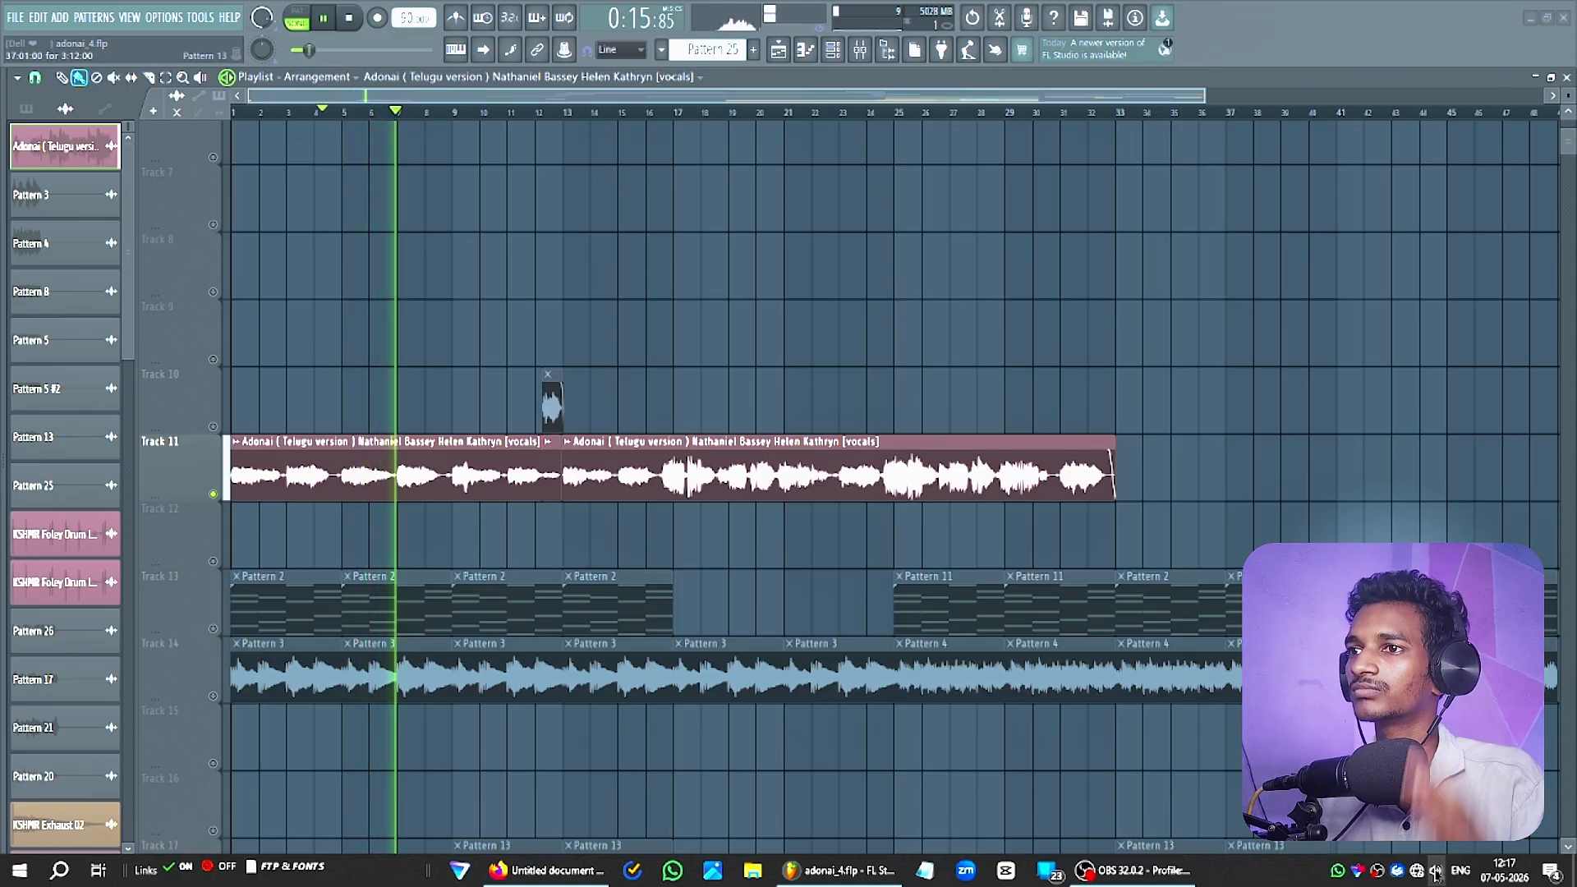
# Stop the vocal playback and show the mixer with the full effect chain of the "mois" track in view.
pyautogui.keyDown('ctrl'); pyautogui.scroll(3, 366, 567); pyautogui.keyUp('ctrl')
pyautogui.moveTo(371, 548); pyautogui.dragTo(485, 579)
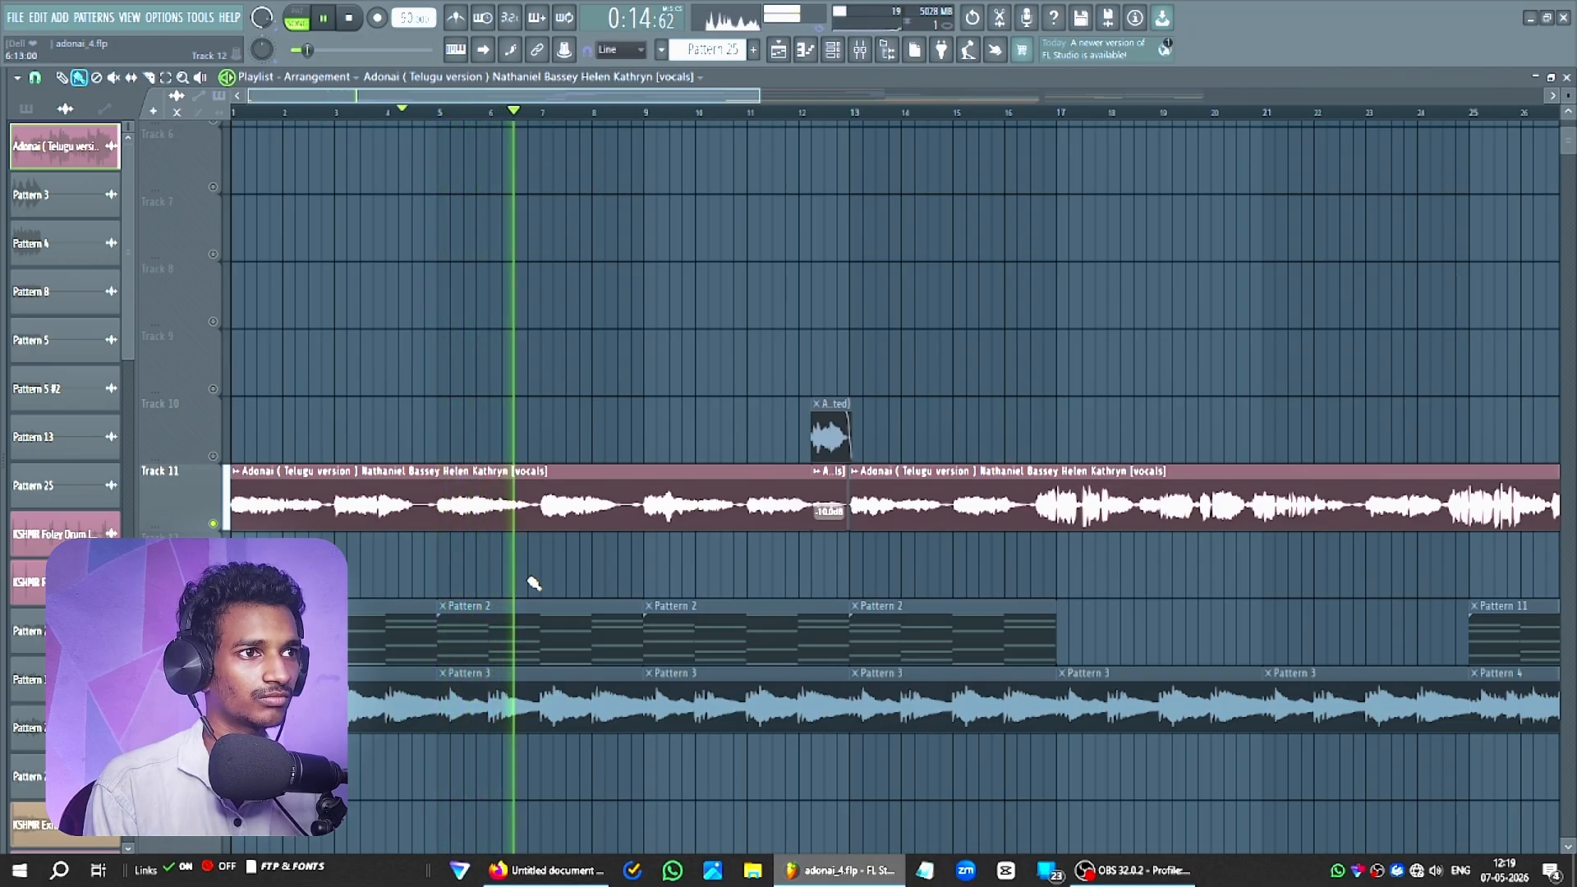
pyautogui.press('space')
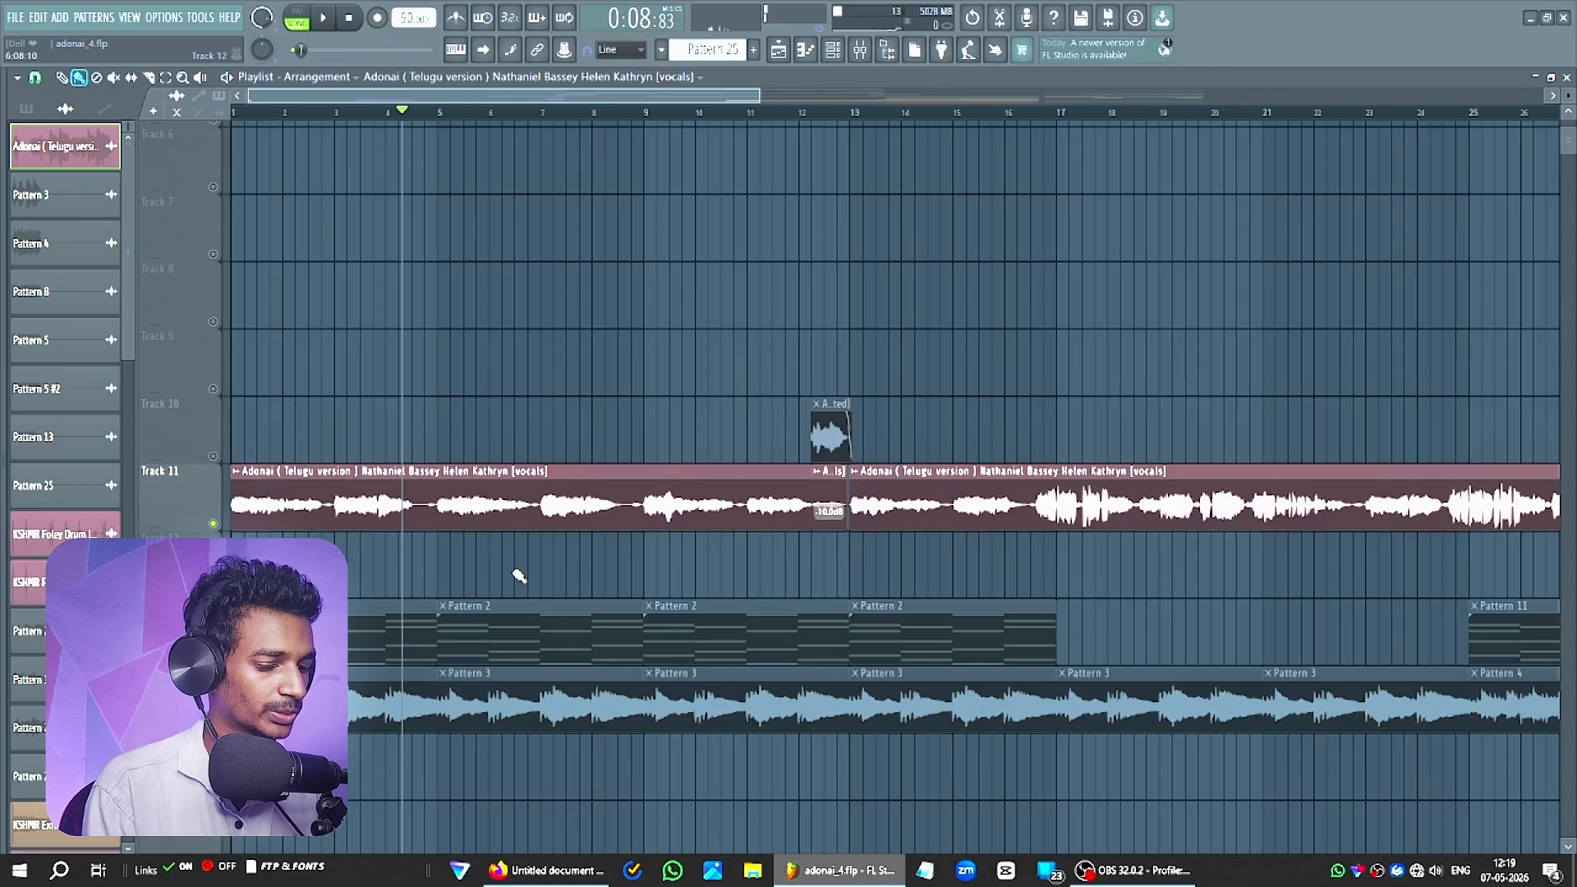
pyautogui.press('F9')
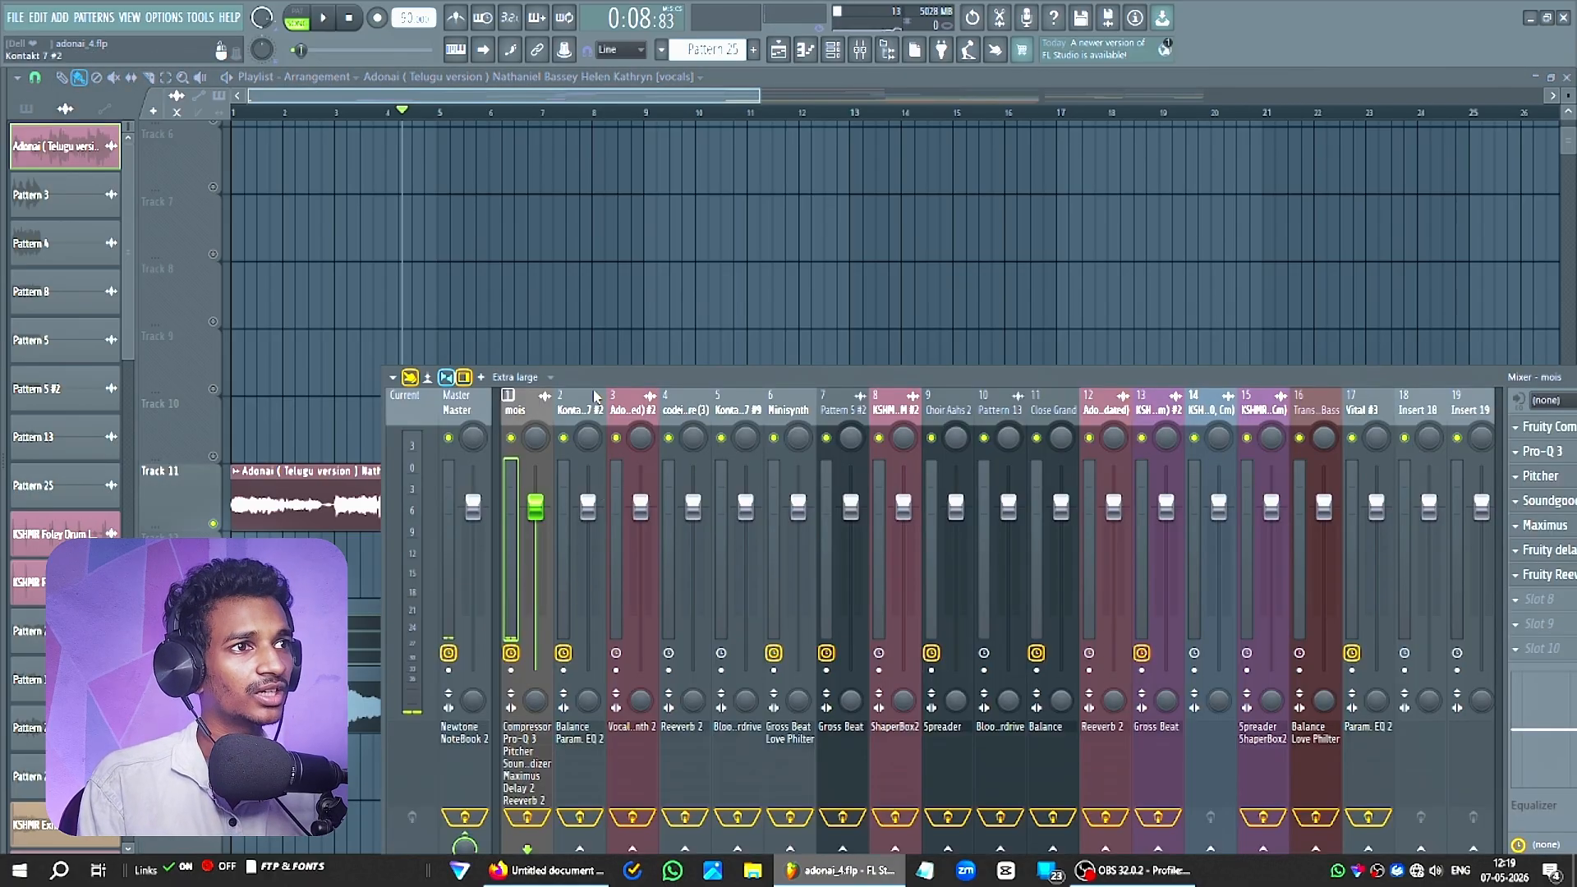
pyautogui.moveTo(610, 376); pyautogui.dragTo(533, 341)
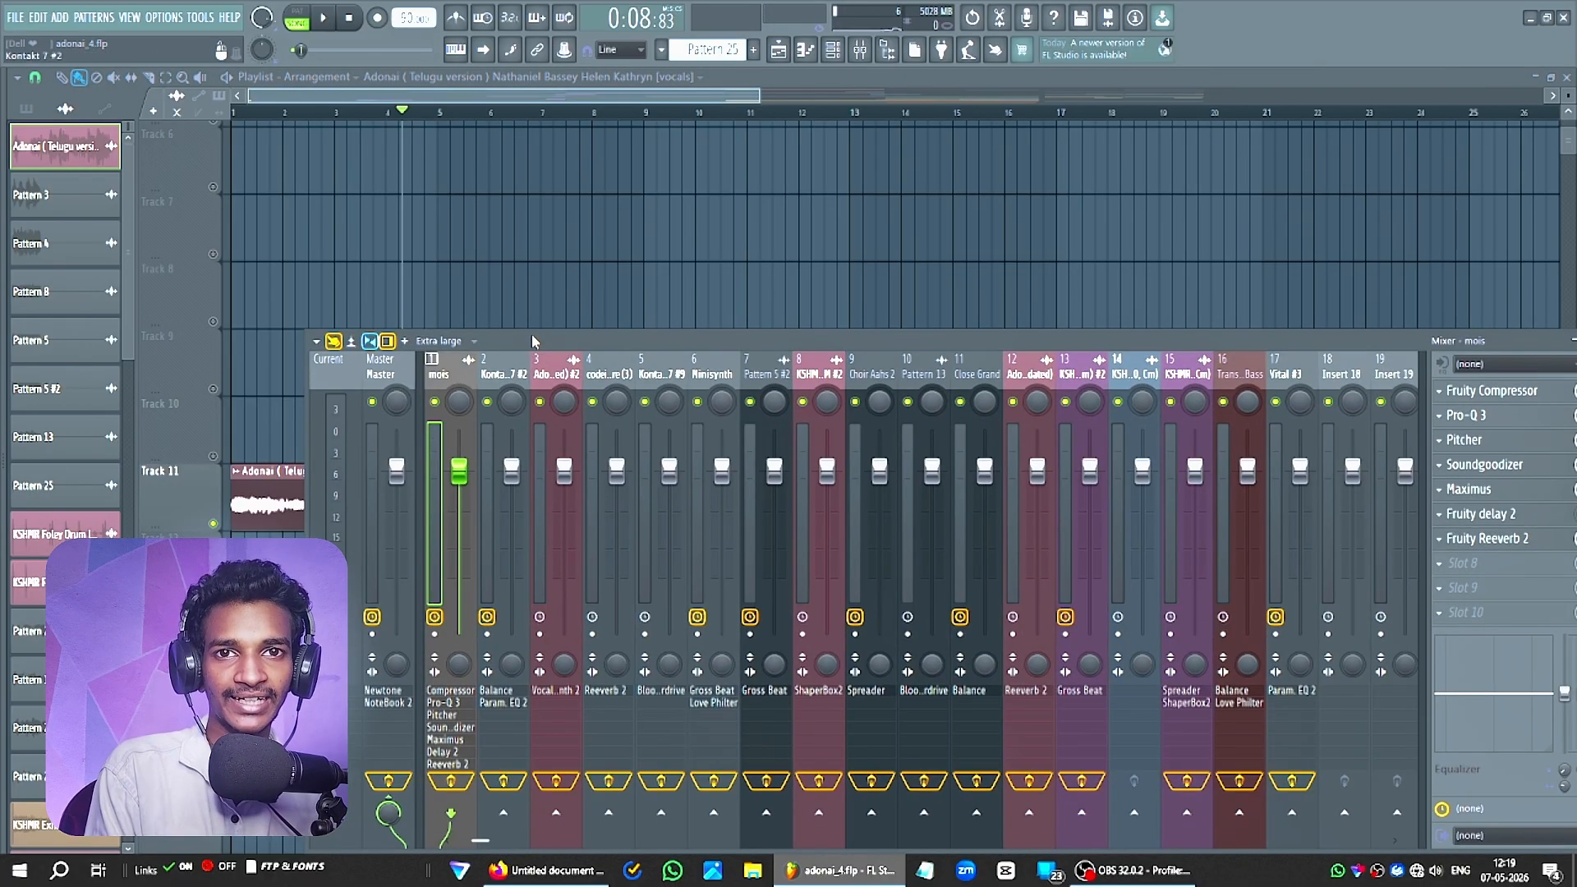
pyautogui.moveTo(1142, 341); pyautogui.dragTo(780, 341)
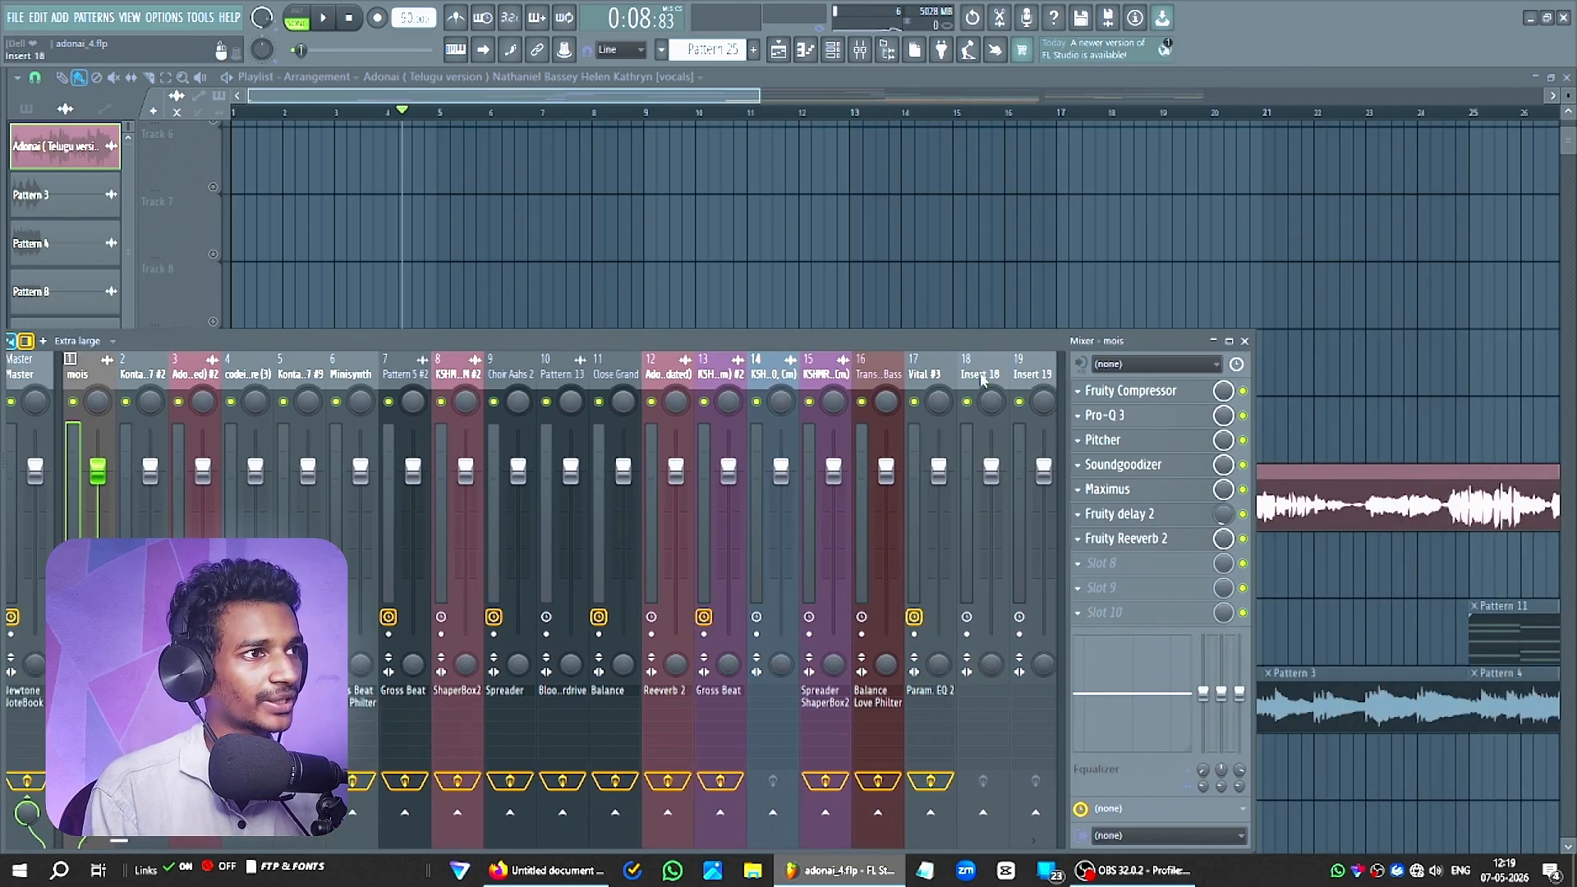
# Audition the Pro-Q 3 equalizer curve on the "mois" track during playback and examine its Pitcher settings.
pyautogui.click(1122, 418)
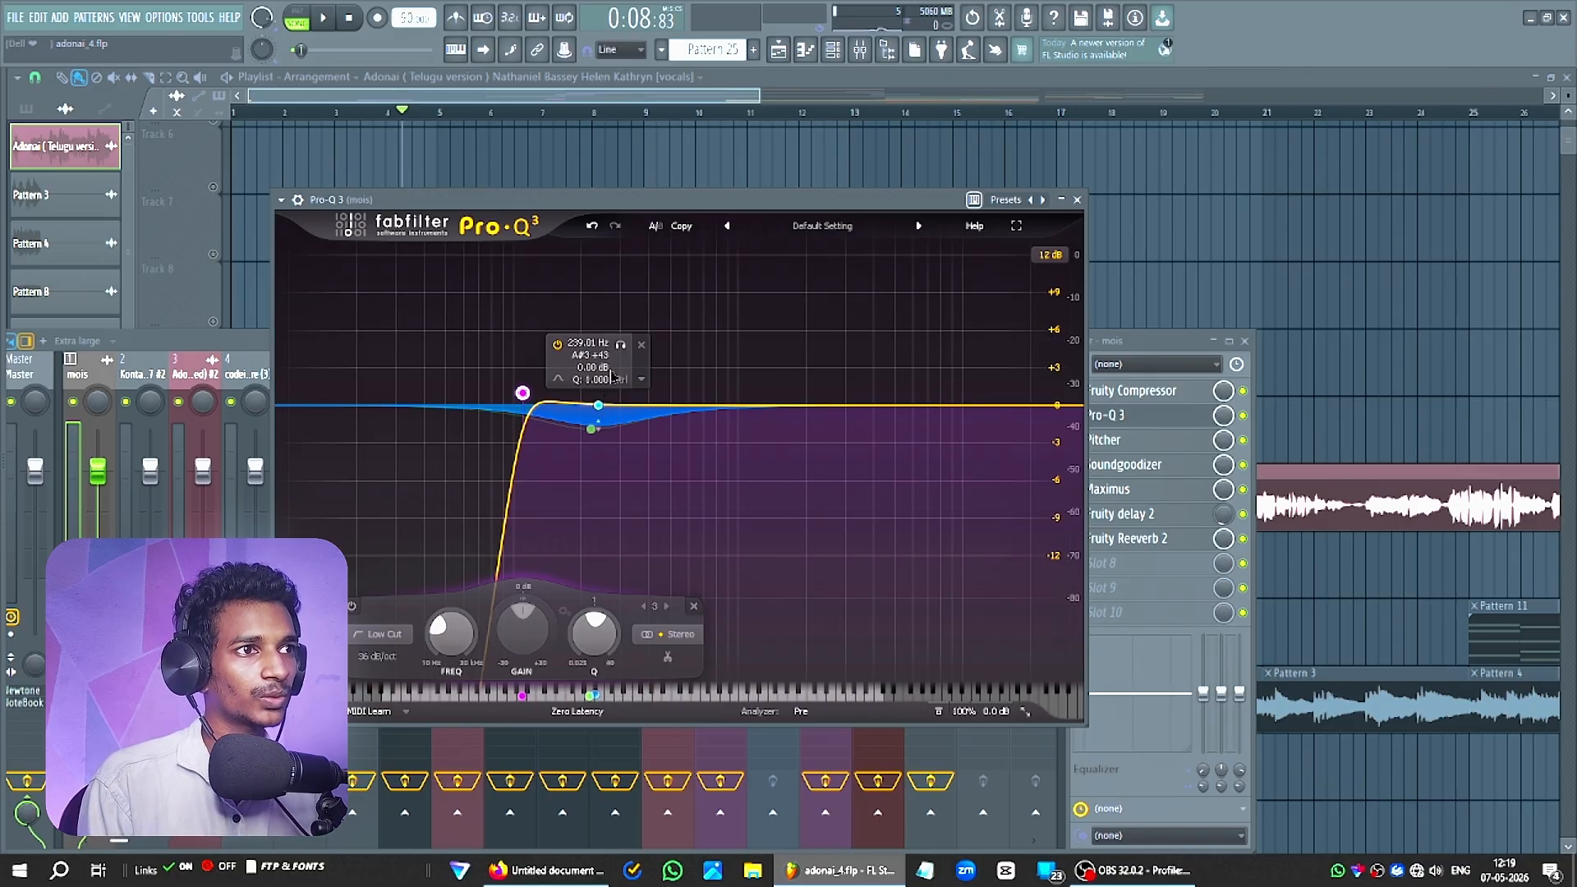
pyautogui.press('space')
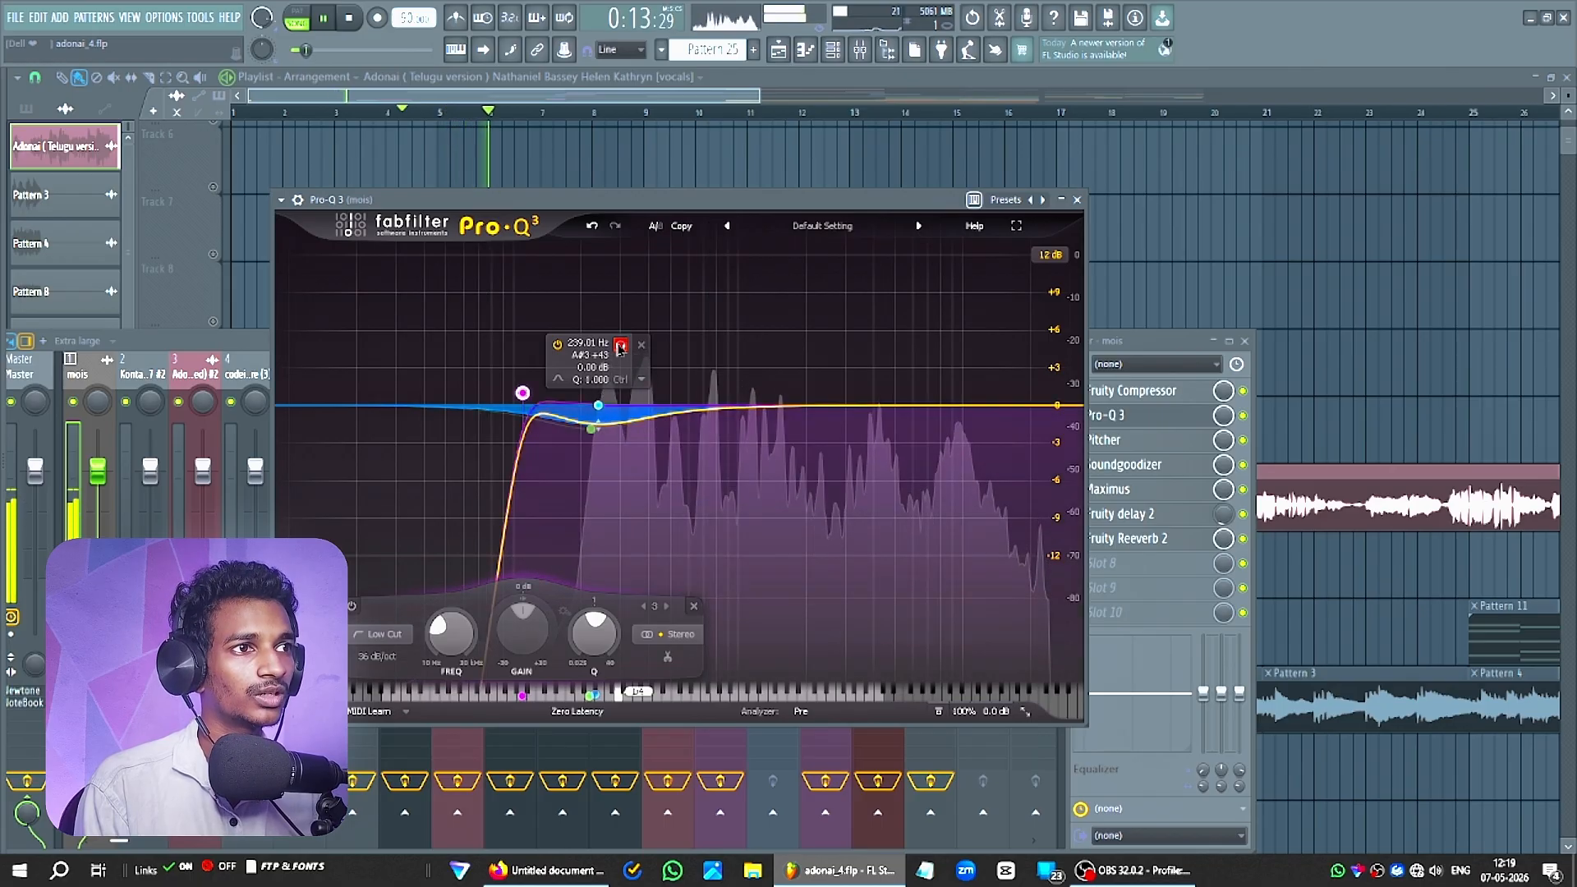
pyautogui.press('space')
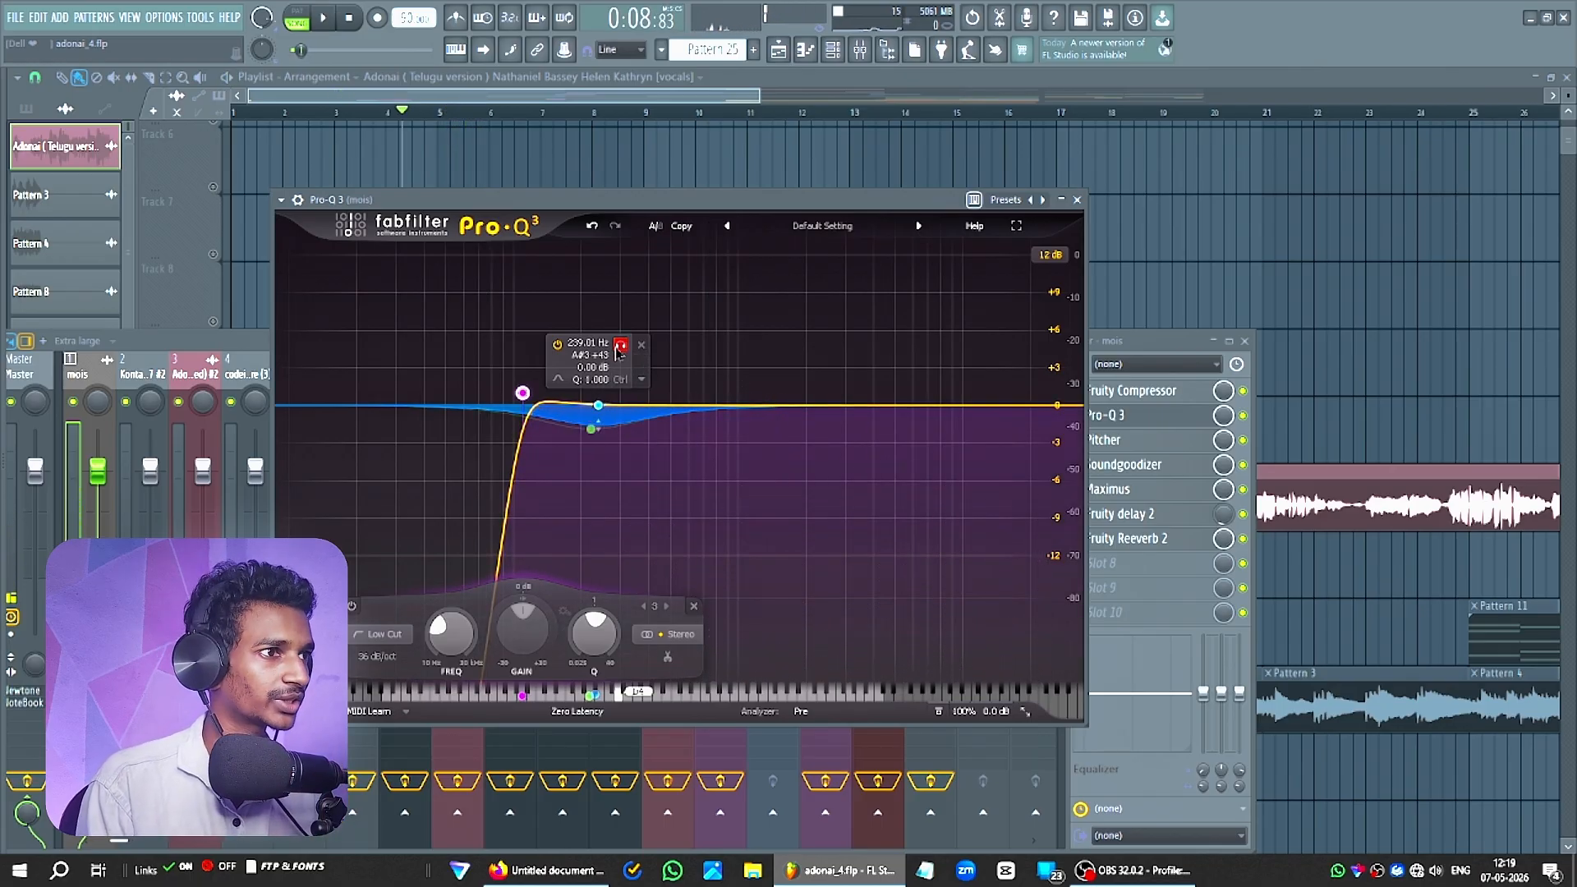
pyautogui.press('Escape')
pyautogui.click(1098, 441)
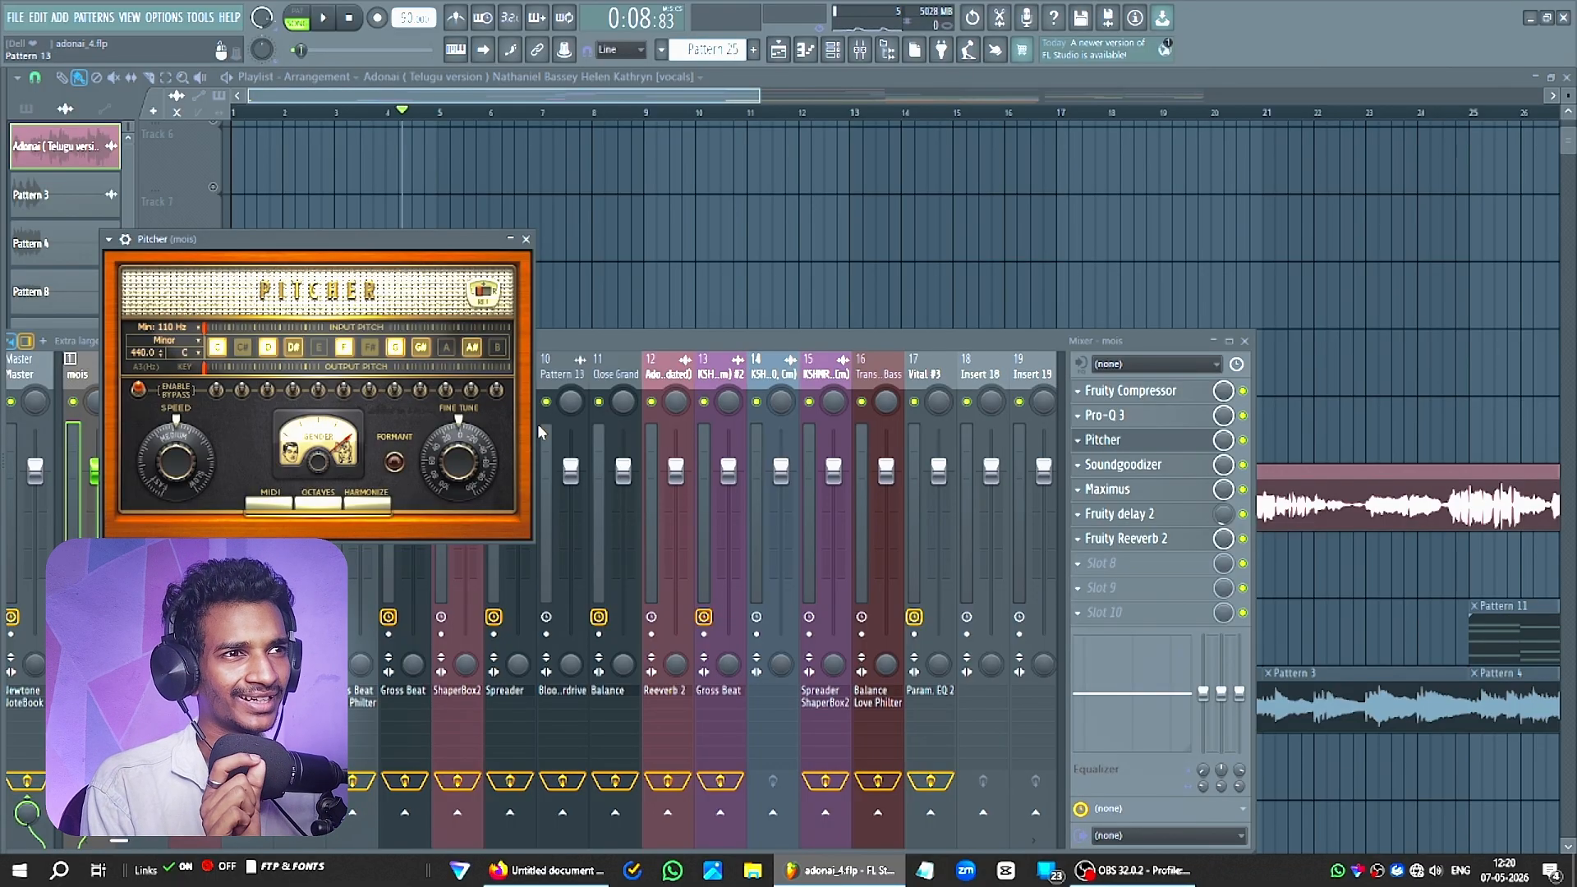
pyautogui.click(1150, 439)
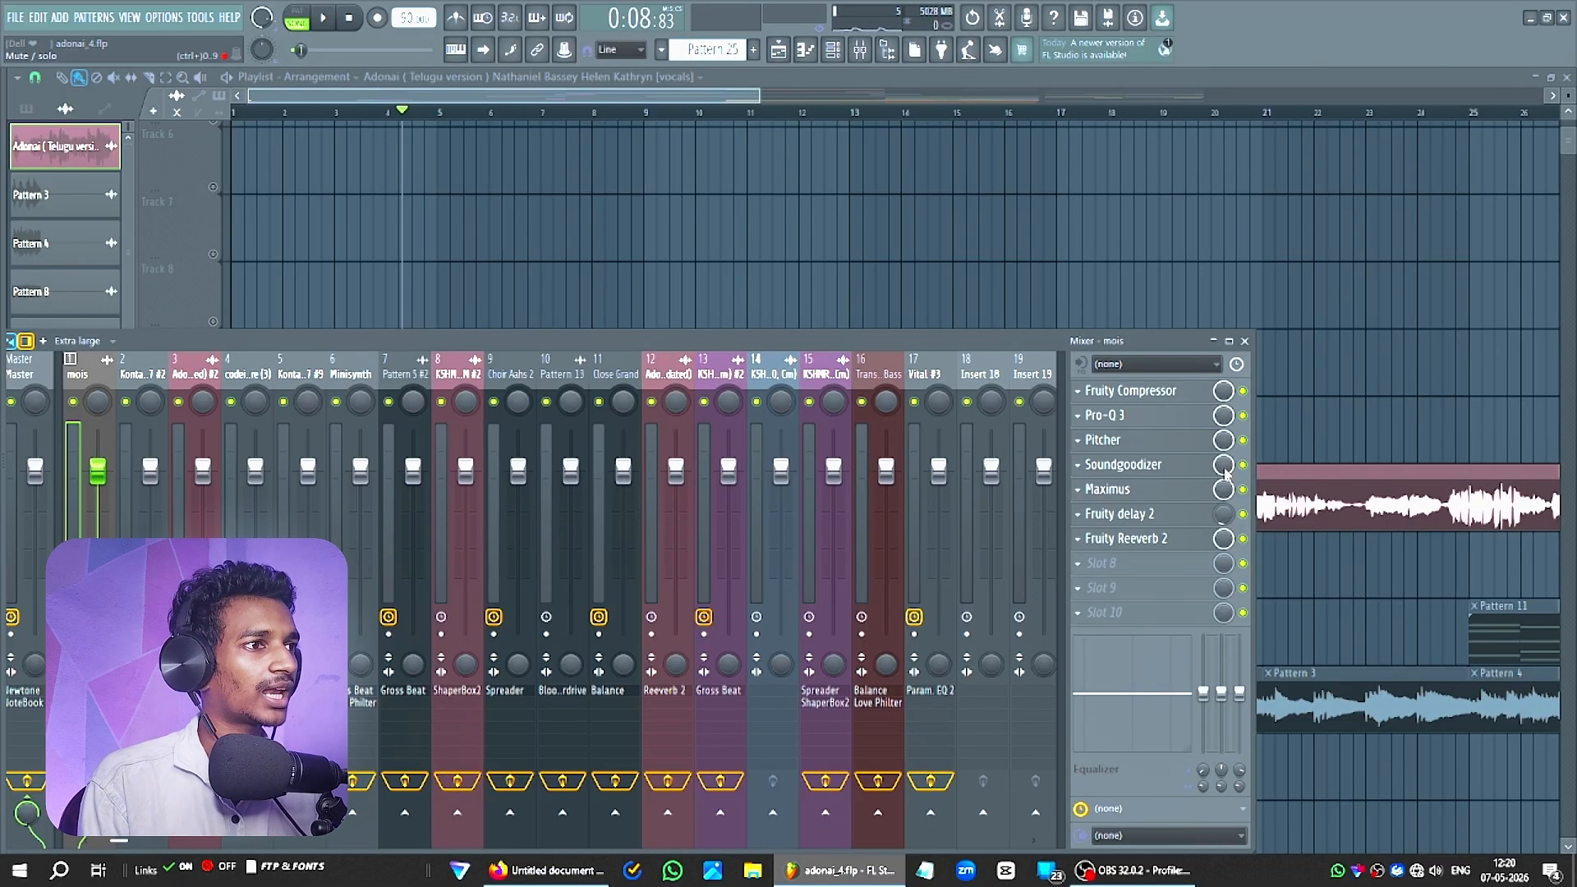
# Slightly lower the Soundgoodizer amount on the "mois" track while playing the vocal, keeping mode A.
pyautogui.click(1167, 465)
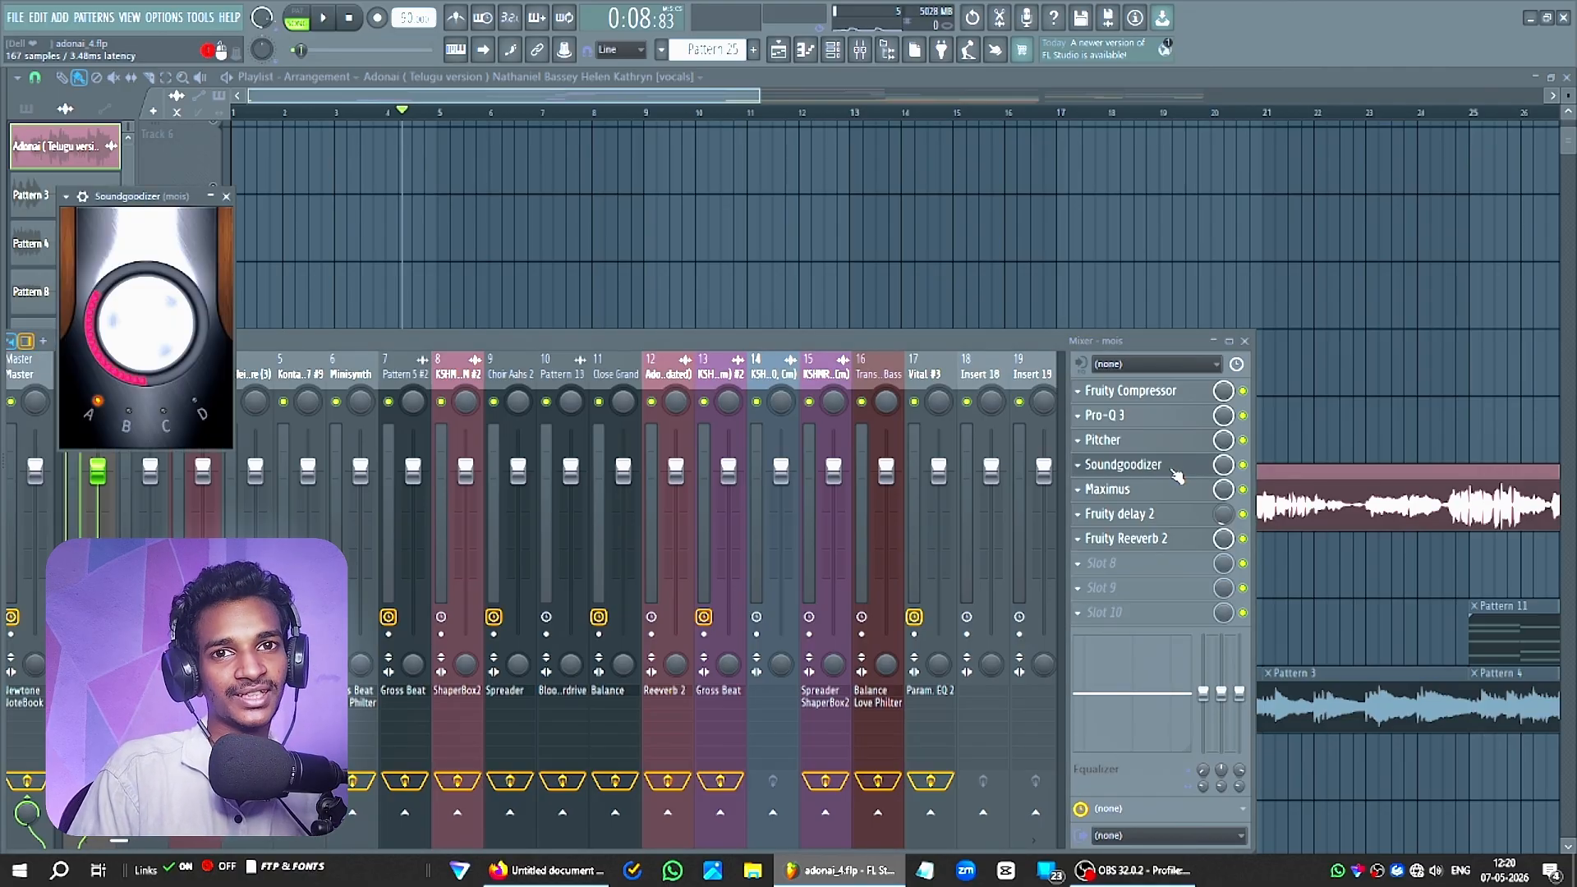
pyautogui.press('space')
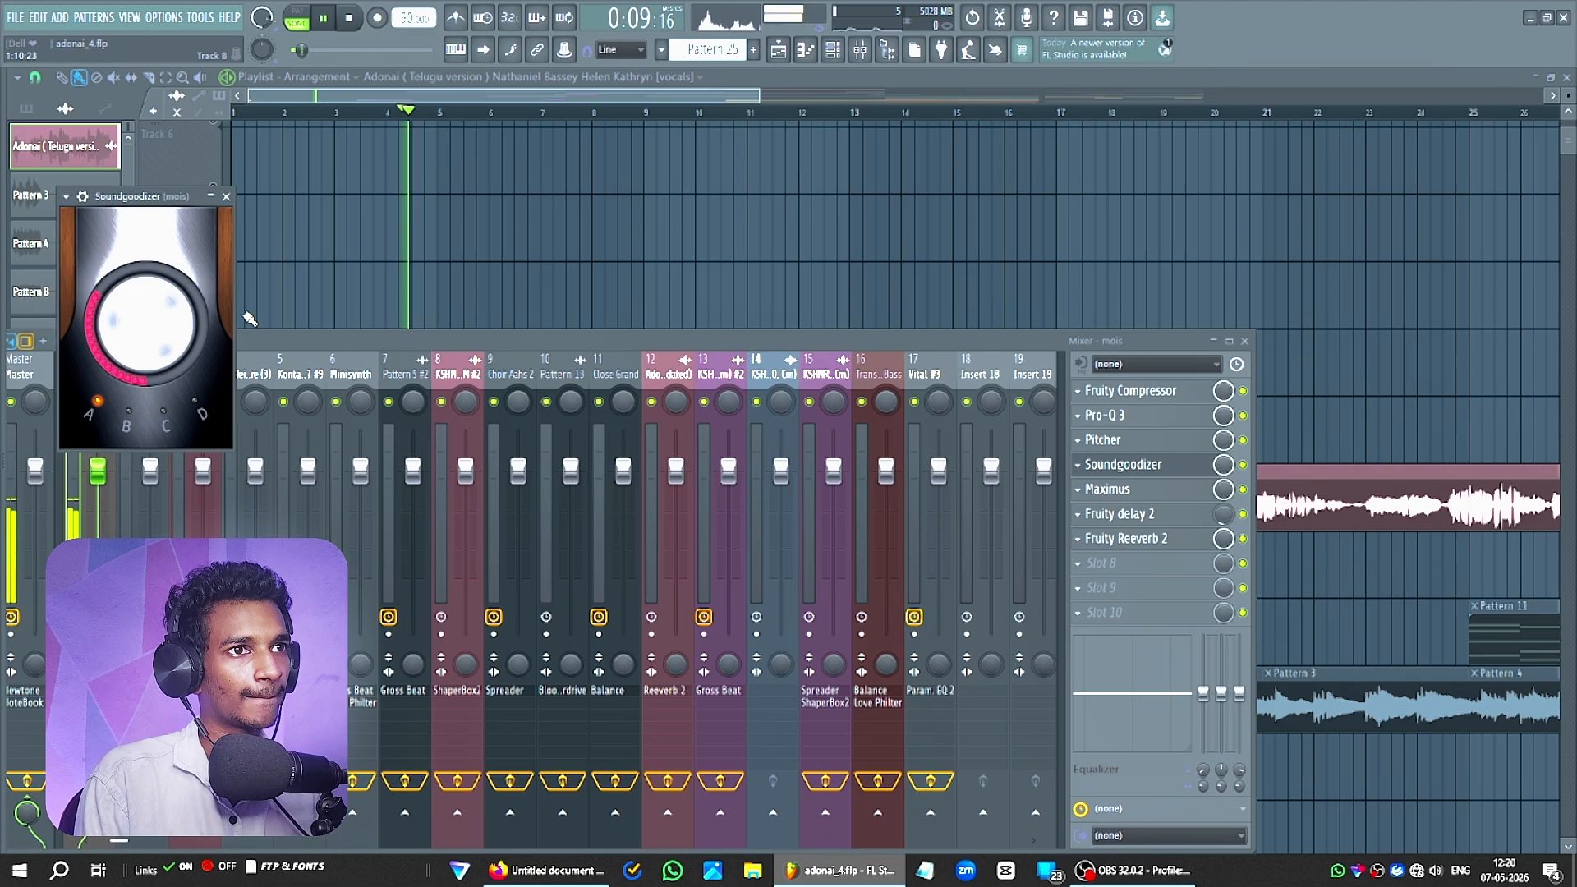
pyautogui.moveTo(152, 328); pyautogui.dragTo(152, 370)
pyautogui.press('space')
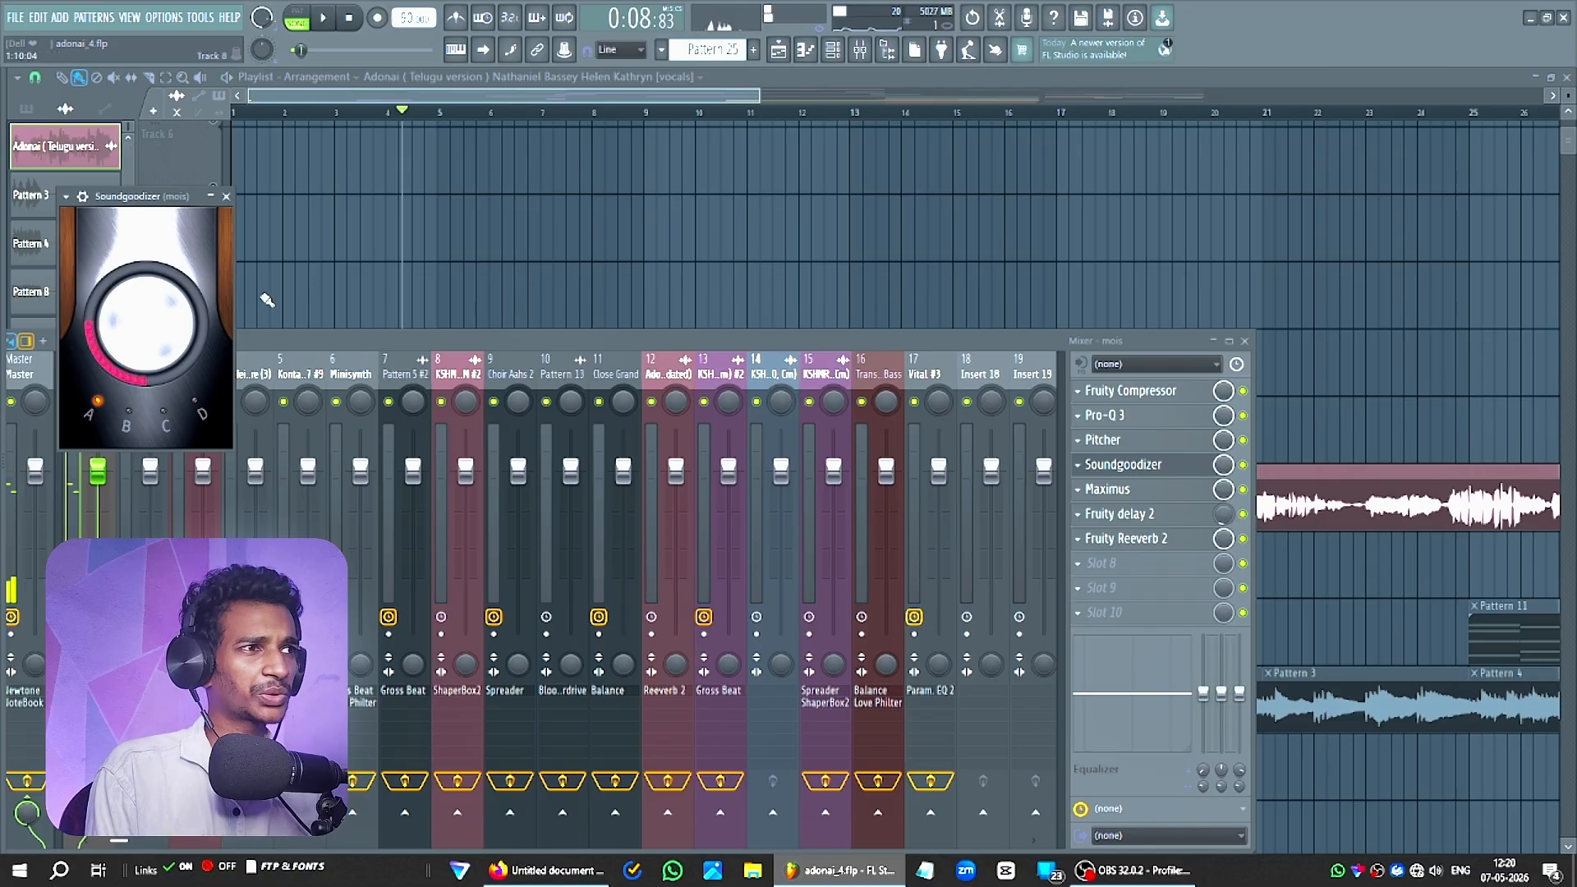
pyautogui.click(226, 197)
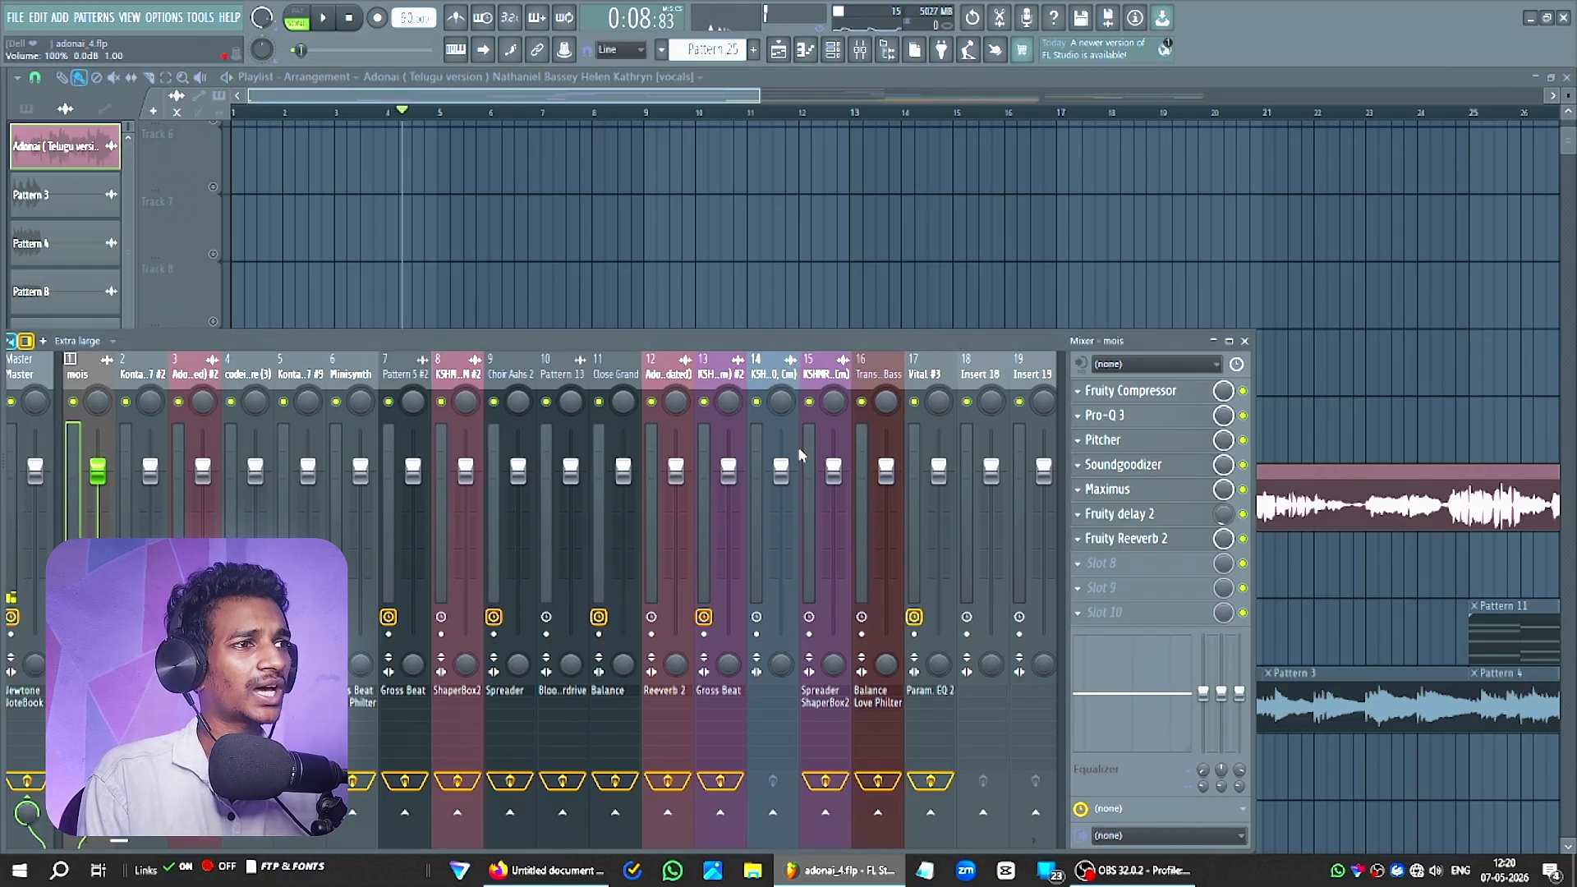
# Examine Maximus on the "mois" track and its De-essing presets without loading one.
pyautogui.click(1129, 489)
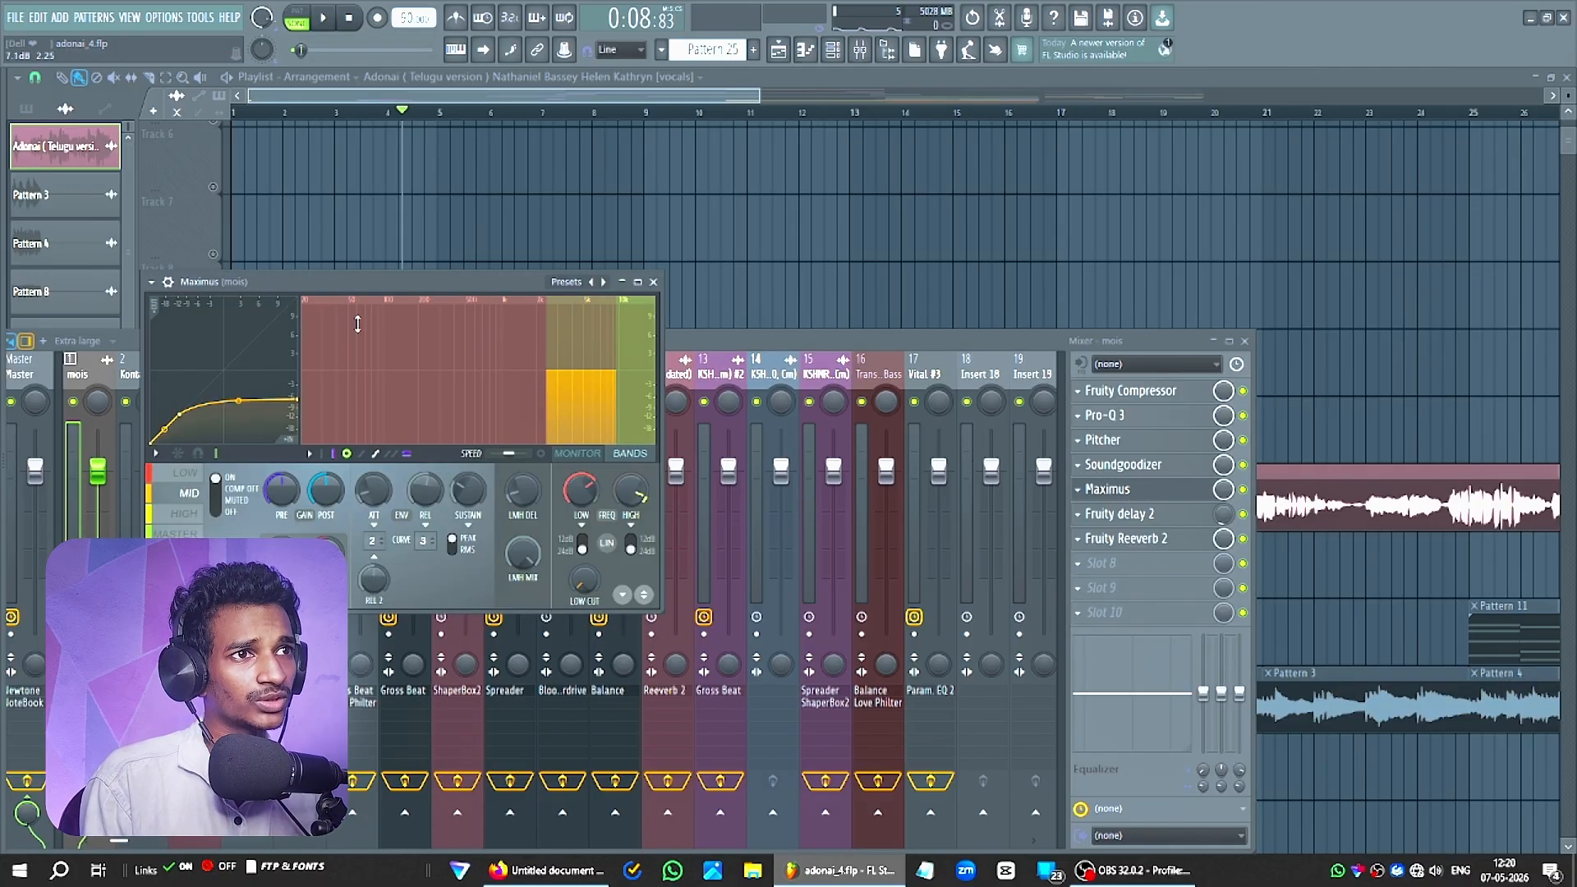
pyautogui.click(566, 282)
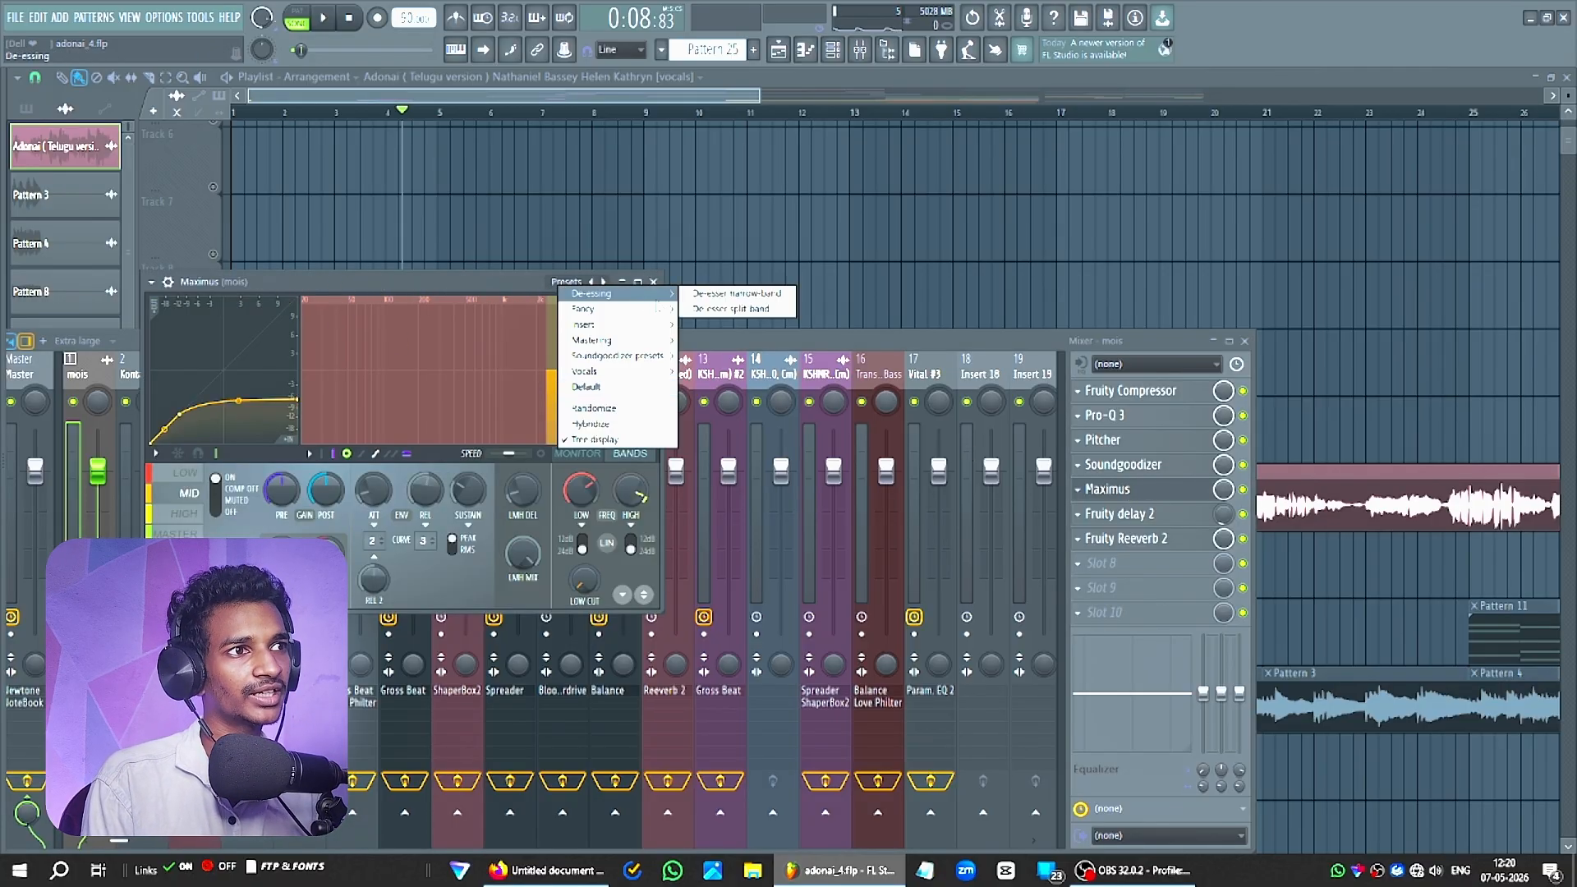
pyautogui.click(511, 319)
pyautogui.press('Escape')
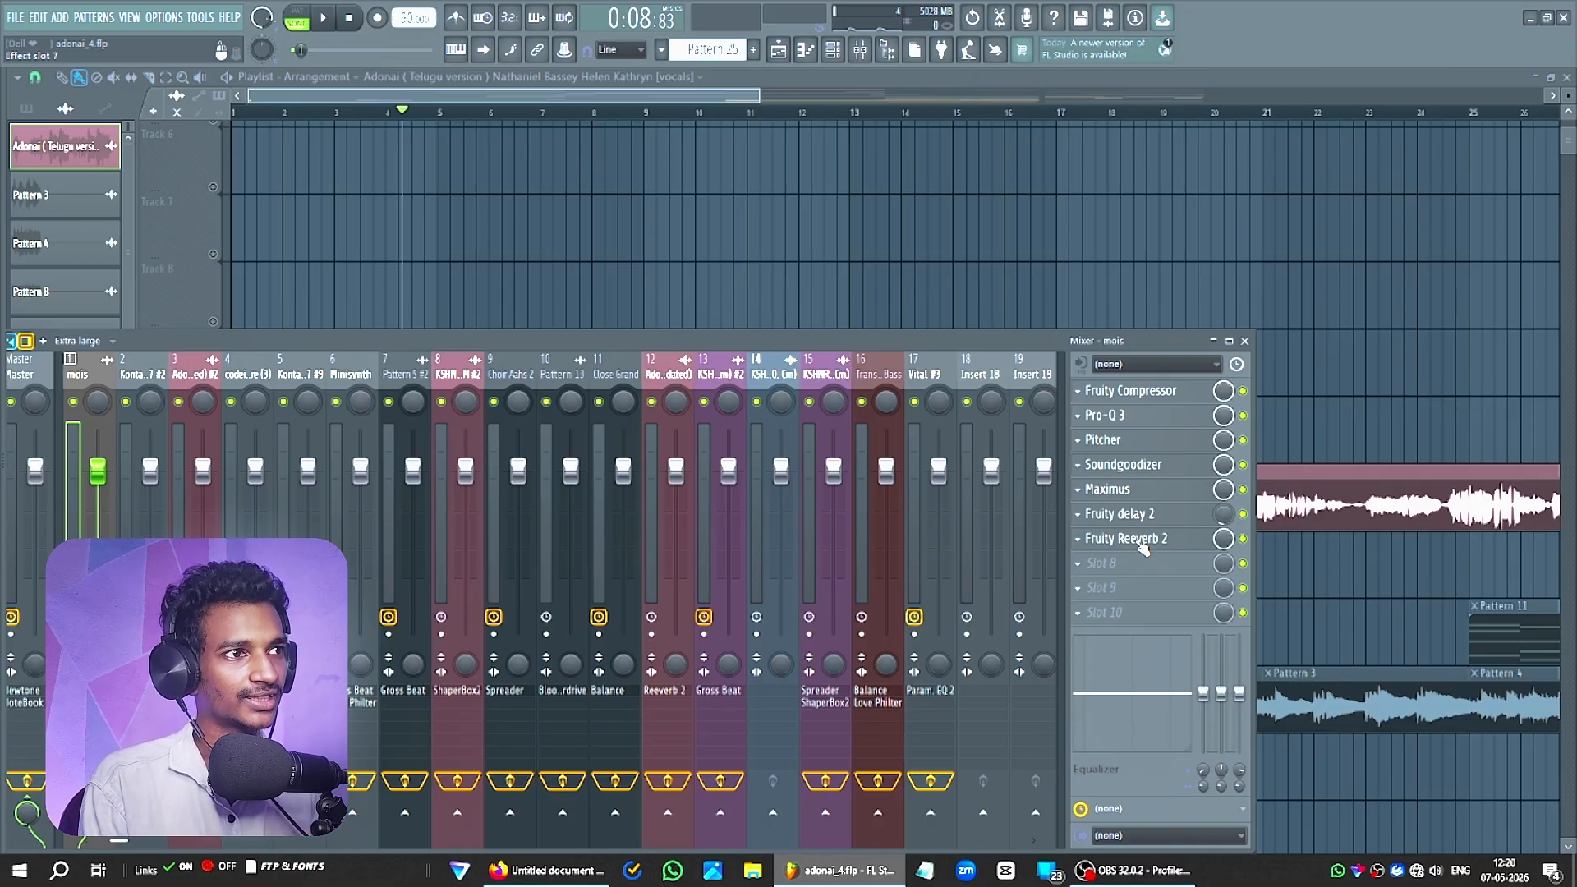
# Return to the playlist and listen to the Track 11 vocals from about bar 9.
pyautogui.press('F9')
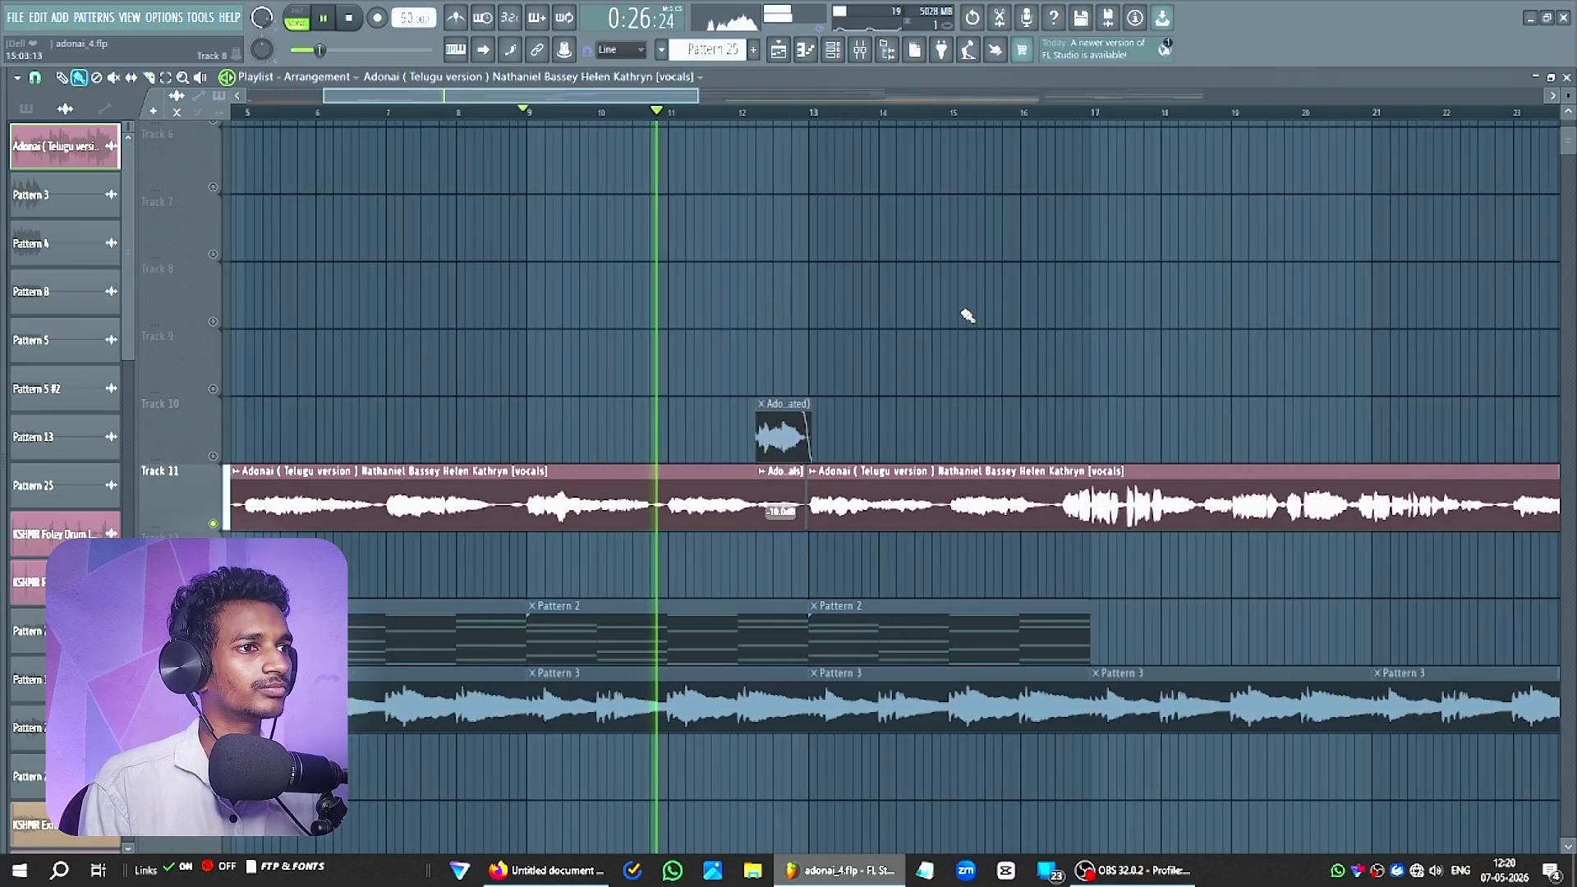
pyautogui.scroll(2, 967, 309)
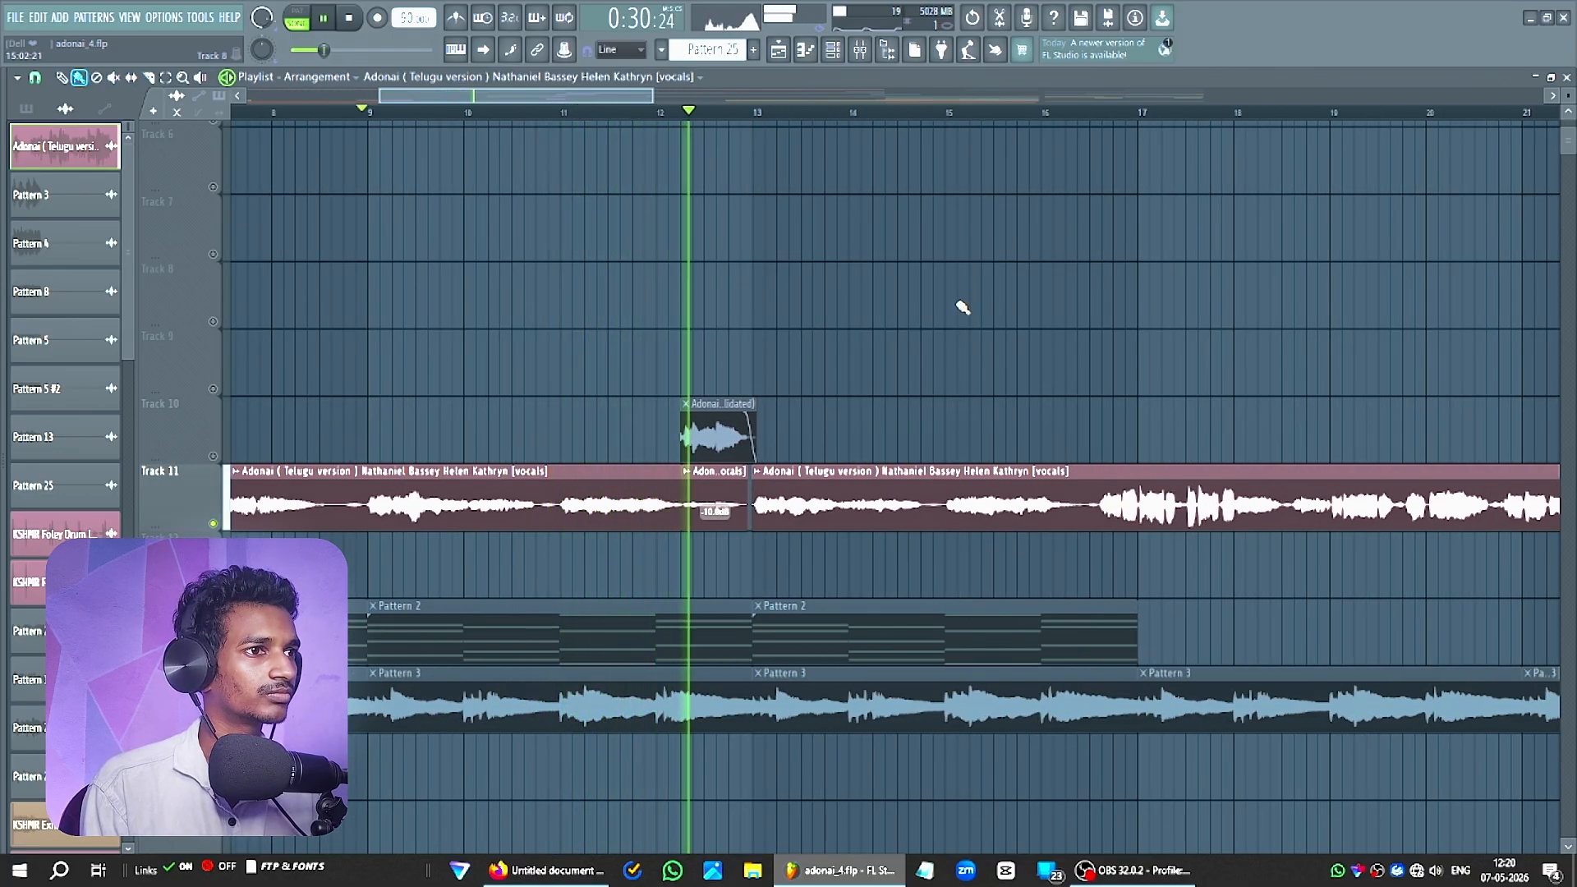
pyautogui.press('space')
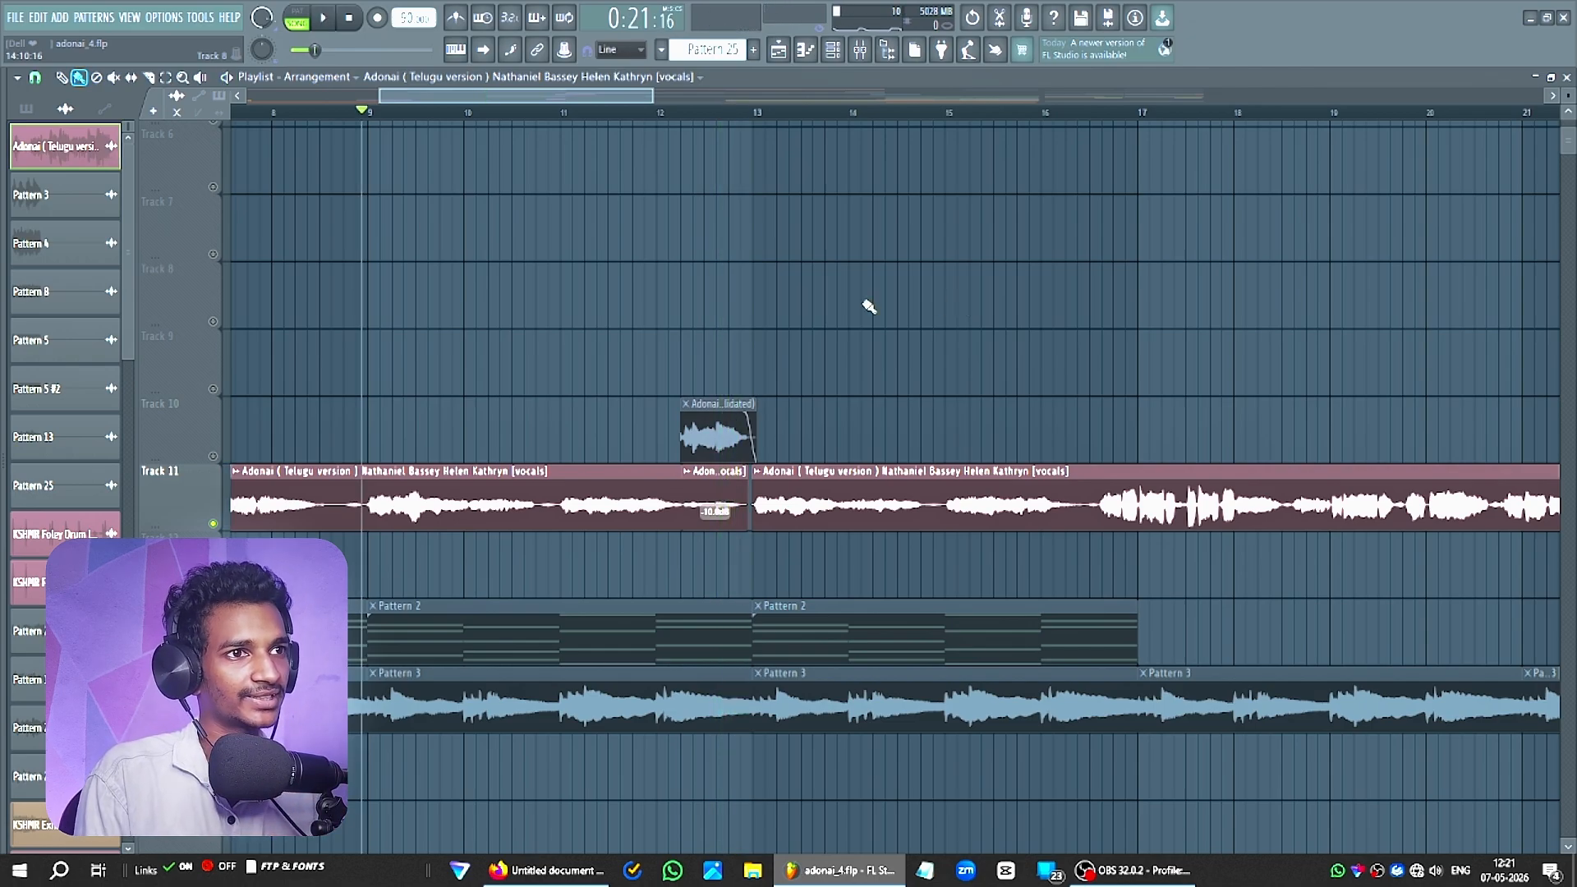
# Unmute Track 10 and play its short vocal clip with Track 11 from just before bar 12.
pyautogui.click(213, 456)
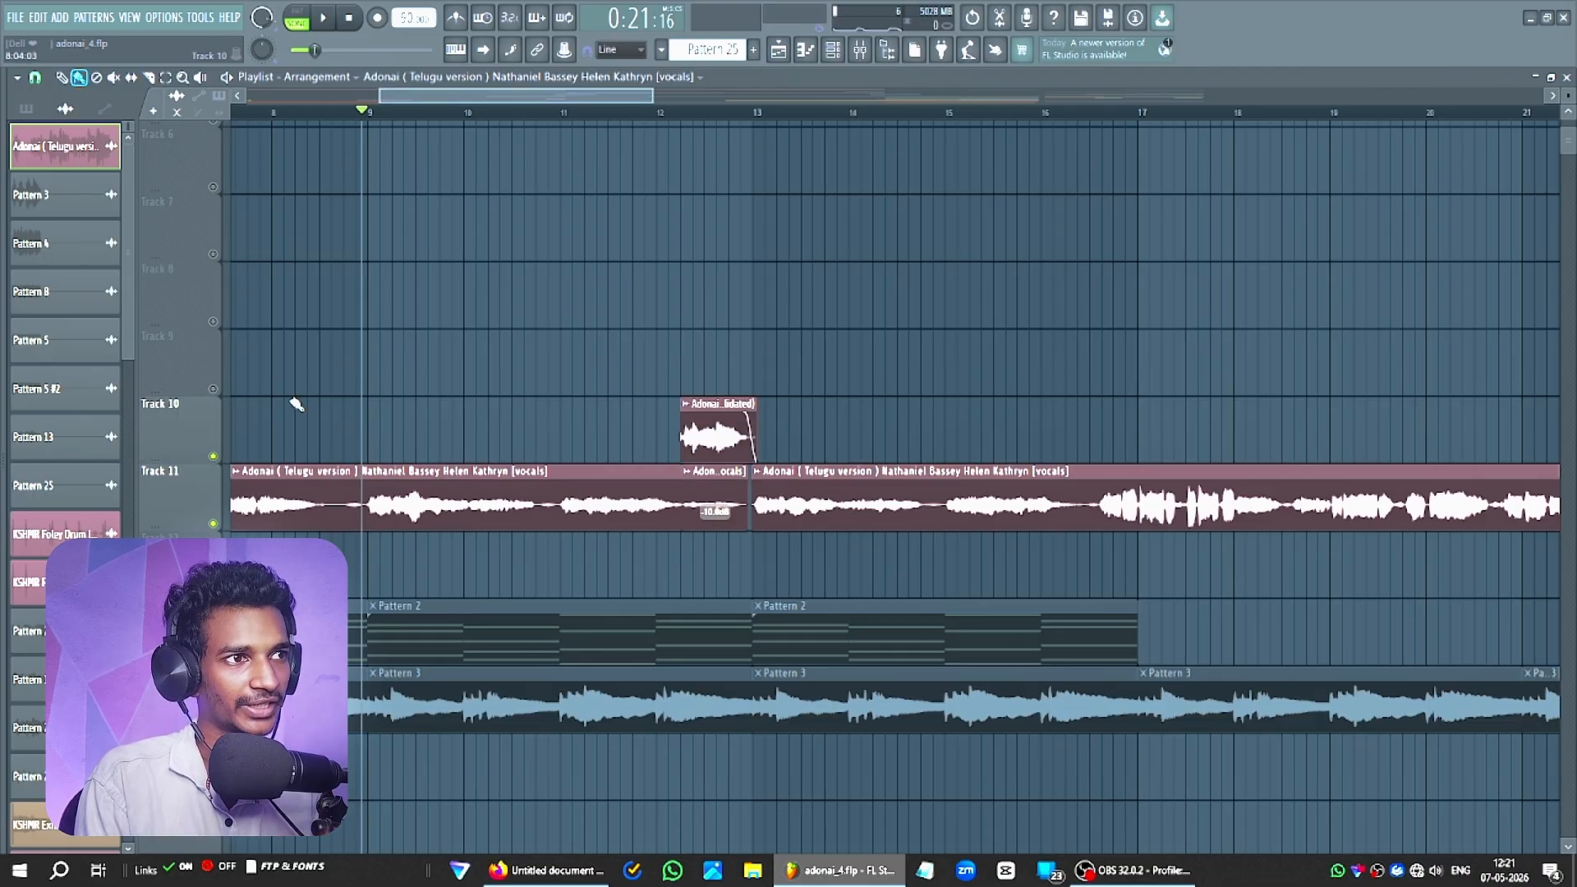
pyautogui.click(646, 113)
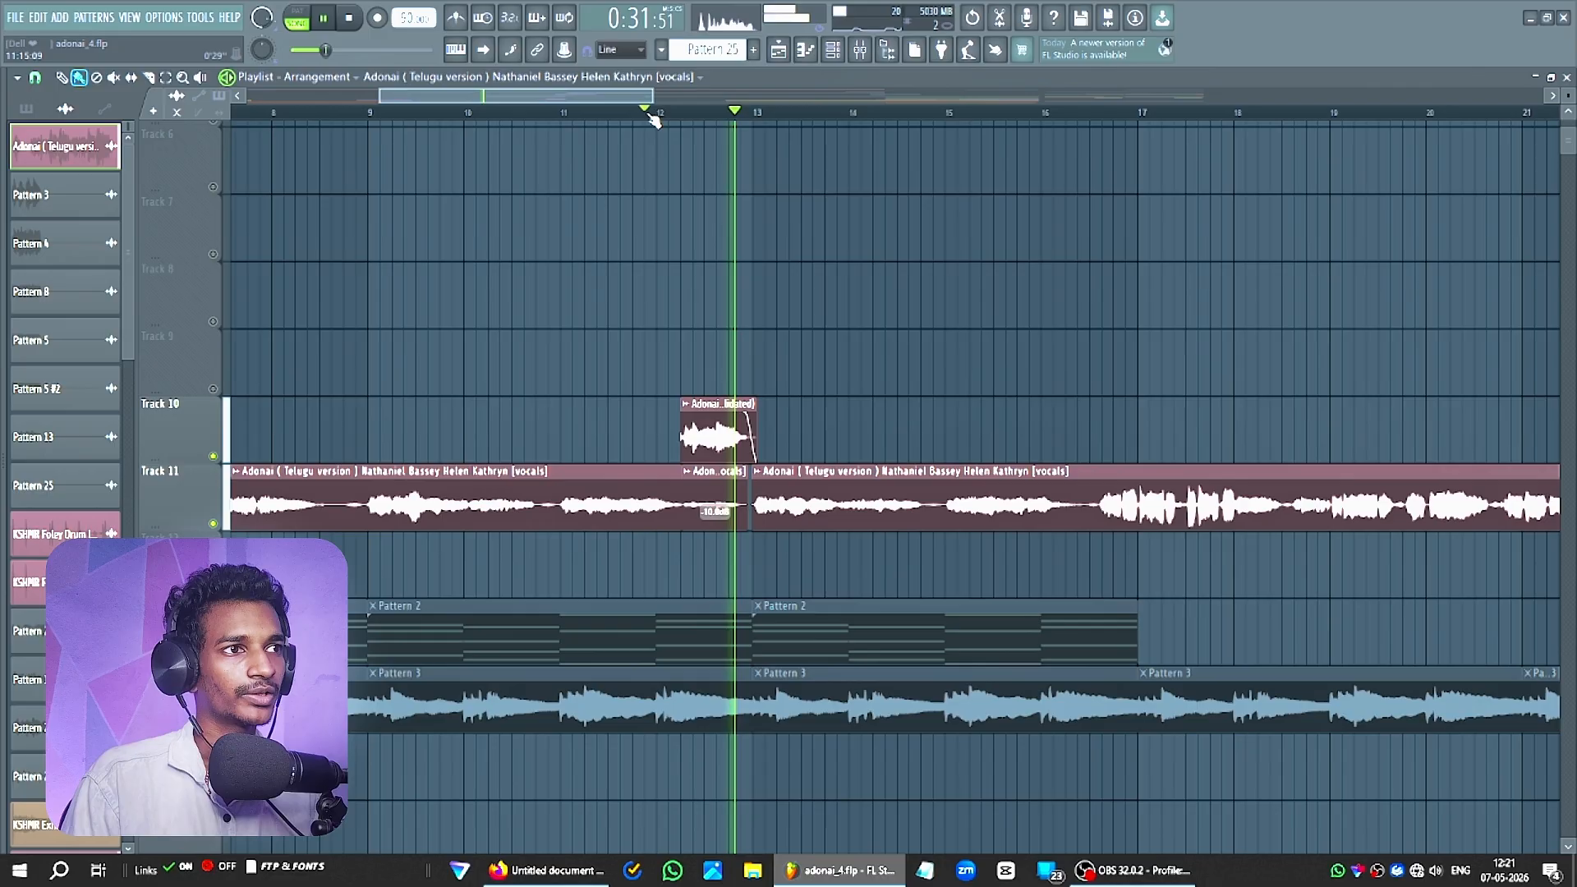
pyautogui.press('space')
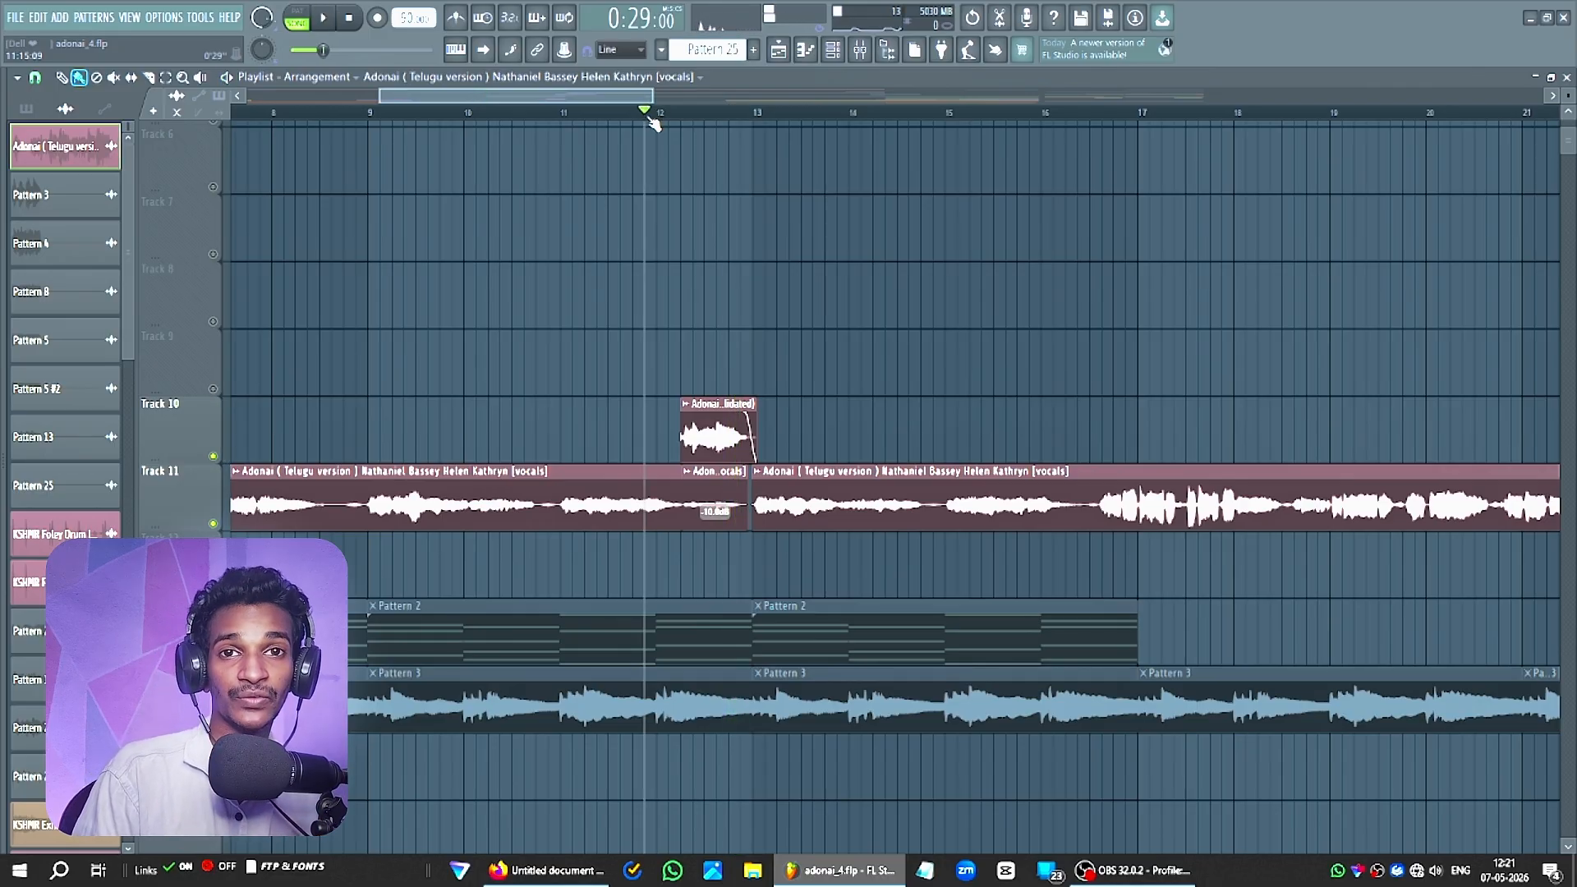
# Examine the Track 10 vocal clip's pitch setting and the Fruity Reeverb 2 on its mixer insert.
pyautogui.doubleClick(714, 400)
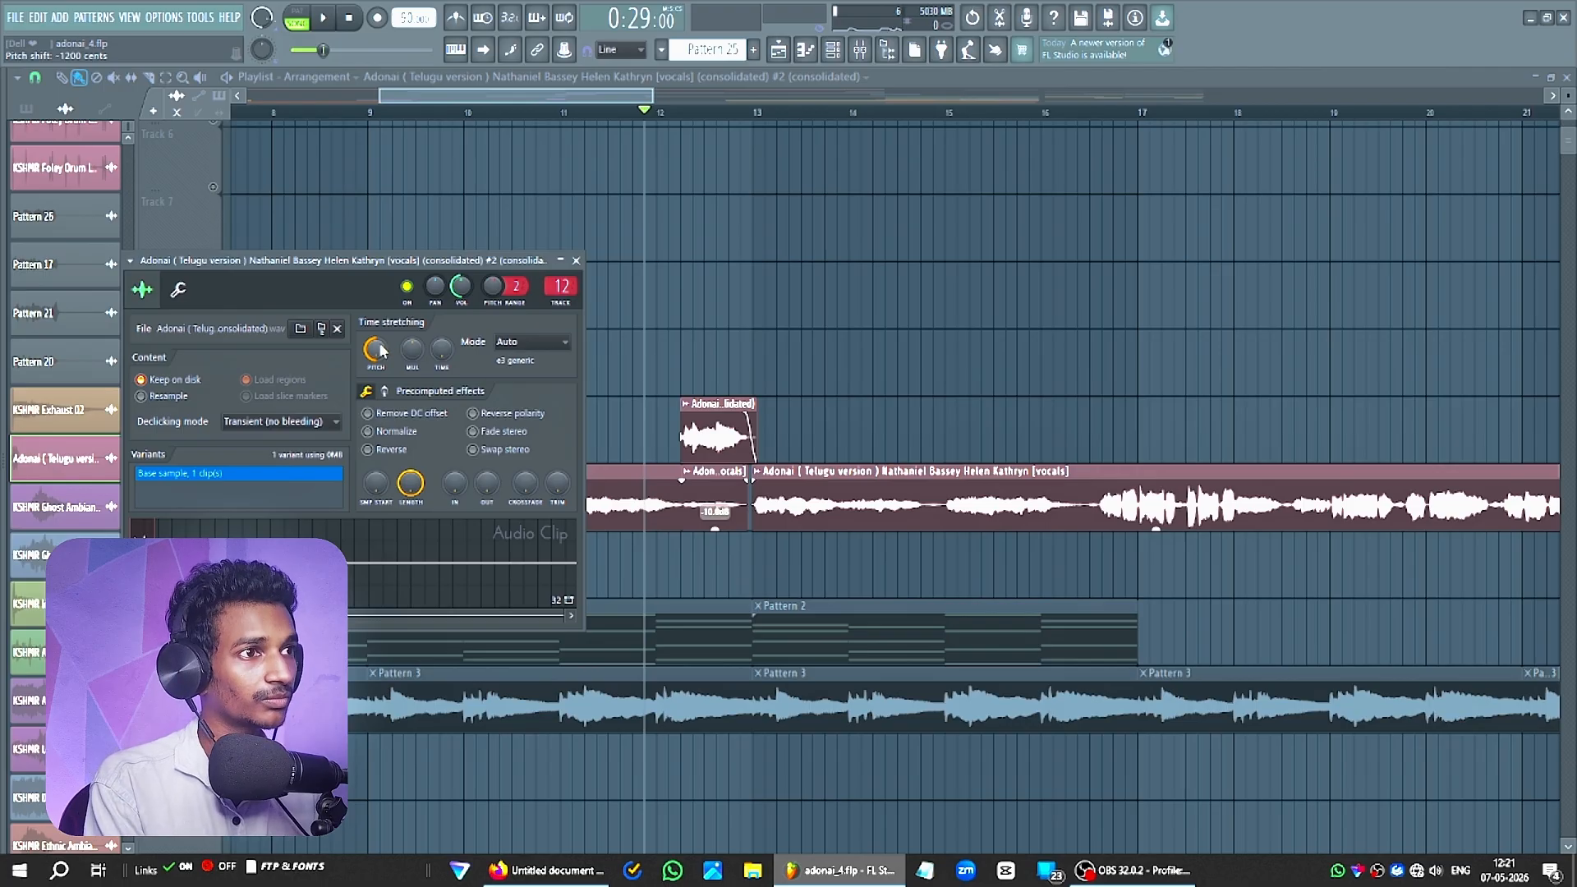
pyautogui.press('F9')
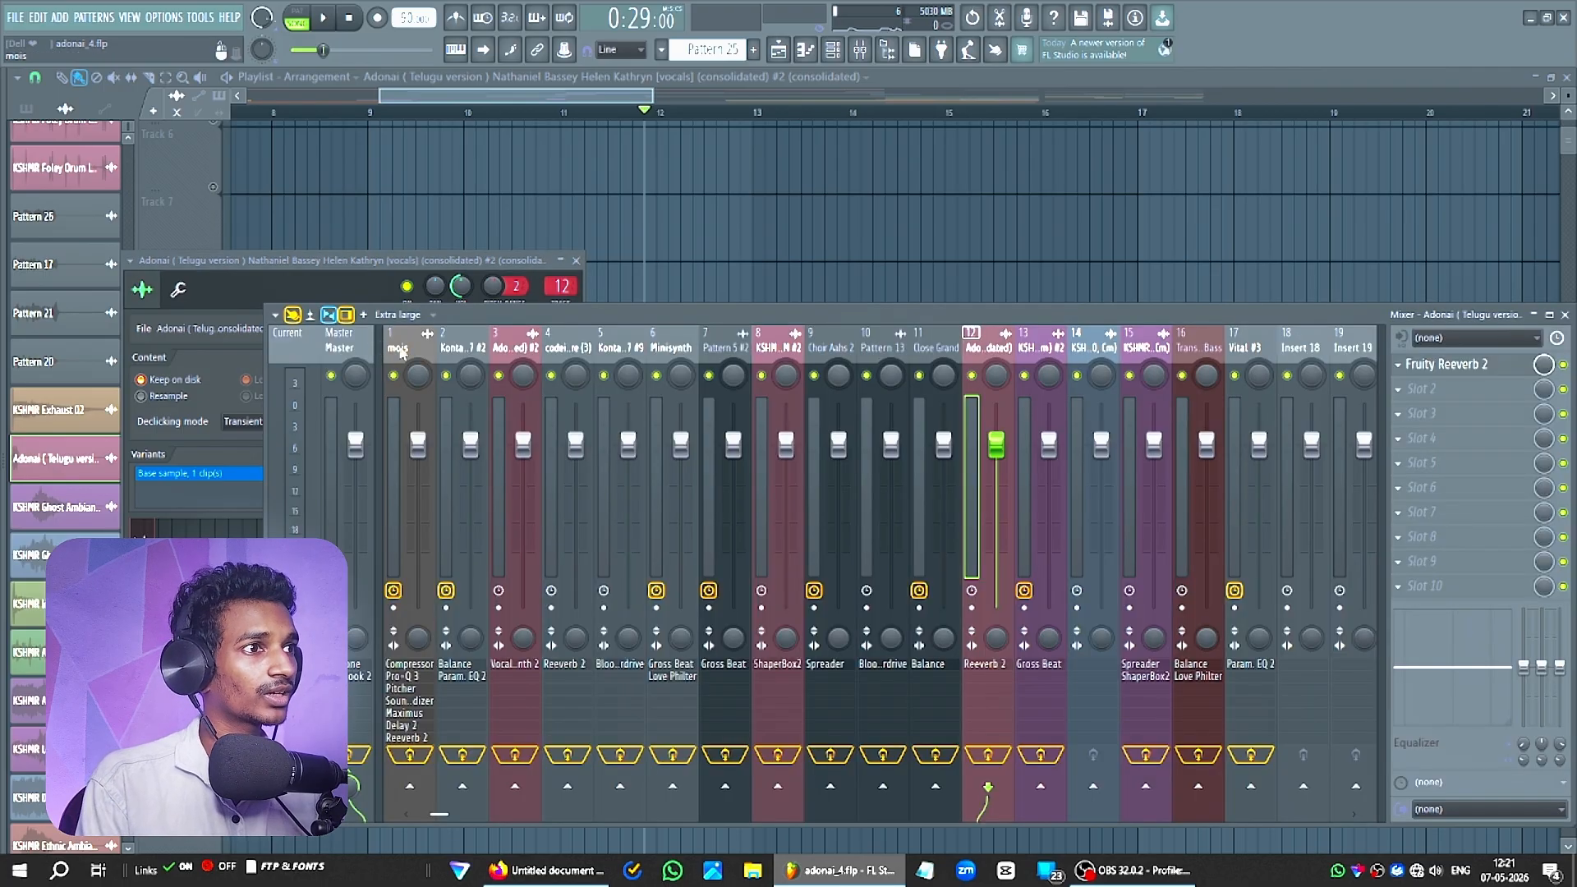
pyautogui.click(1492, 371)
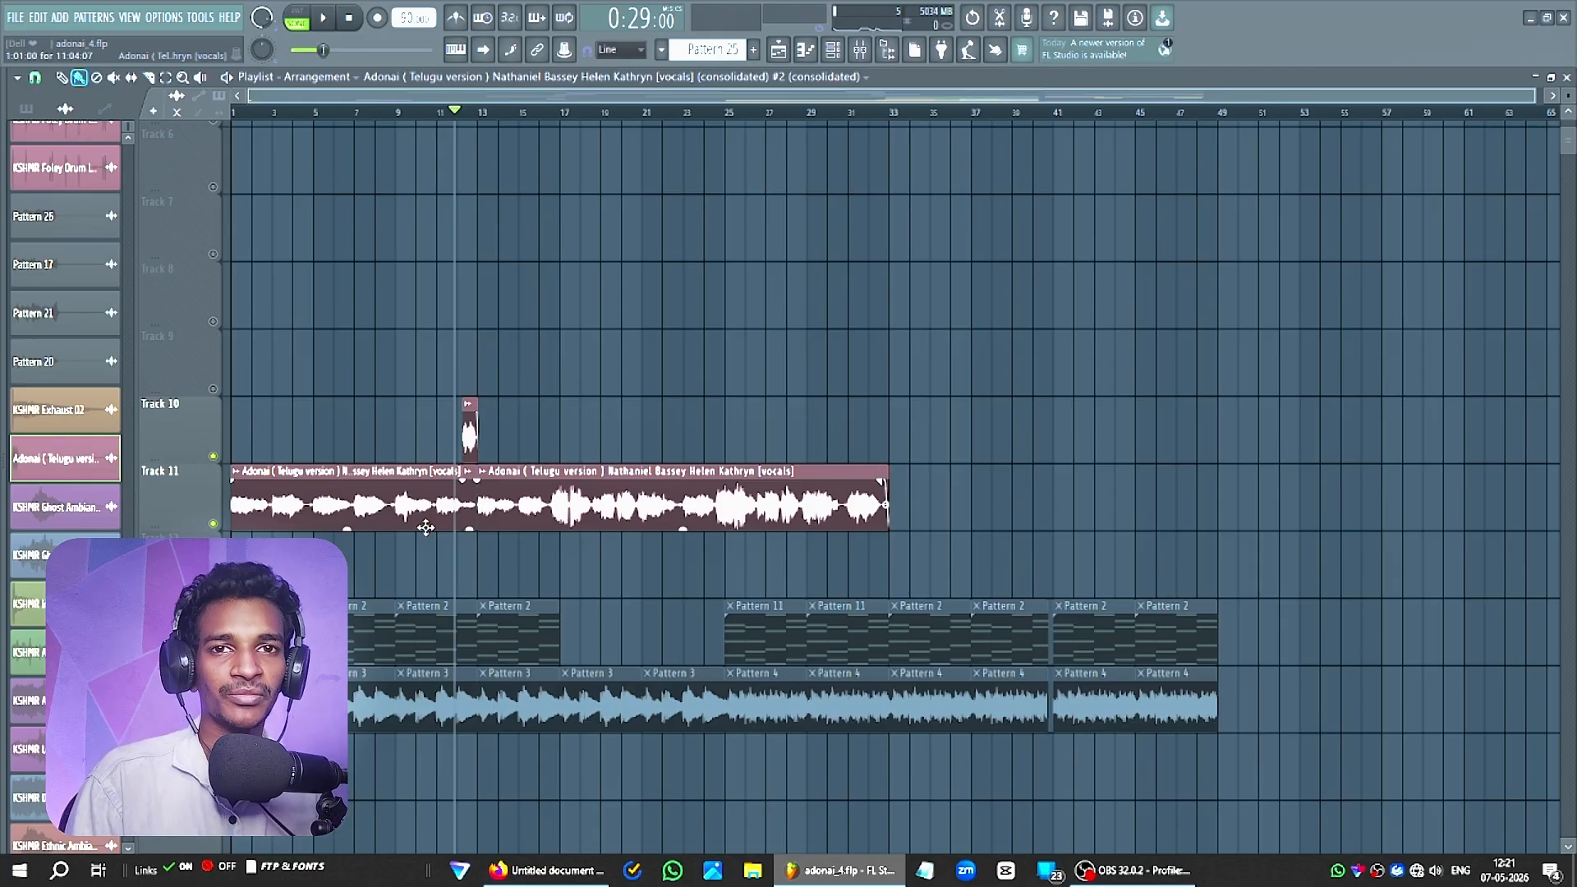
# Open the FLEX instrument of Pattern 2's Close Grand channel and play the piano part from bar 9.
pyautogui.scroll(2, 792, 644)
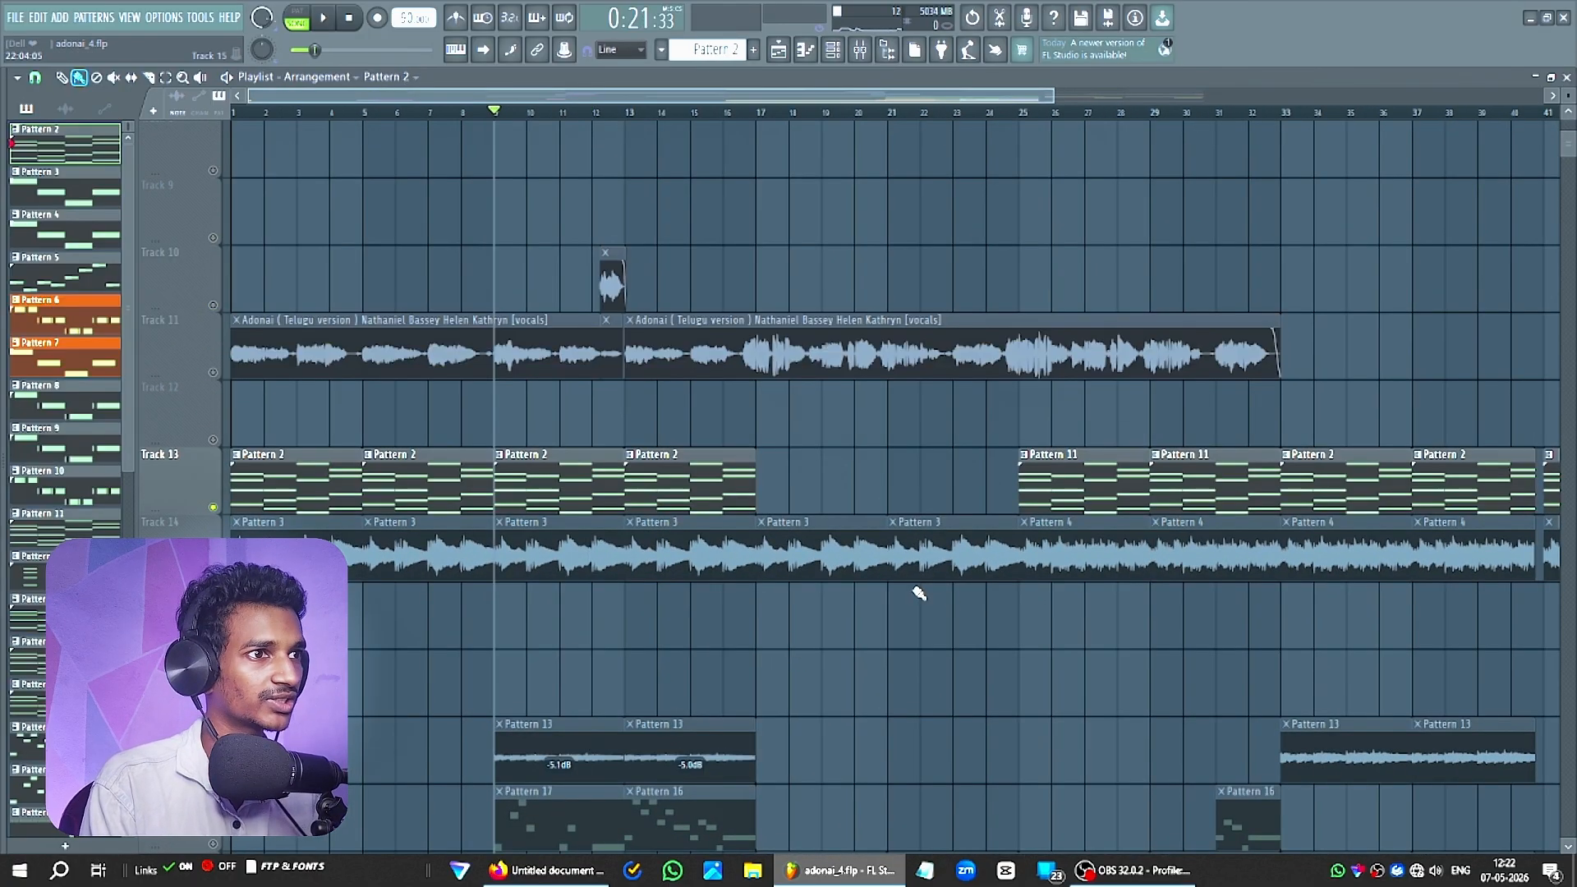
pyautogui.doubleClick(574, 476)
pyautogui.click(918, 363)
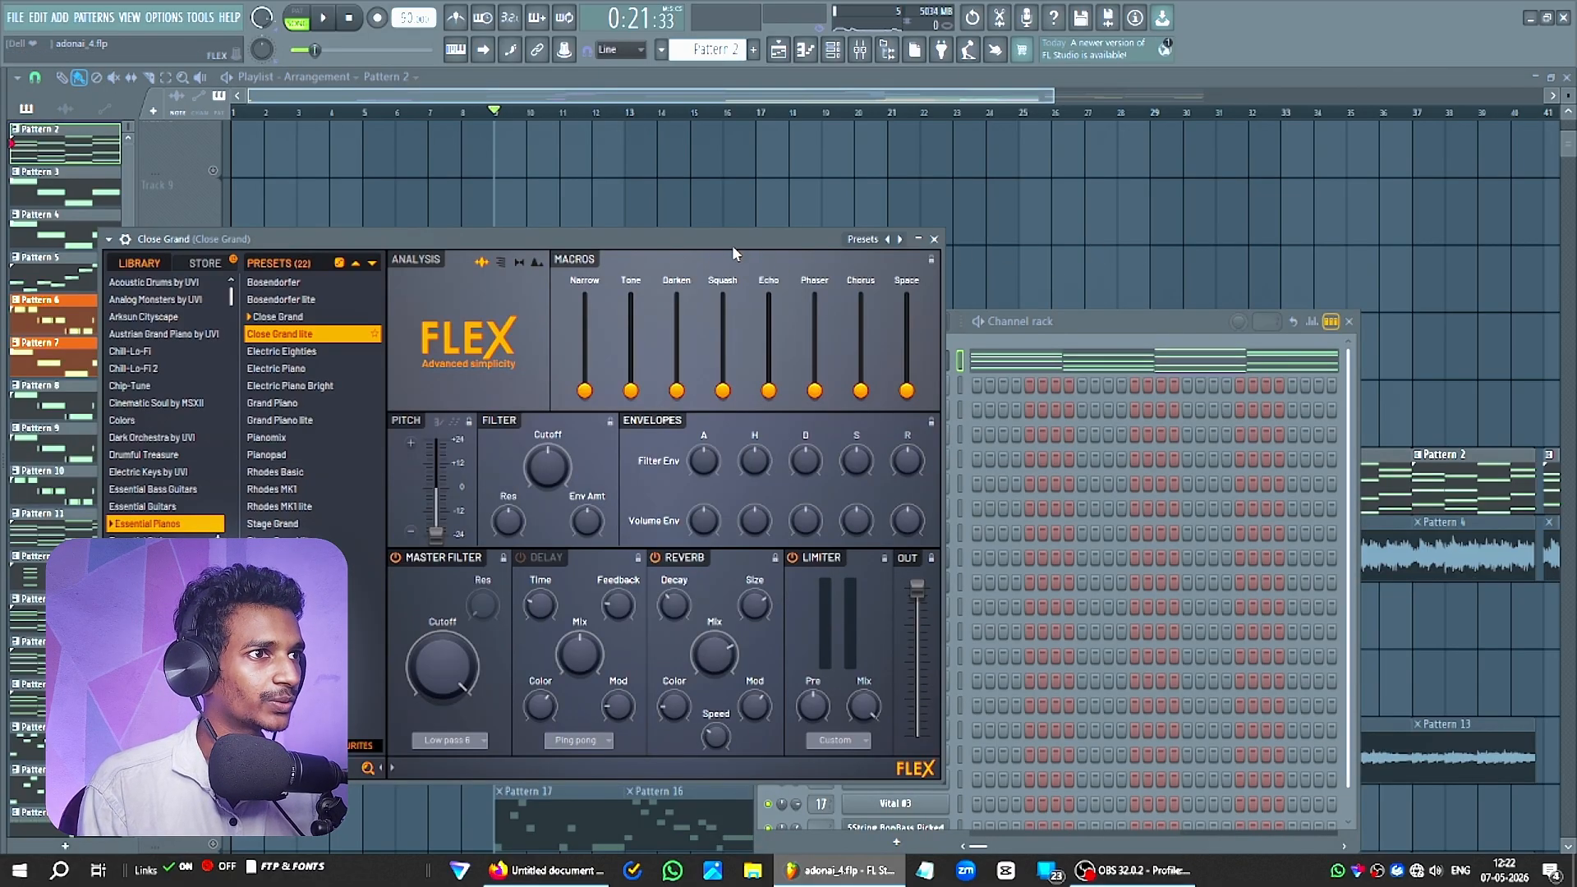
pyautogui.moveTo(732, 245); pyautogui.dragTo(1348, 254)
pyautogui.press('space')
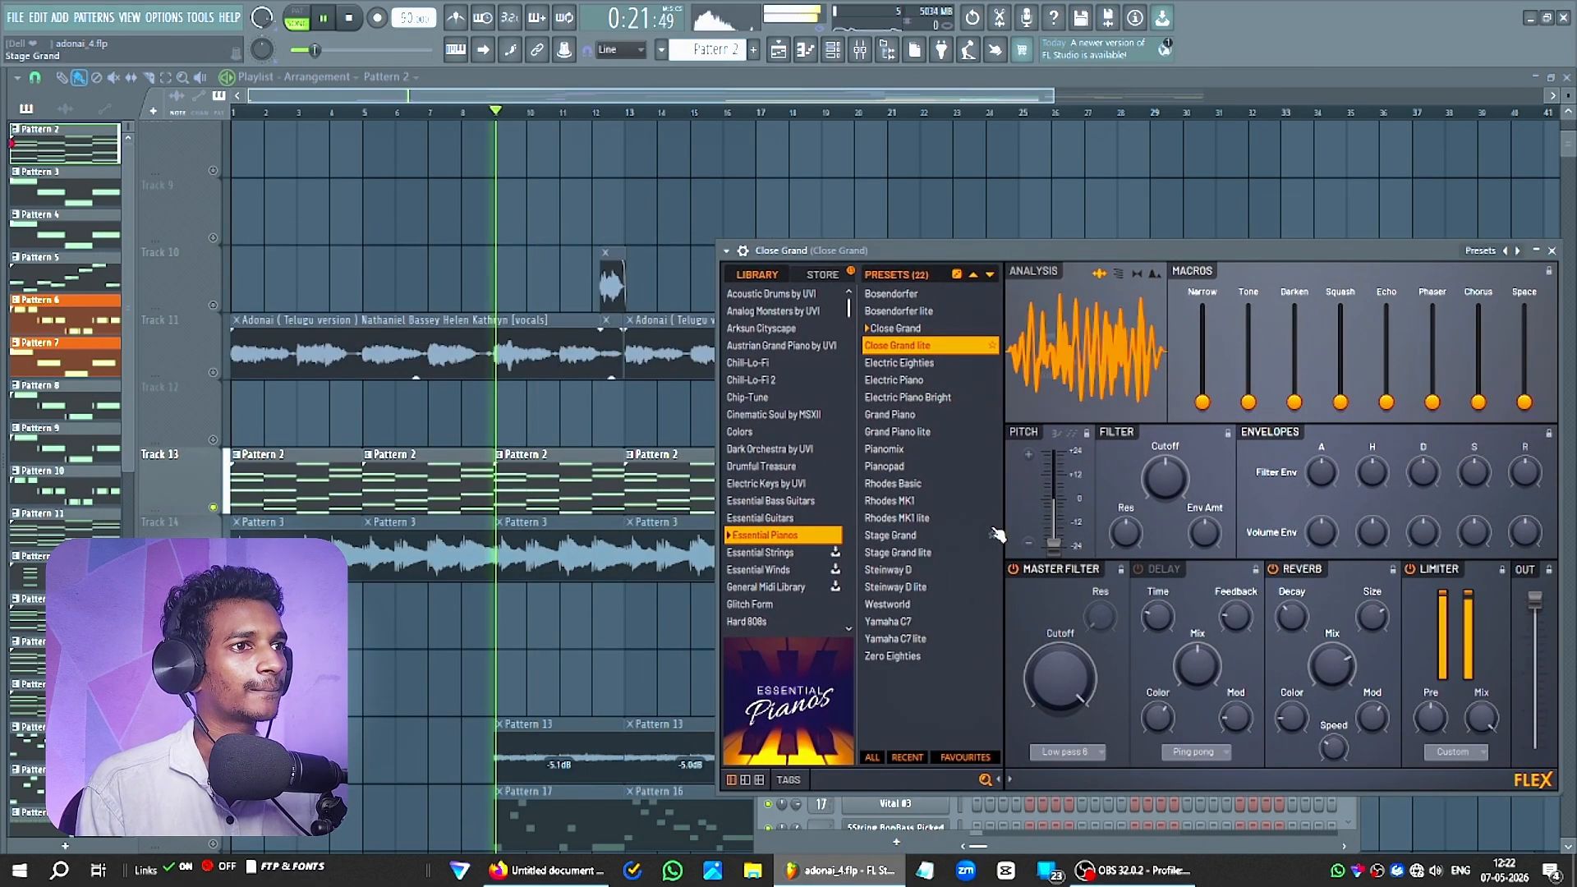
# Reset the FLEX pitch to compare the piano's sound, and set it back to -2400 cents for another listen.
pyautogui.rightClick(1050, 545)
pyautogui.click(1074, 550)
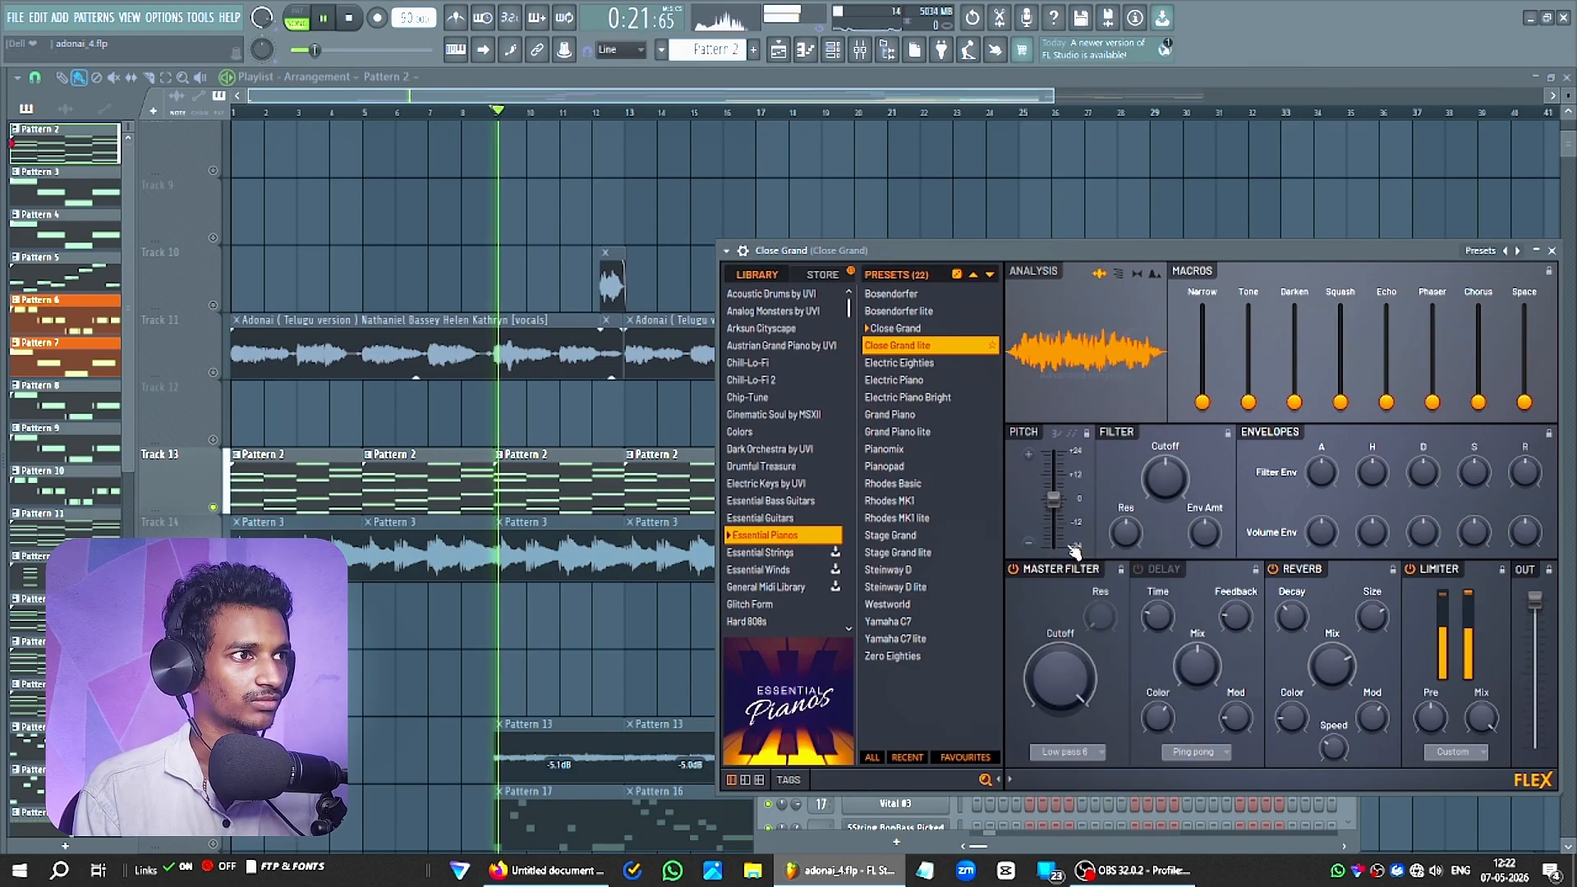
pyautogui.press('space')
pyautogui.moveTo(1053, 499); pyautogui.dragTo(1053, 545)
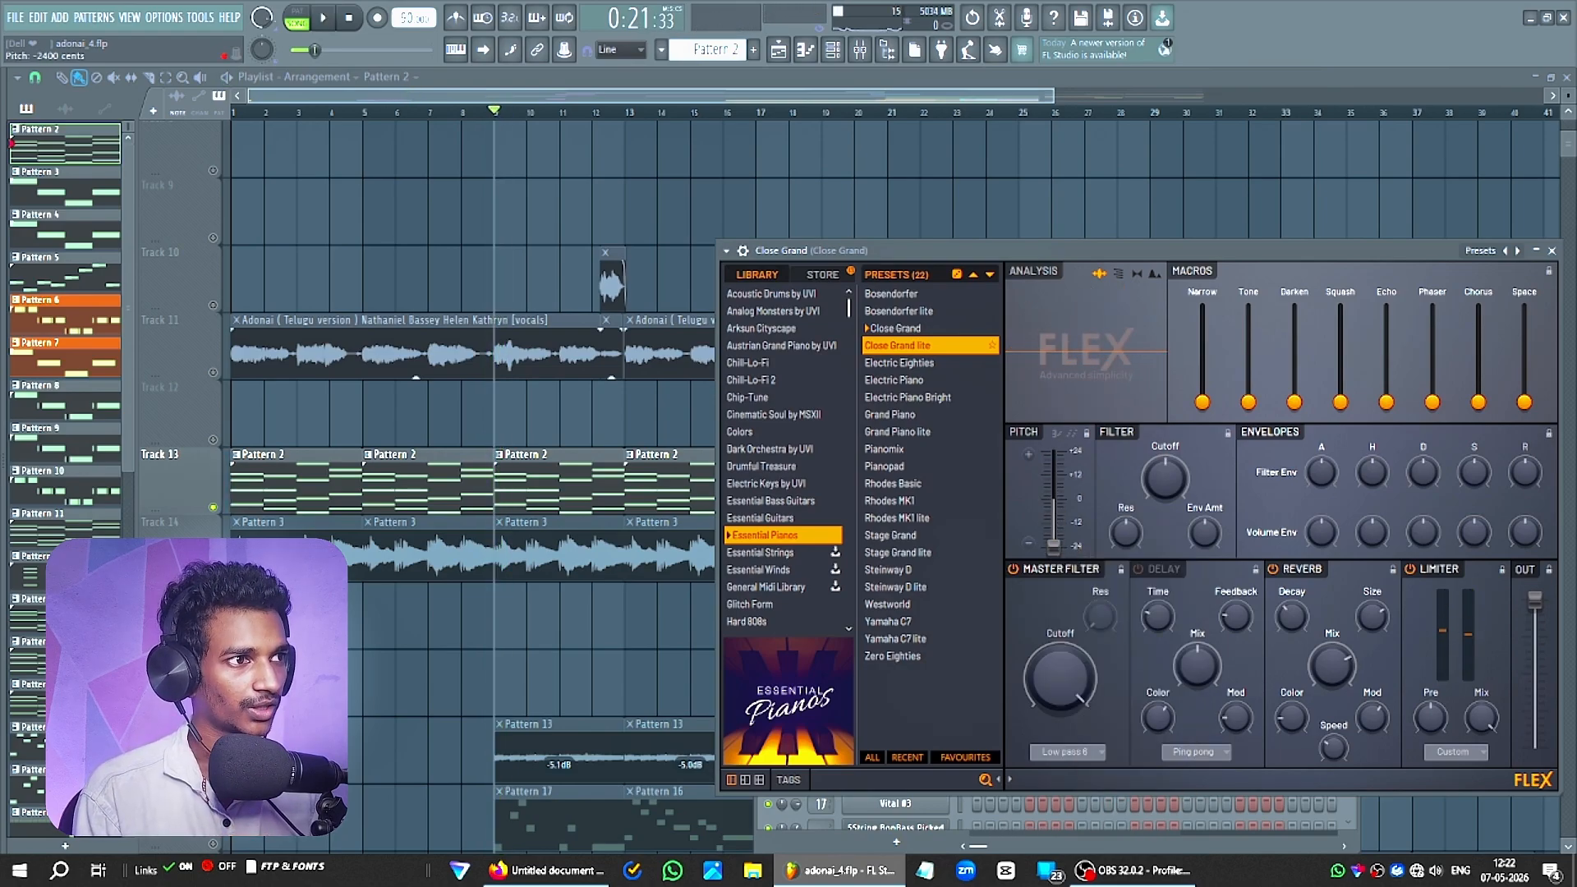
pyautogui.press('space')
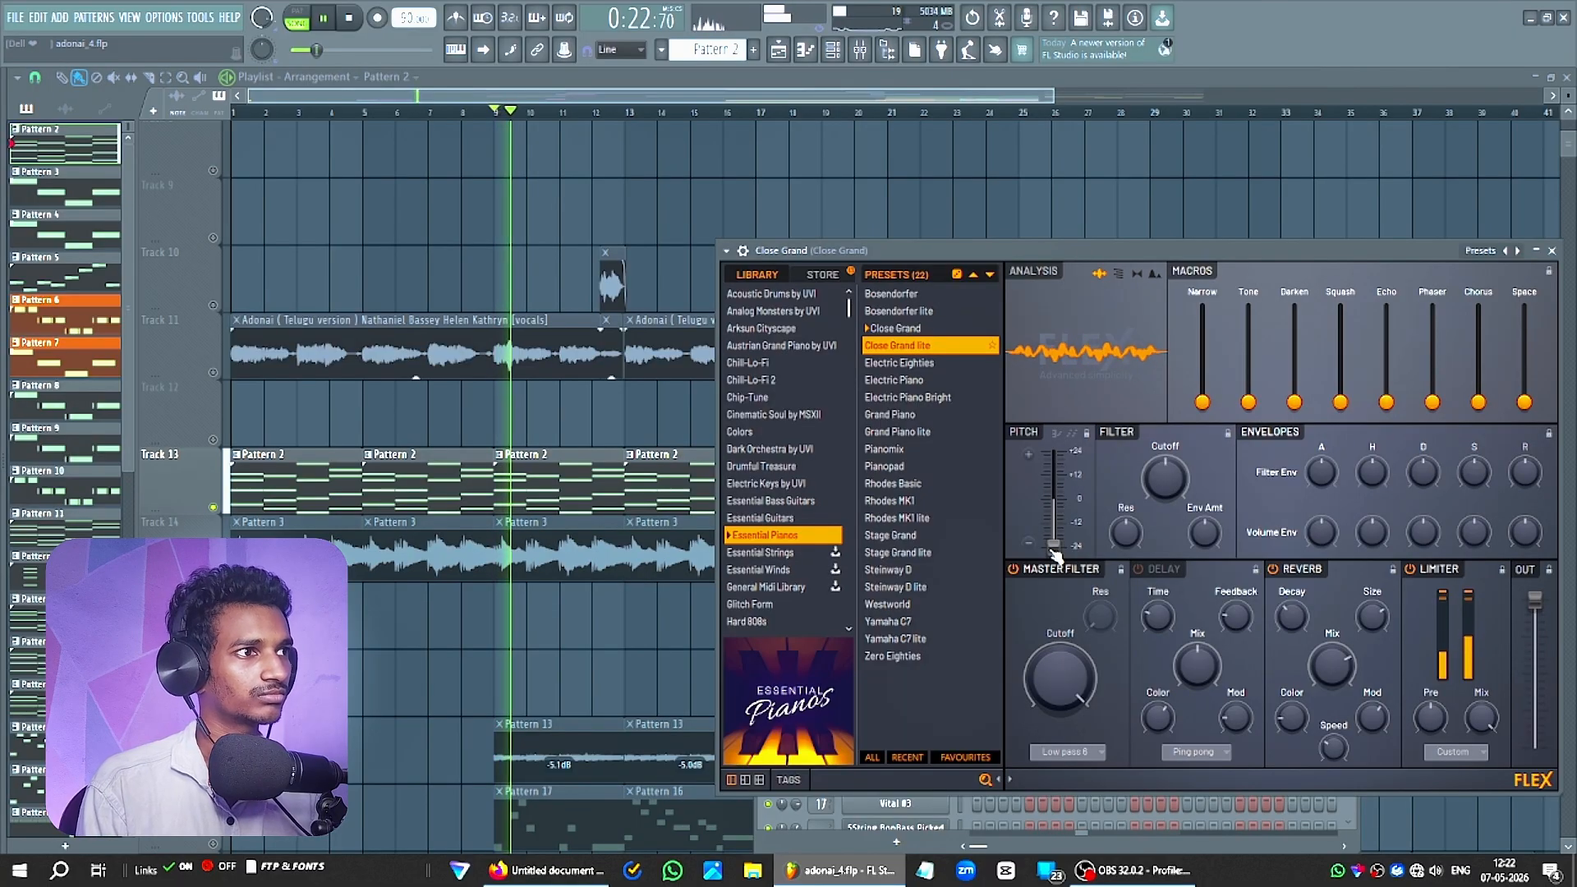
# Check the effects on the Close Grand mixer insert during playback, and return to the stopped playlist.
pyautogui.press('F6')
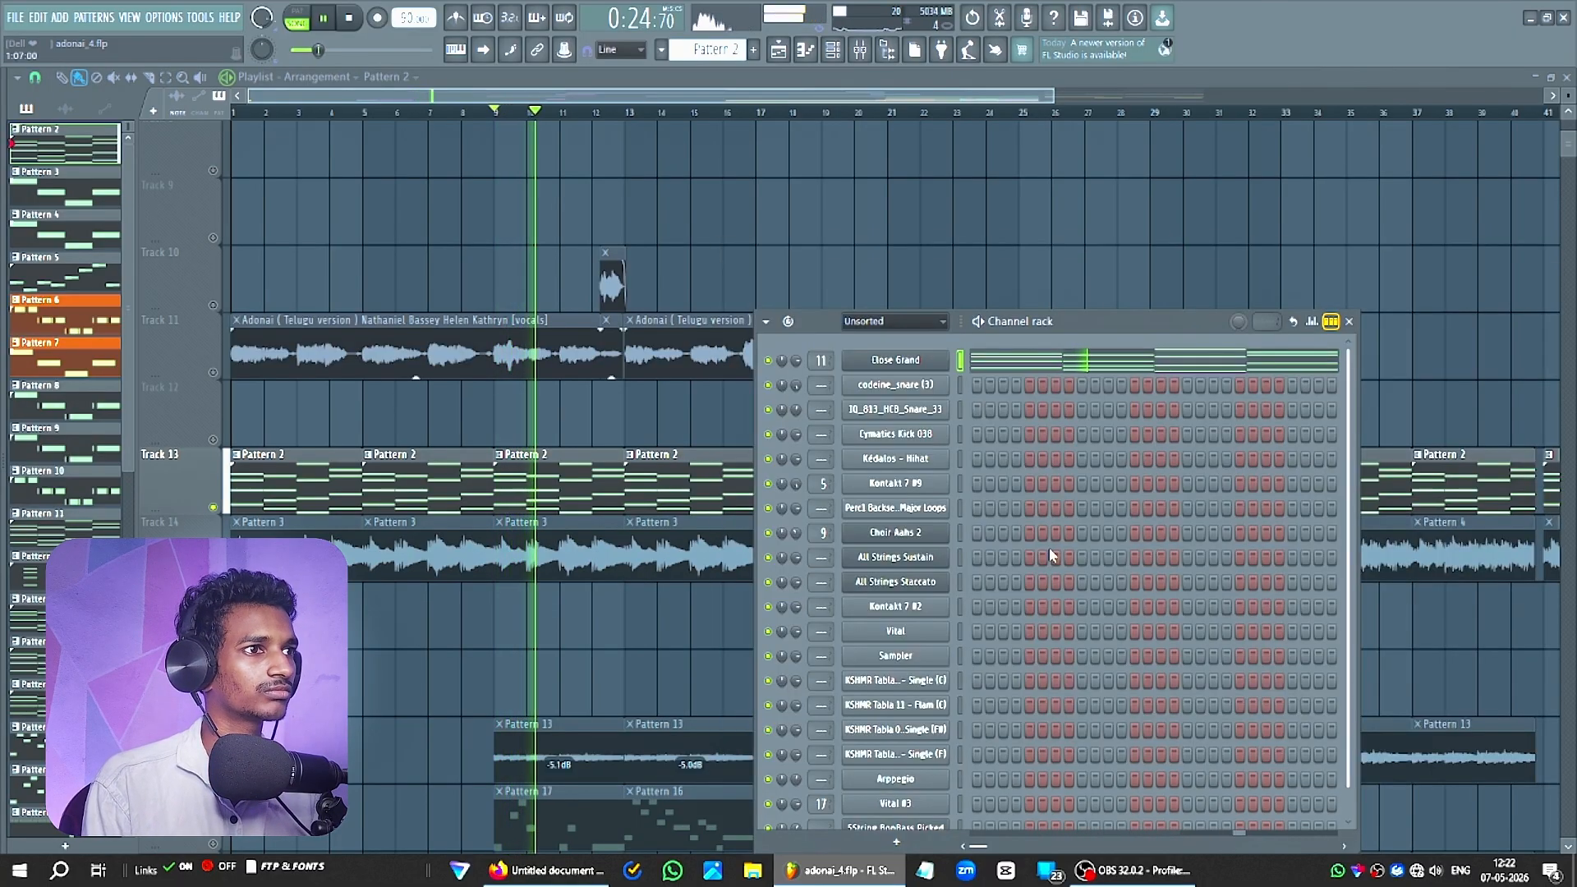
pyautogui.press('F9')
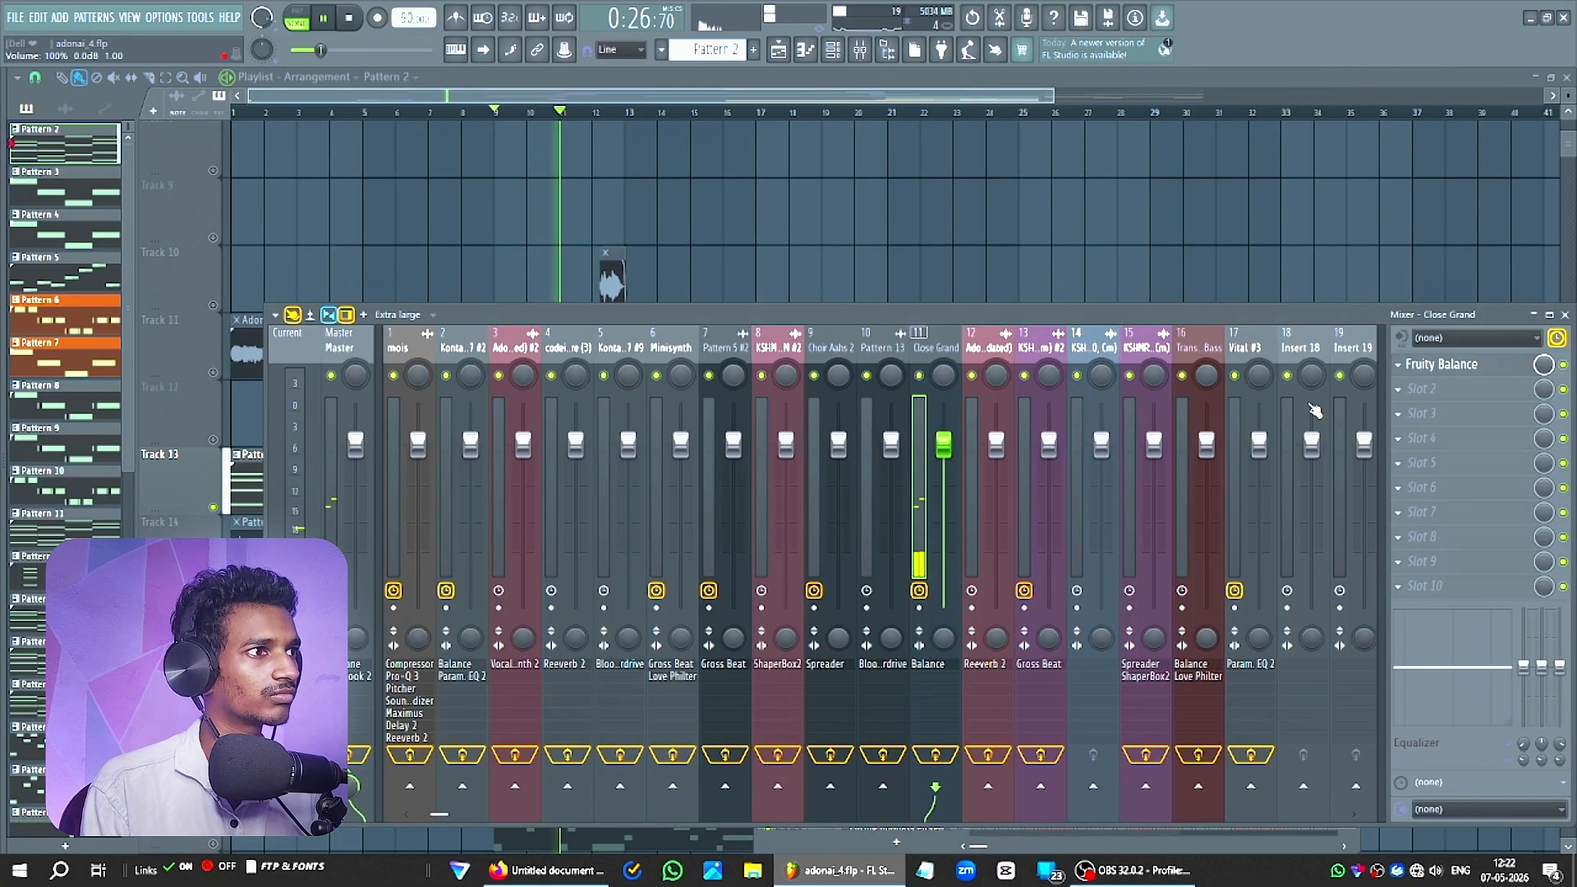
pyautogui.press('F9')
pyautogui.press('space')
pyautogui.press('F6')
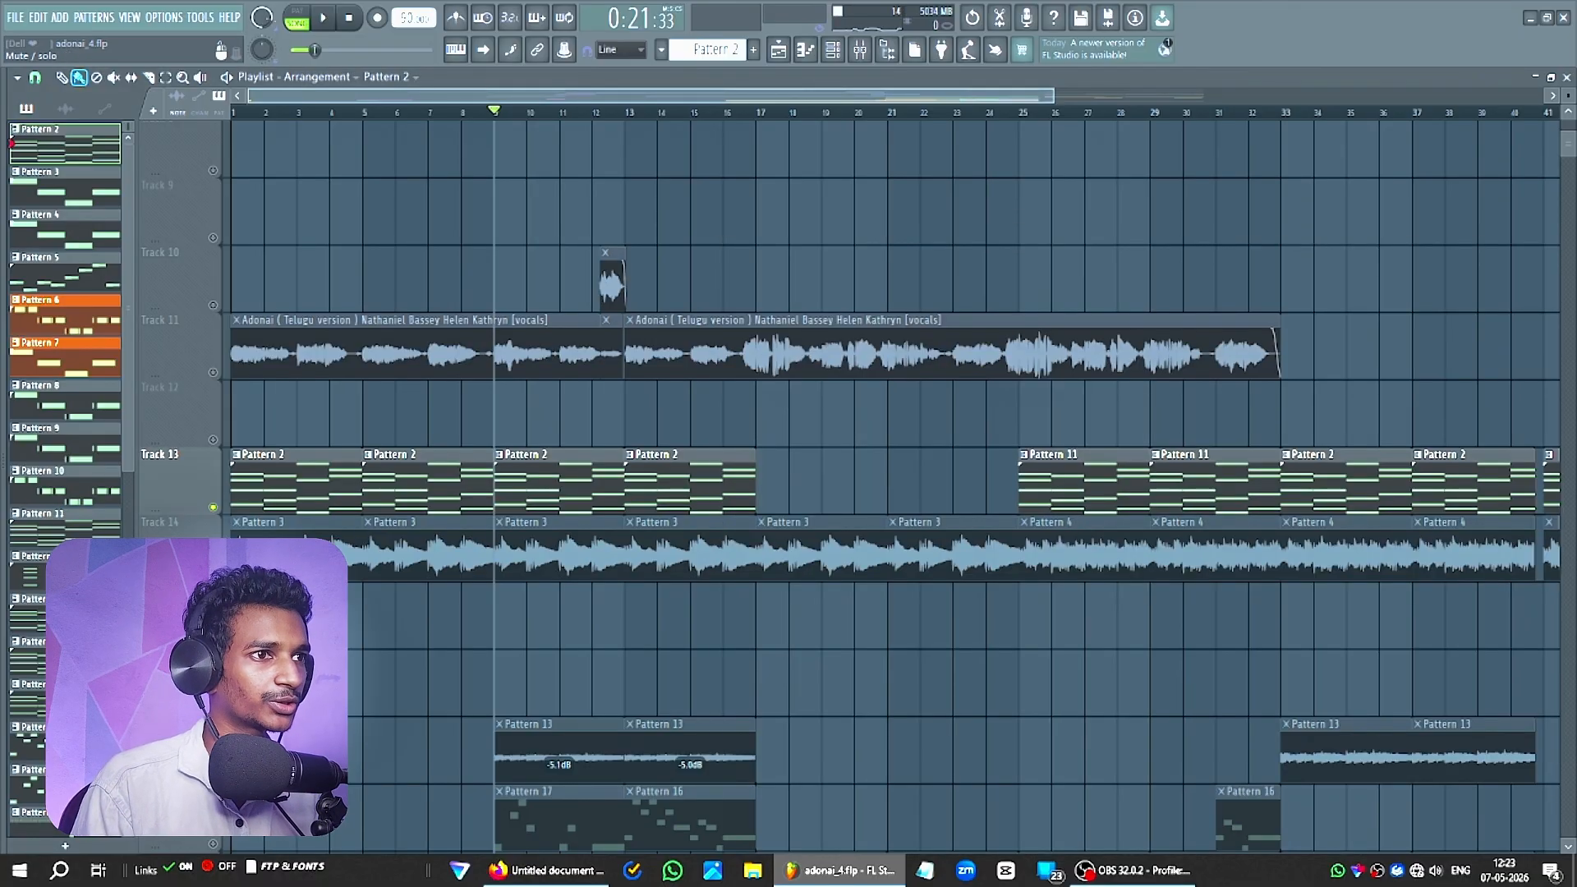
# Play the soloed Track 14 audio from bar 9 and select its Pattern 3 clip.
pyautogui.press('space')
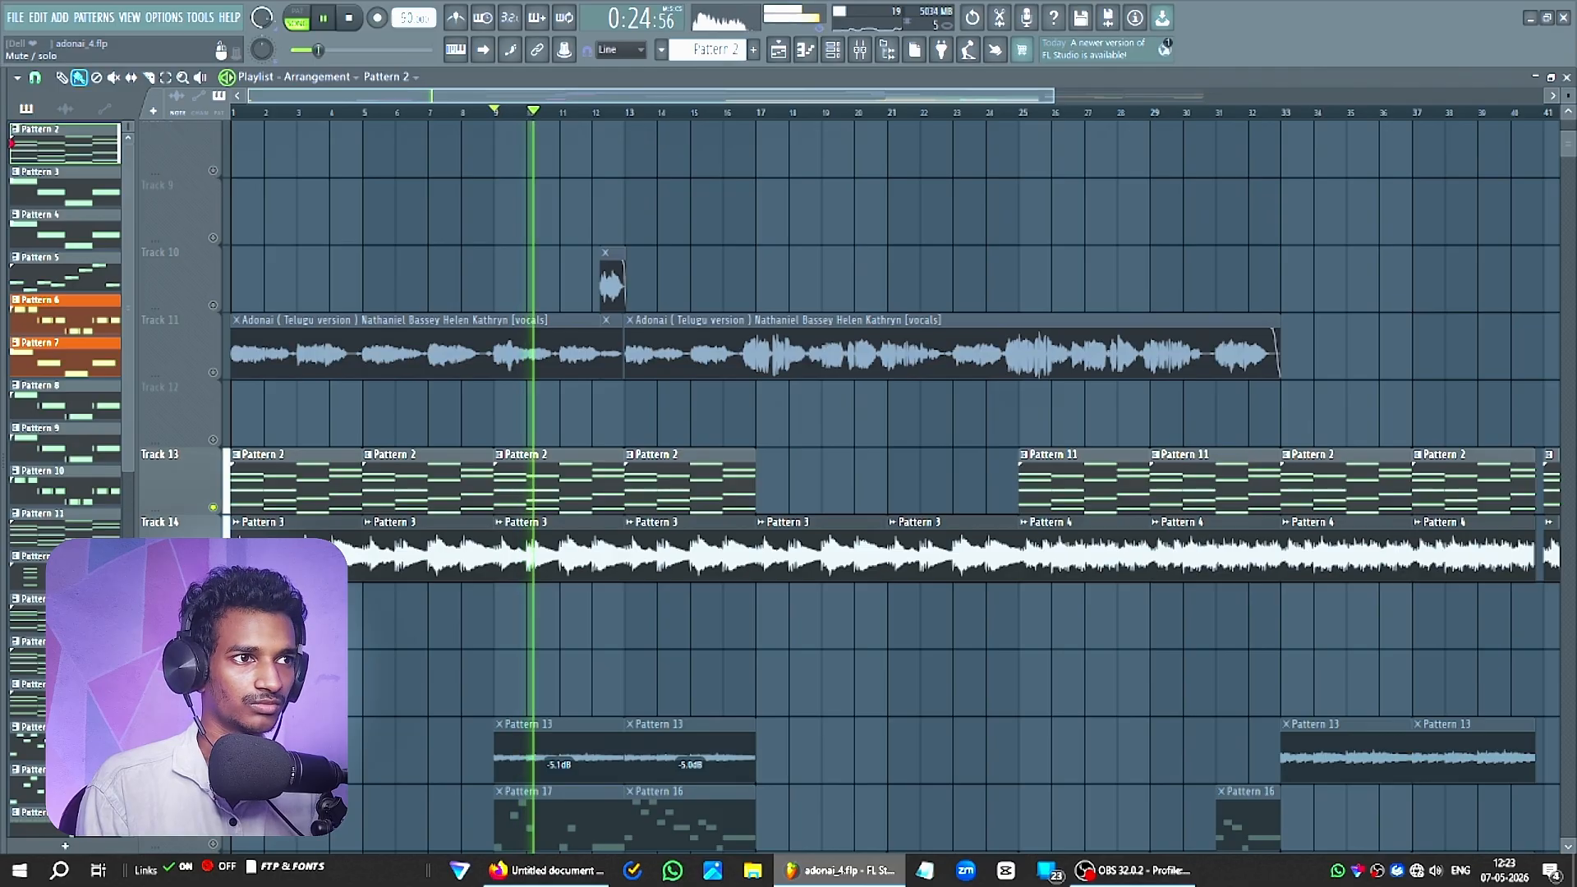
pyautogui.press('space')
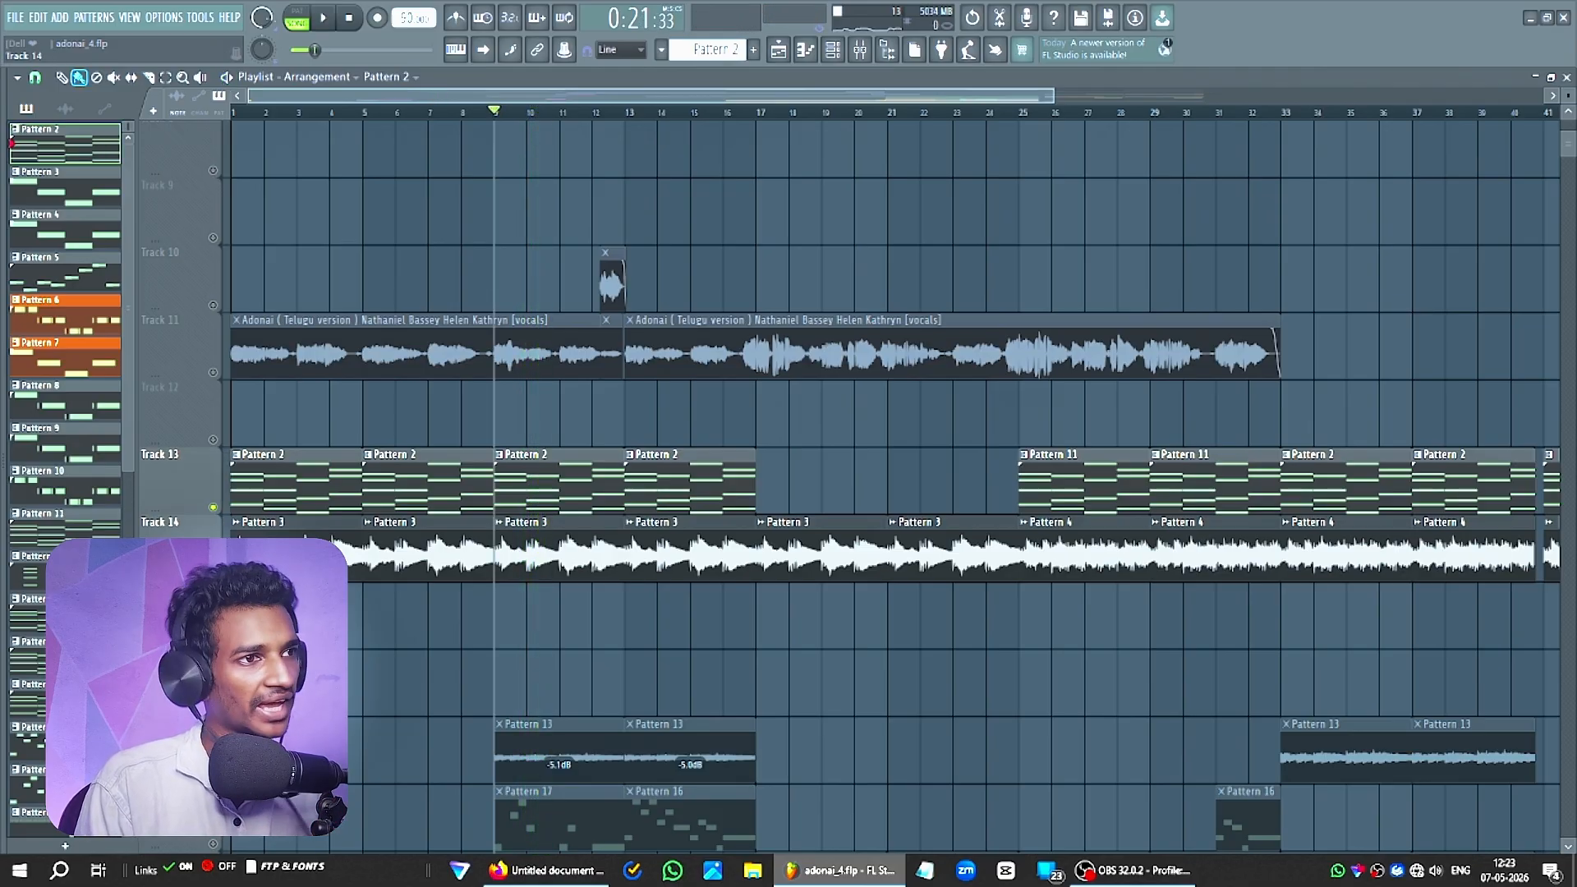
pyautogui.scroll(5, 564, 606)
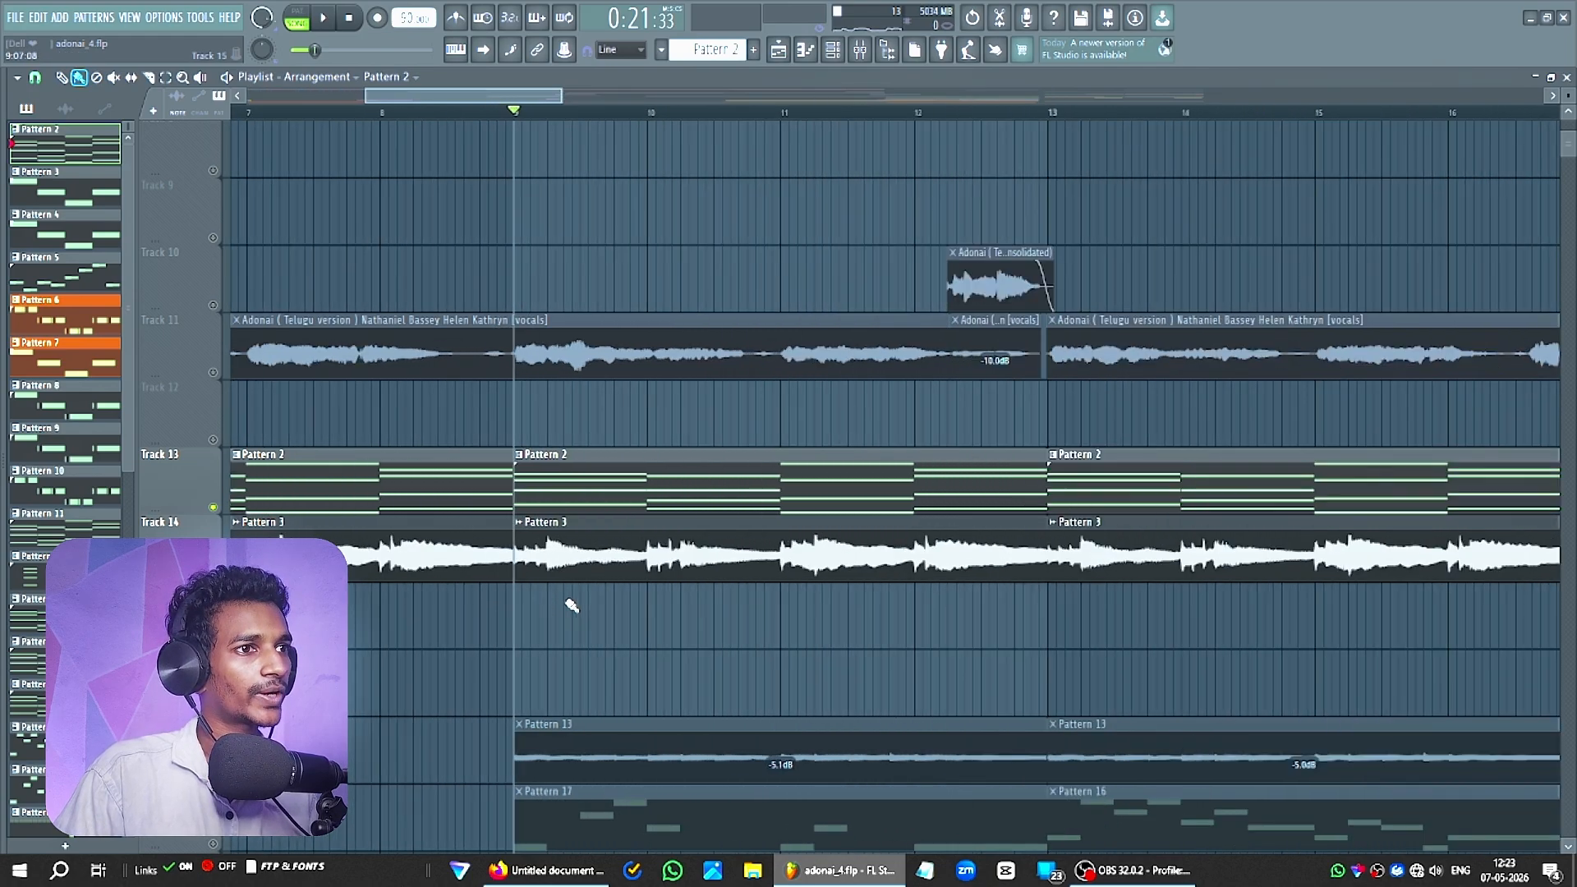
pyautogui.scroll(-4, 539, 623)
pyautogui.click(575, 531)
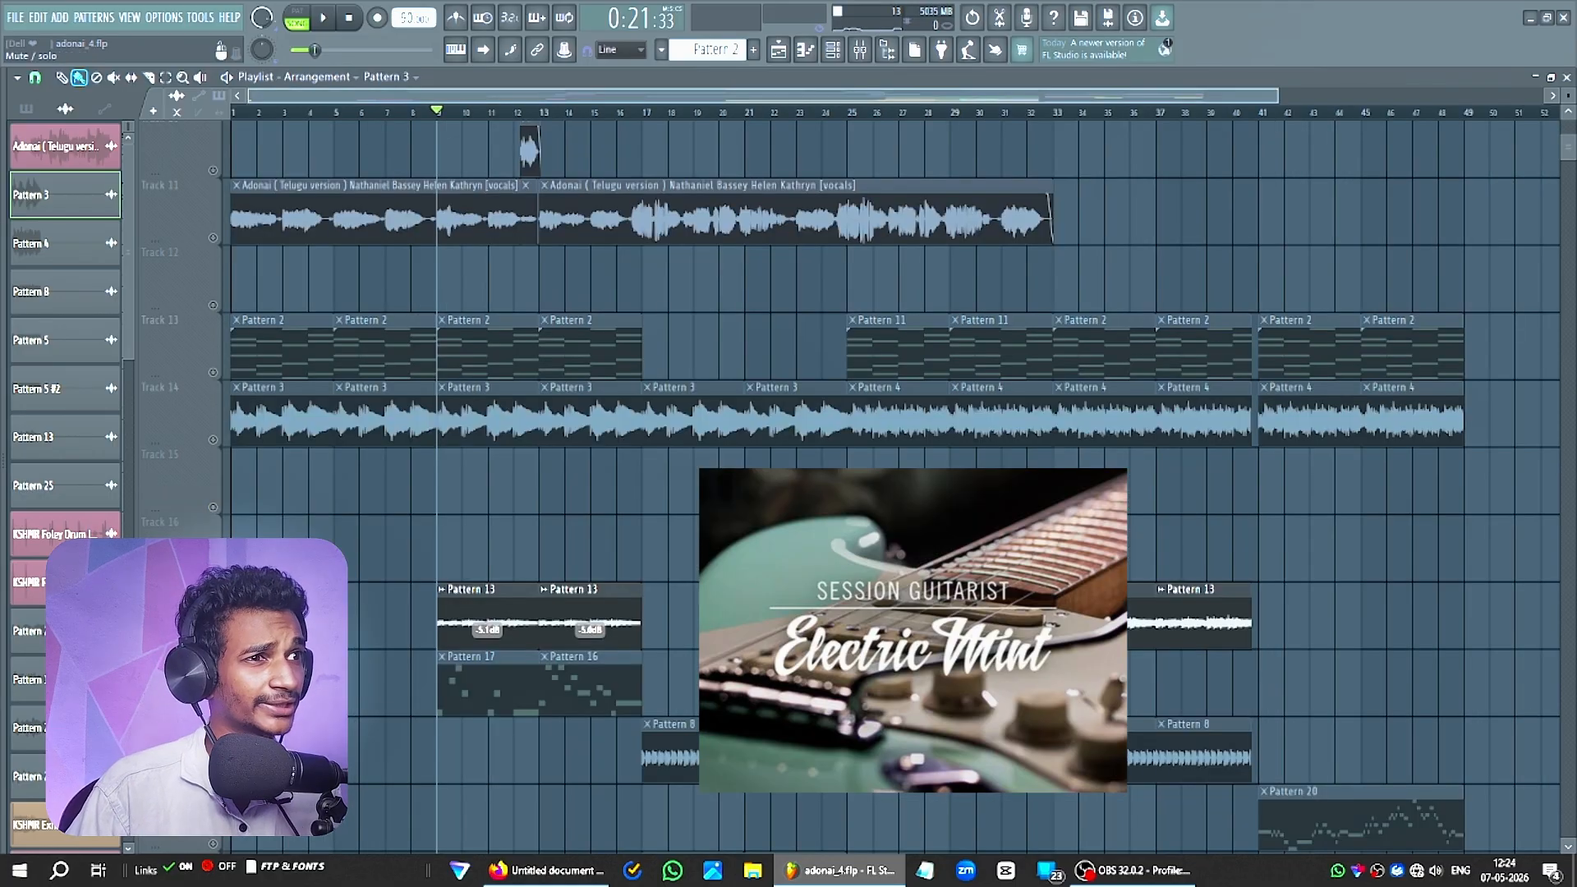
# Play the soloed Pattern 13 audio clips on Track 17 from bar 9.
pyautogui.press('space')
pyautogui.scroll(2, 589, 629)
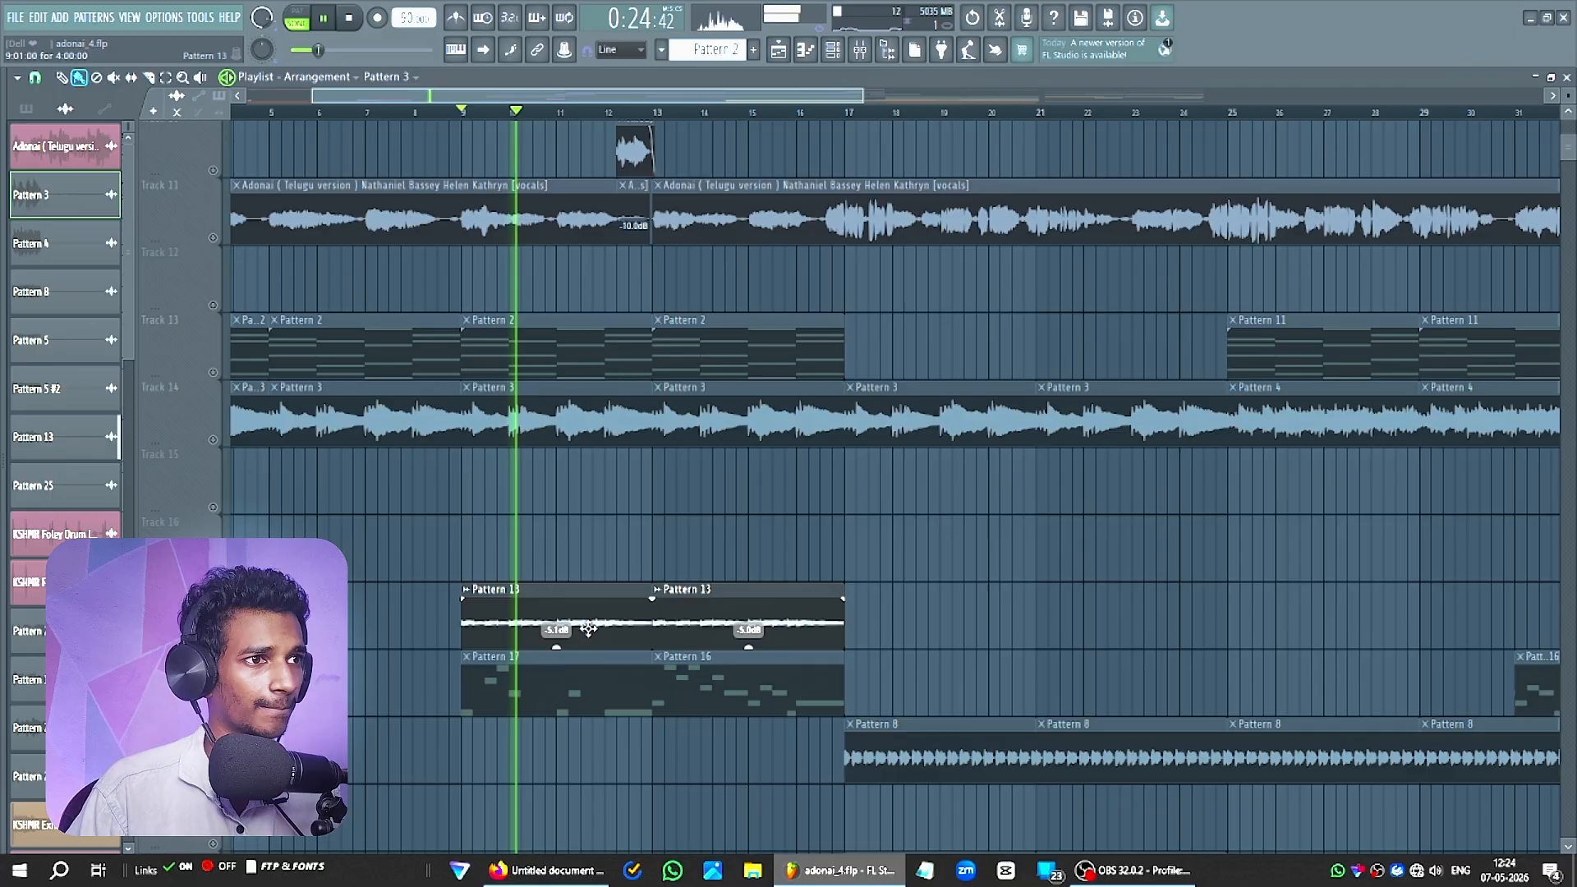
pyautogui.press('space')
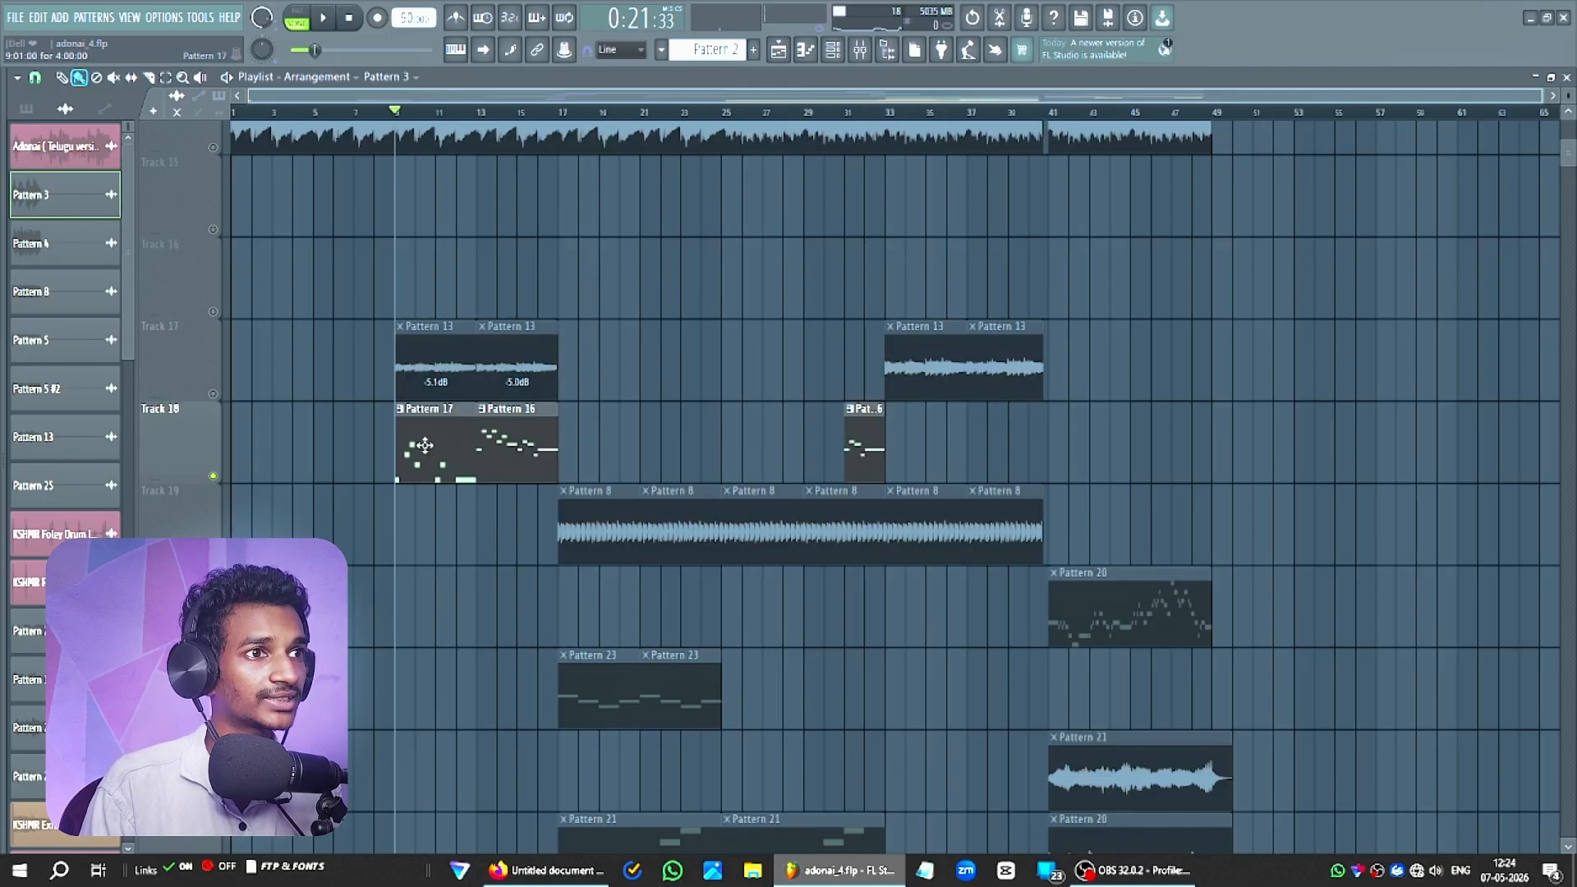
# Open the Vital instrument of Pattern 17 to check its PAD - Syrup preset, and play the part from bar 9.
pyautogui.click(425, 445)
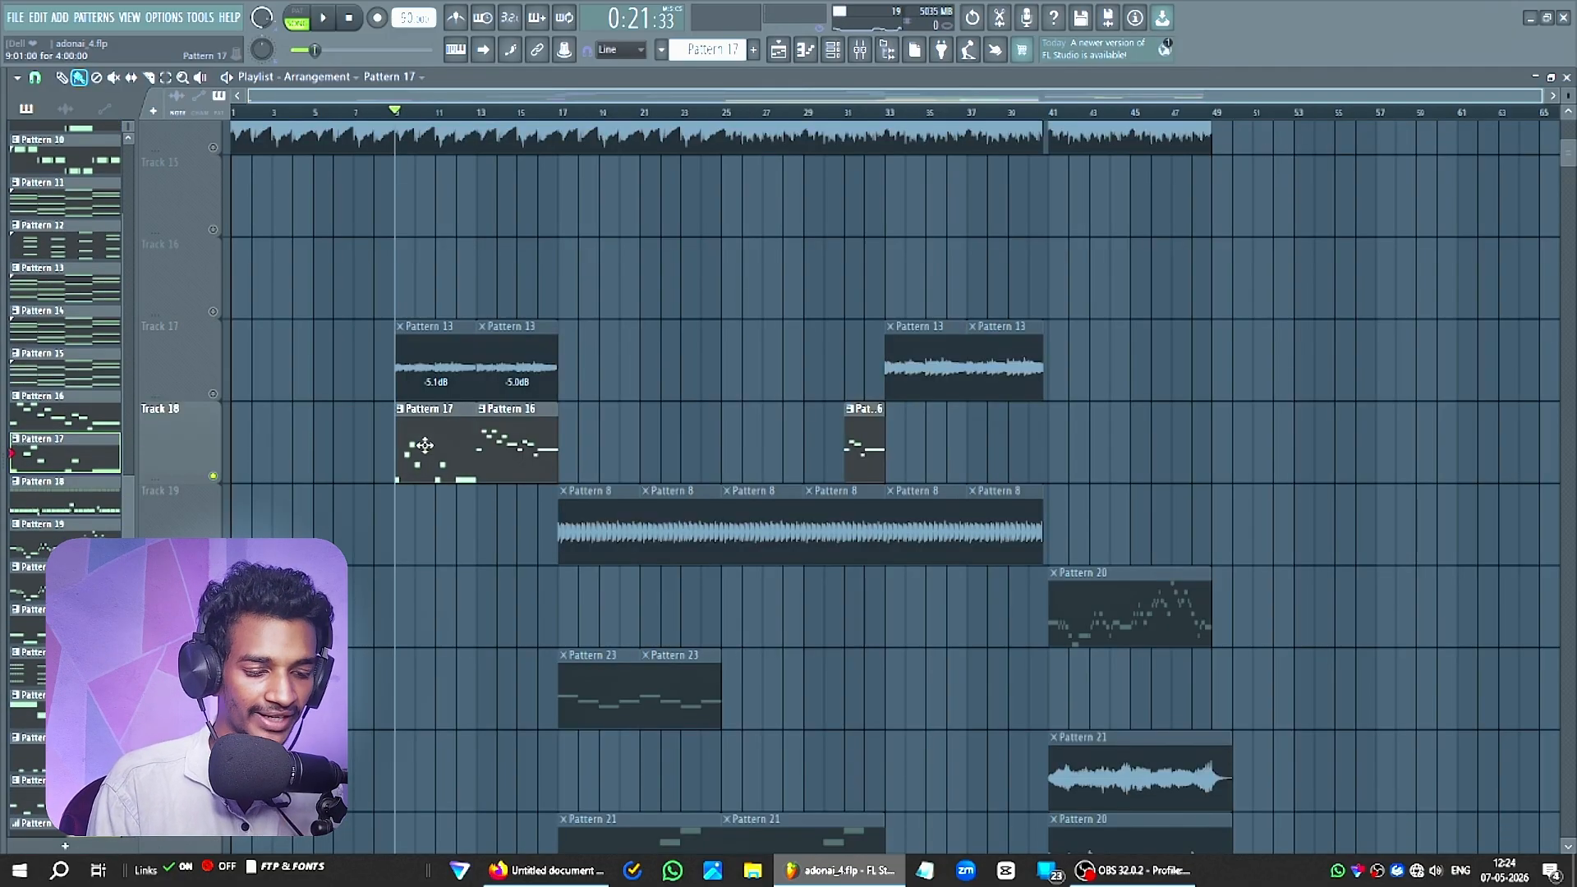
pyautogui.doubleClick(425, 445)
pyautogui.click(917, 633)
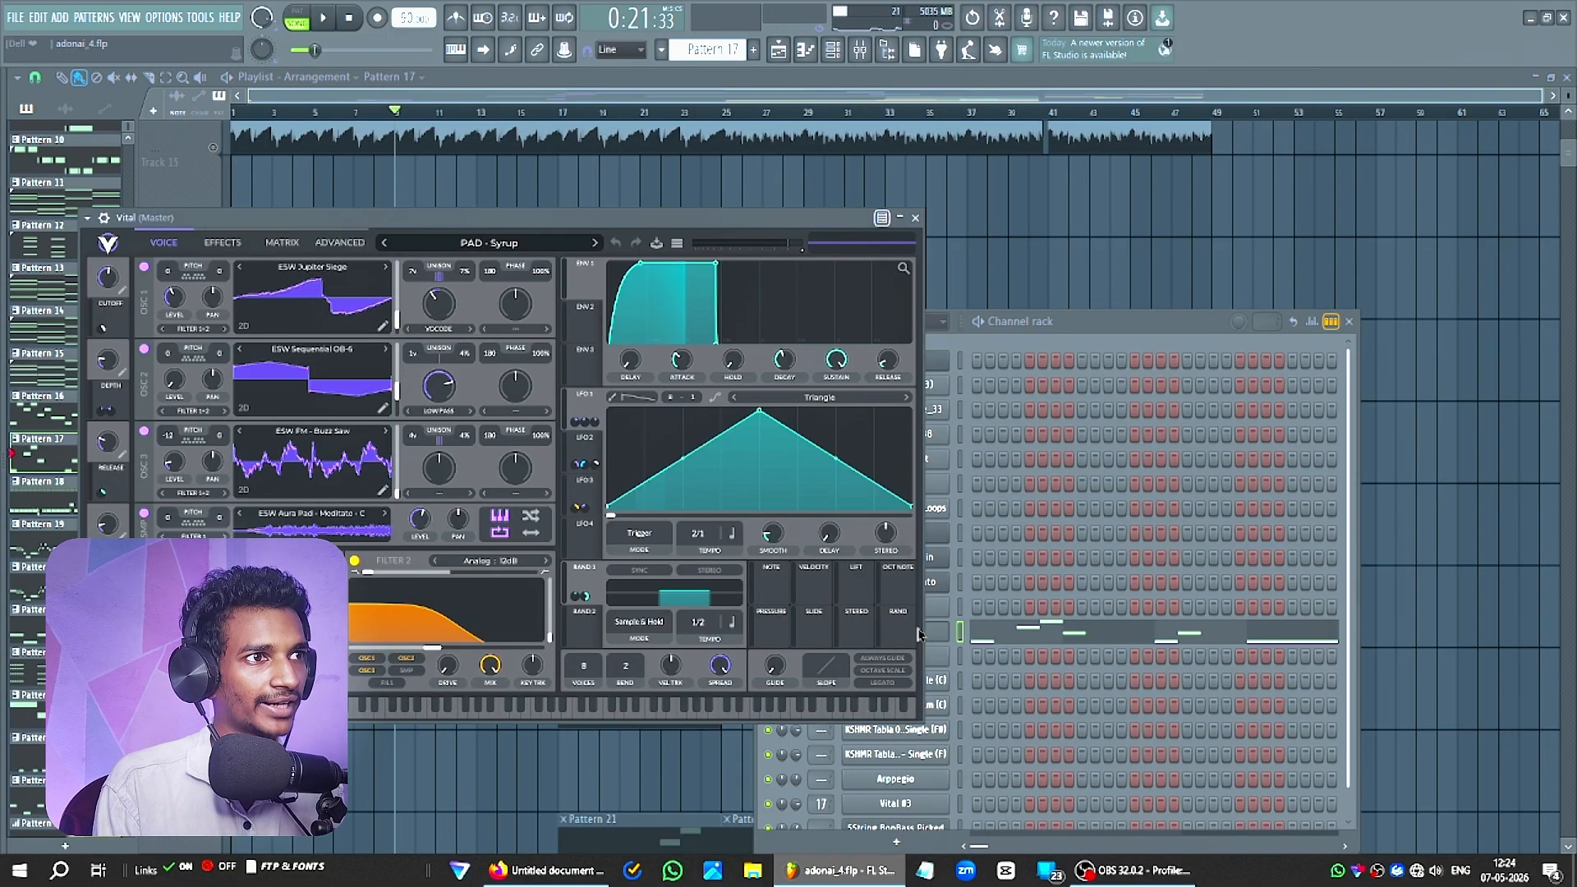
pyautogui.click(903, 629)
pyautogui.press('space')
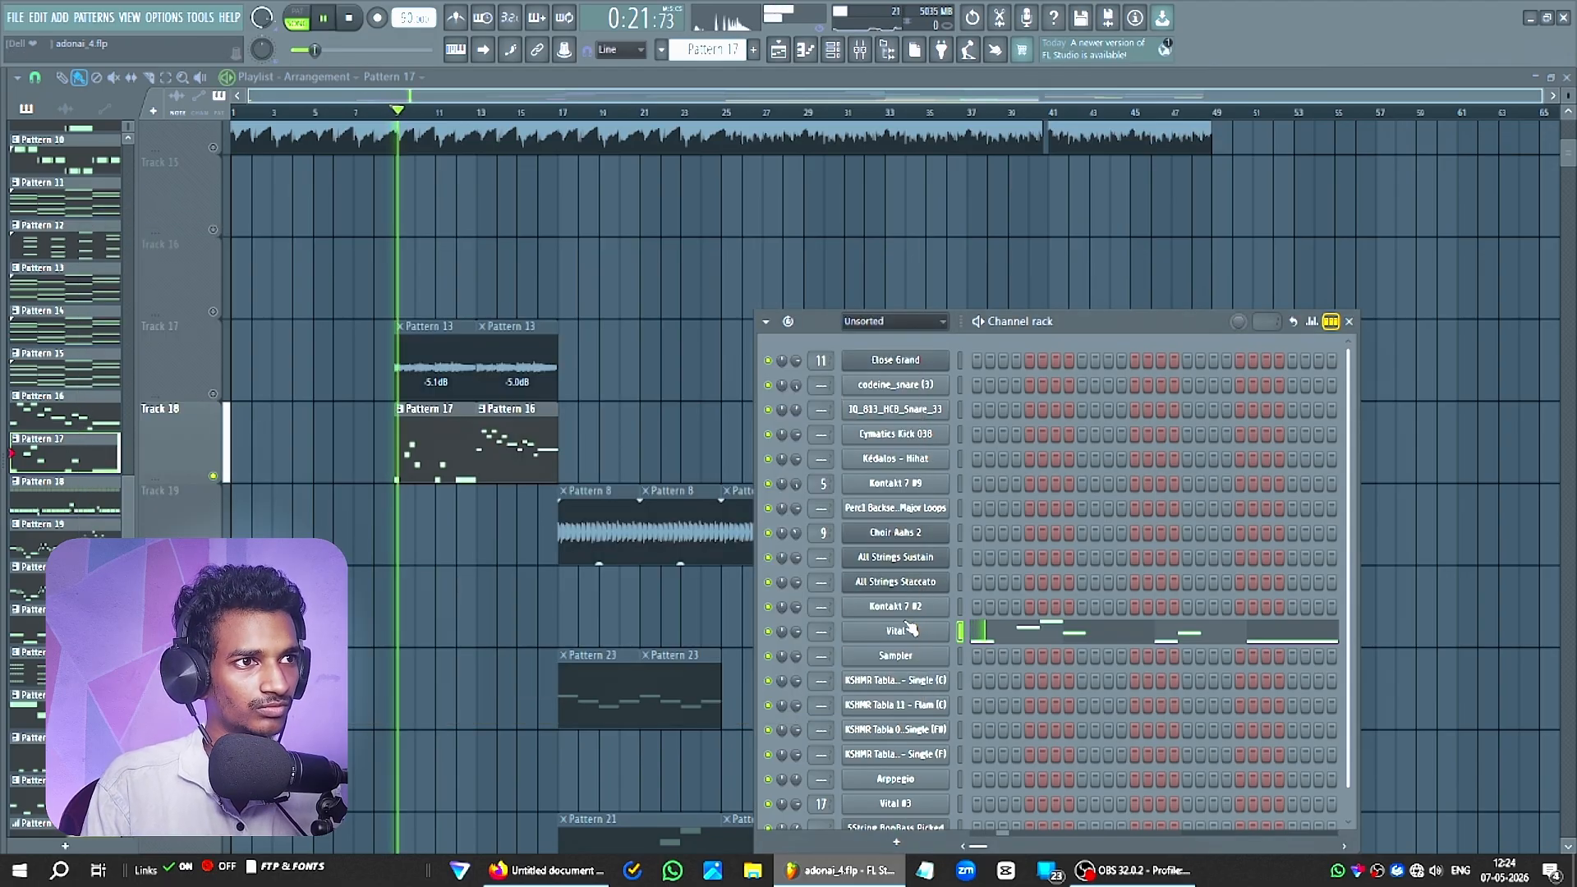
pyautogui.click(902, 627)
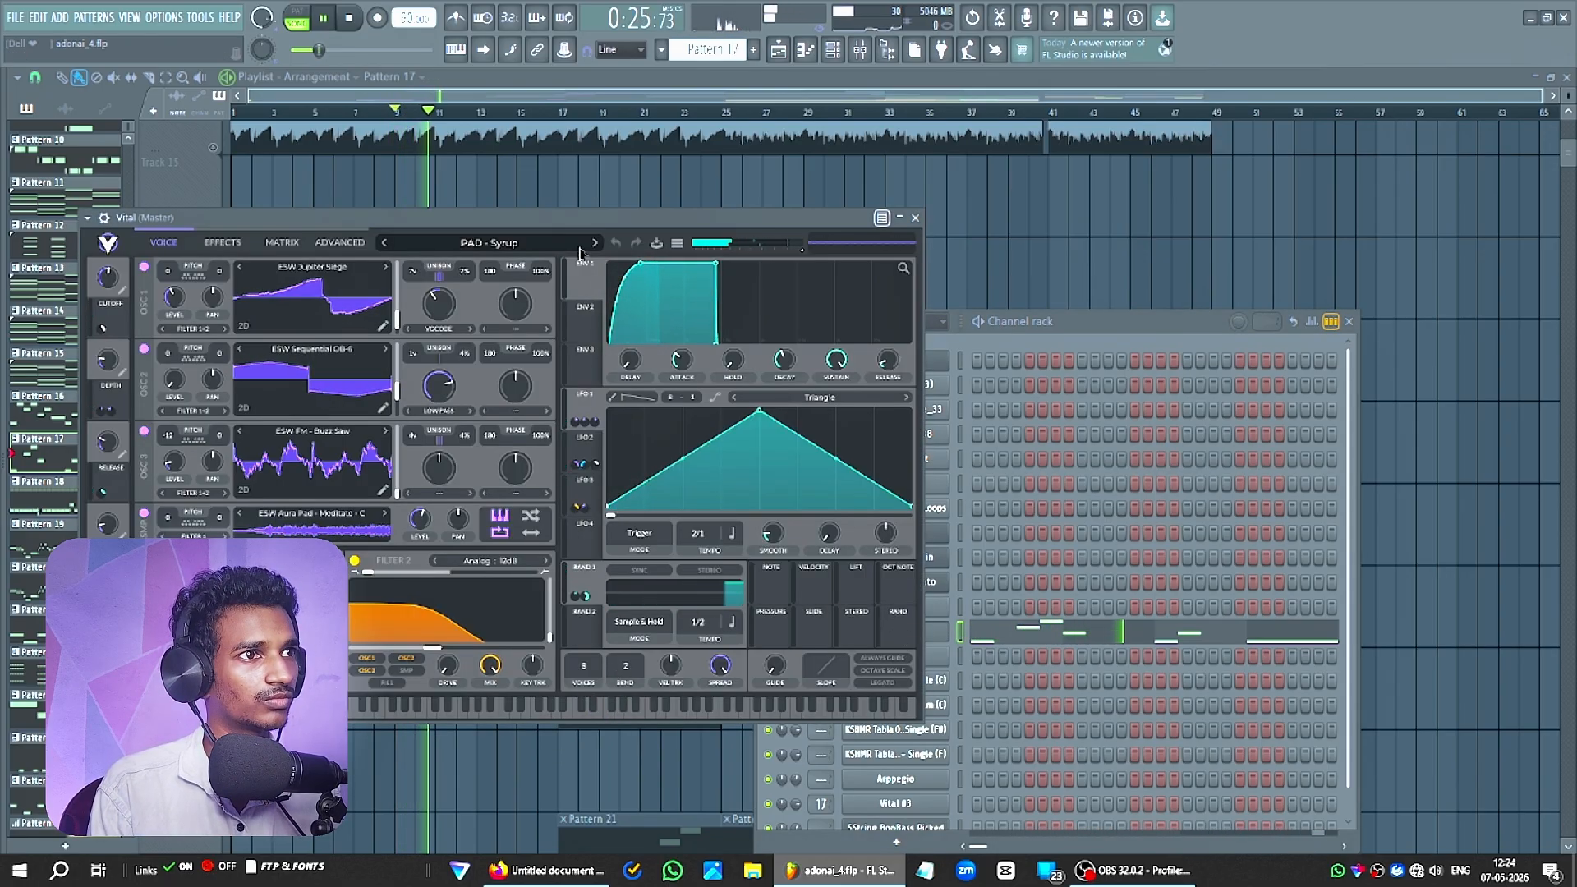
pyautogui.moveTo(575, 217); pyautogui.dragTo(1242, 372)
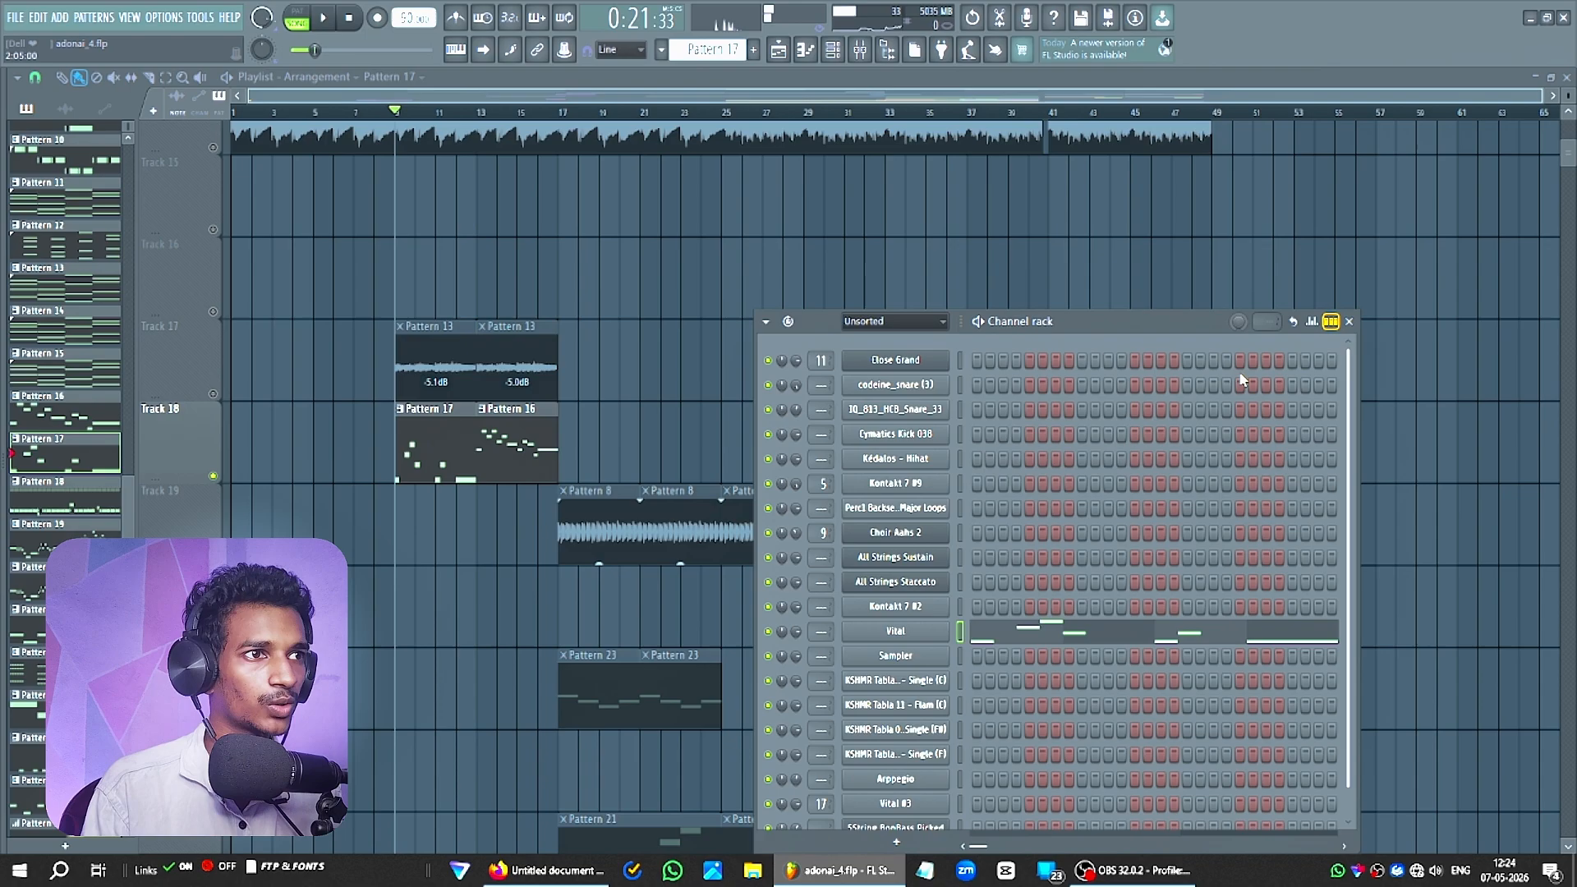
pyautogui.press('F6')
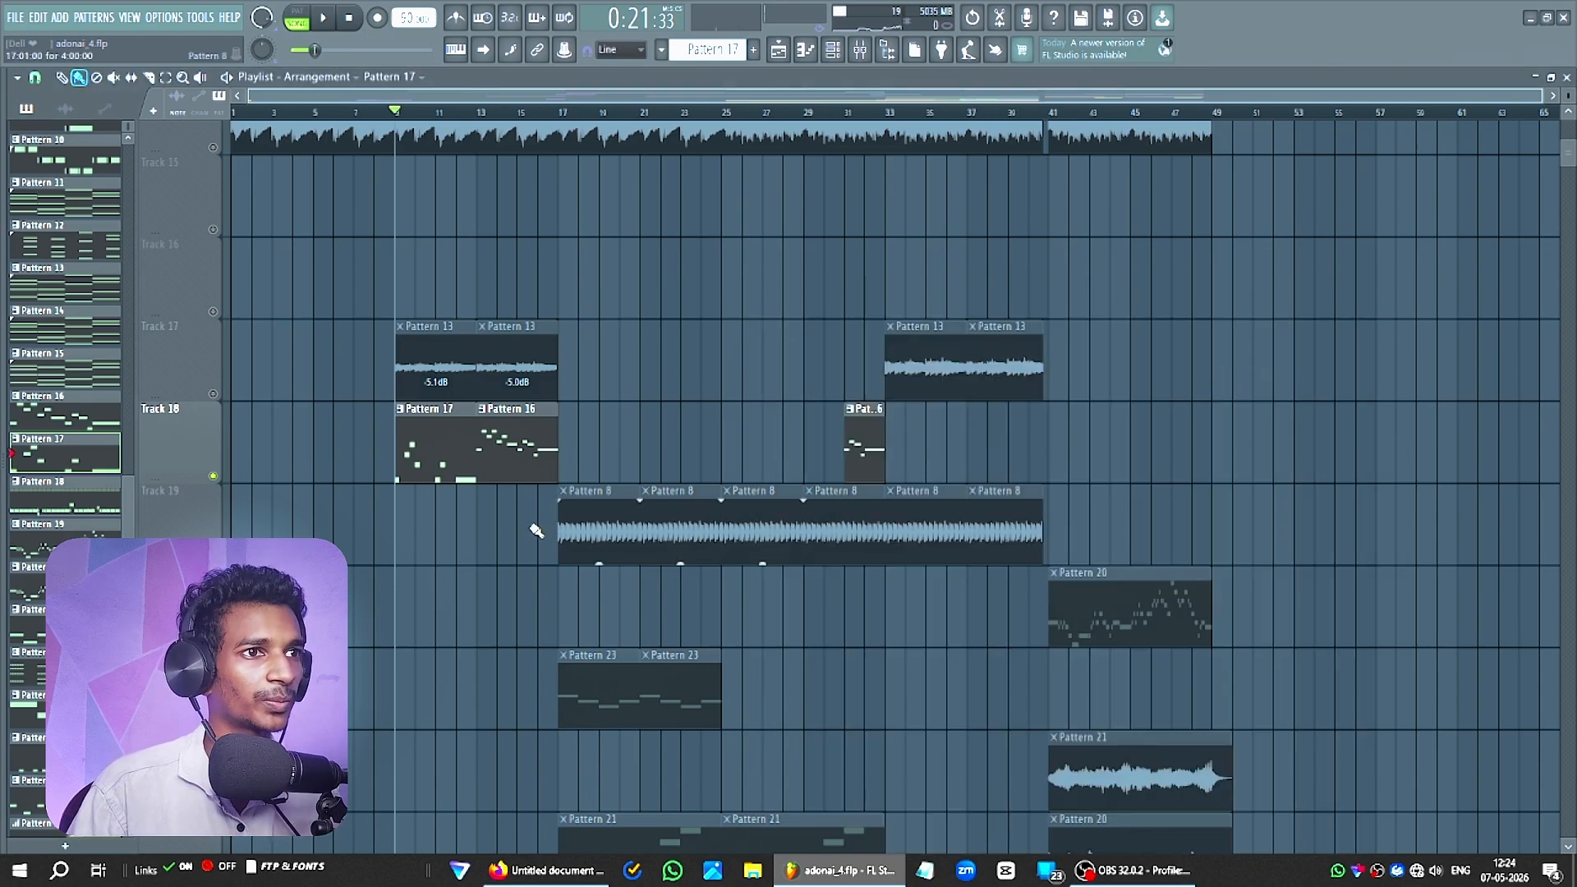
# End the Track 18 solo, and solo the Track 11 vocals to hear them from around bar 30.
pyautogui.rightClick(214, 477)
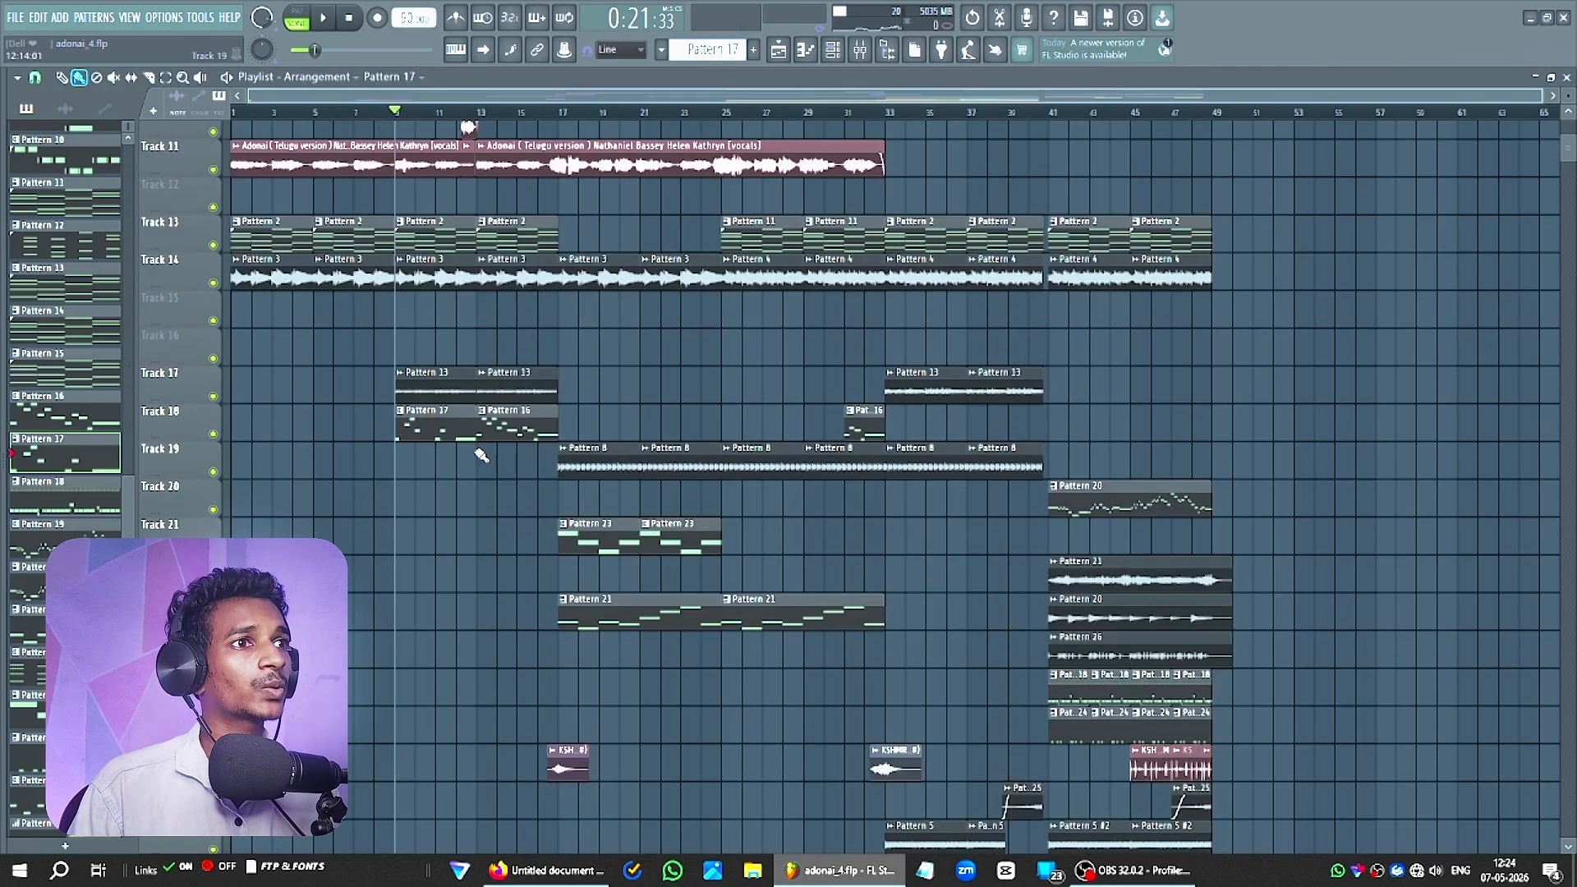
pyautogui.scroll(2, 497, 463)
pyautogui.scroll(-4, 498, 465)
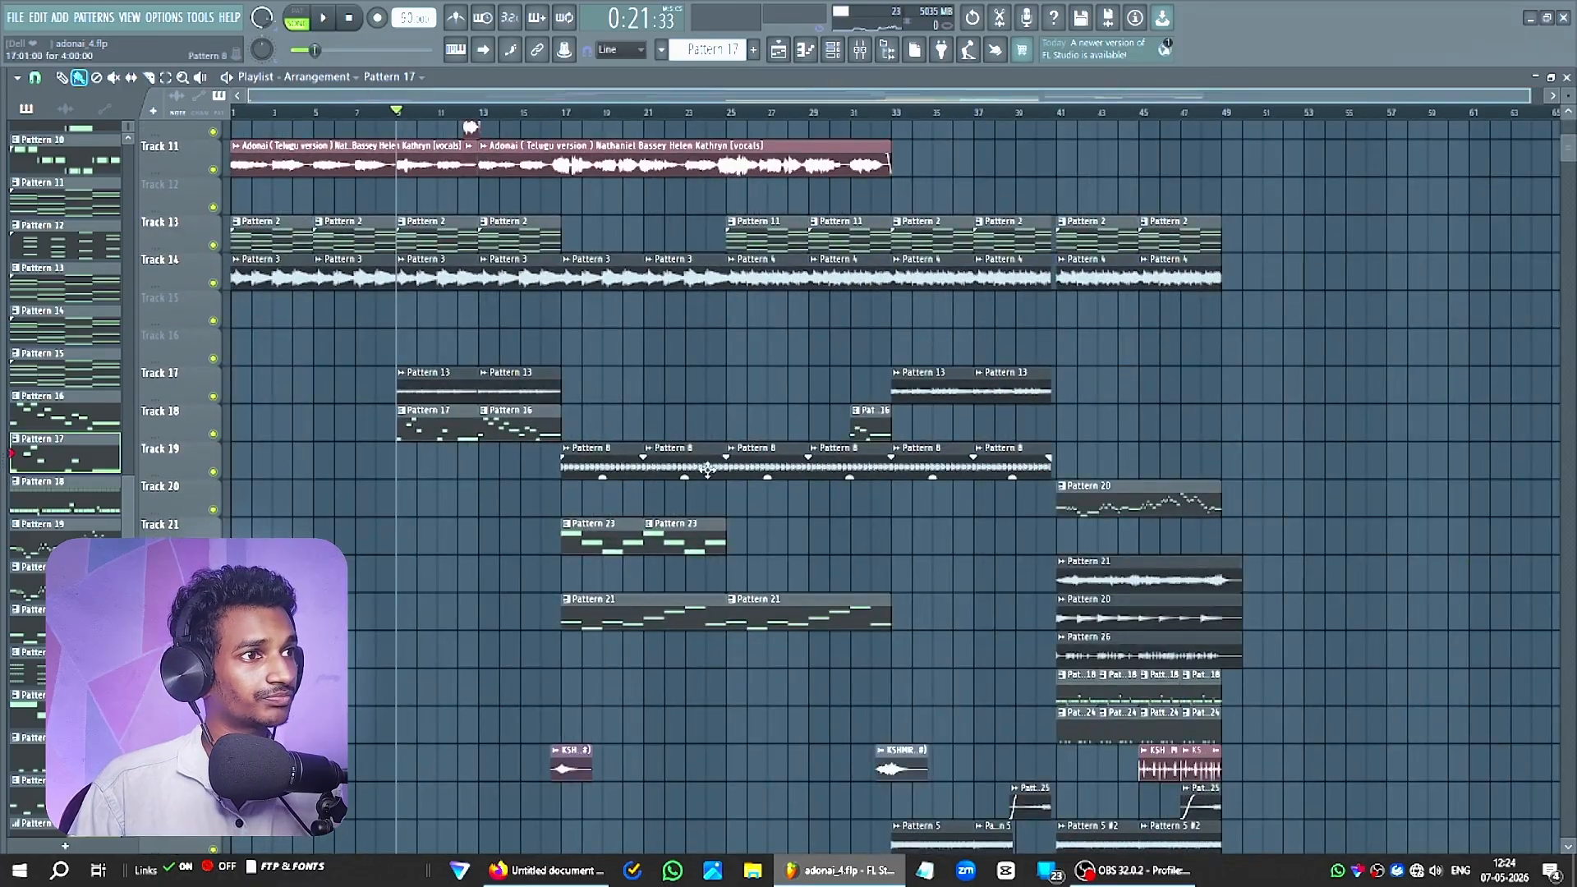
pyautogui.scroll(2, 857, 465)
pyautogui.moveTo(904, 526); pyautogui.dragTo(700, 614)
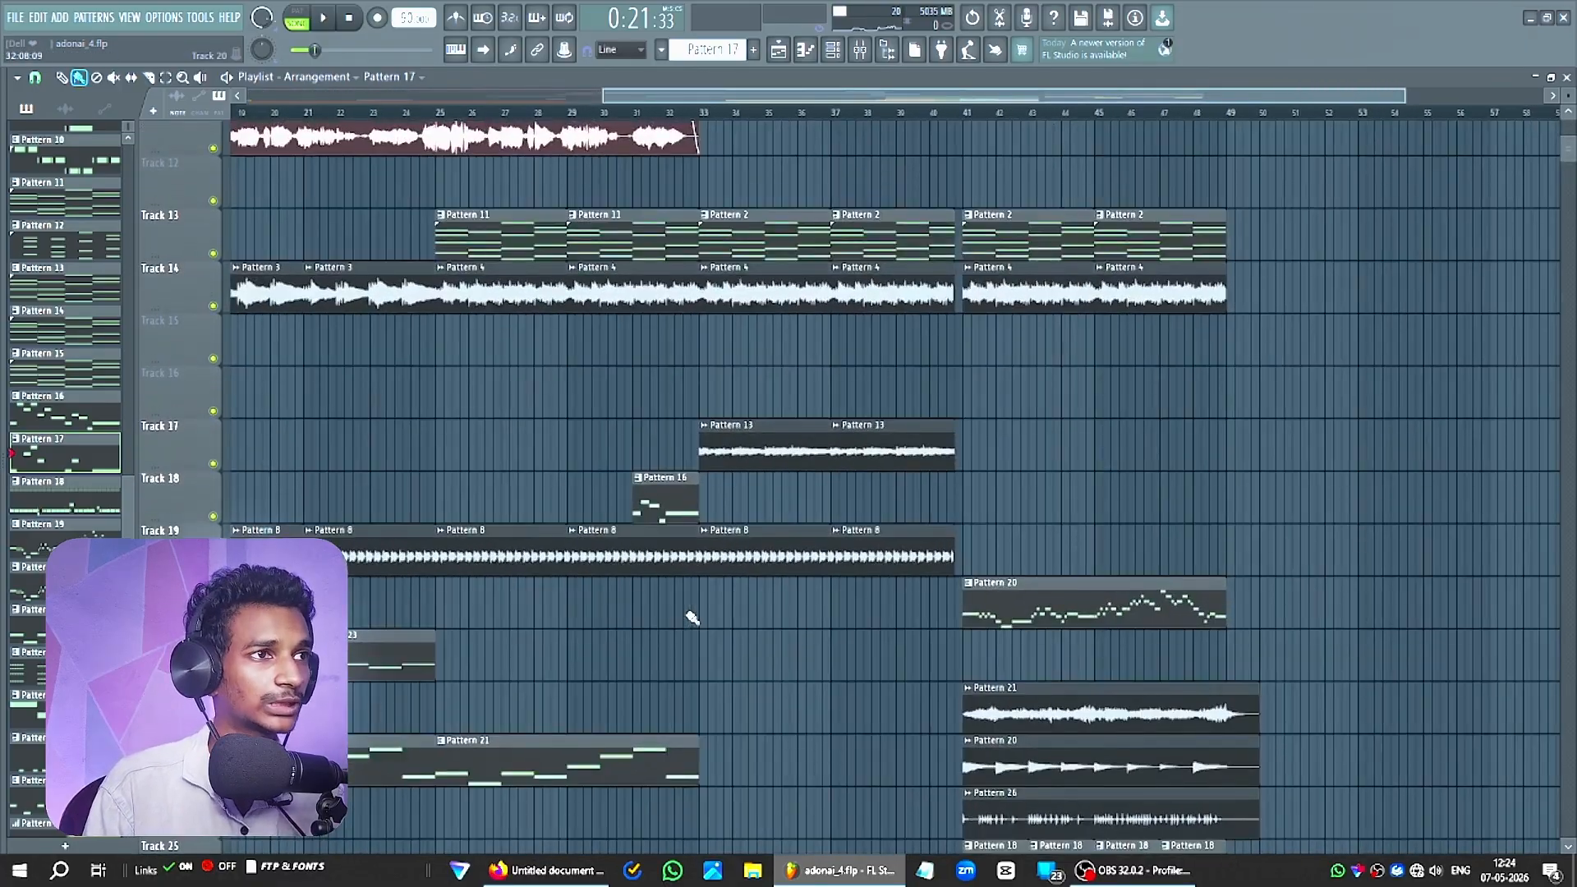
pyautogui.rightClick(213, 149)
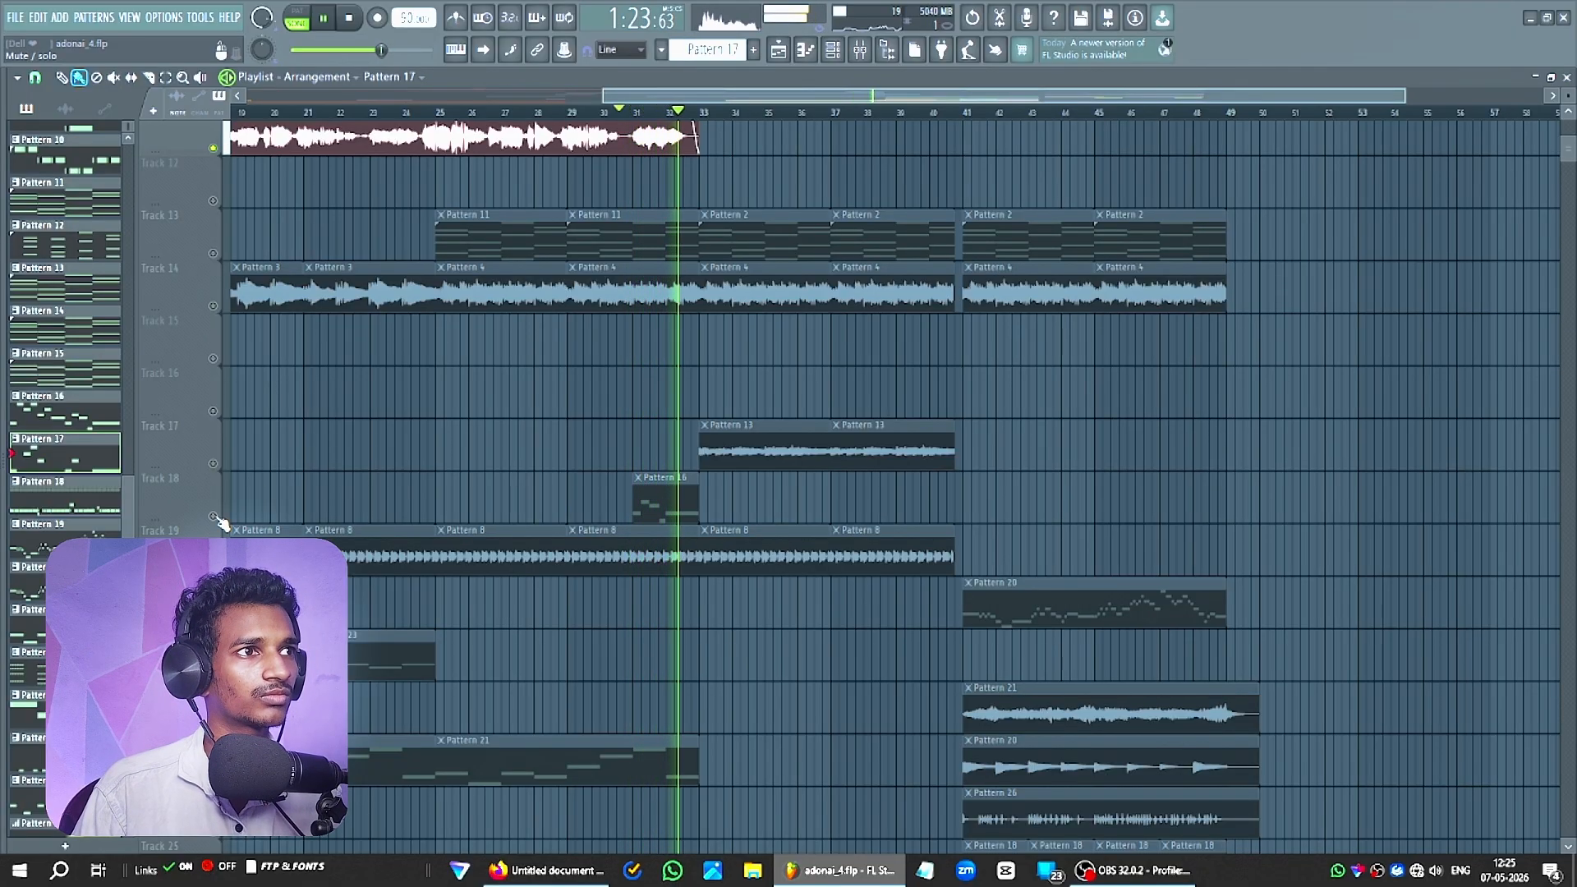
pyautogui.press('space')
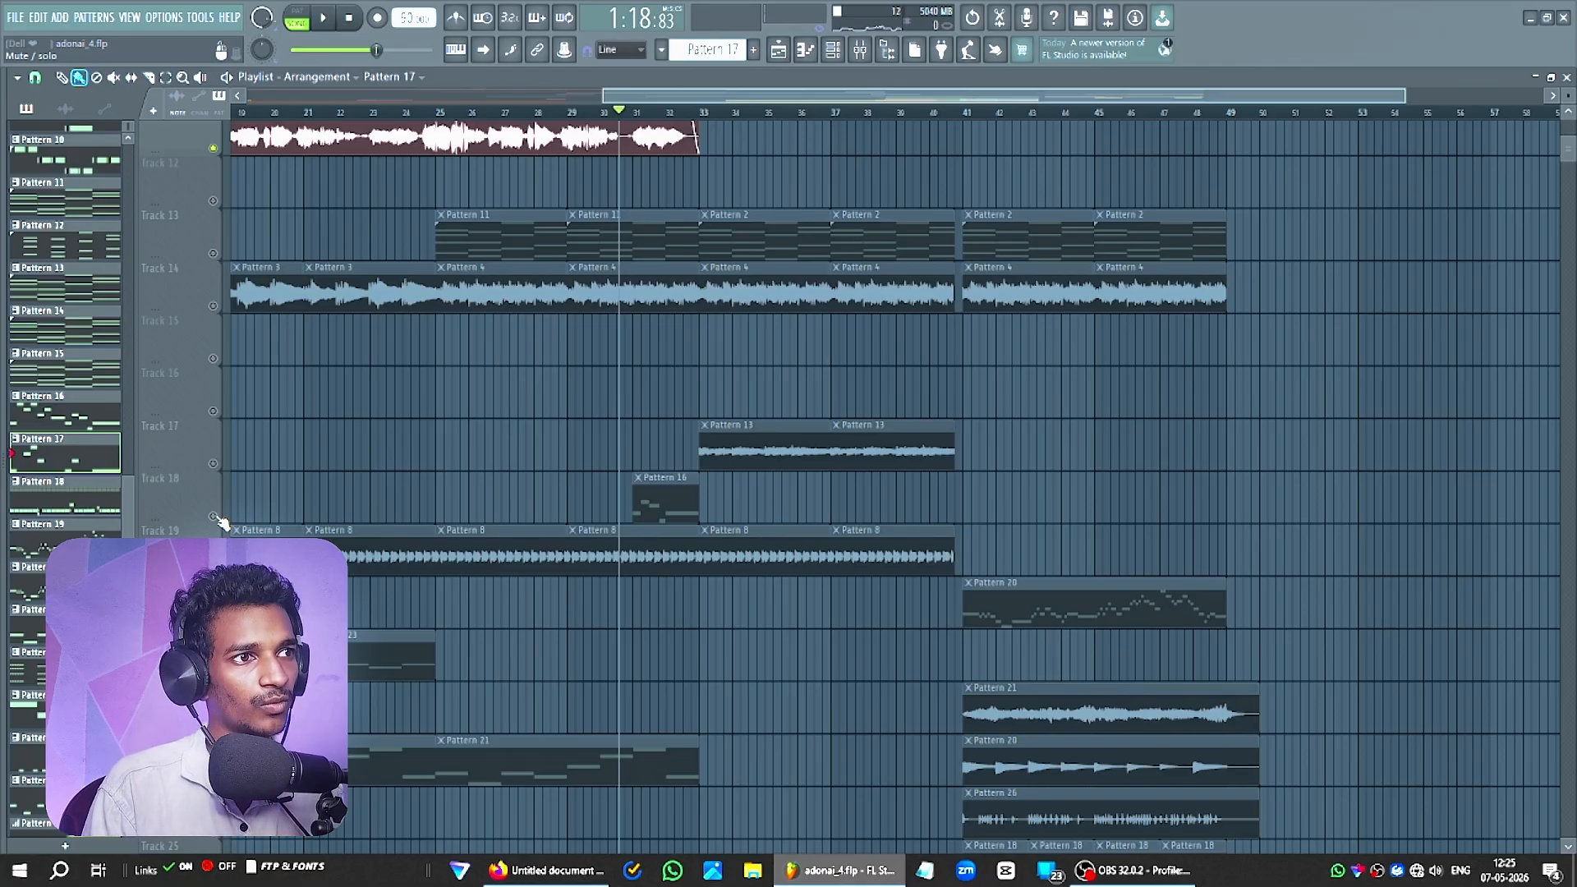
# Solo Track 18 to hear the Pattern 16 clip alone, and enable the Track 11 vocals to play both together.
pyautogui.rightClick(213, 516)
pyautogui.press('space')
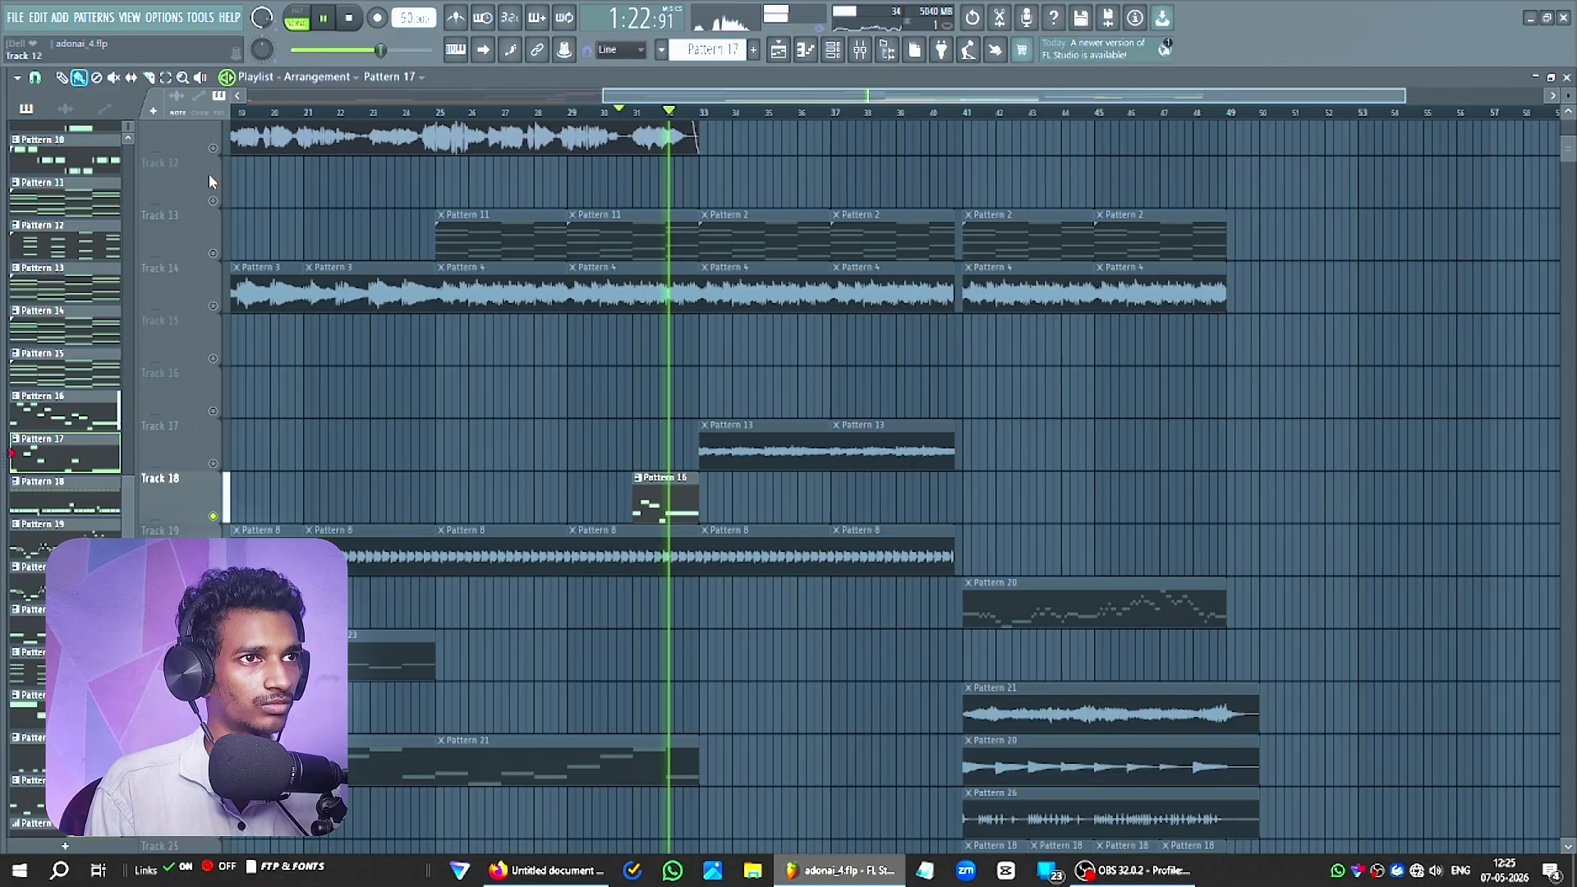
pyautogui.press('space')
pyautogui.click(212, 149)
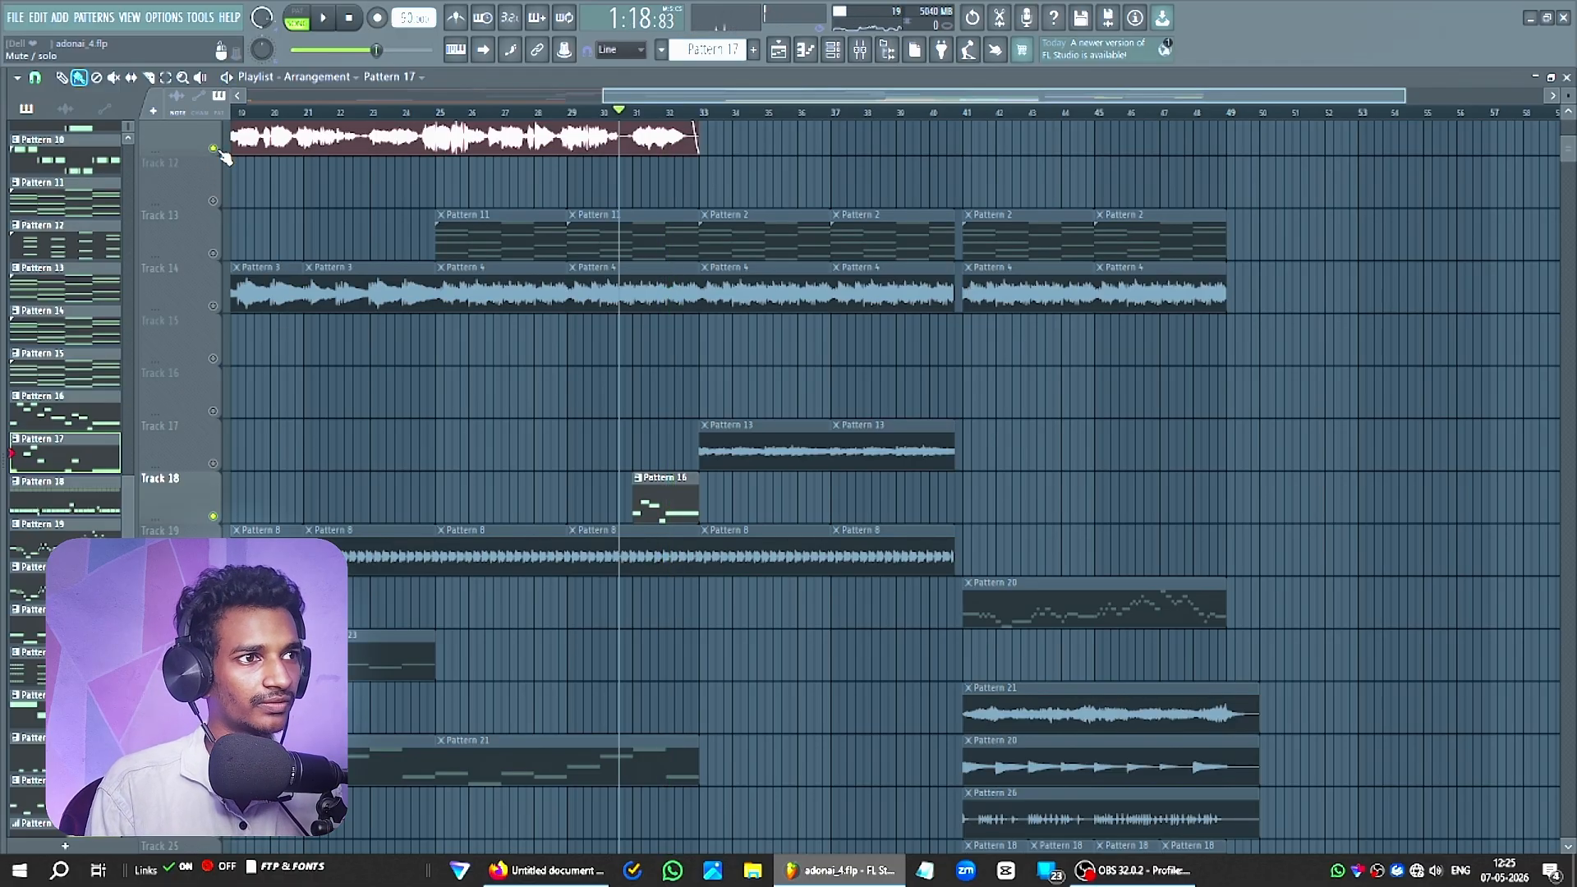
pyautogui.press('space')
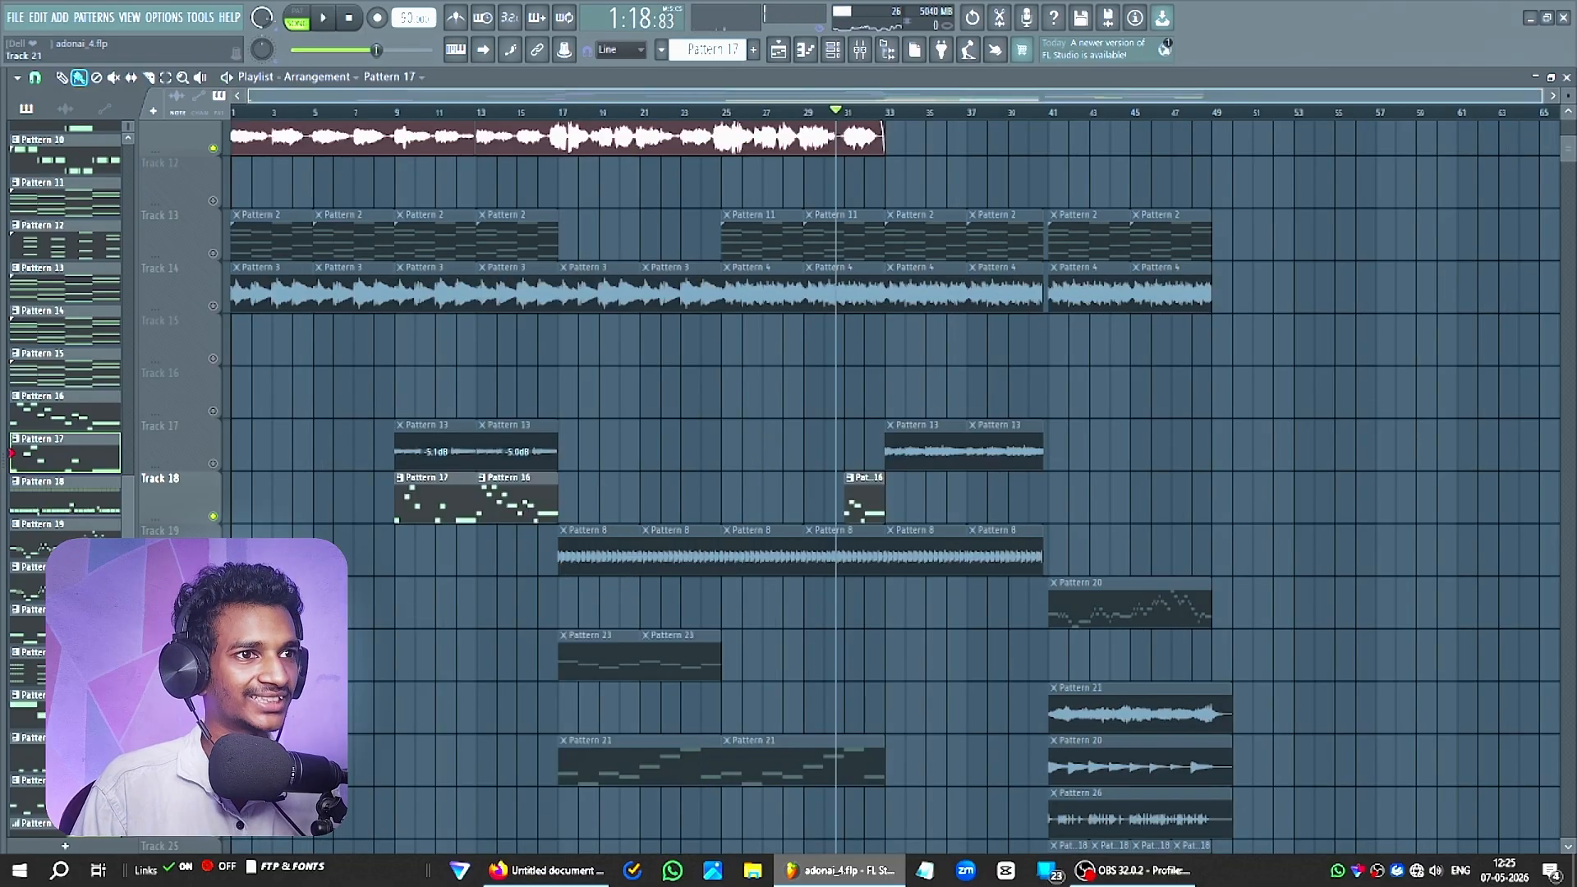
# Solo Track 19 and play its Pattern 8 audio clips from just before bar 20.
pyautogui.rightClick(213, 569)
pyautogui.click(616, 111)
pyautogui.press('space')
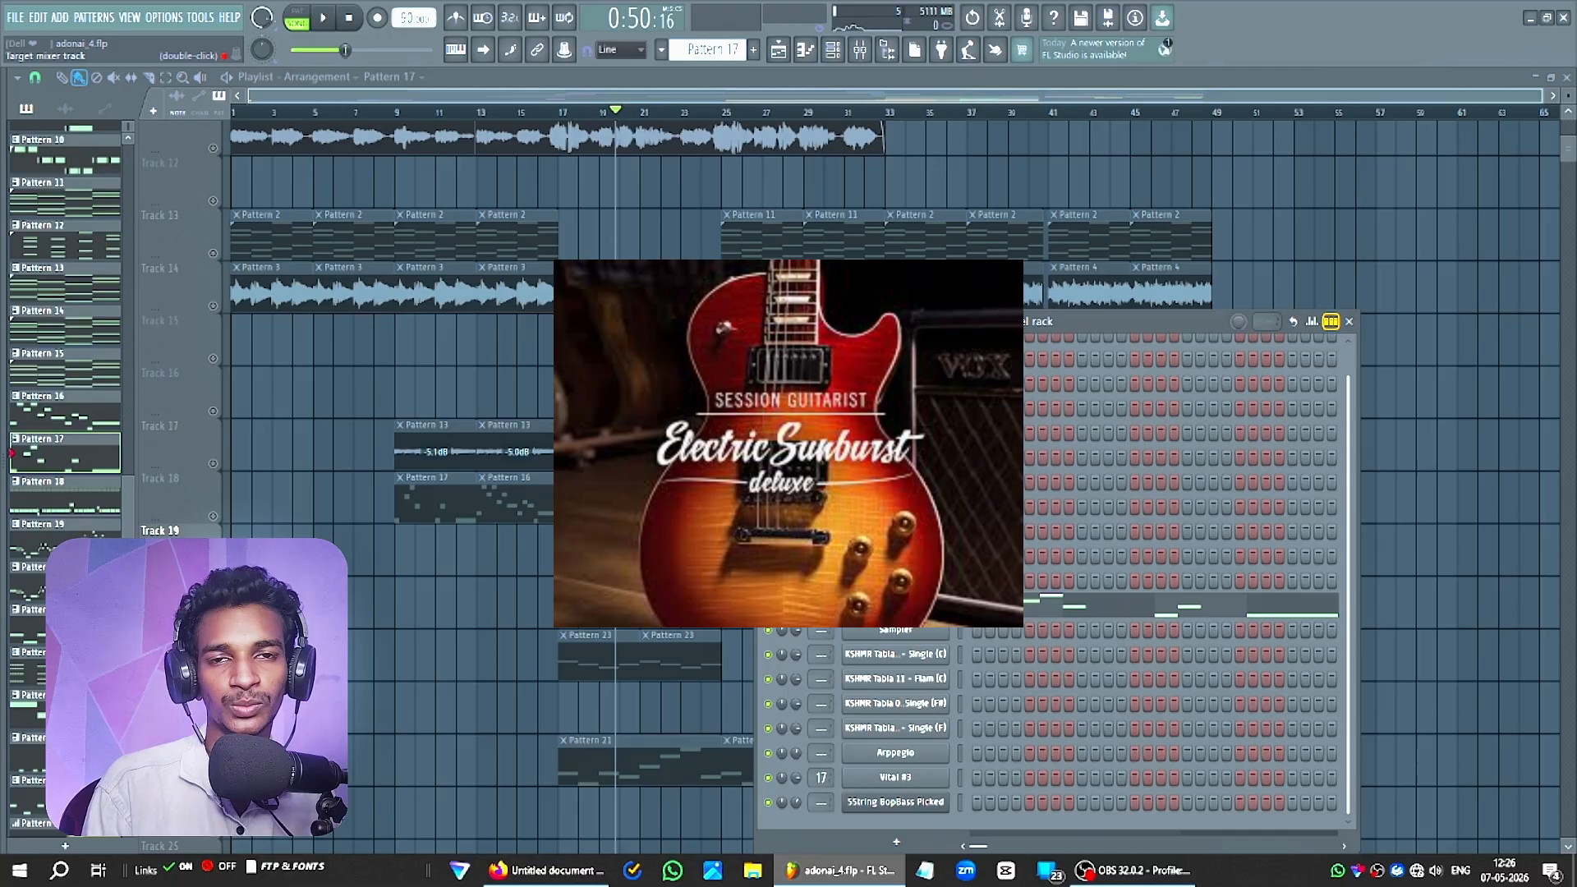
pyautogui.rightClick(730, 642)
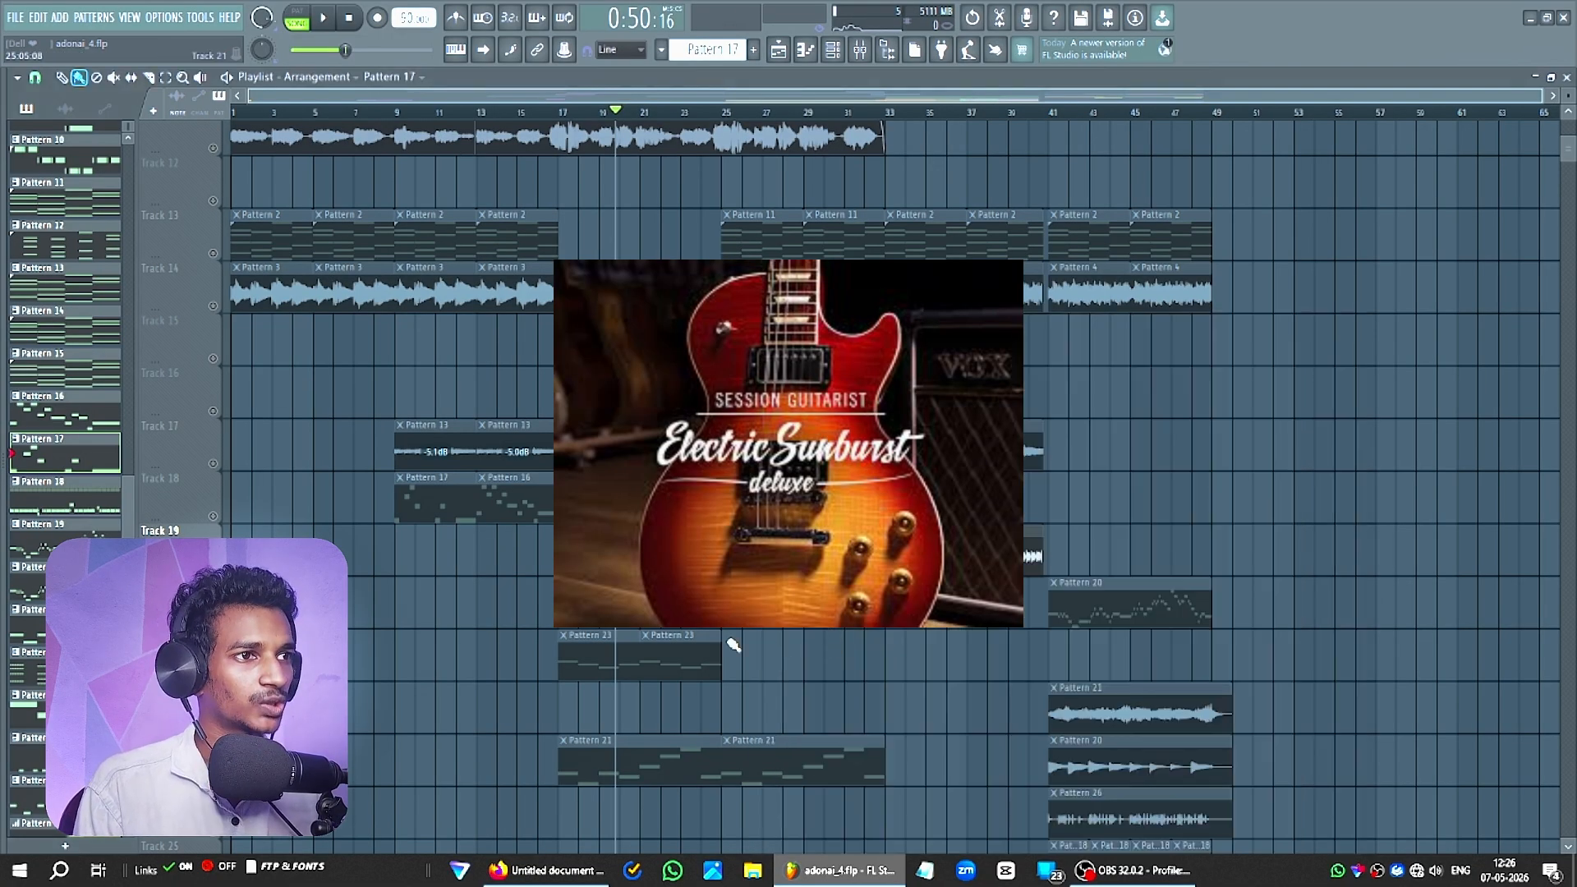
pyautogui.press('space')
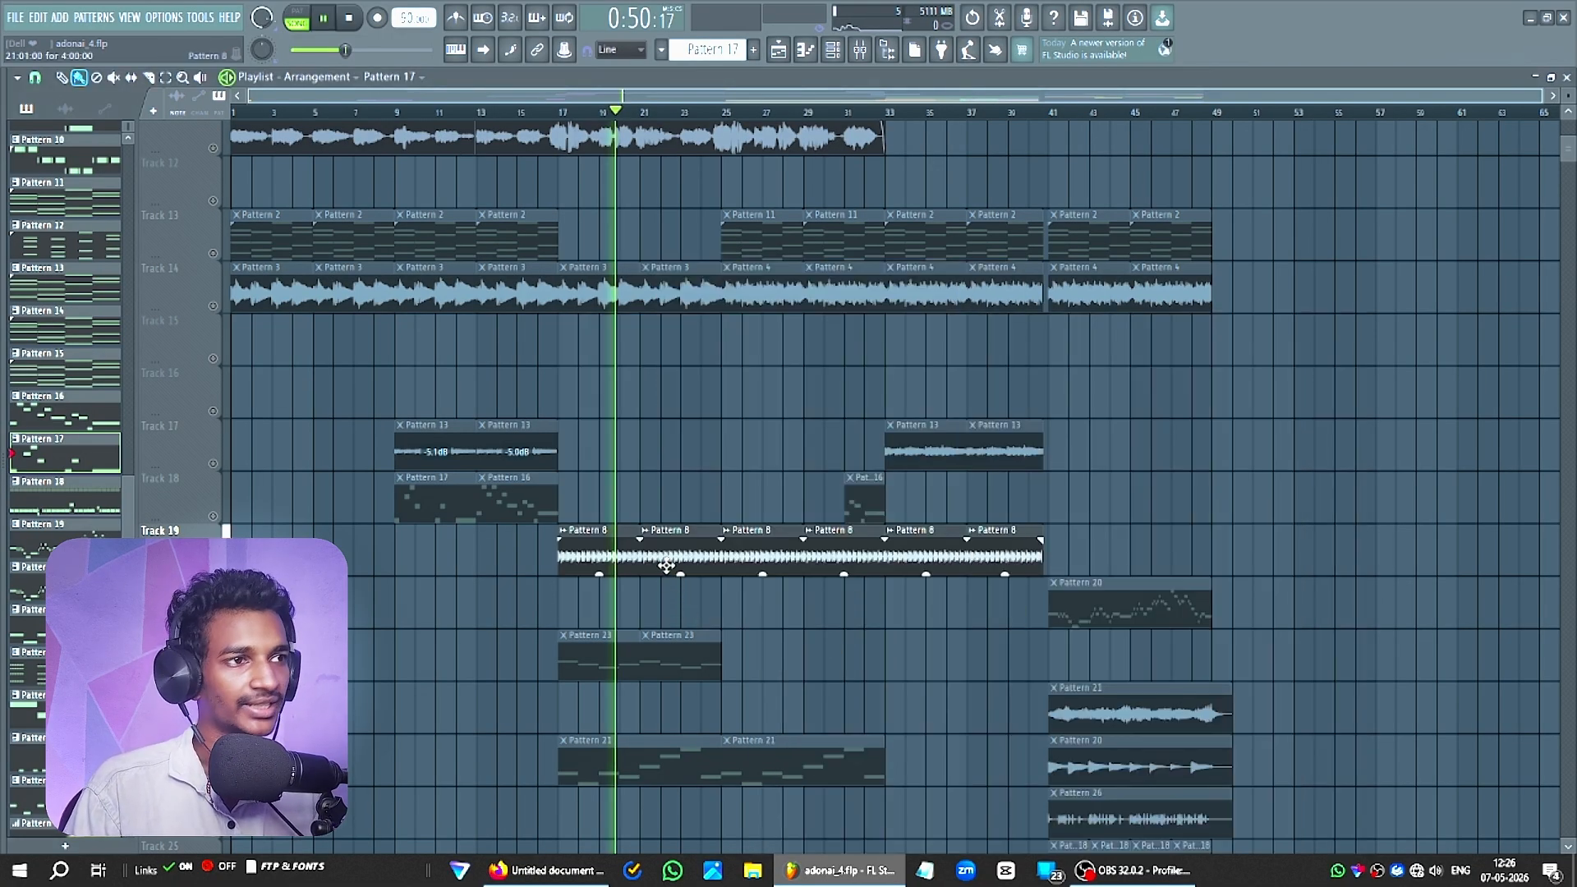
pyautogui.press('space')
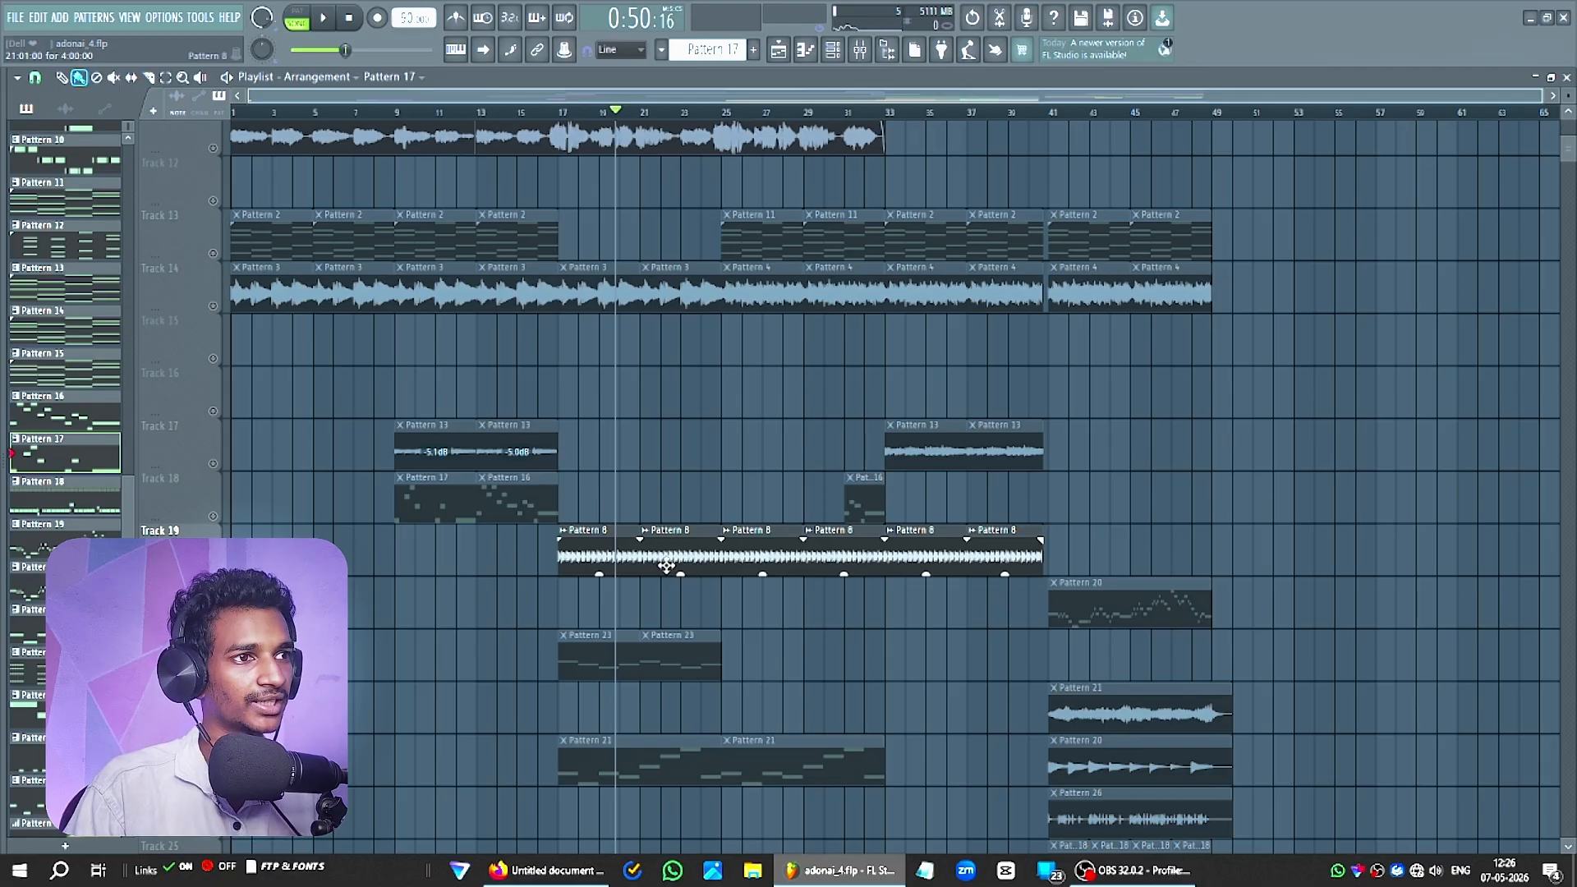
pyautogui.press('space')
pyautogui.scroll(3, 667, 566)
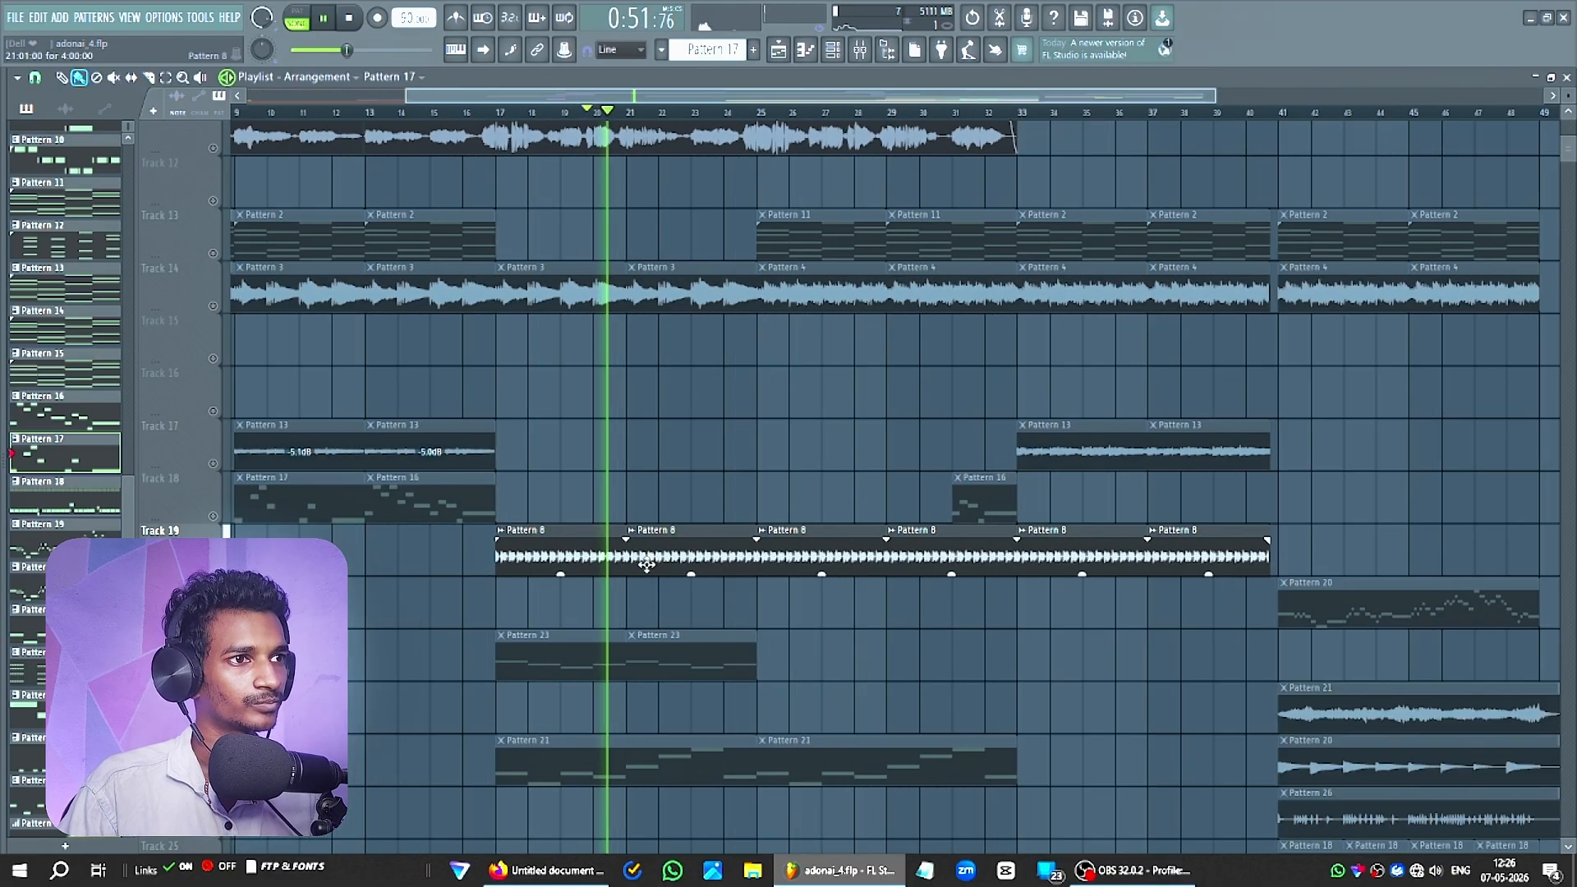
# Play the soloed Pattern 21 part on Track 23 and open its Kontakt 7 #2 channel.
pyautogui.scroll(-3, 647, 565)
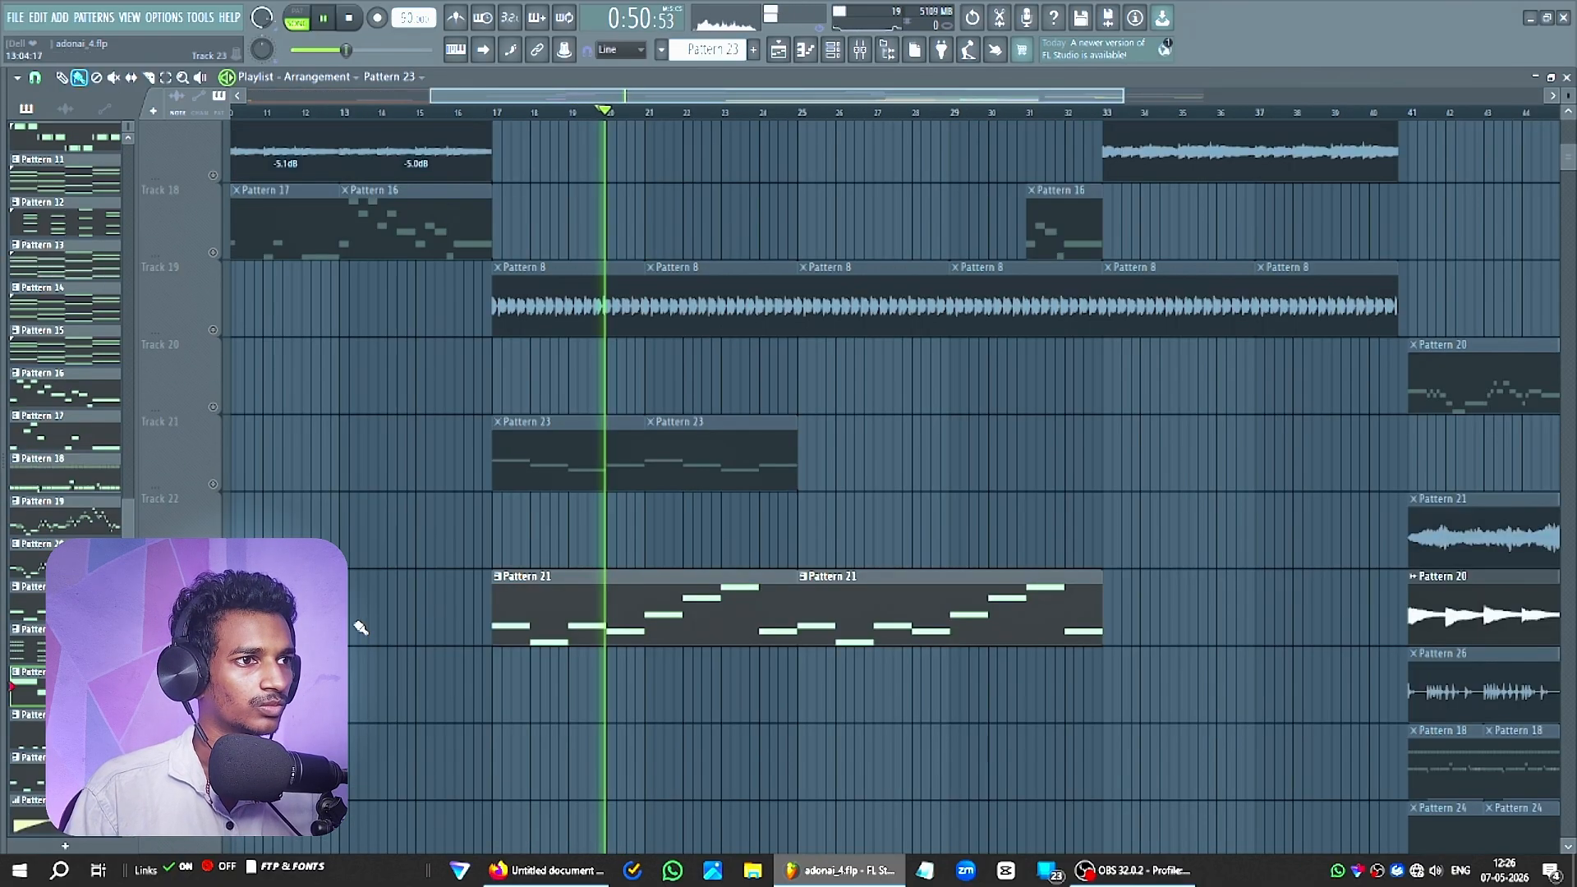
pyautogui.scroll(-3, 468, 624)
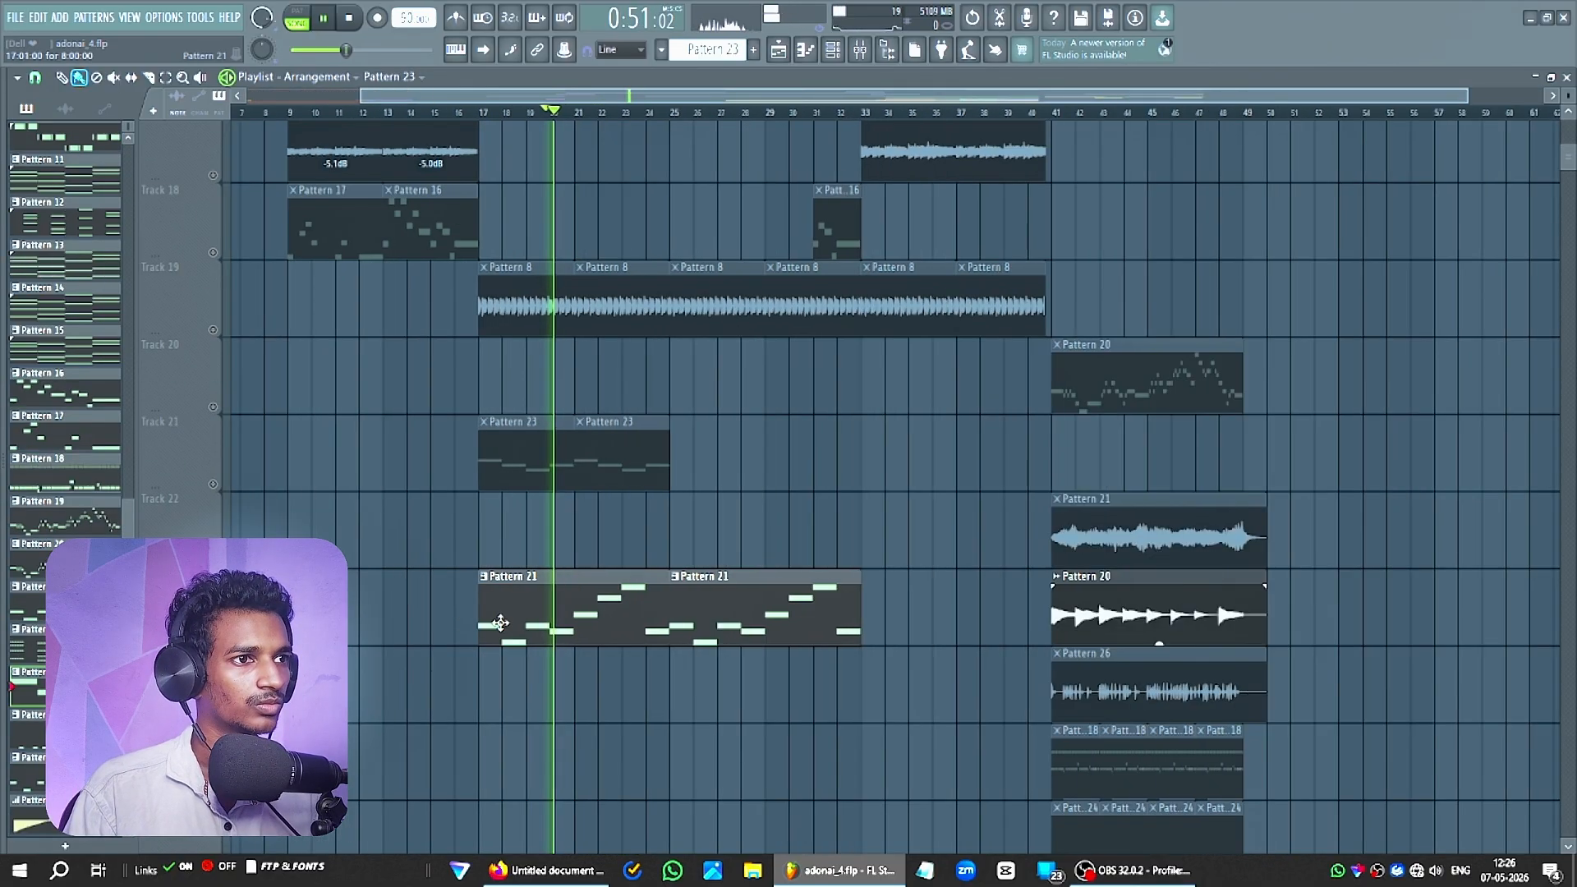
pyautogui.doubleClick(500, 622)
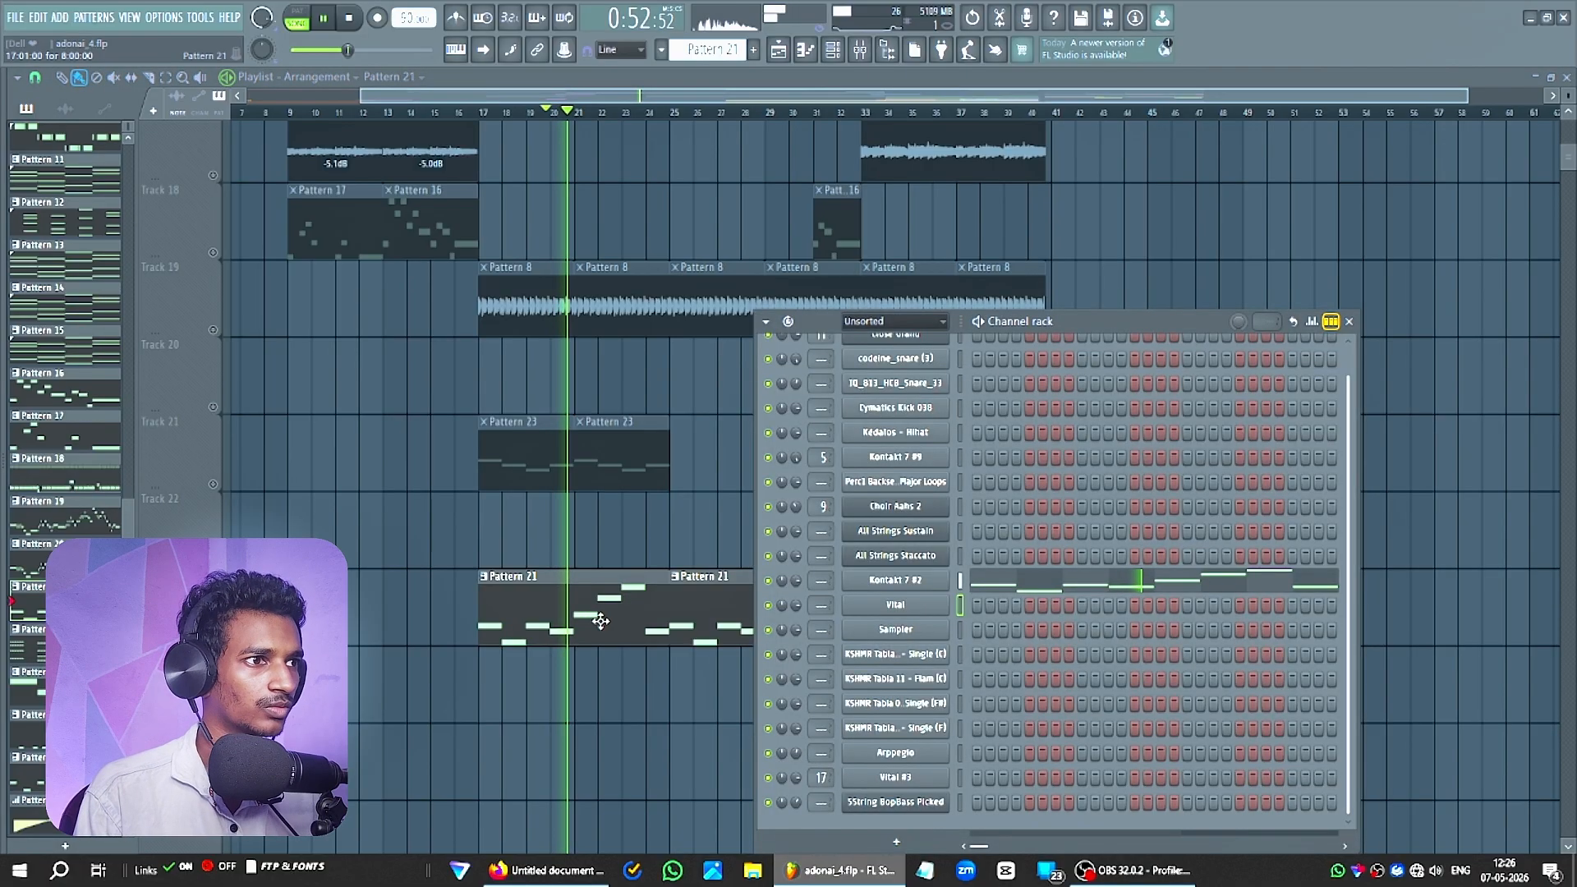
pyautogui.click(890, 582)
pyautogui.press('space')
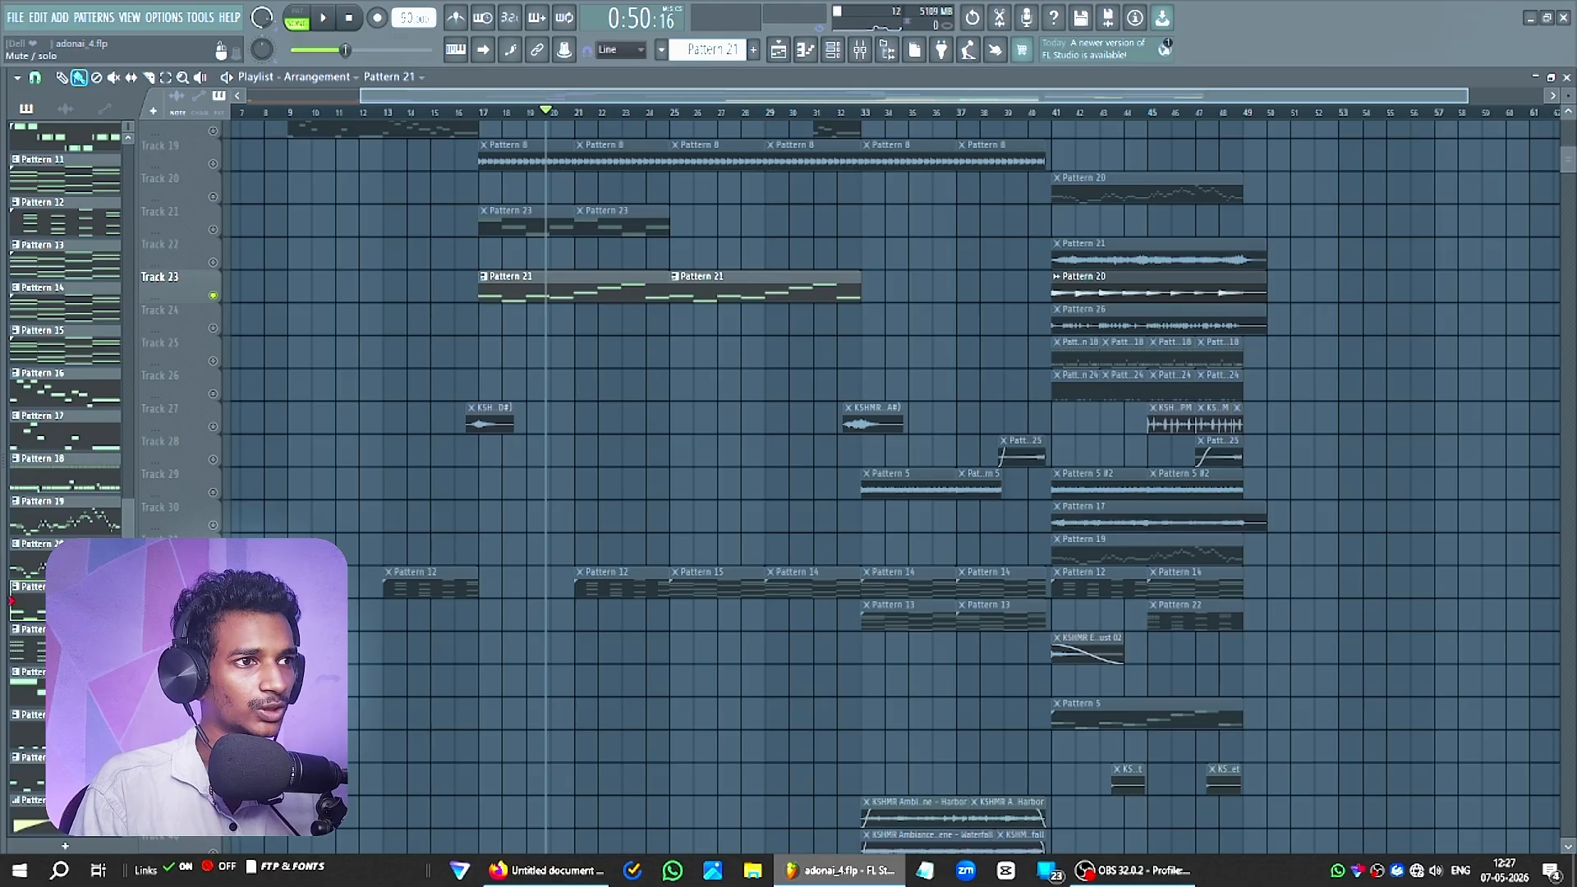
# Solo Track 32 and move the playback position to just before bar 25.
pyautogui.rightClick(212, 591)
pyautogui.scroll(2, 656, 485)
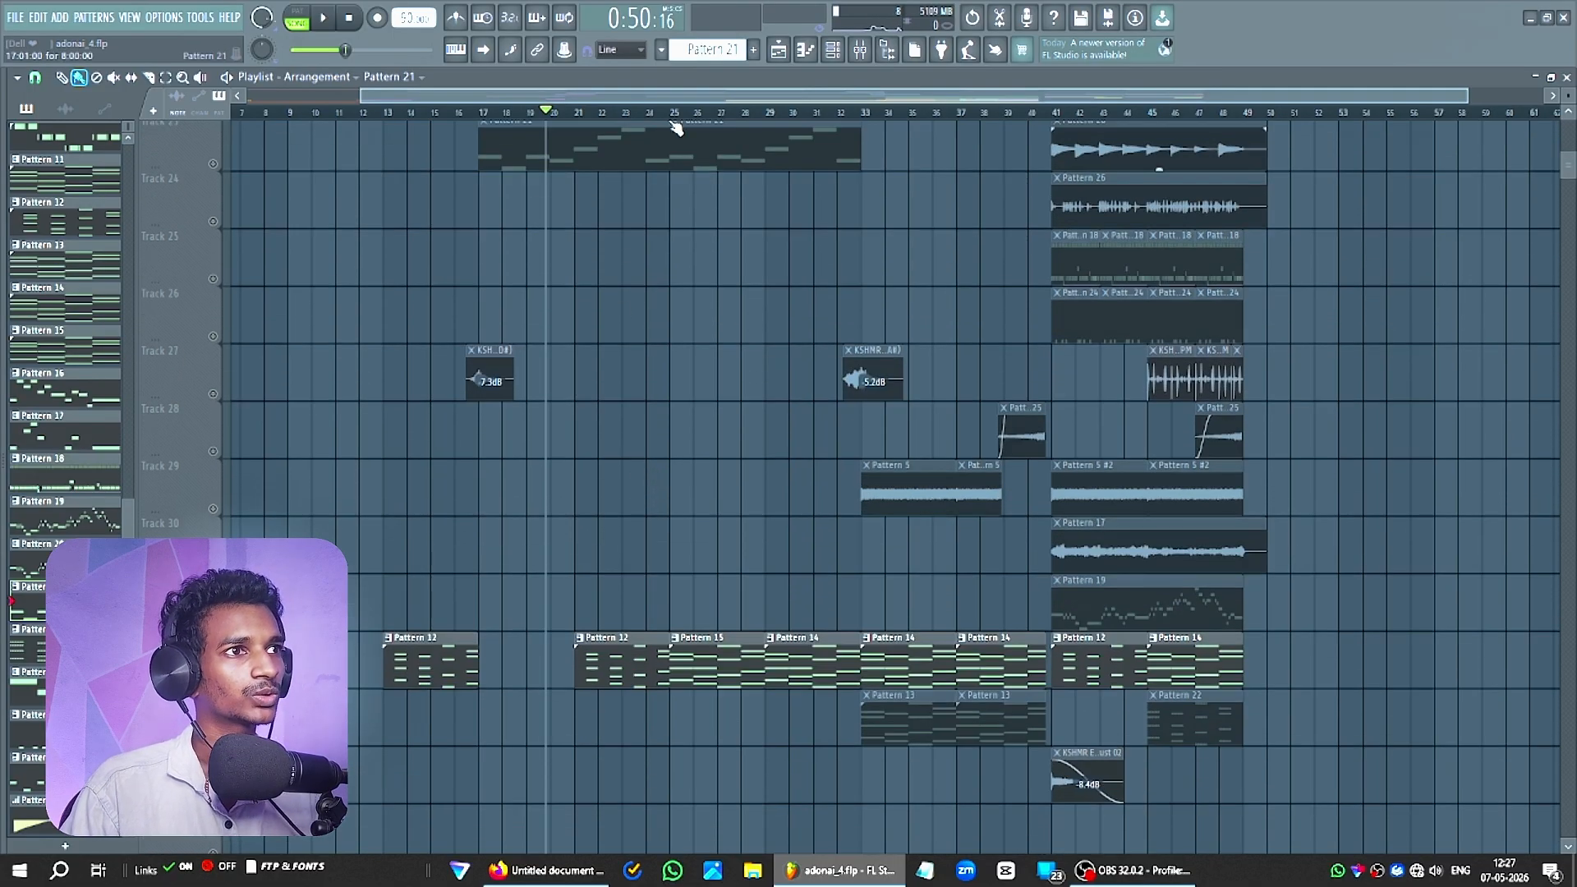
pyautogui.click(668, 115)
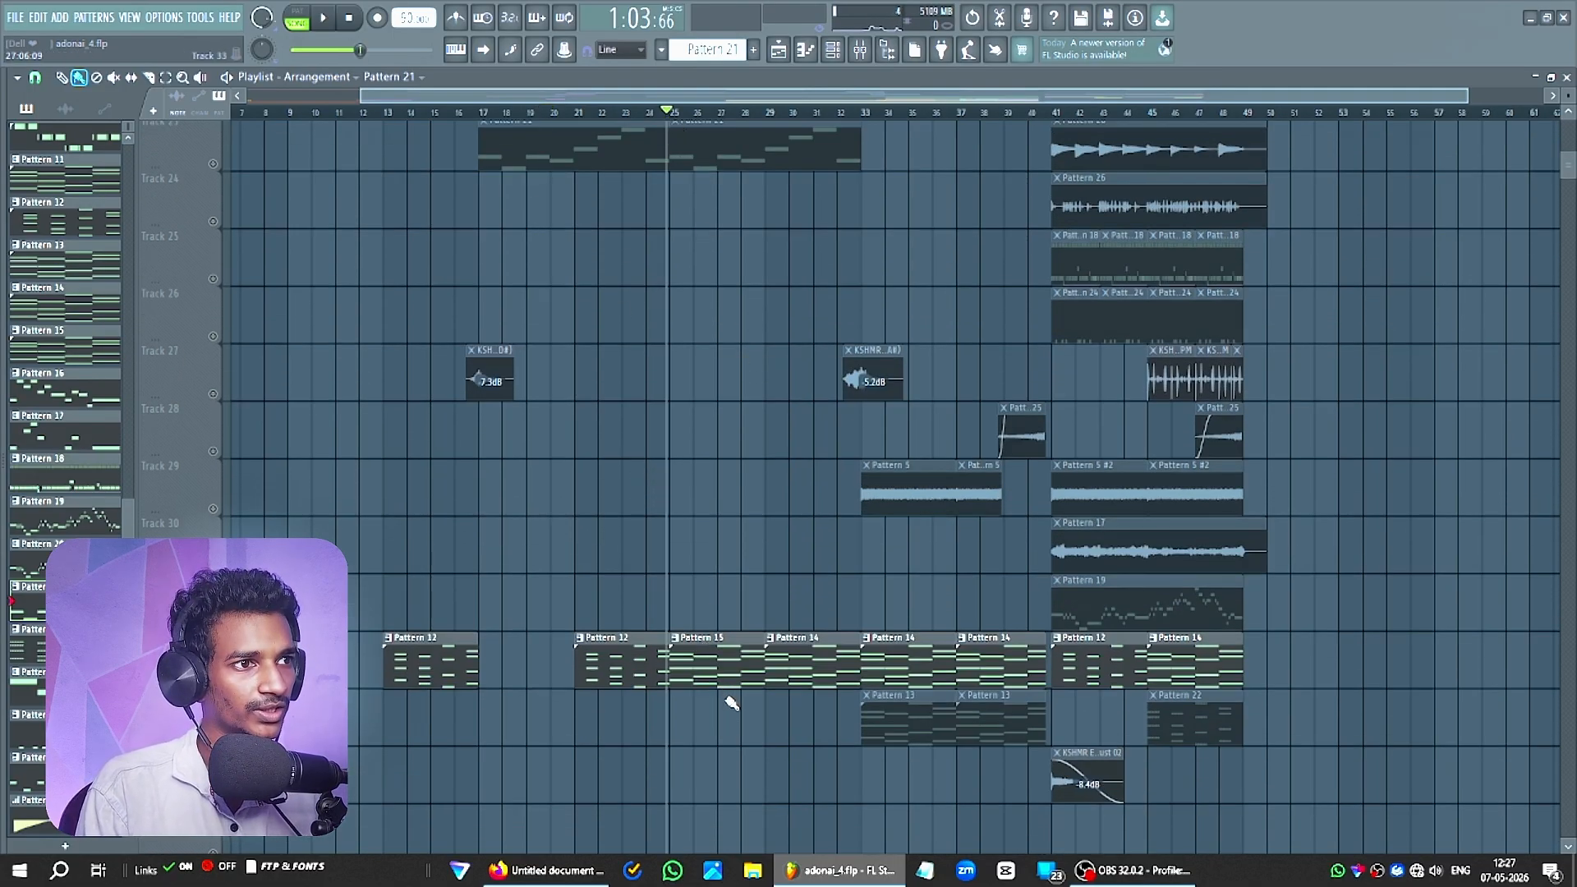
# Check the FLEX preset on Pattern 15's All Strings Sustain channel, and play the string part on Track 32.
pyautogui.doubleClick(714, 673)
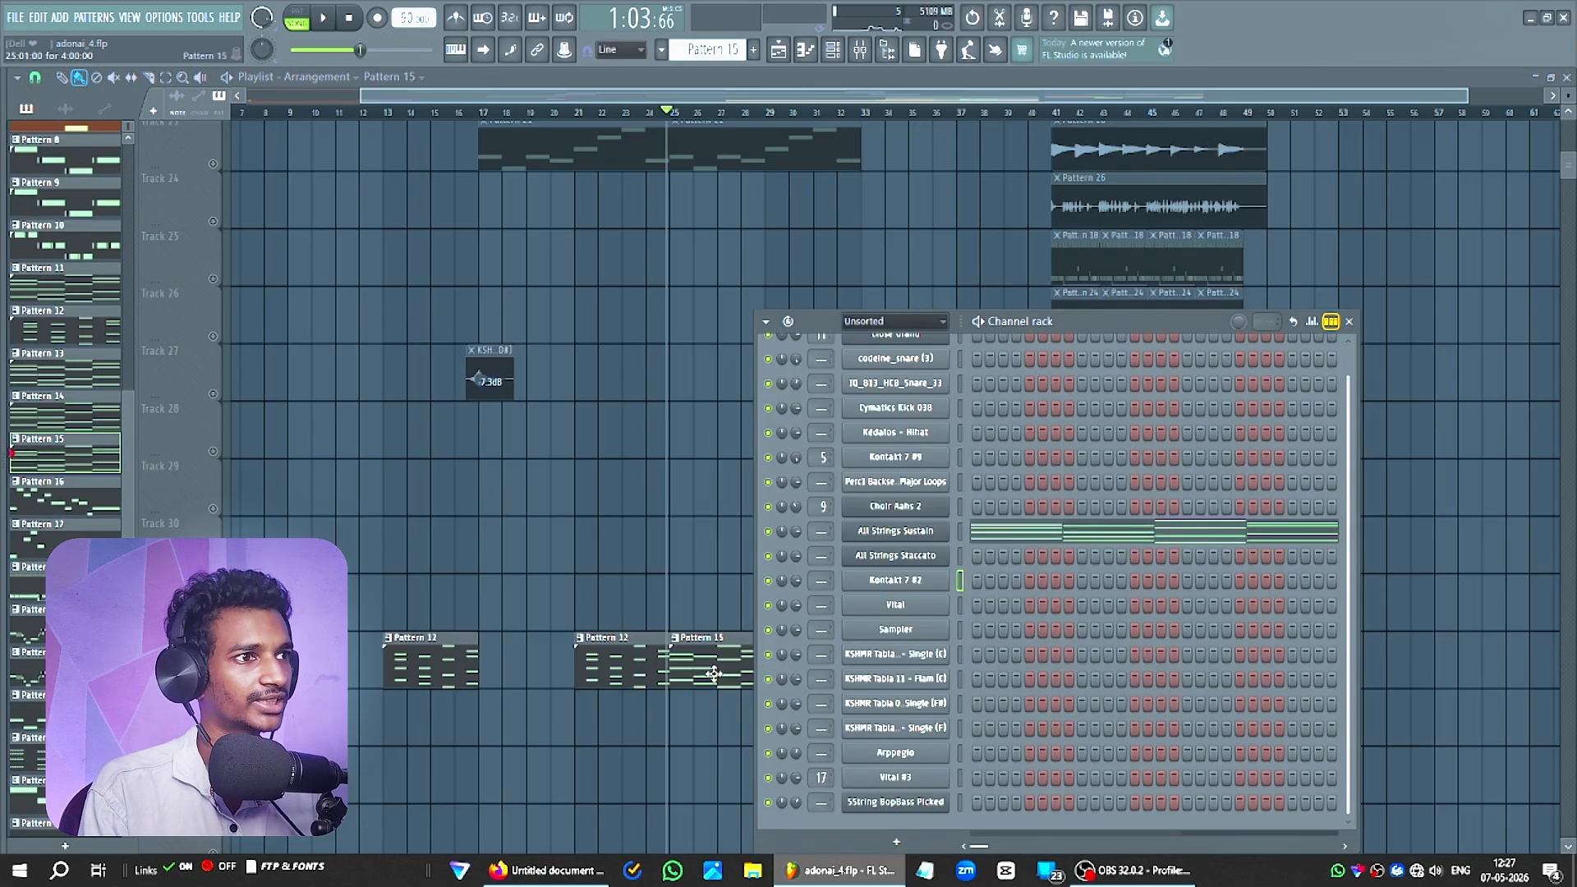
pyautogui.click(895, 531)
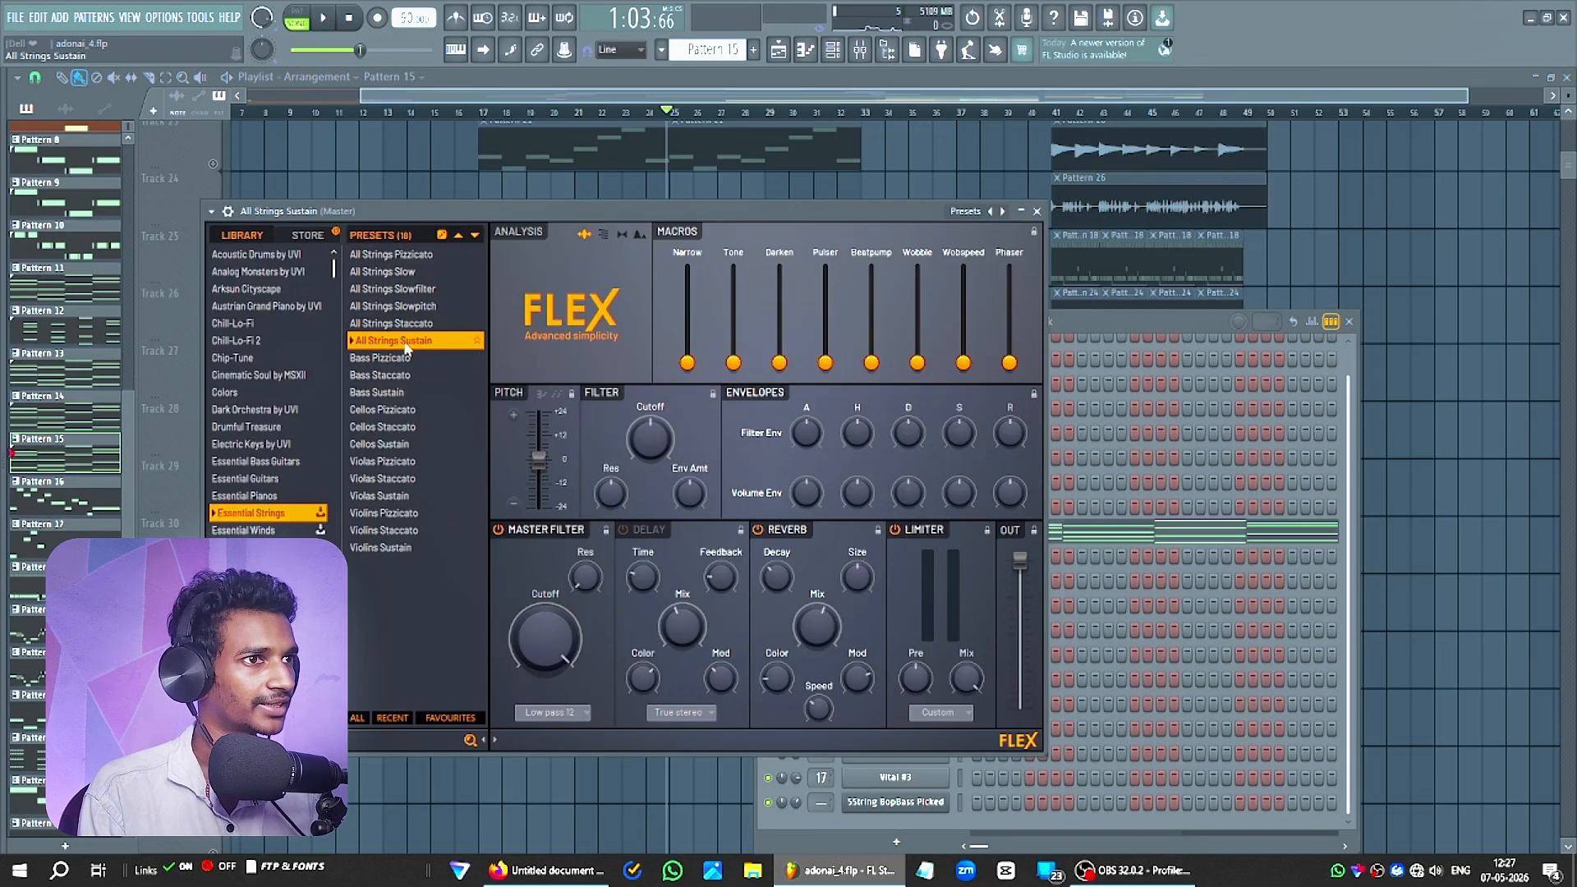
pyautogui.press('Escape')
pyautogui.press('Escape')
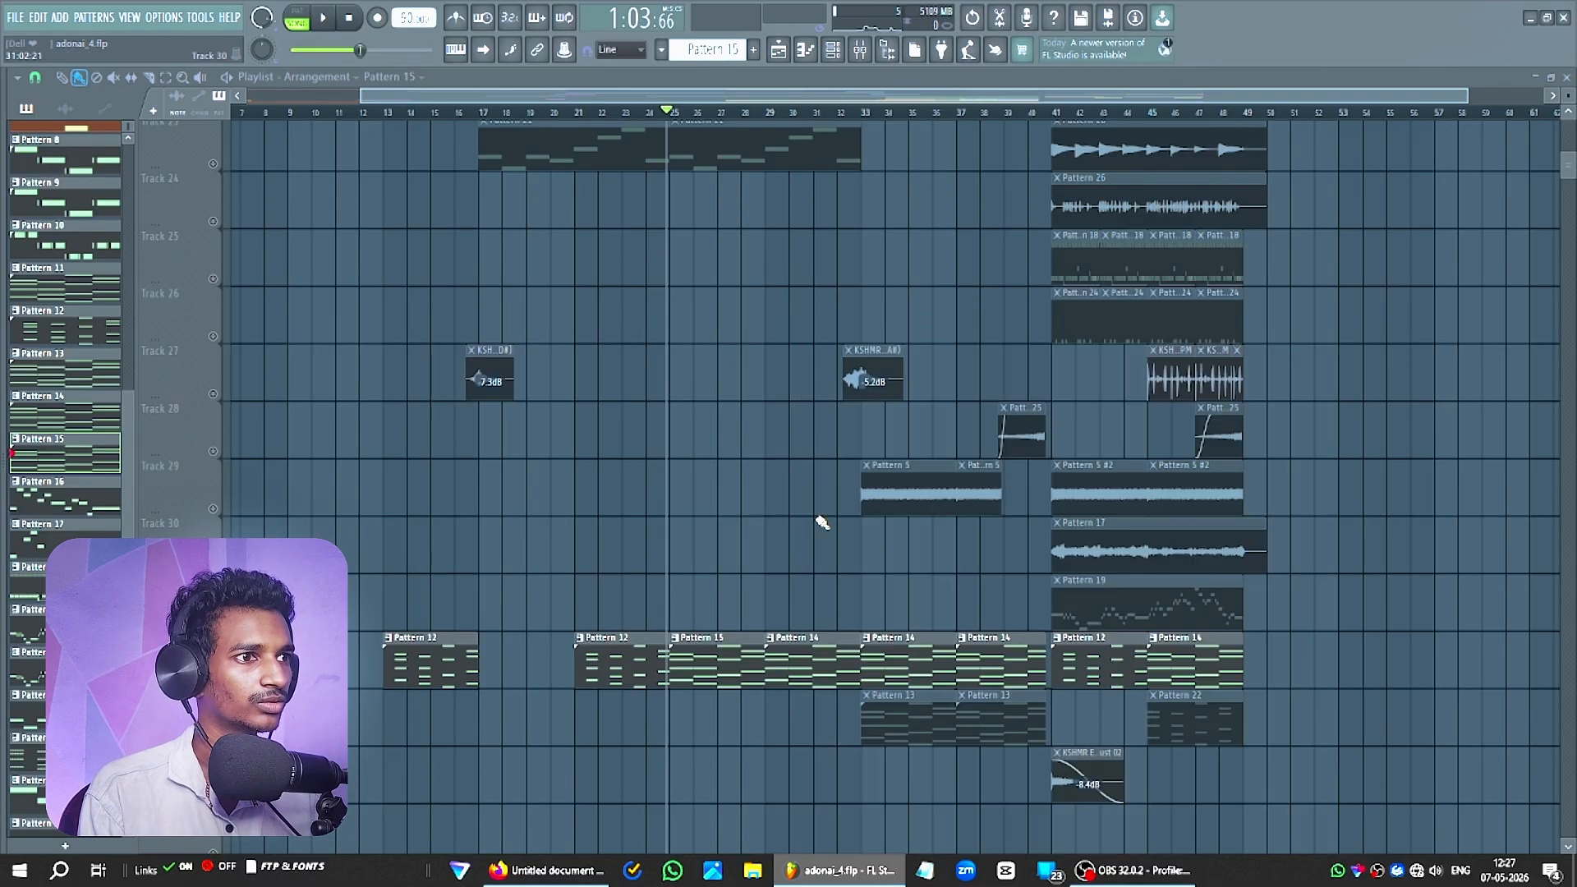
pyautogui.press('space')
pyautogui.scroll(-6, 690, 510)
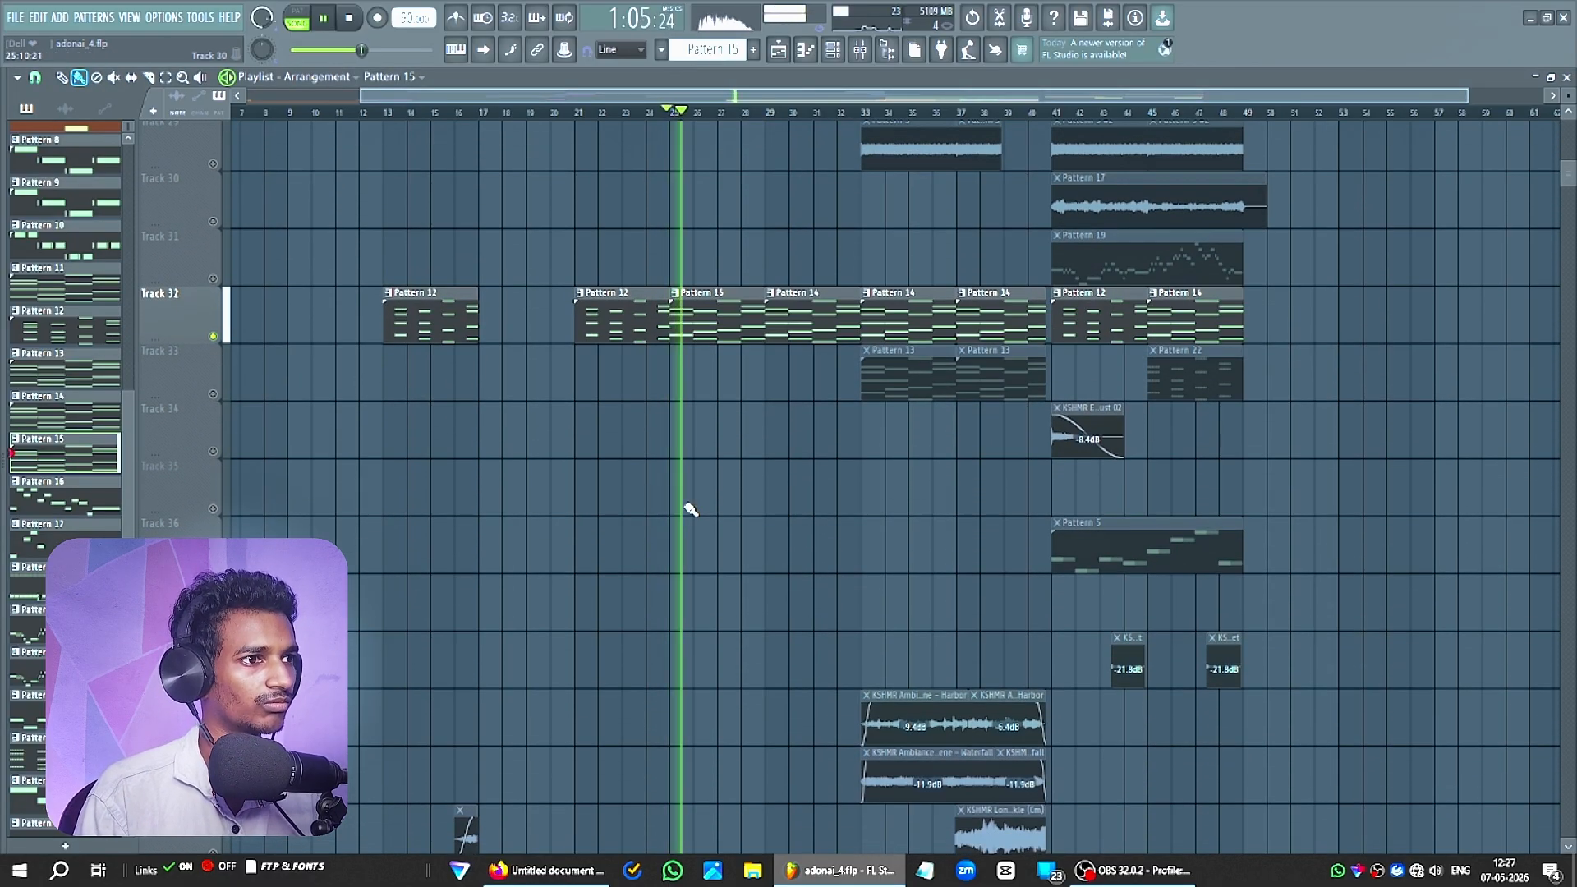
# Look over the other tracks in the arrangement while the soloed string part on Track 32 plays.
pyautogui.scroll(-10, 690, 509)
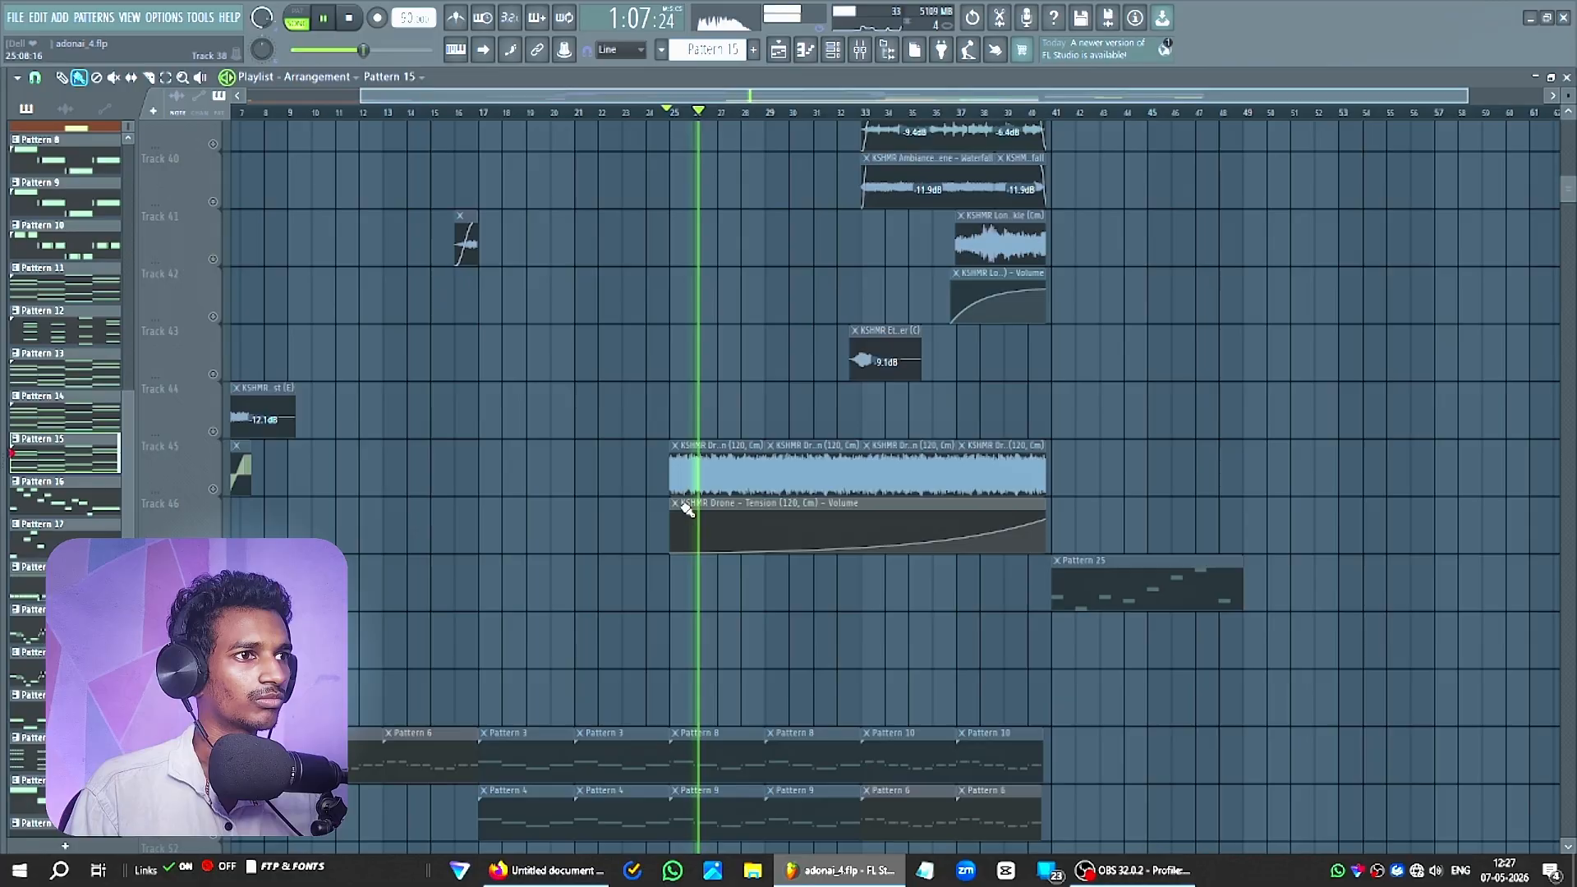
pyautogui.scroll(-2, 687, 509)
pyautogui.scroll(1, 687, 510)
pyautogui.scroll(1, 687, 510)
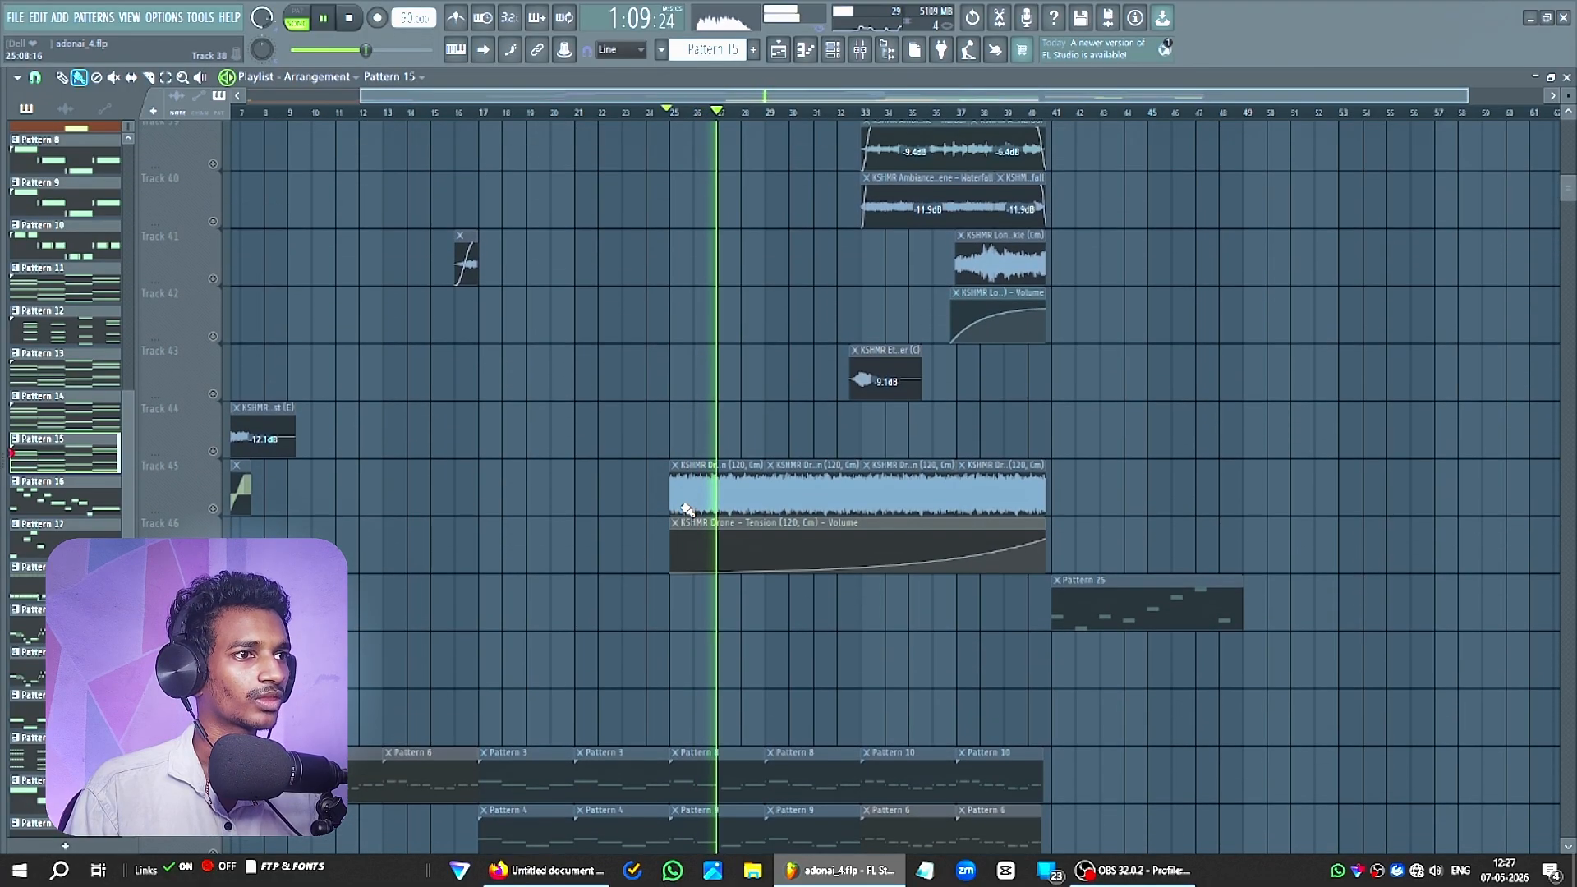
pyautogui.scroll(15, 687, 509)
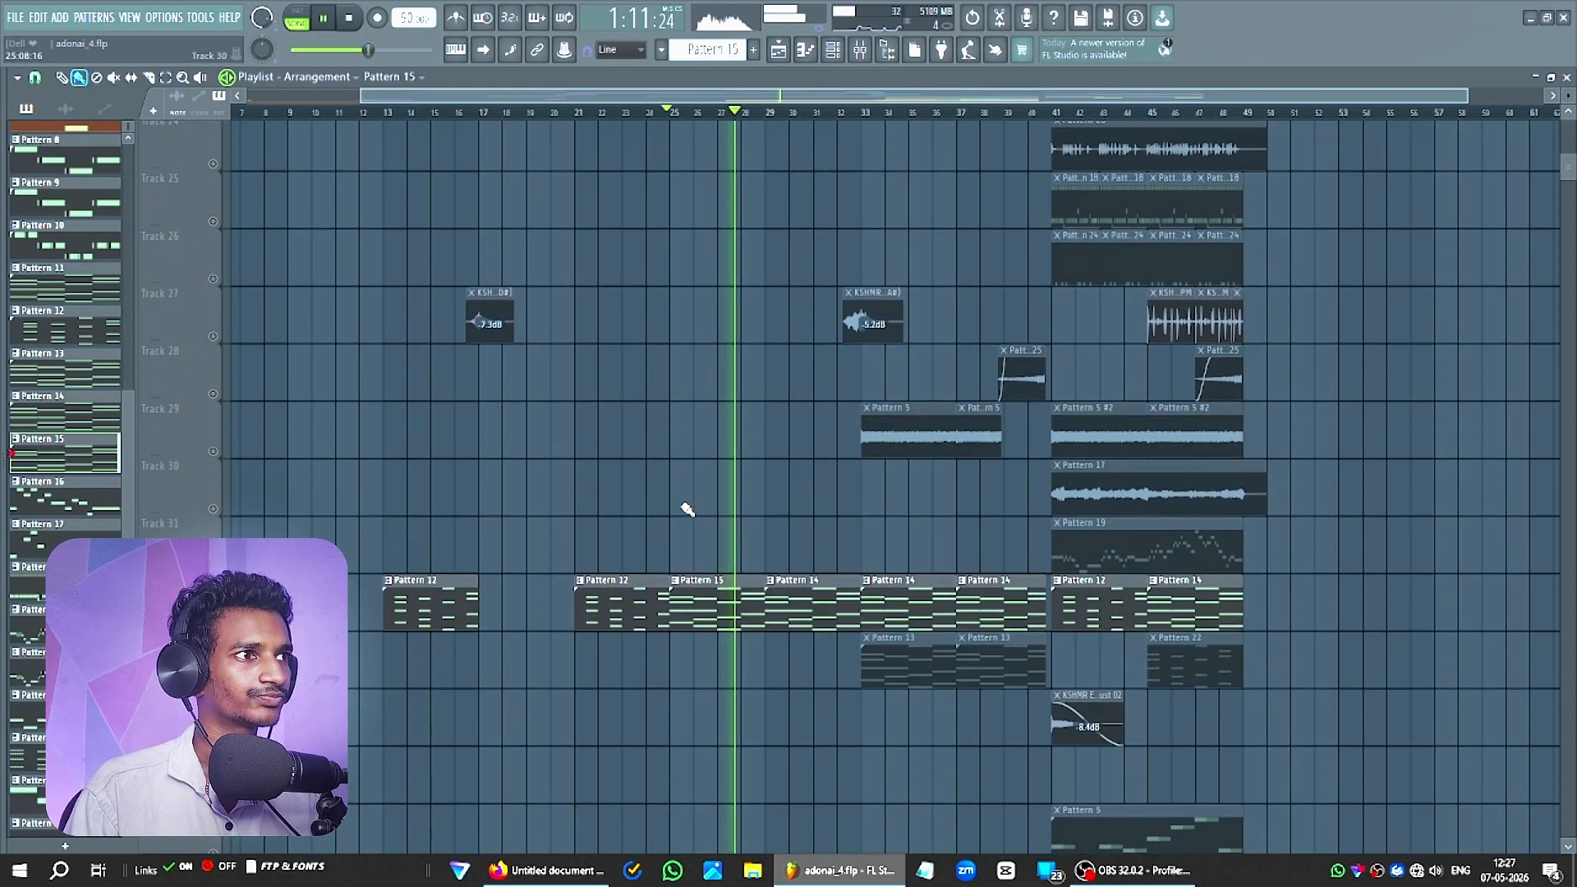
pyautogui.scroll(9, 687, 509)
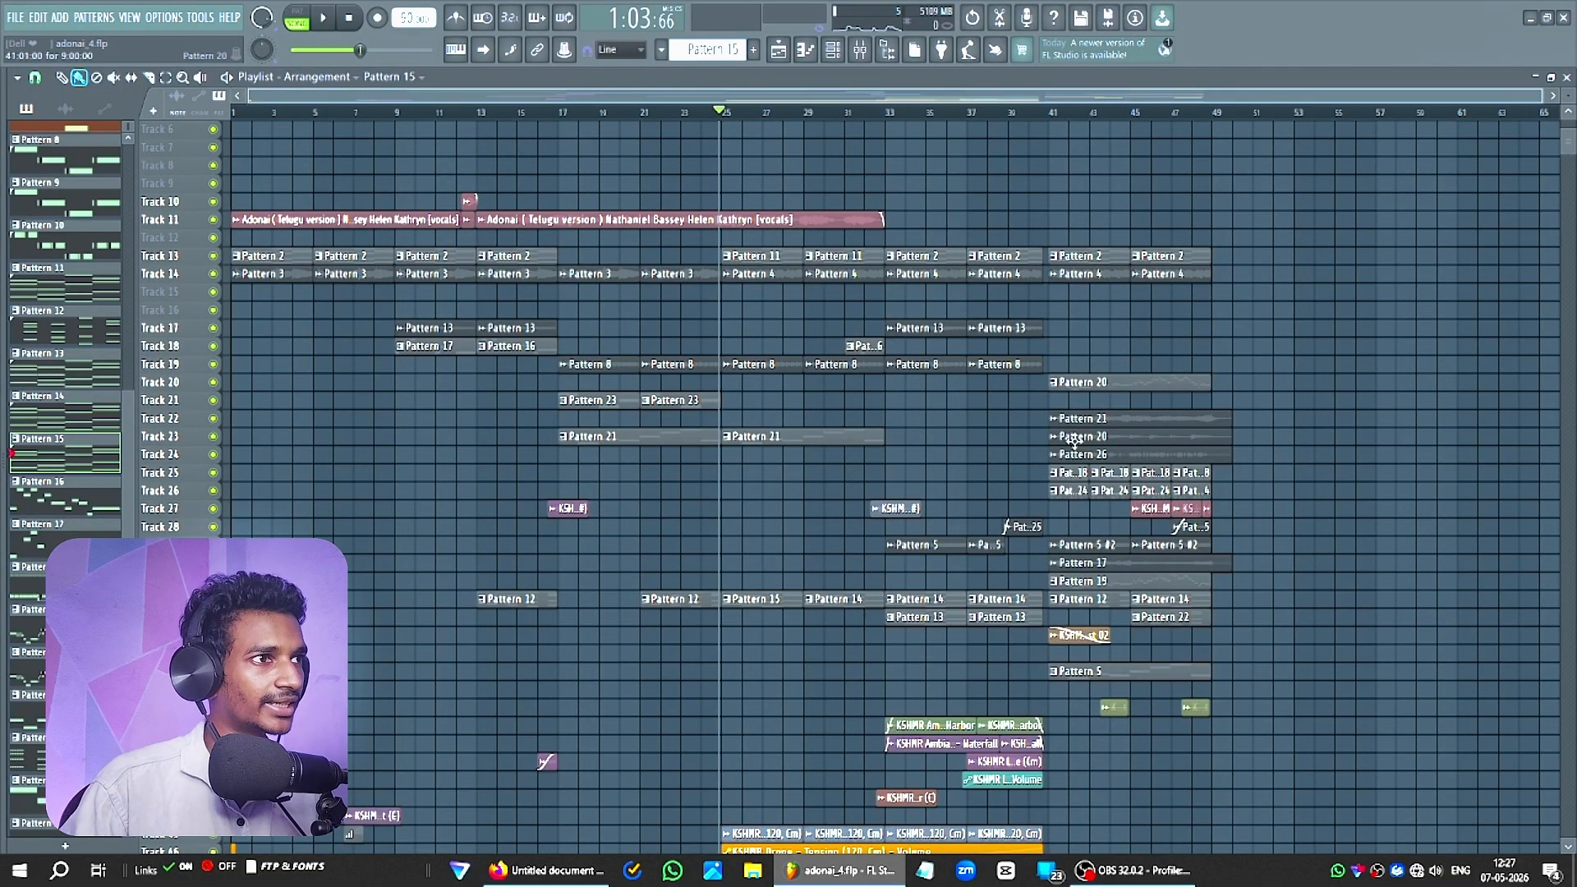
# Highlight bars 41 to 49, clear the selection, and play the soloed Pattern 20 part on Track 20 from bar 41.
pyautogui.moveTo(1053, 113); pyautogui.dragTo(1210, 131)
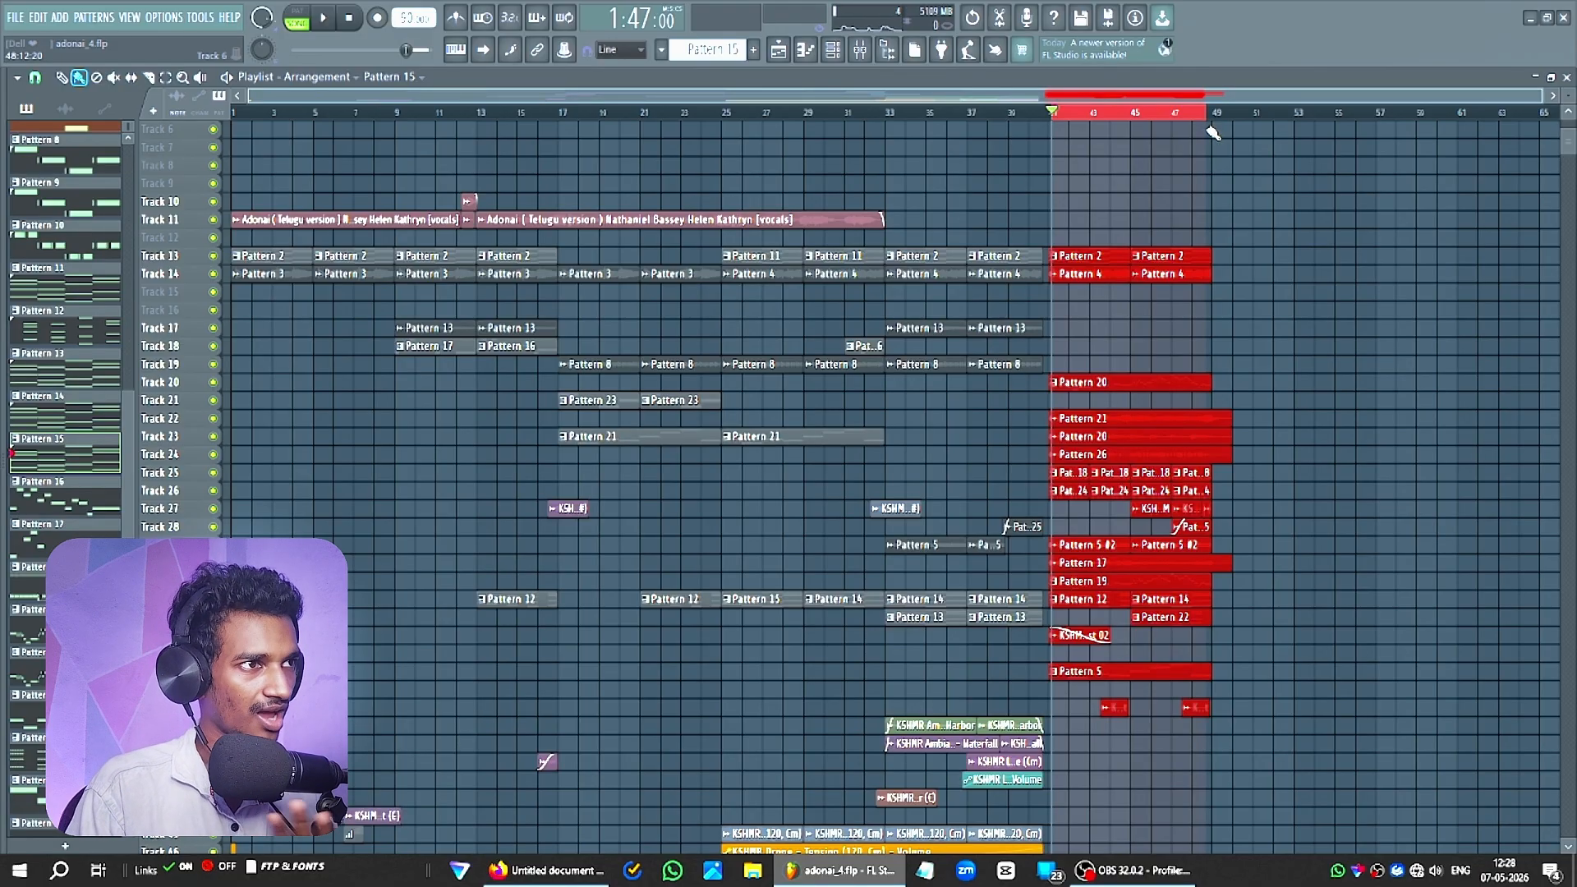
pyautogui.rightClick(1173, 120)
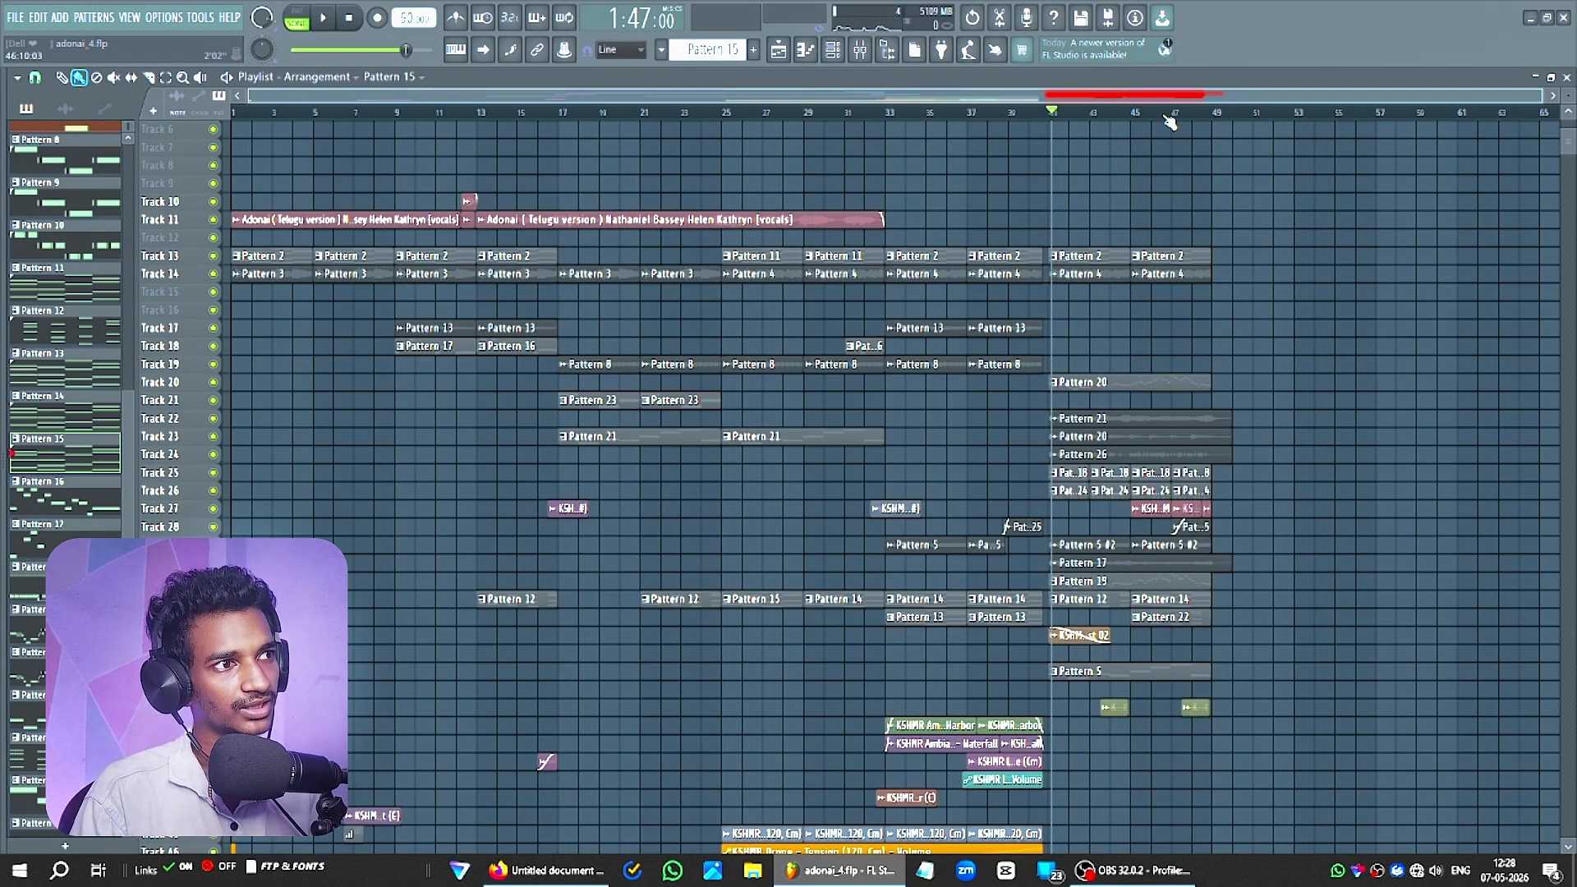
pyautogui.press('space')
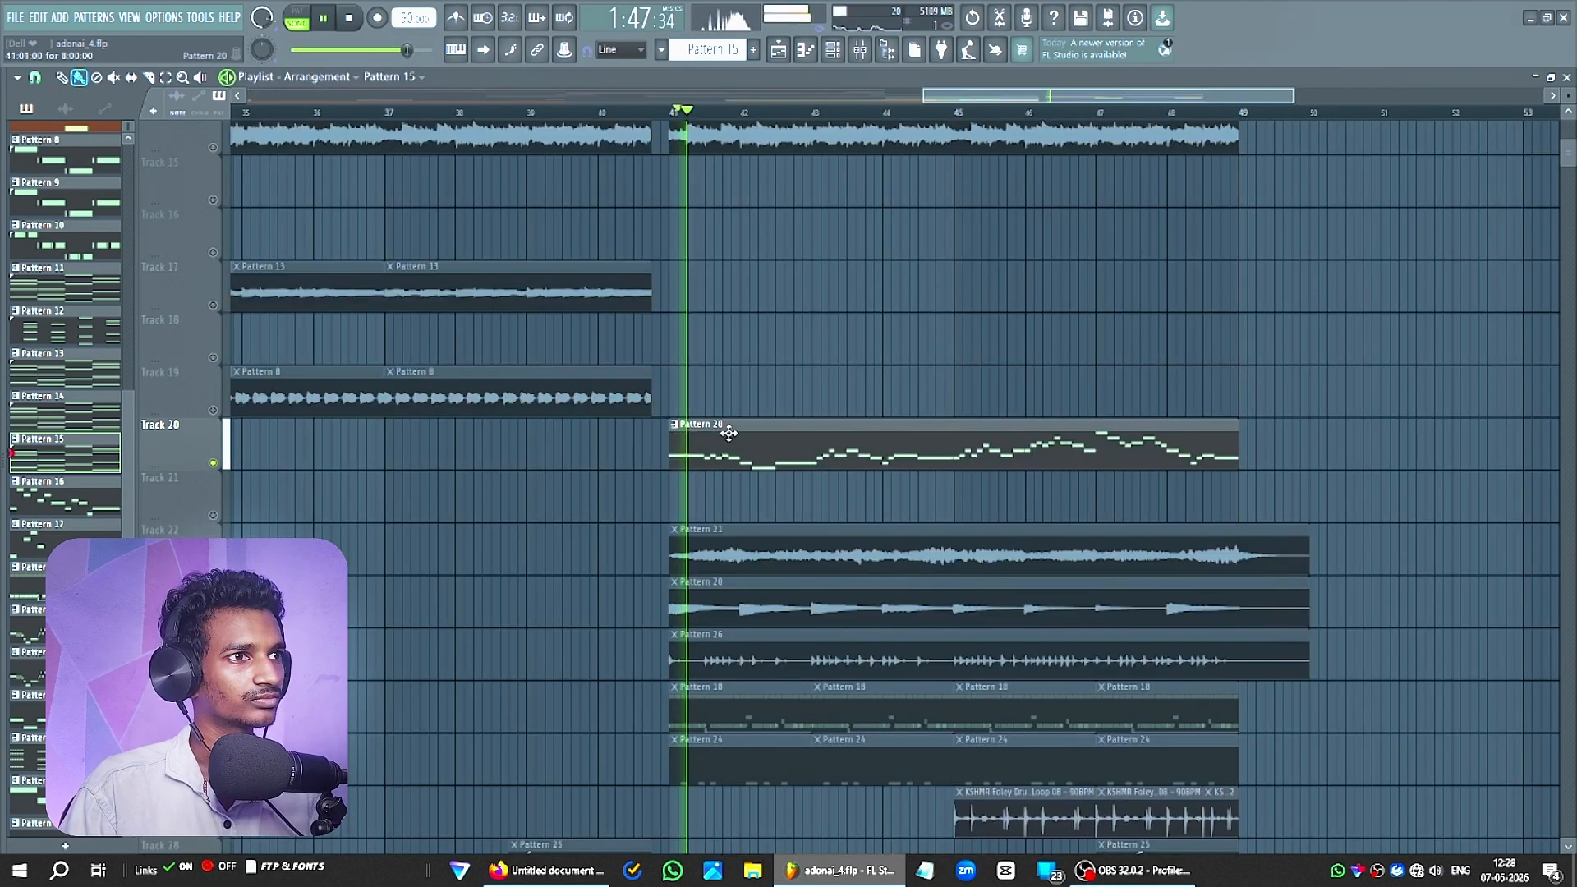
# Check the Electric Mint instrument on Pattern 20's Kontakt 7 #9 channel during playback, then stop and close it.
pyautogui.doubleClick(739, 440)
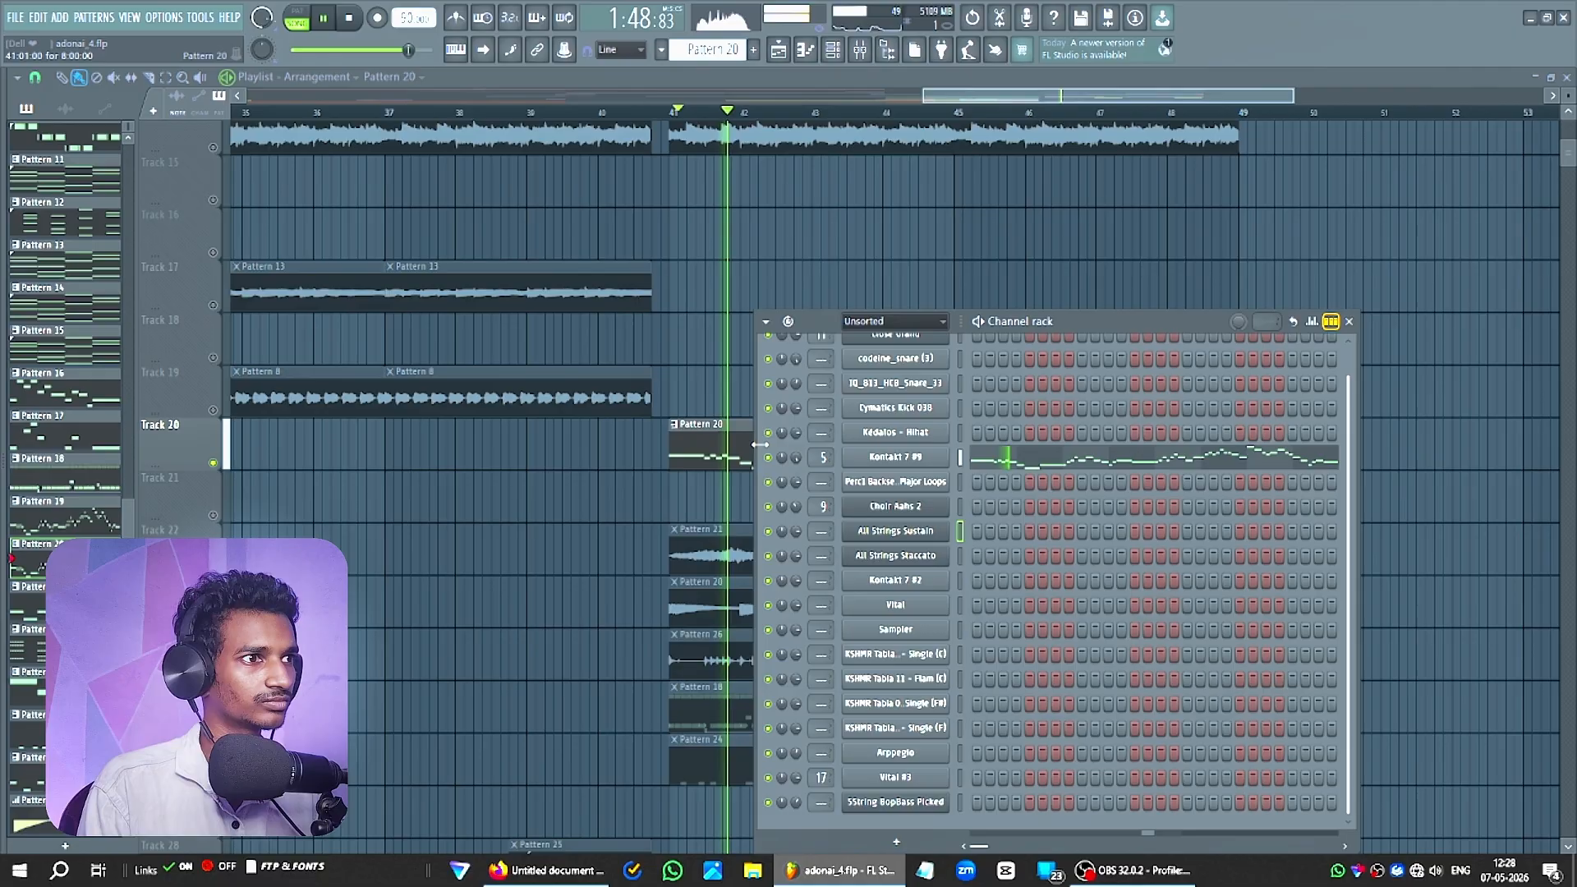
pyautogui.click(899, 458)
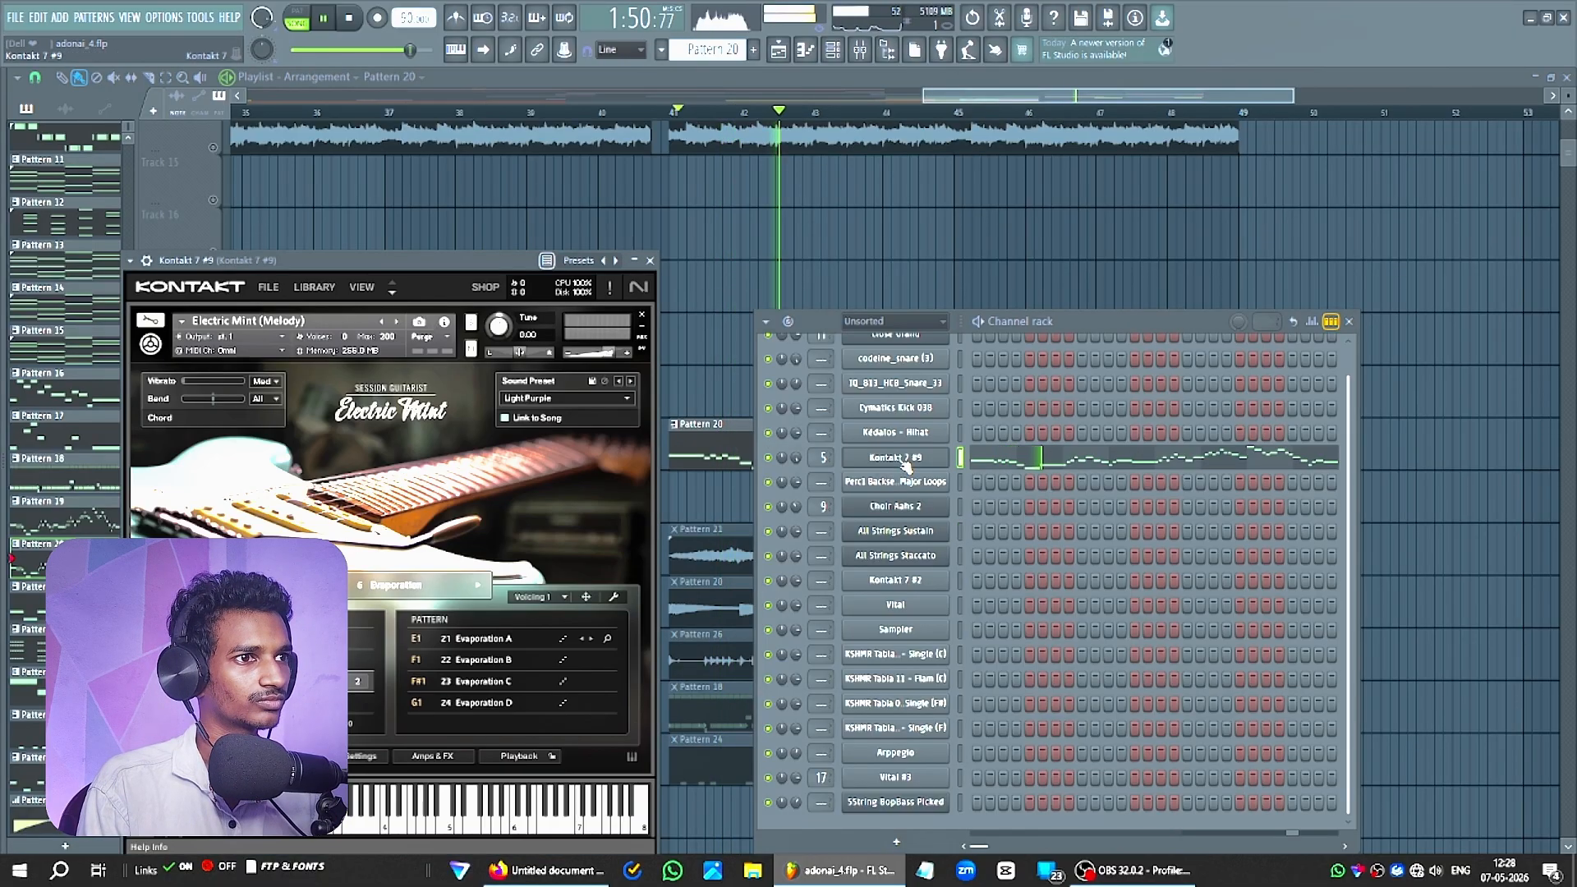
pyautogui.press('space')
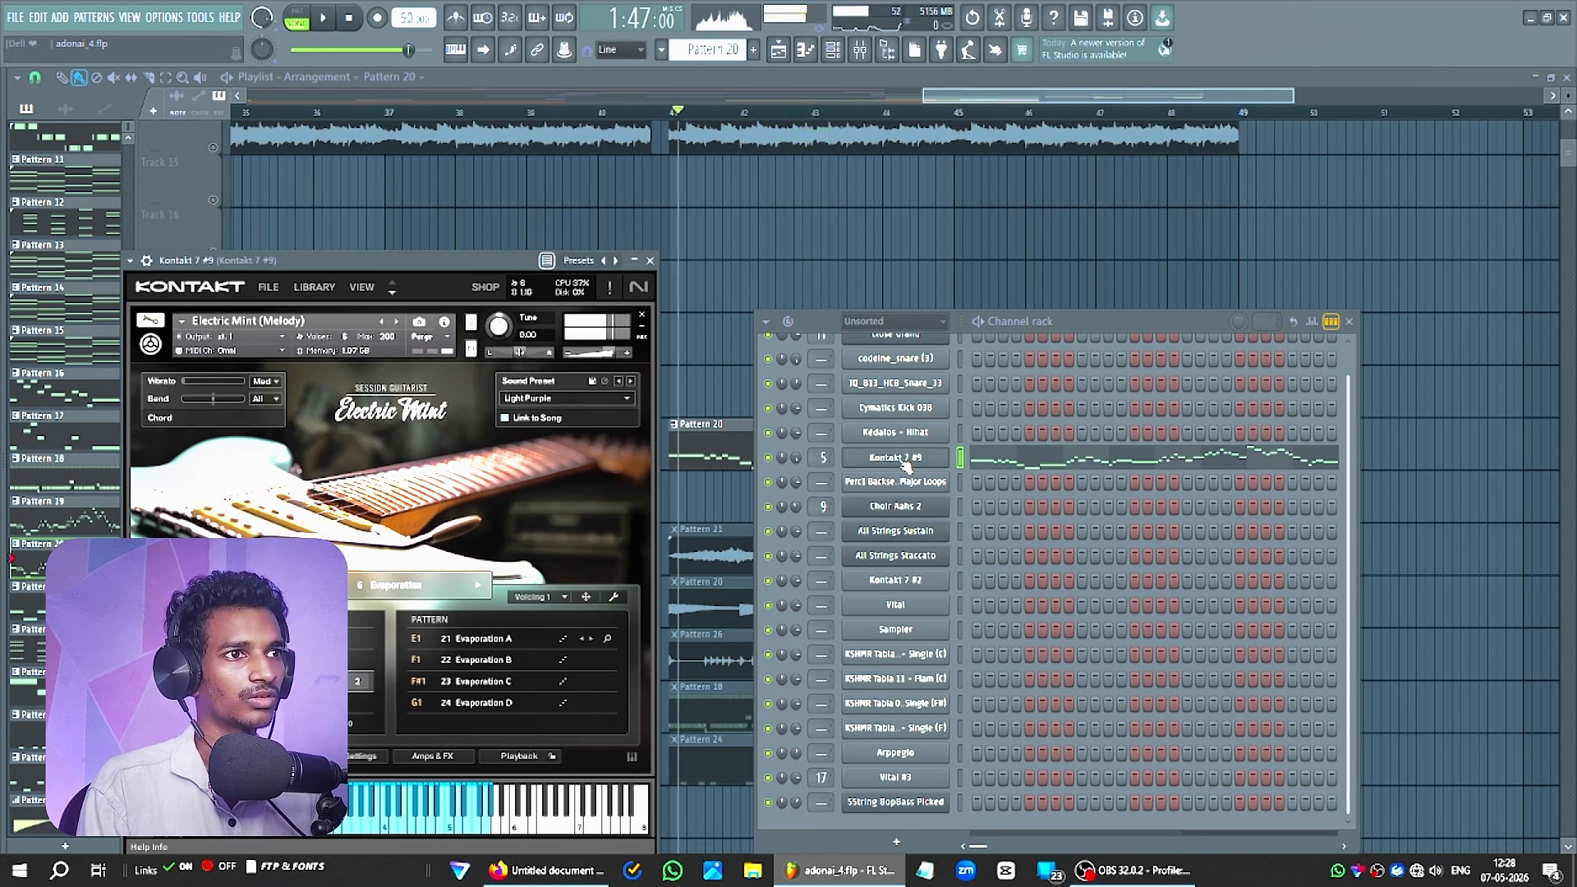
pyautogui.click(929, 461)
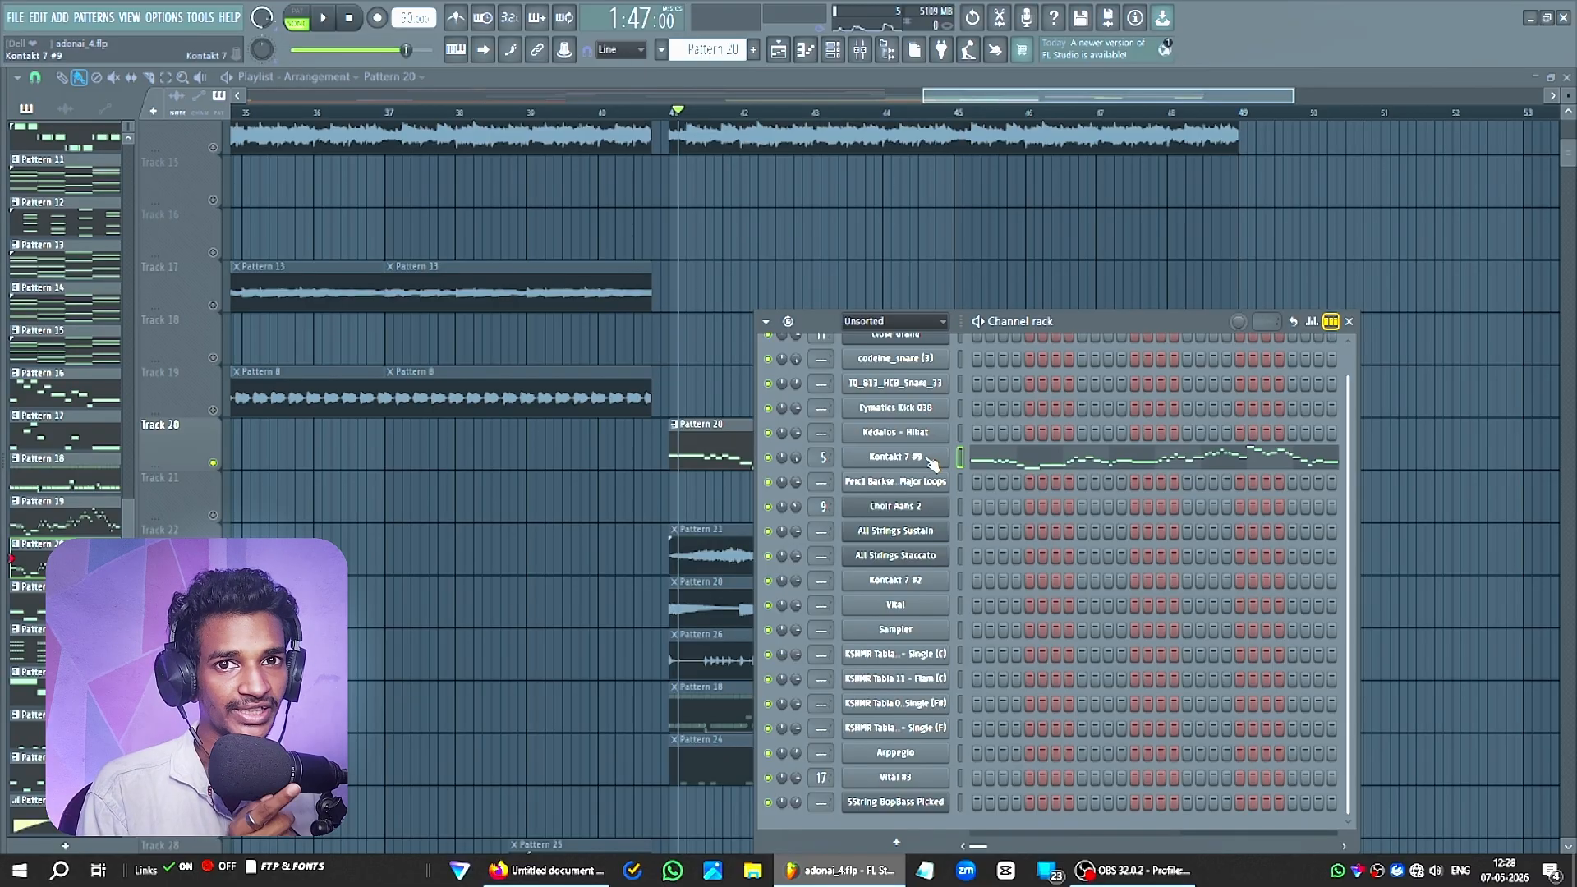
# Inspect the Fruity Blood Overdrive effect on the Kontakt 7 #9 mixer track and play the guitar melody through it.
pyautogui.press('F9')
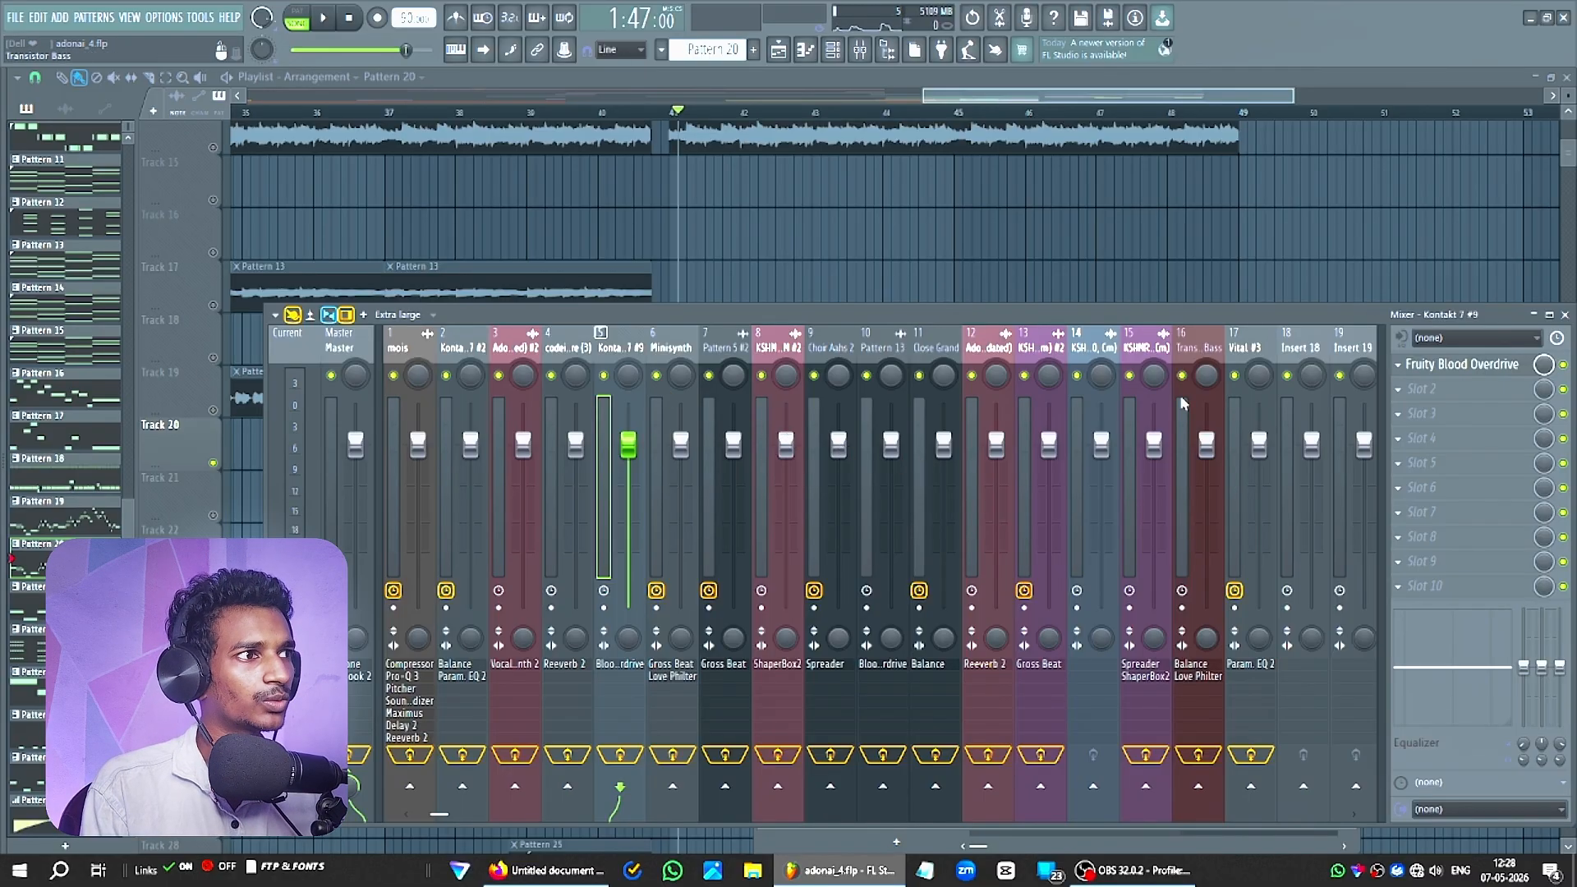
pyautogui.click(1457, 370)
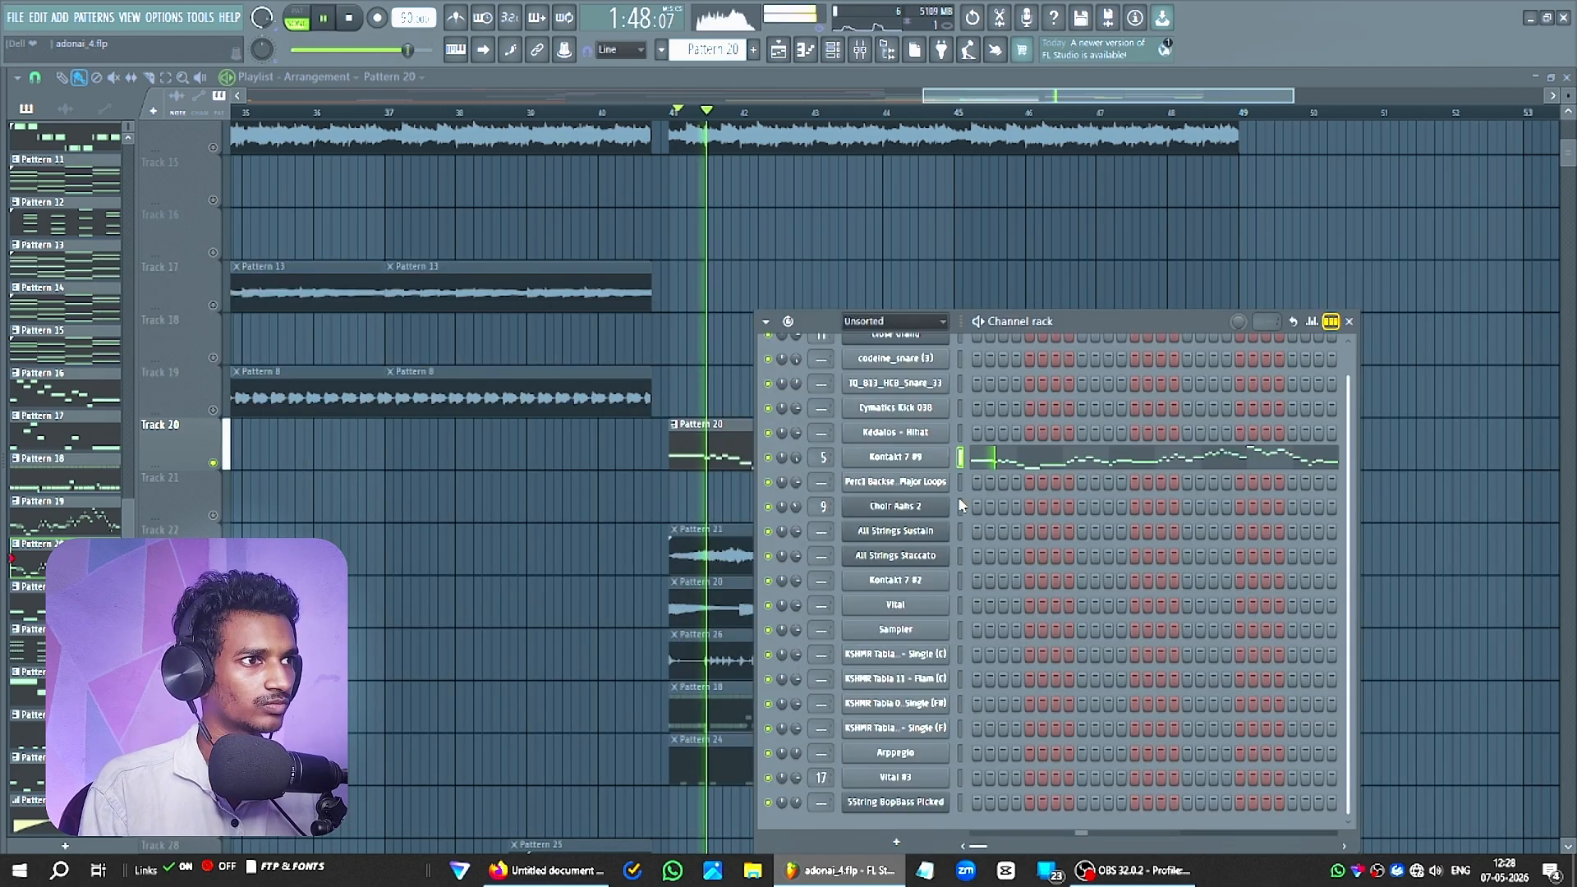
pyautogui.press('F9')
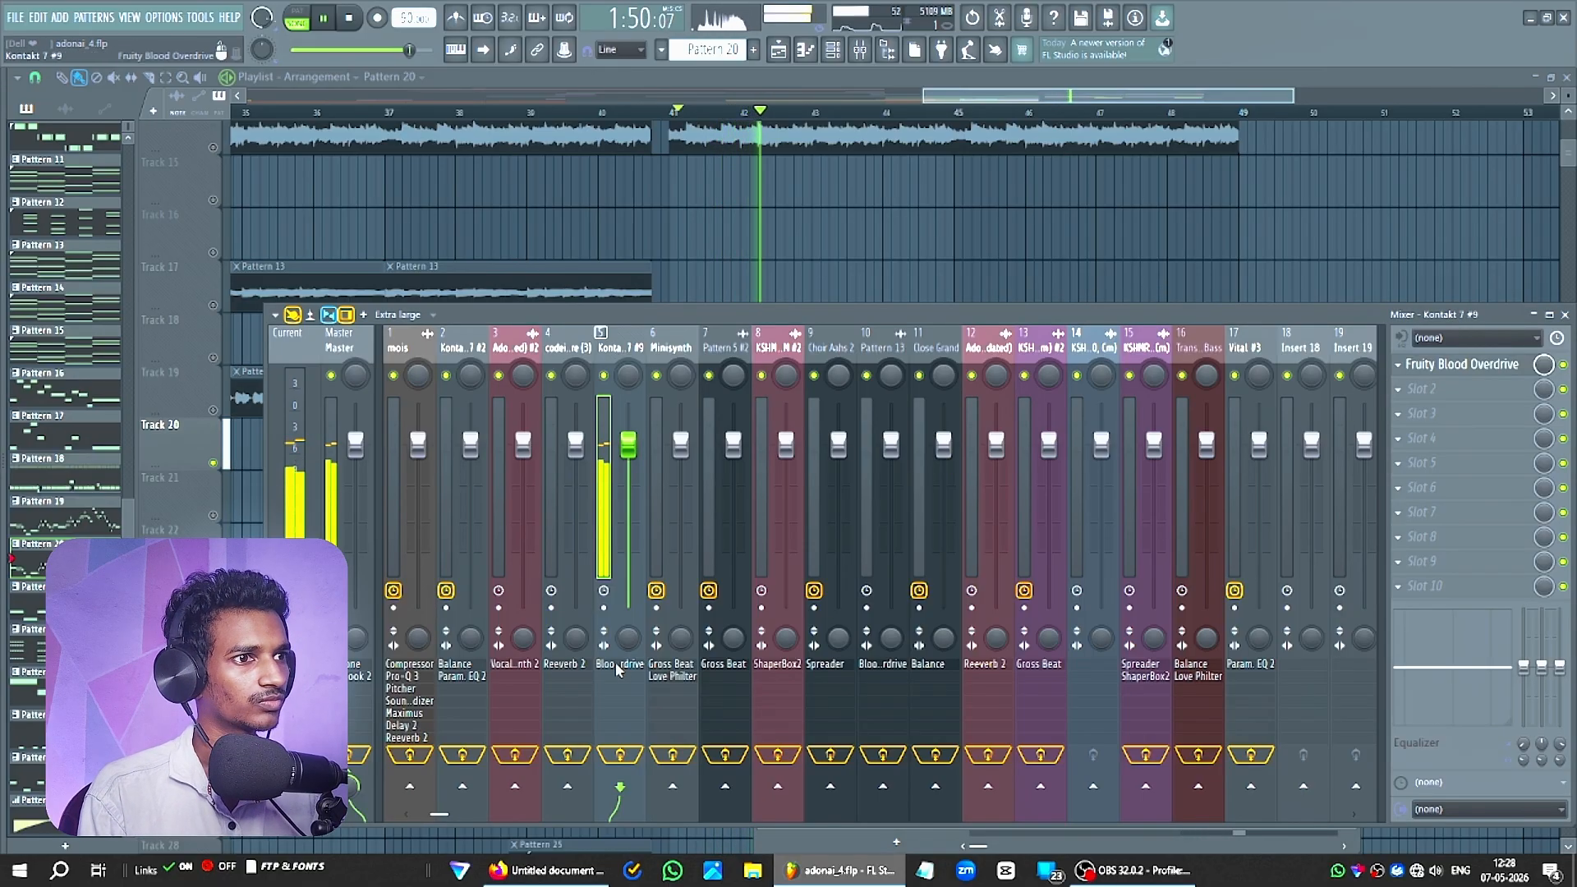
# Compare the guitar melody with the Kontakt 7 #9 mixer track's effects bypassed and enabled, then return to the playlist.
pyautogui.press('space')
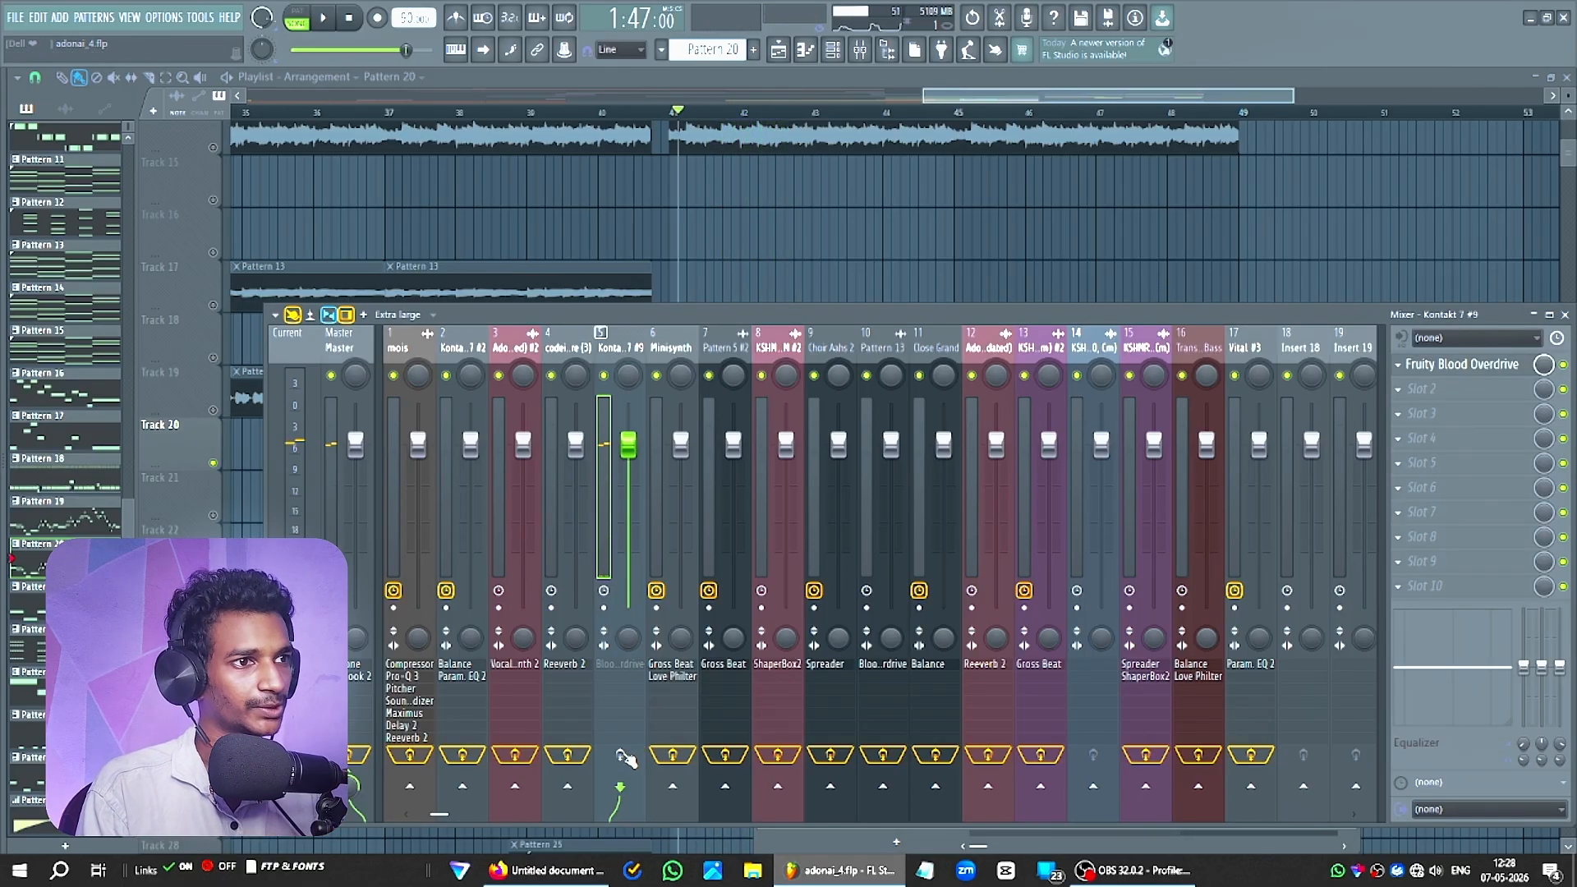
pyautogui.click(622, 755)
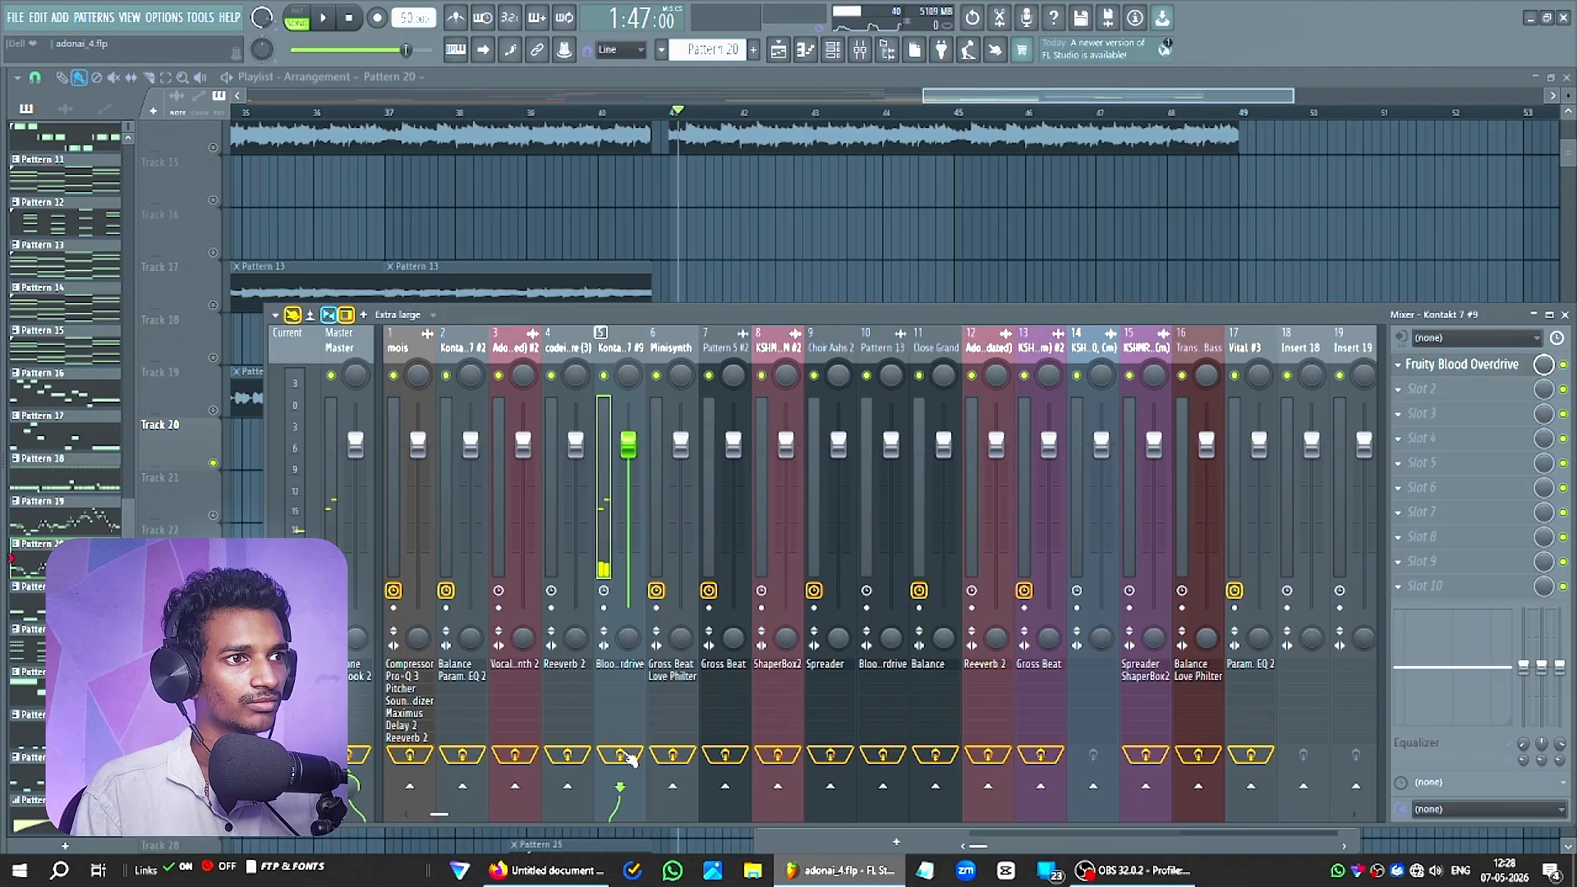
pyautogui.press('space')
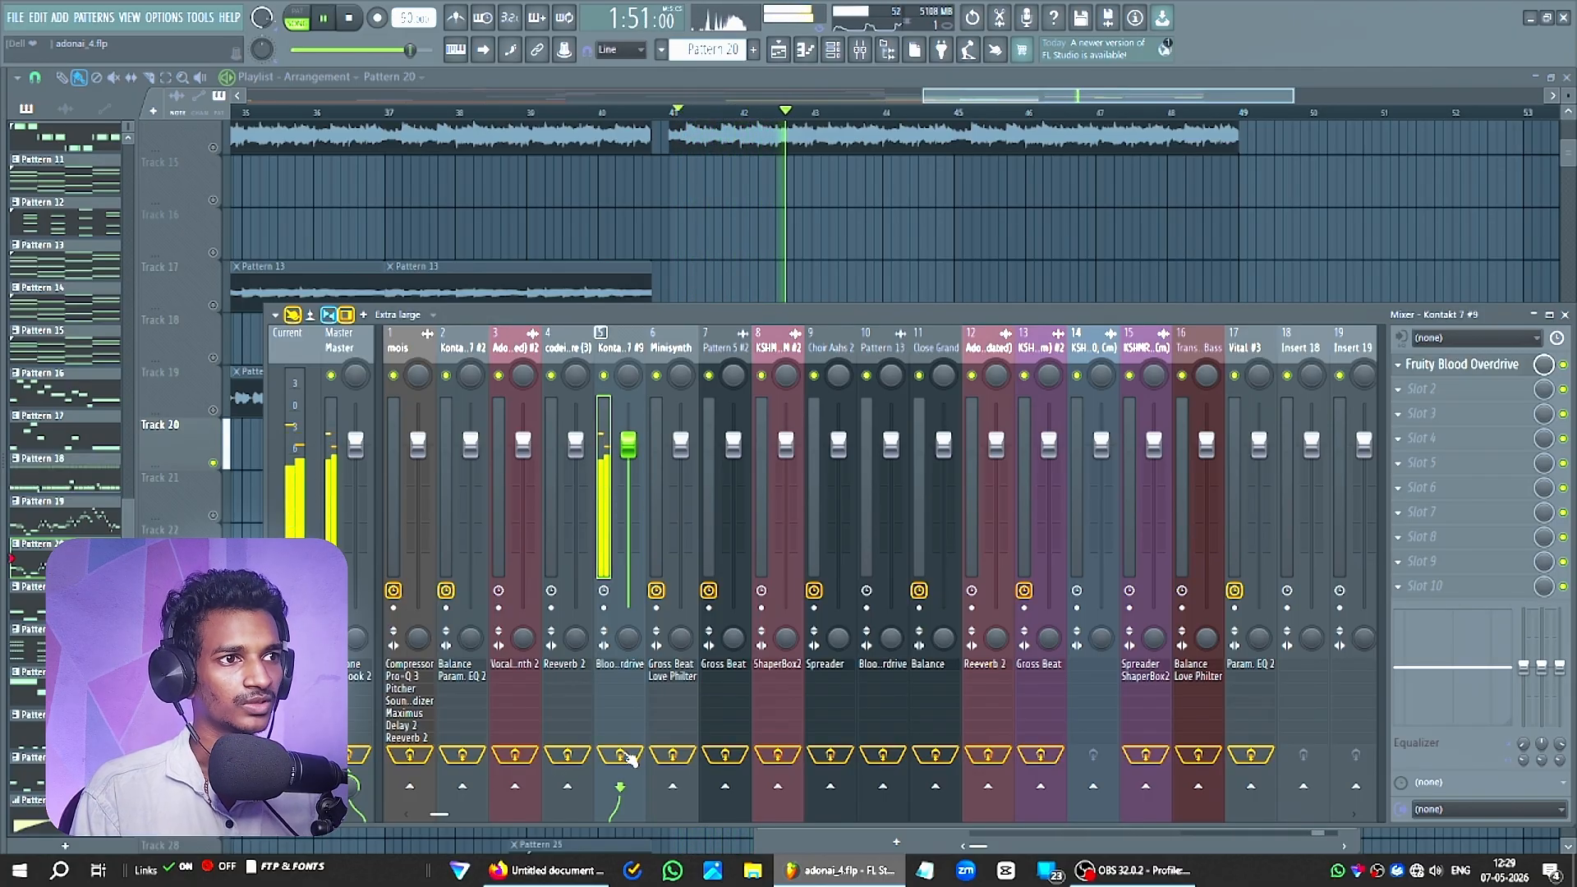
pyautogui.press('space')
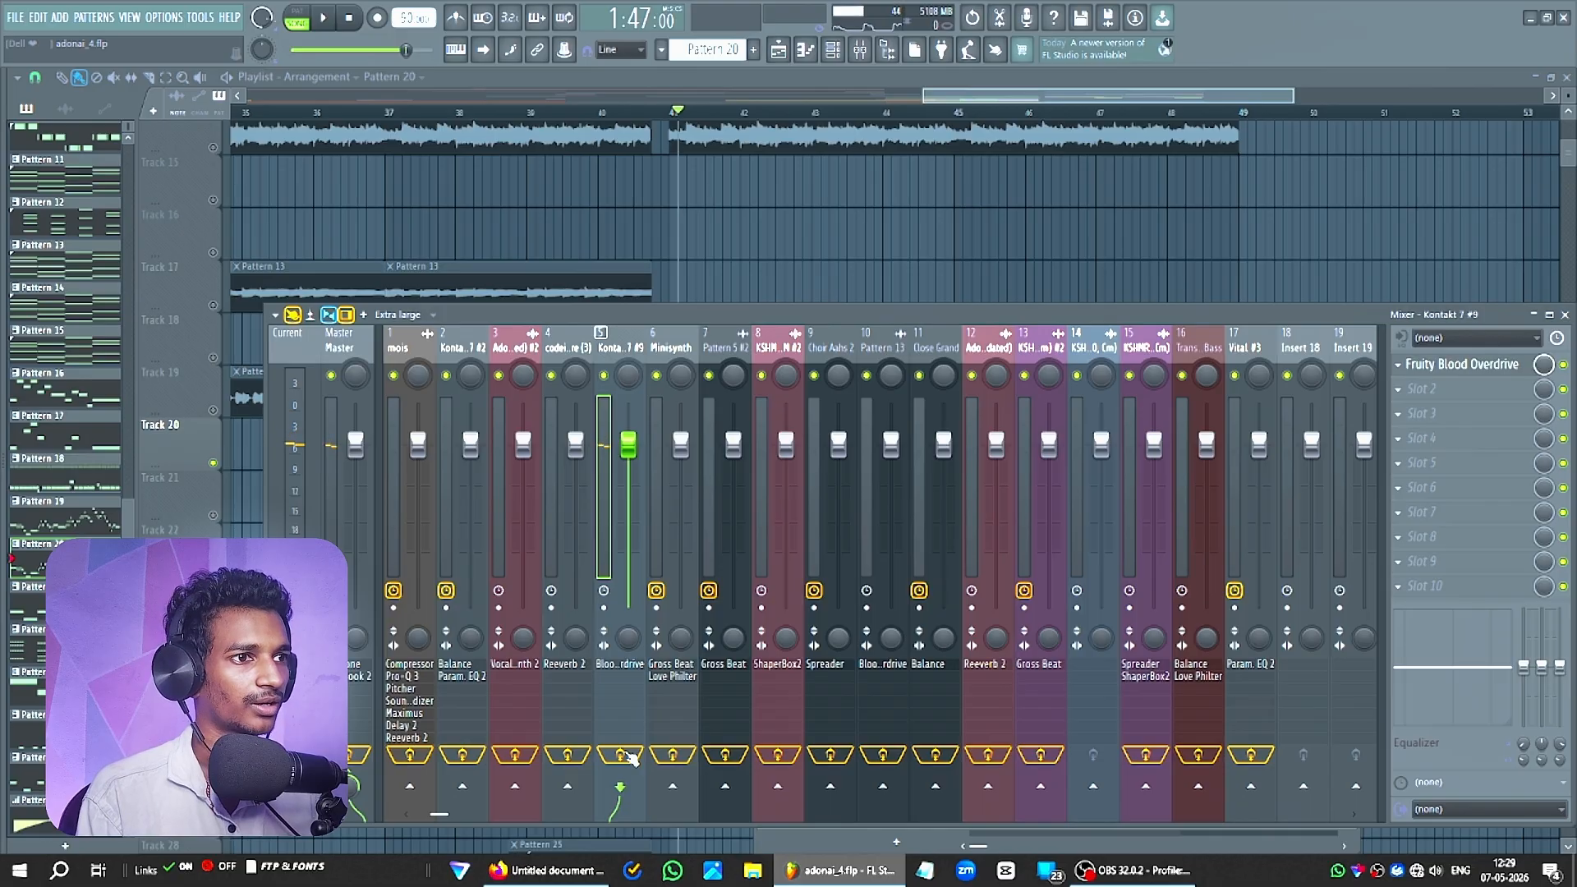
pyautogui.press('F9')
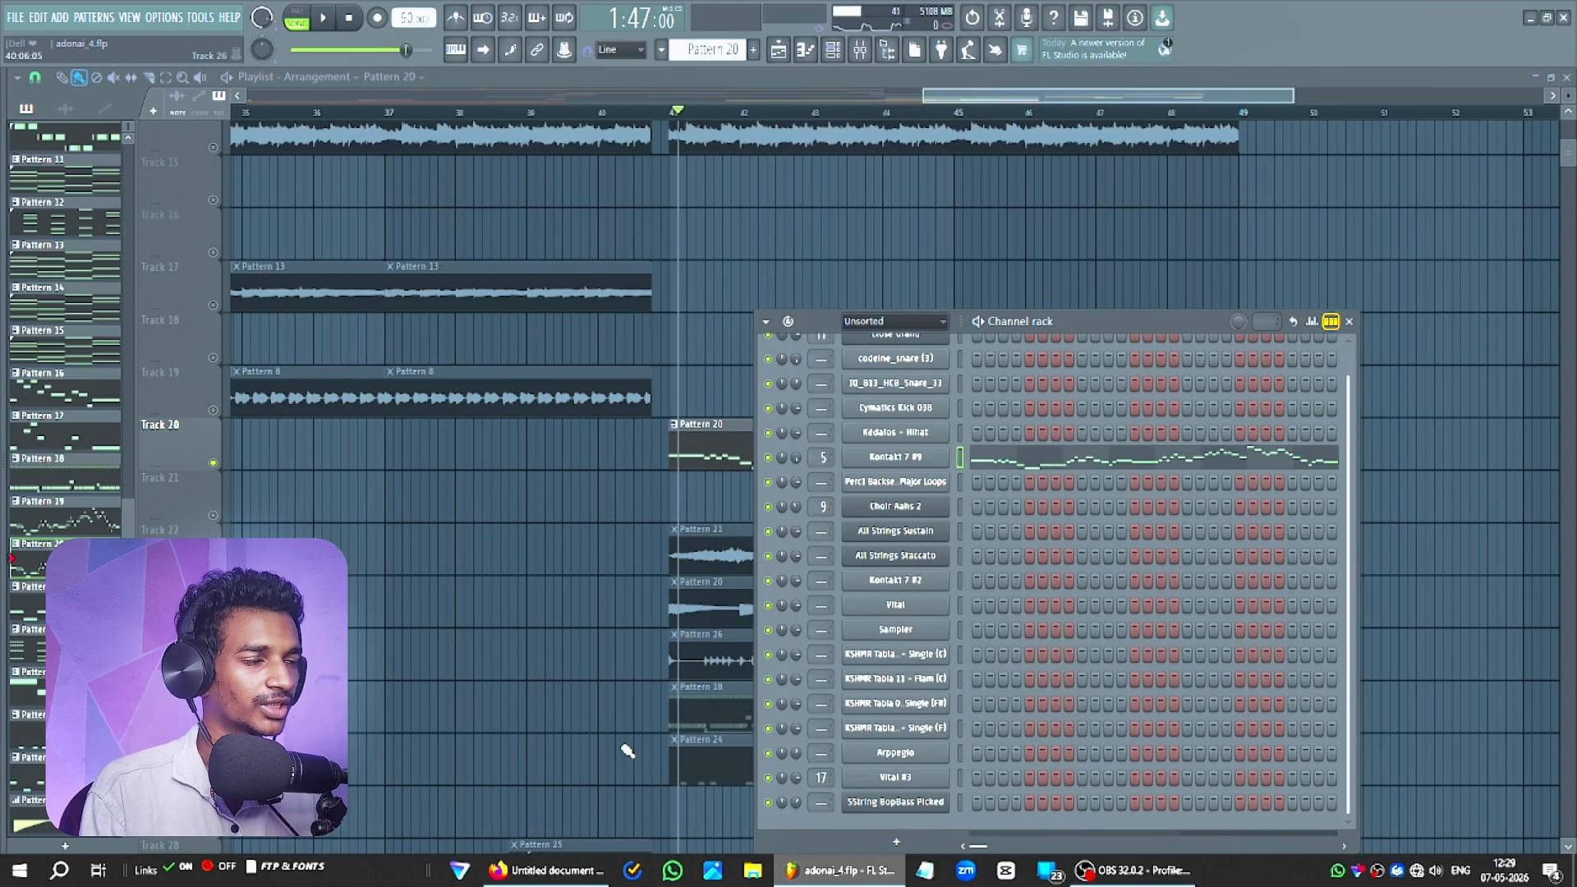
pyautogui.press('F6')
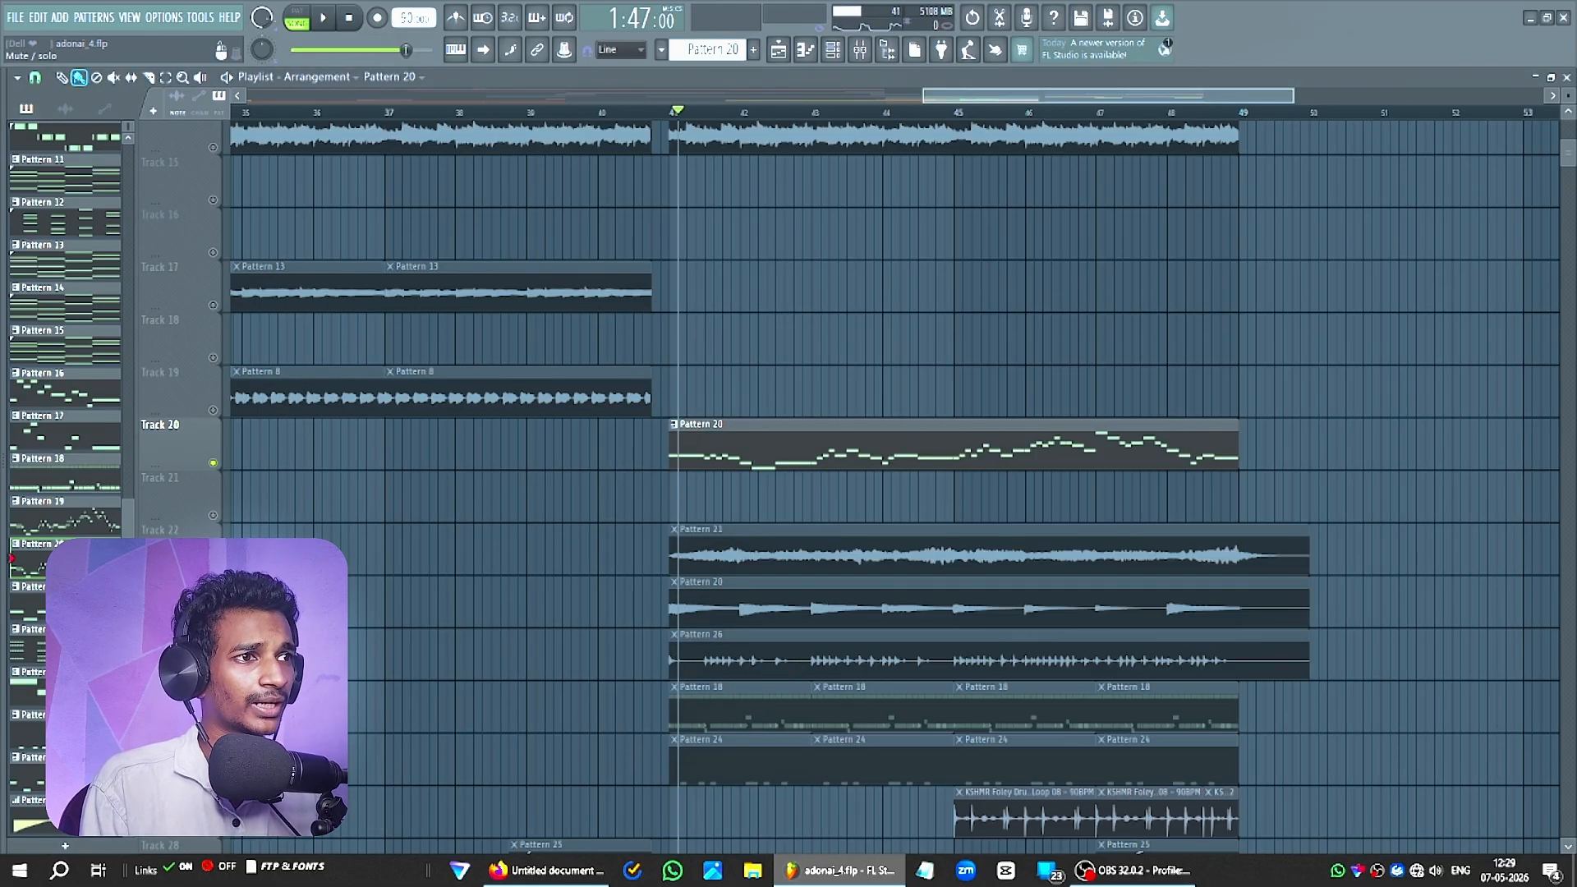
# Solo and play the Pattern 20 audio on Track 23 and the Pattern 5 #2 clips on Track 29, from bar 41.
pyautogui.press('space')
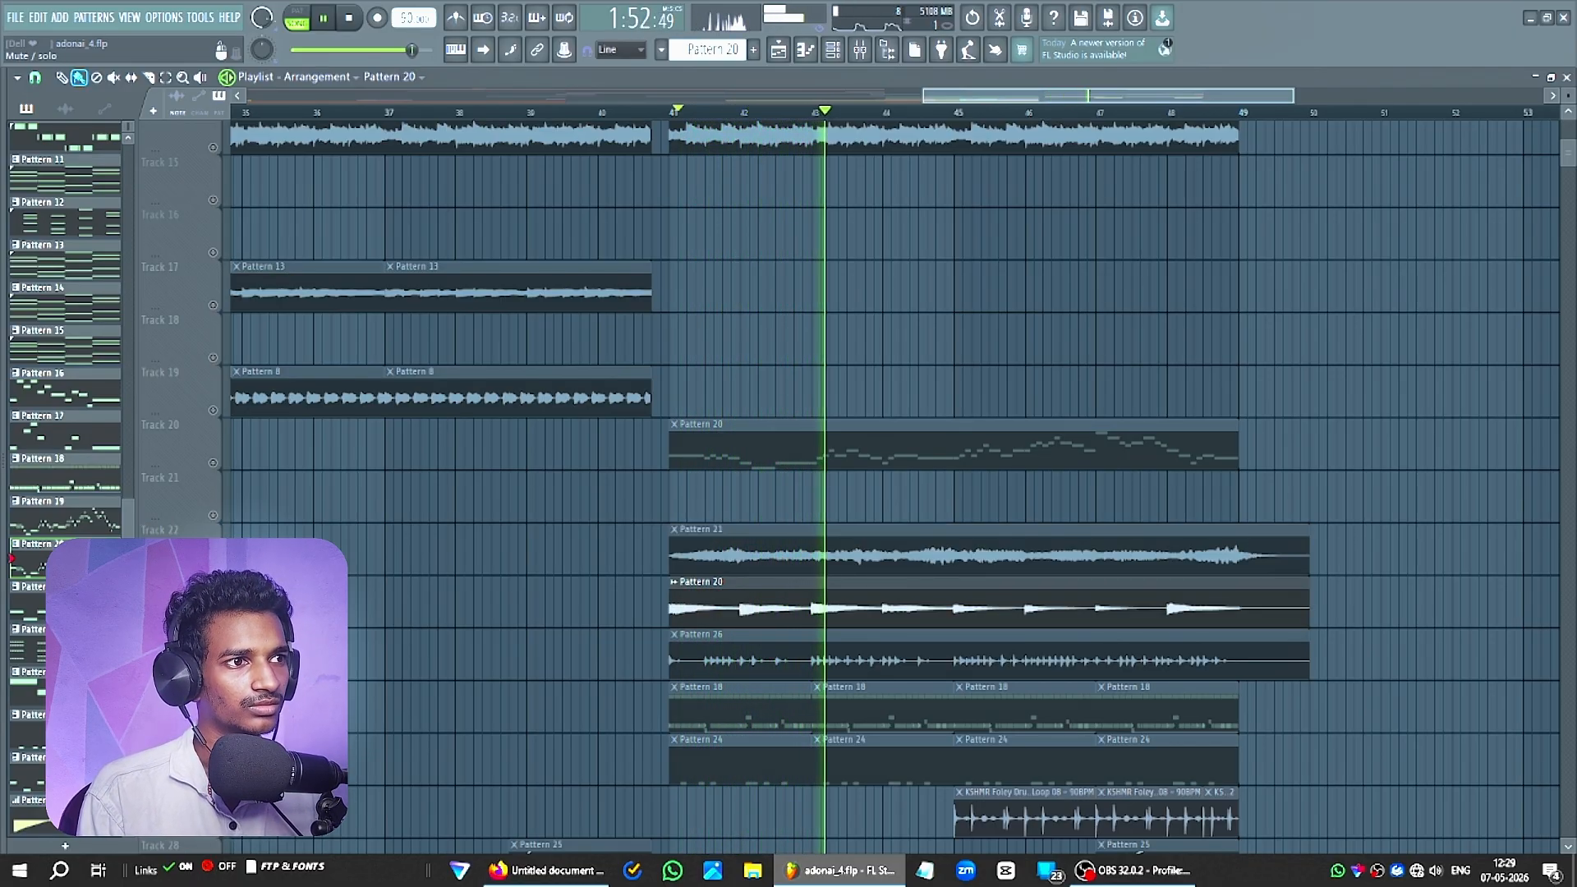
pyautogui.press('space')
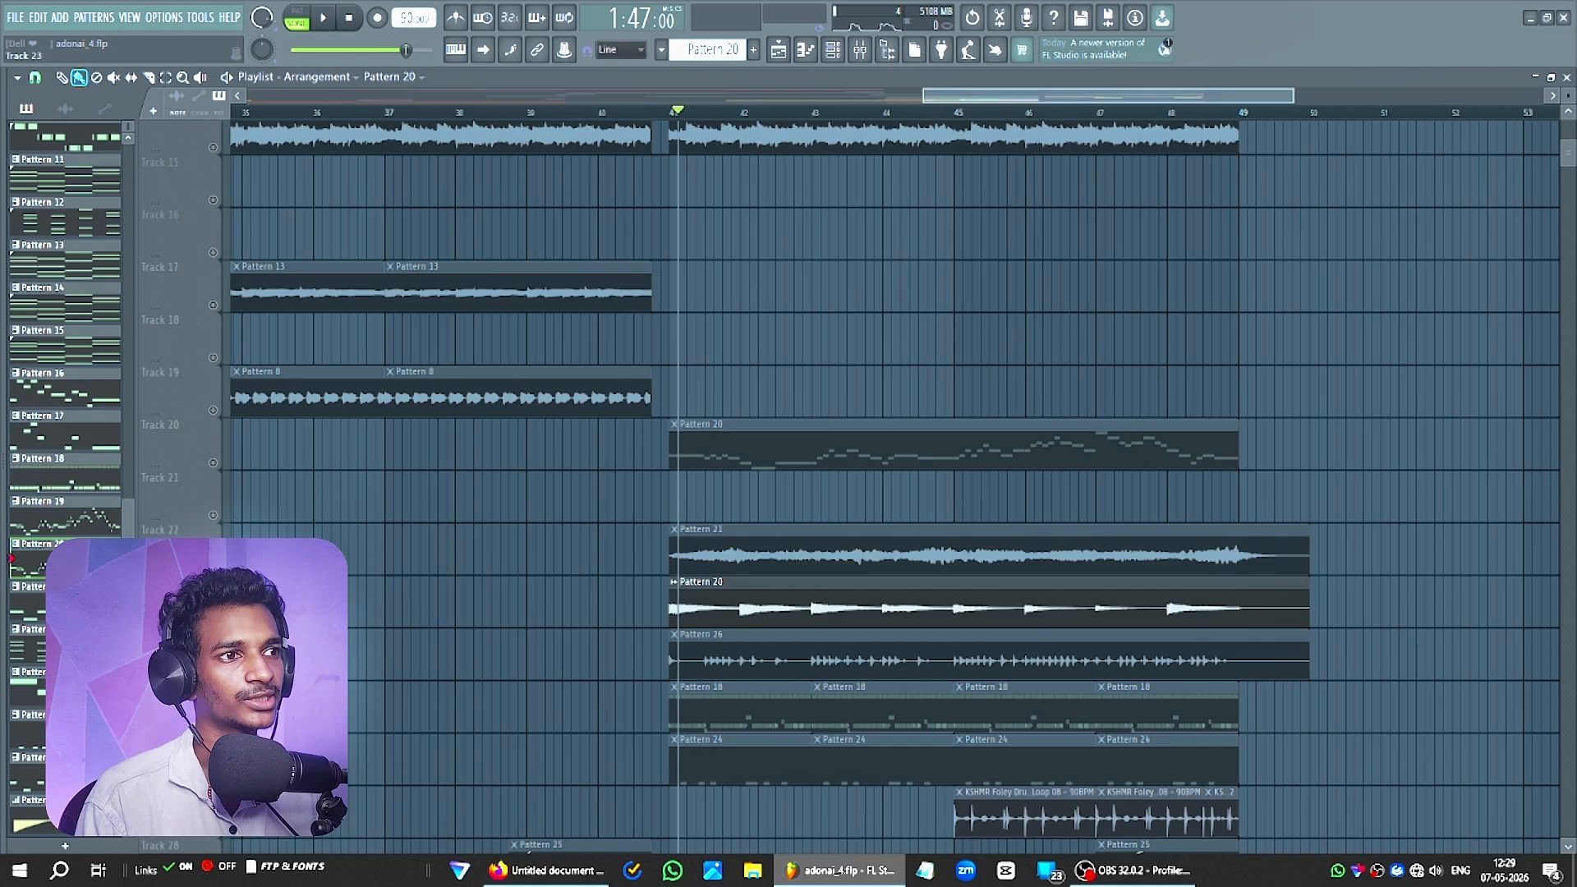
pyautogui.scroll(-3, 895, 485)
pyautogui.press('space')
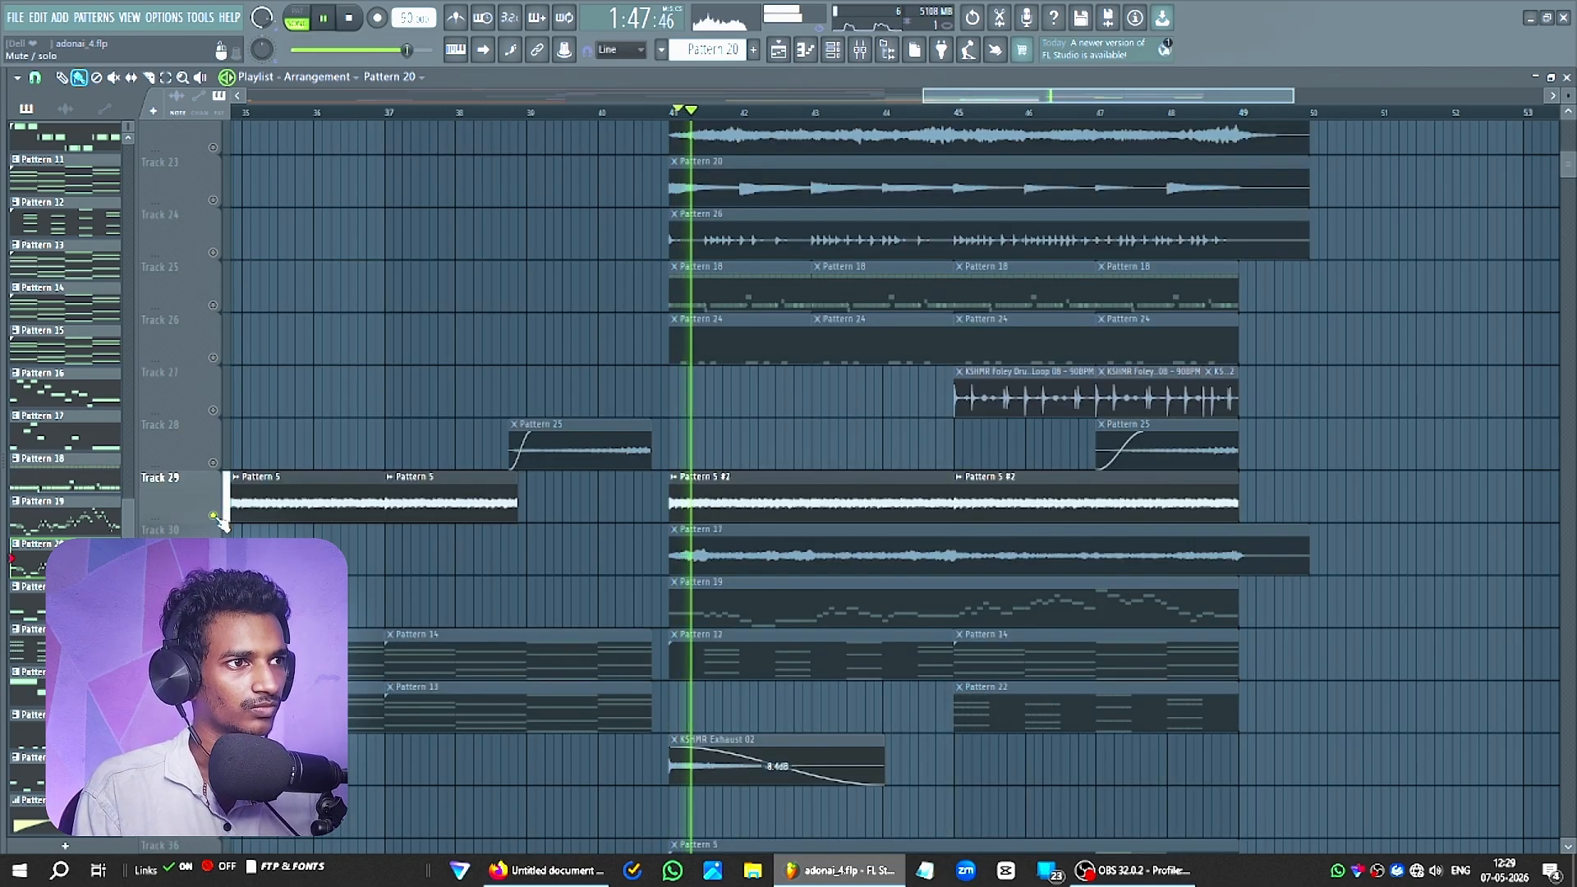
pyautogui.press('space')
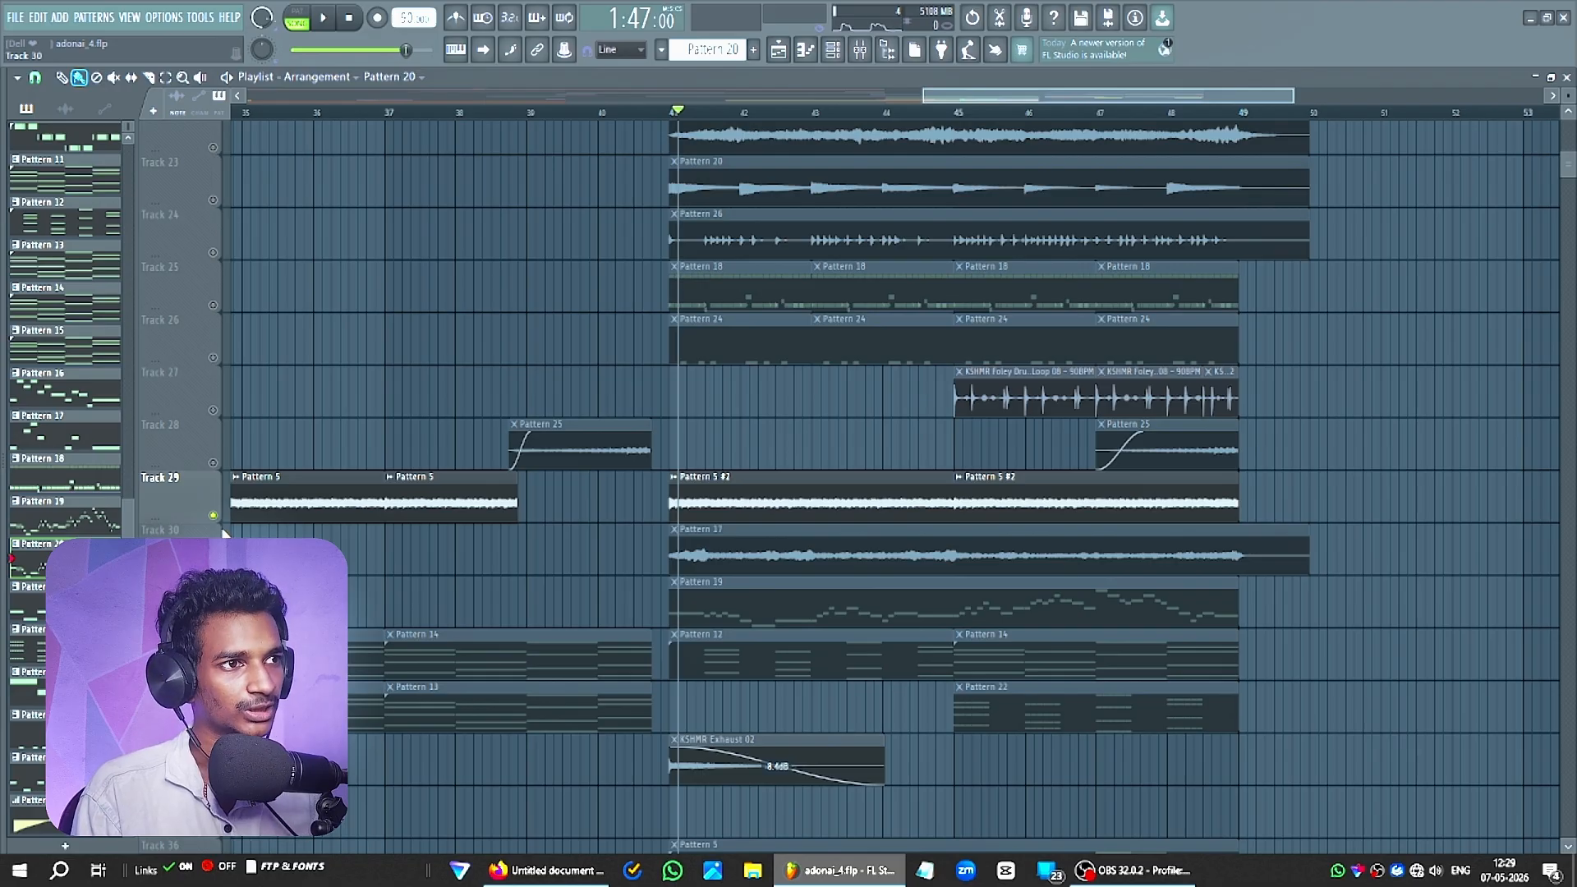
pyautogui.press('space')
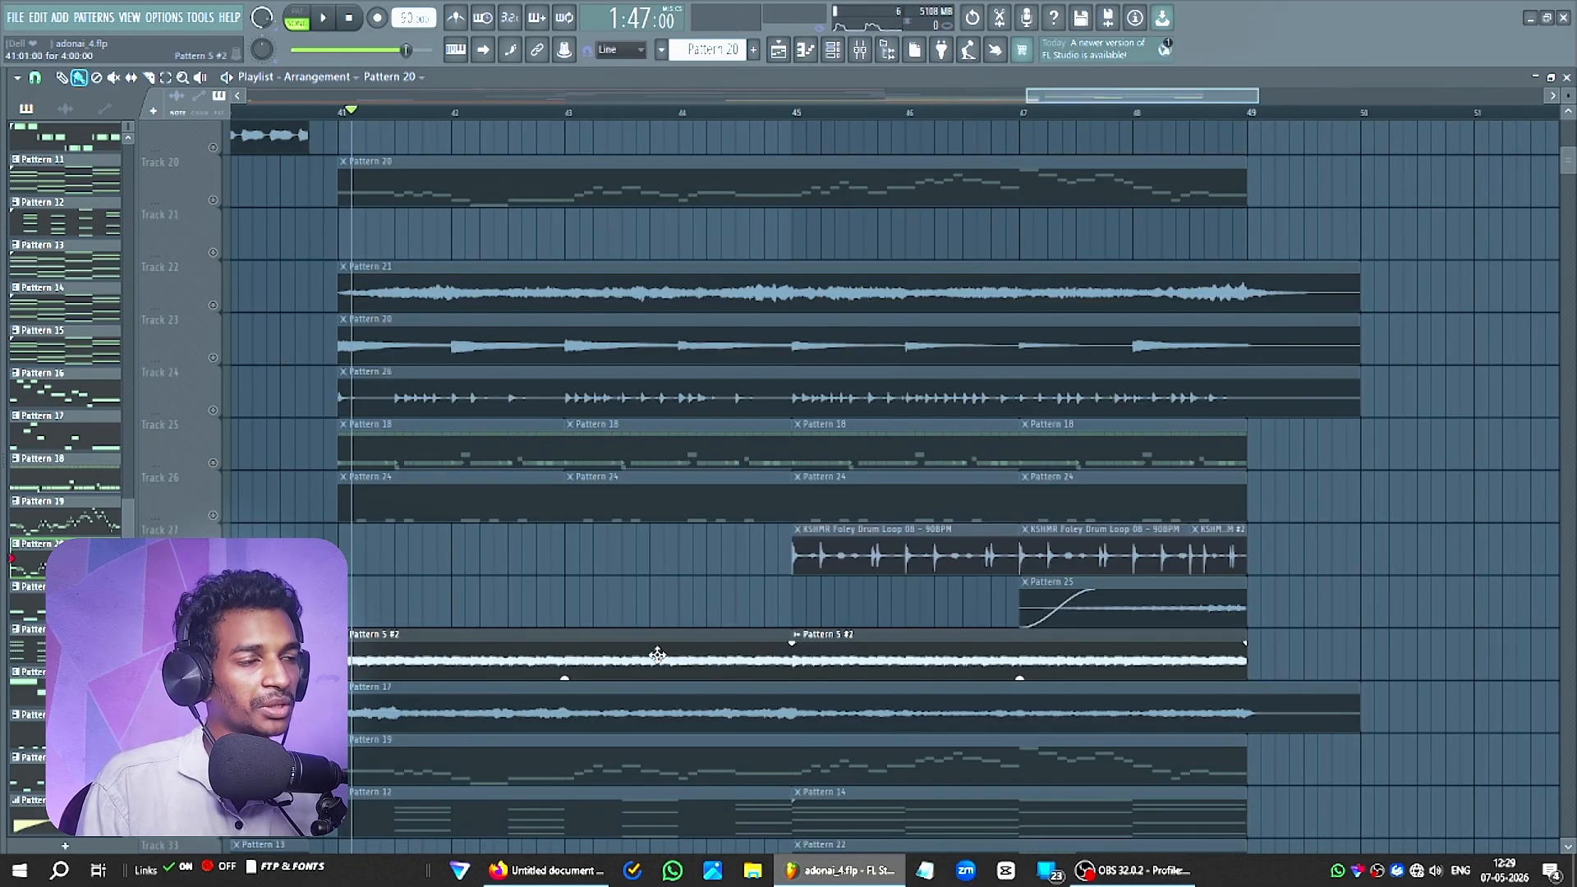
# Open Gross Beat on the Pattern 5 #2 mixer track and play the clip to examine its time envelope.
pyautogui.doubleClick(658, 654)
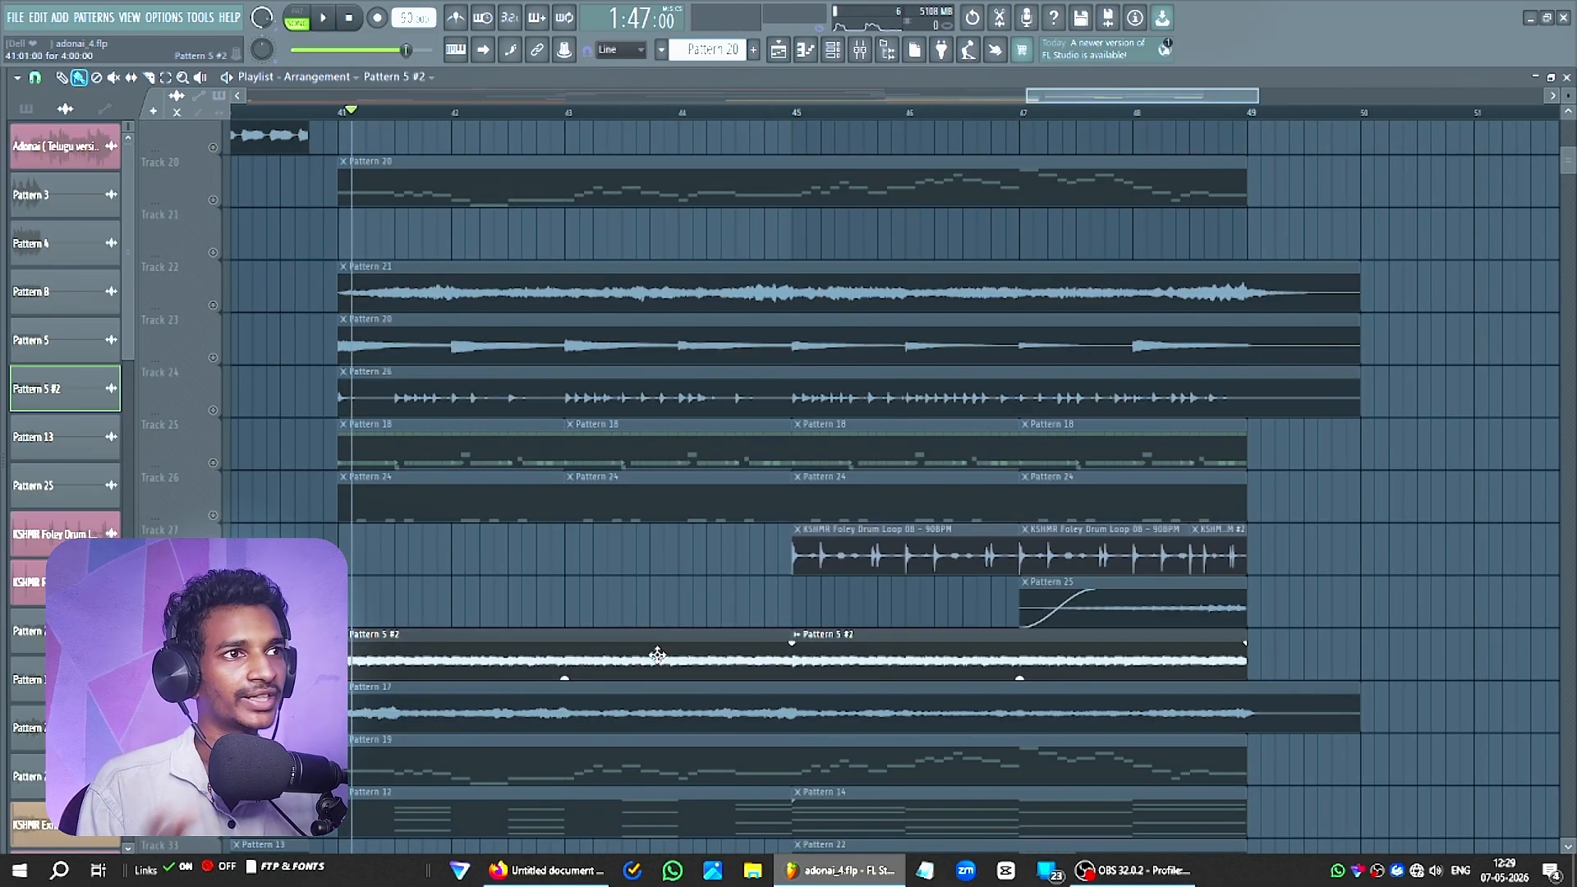
pyautogui.press('F9')
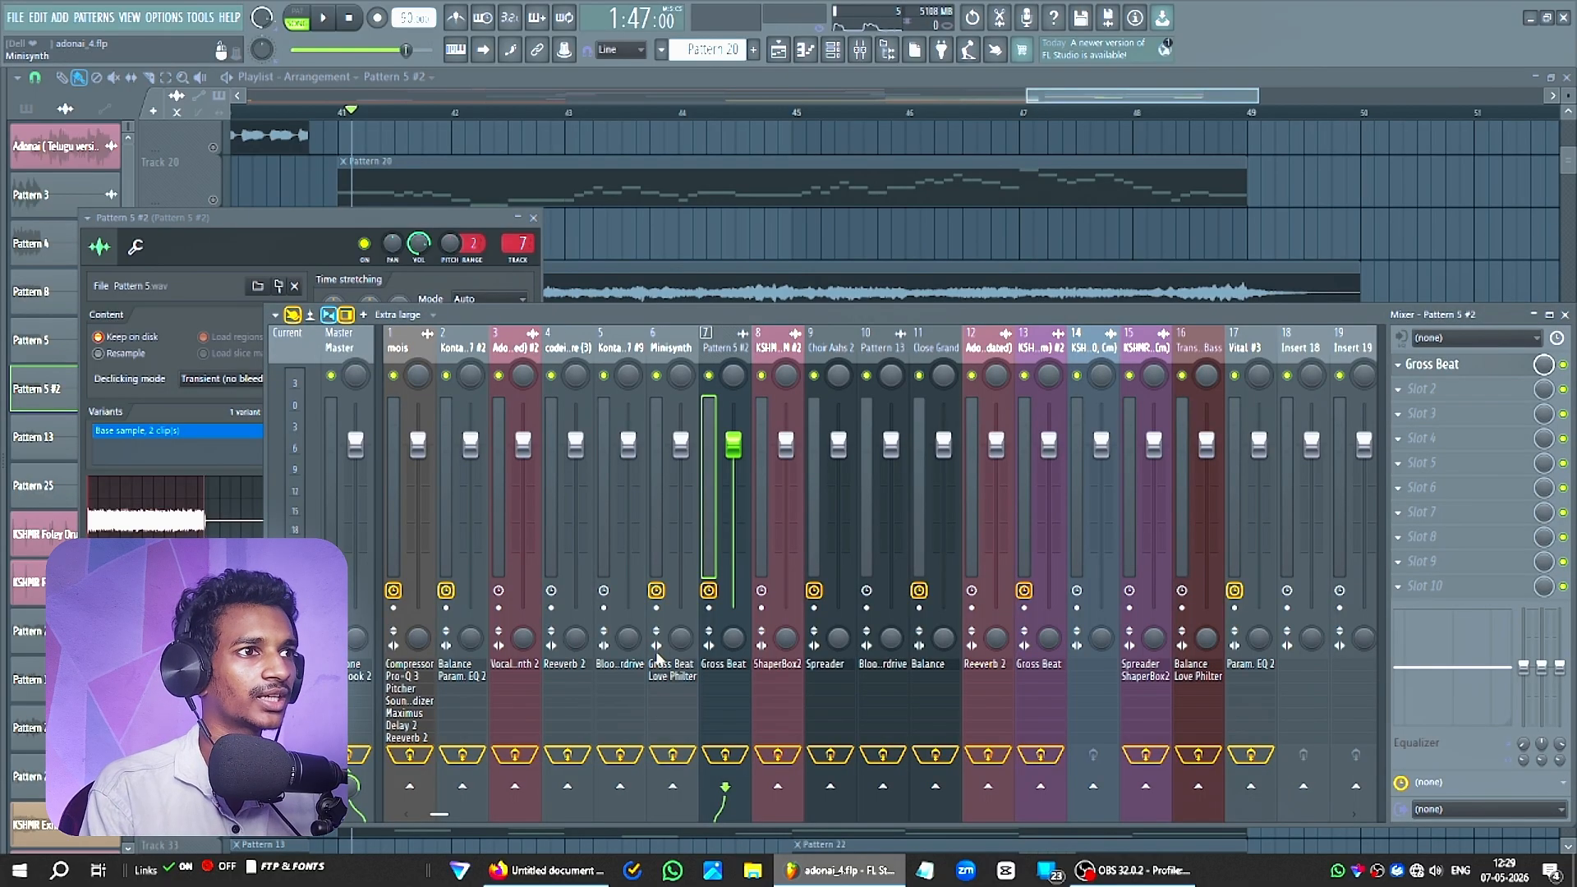
pyautogui.click(1437, 366)
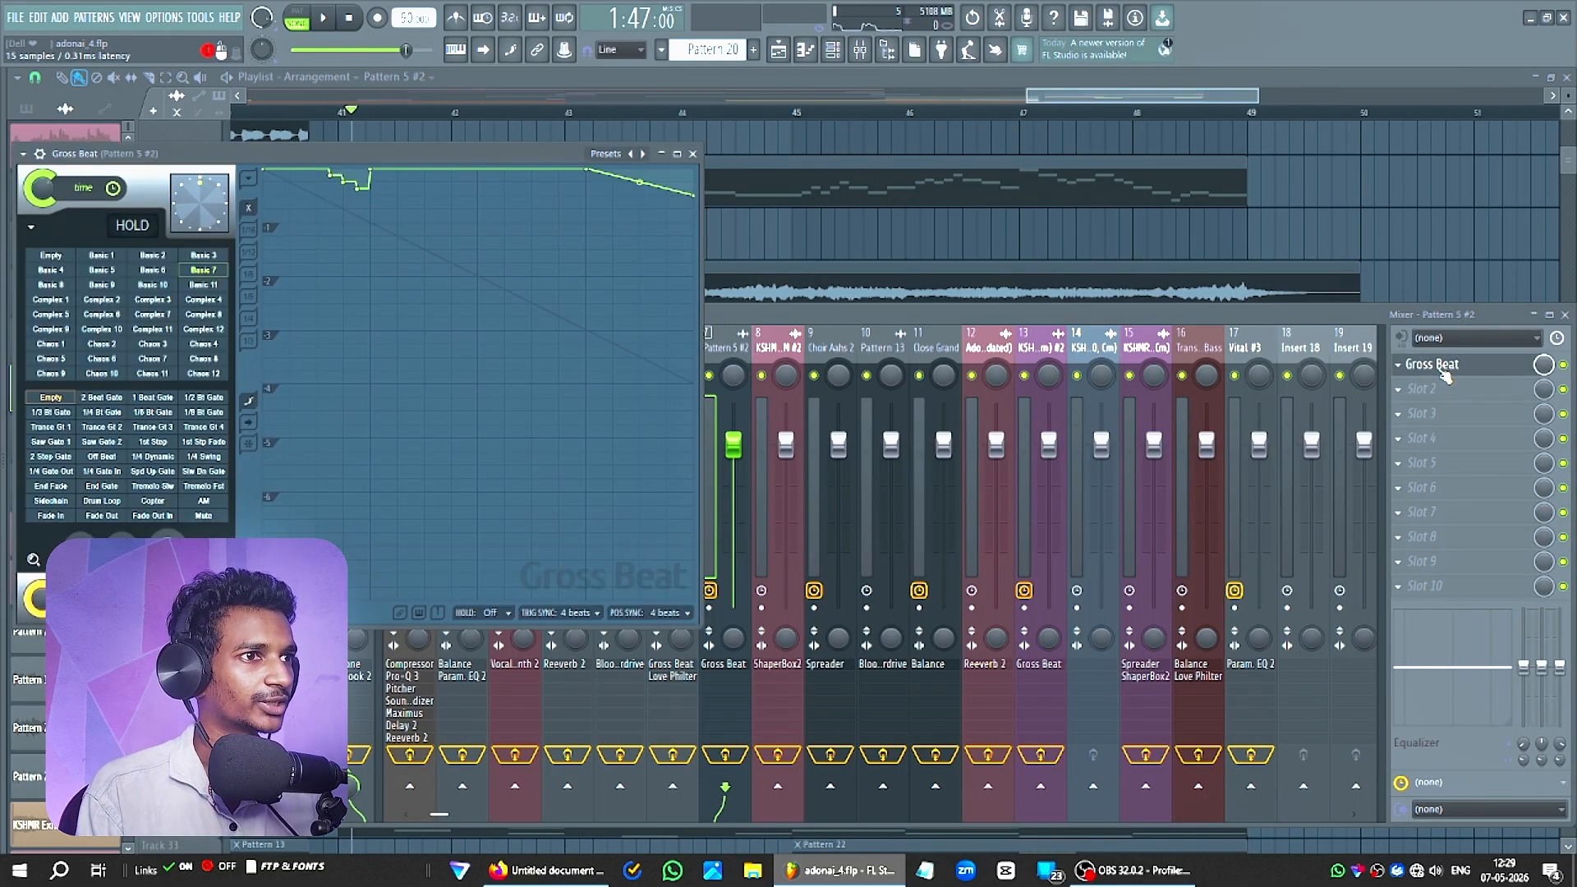
pyautogui.press('space')
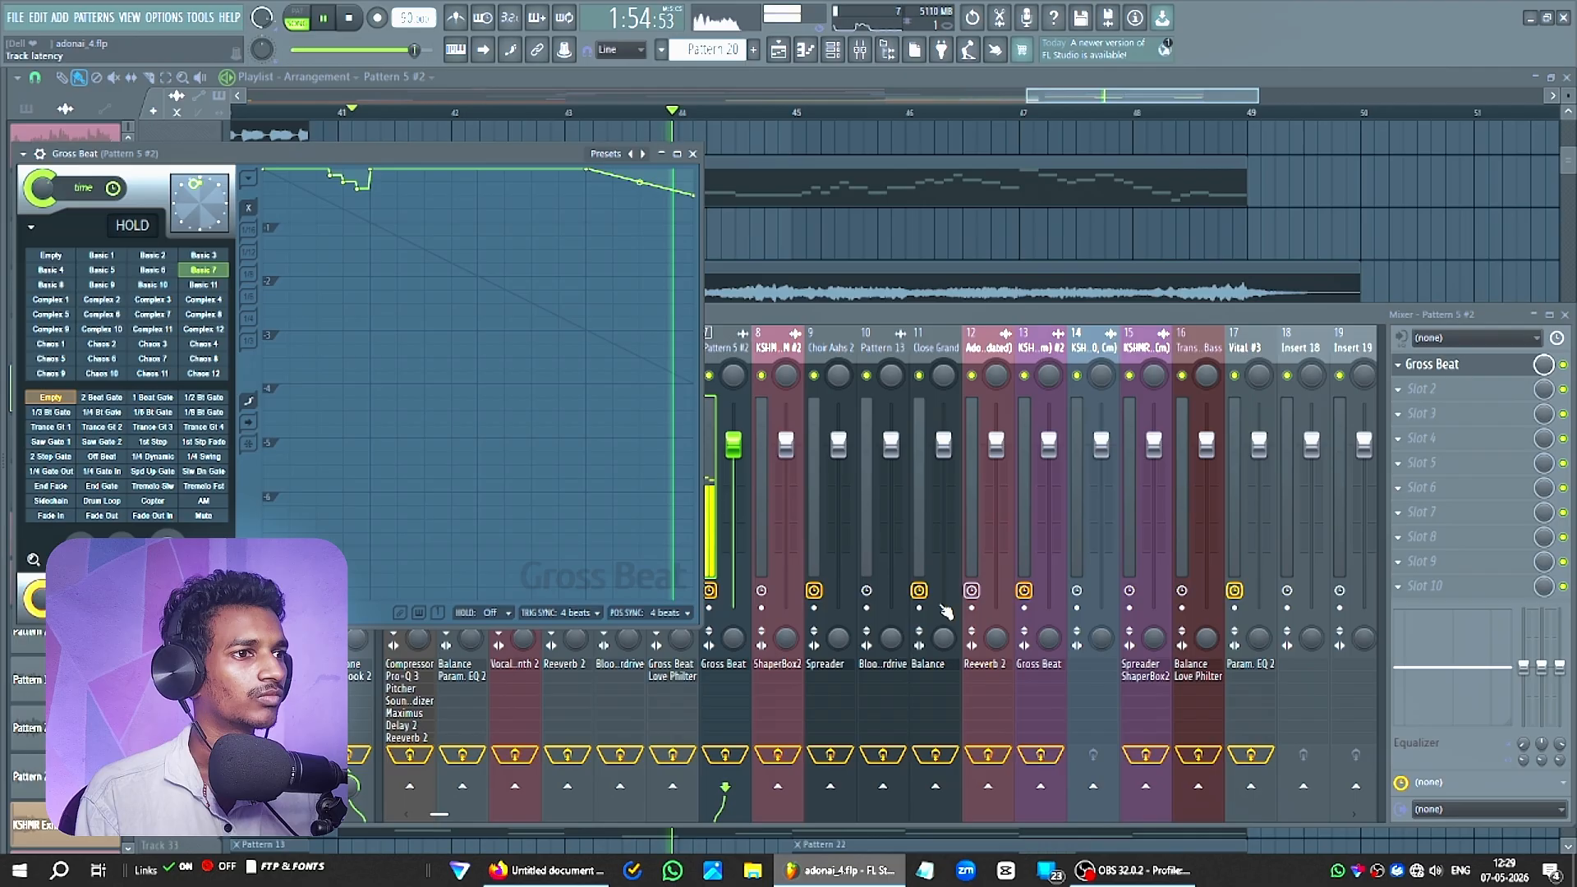
pyautogui.press('space')
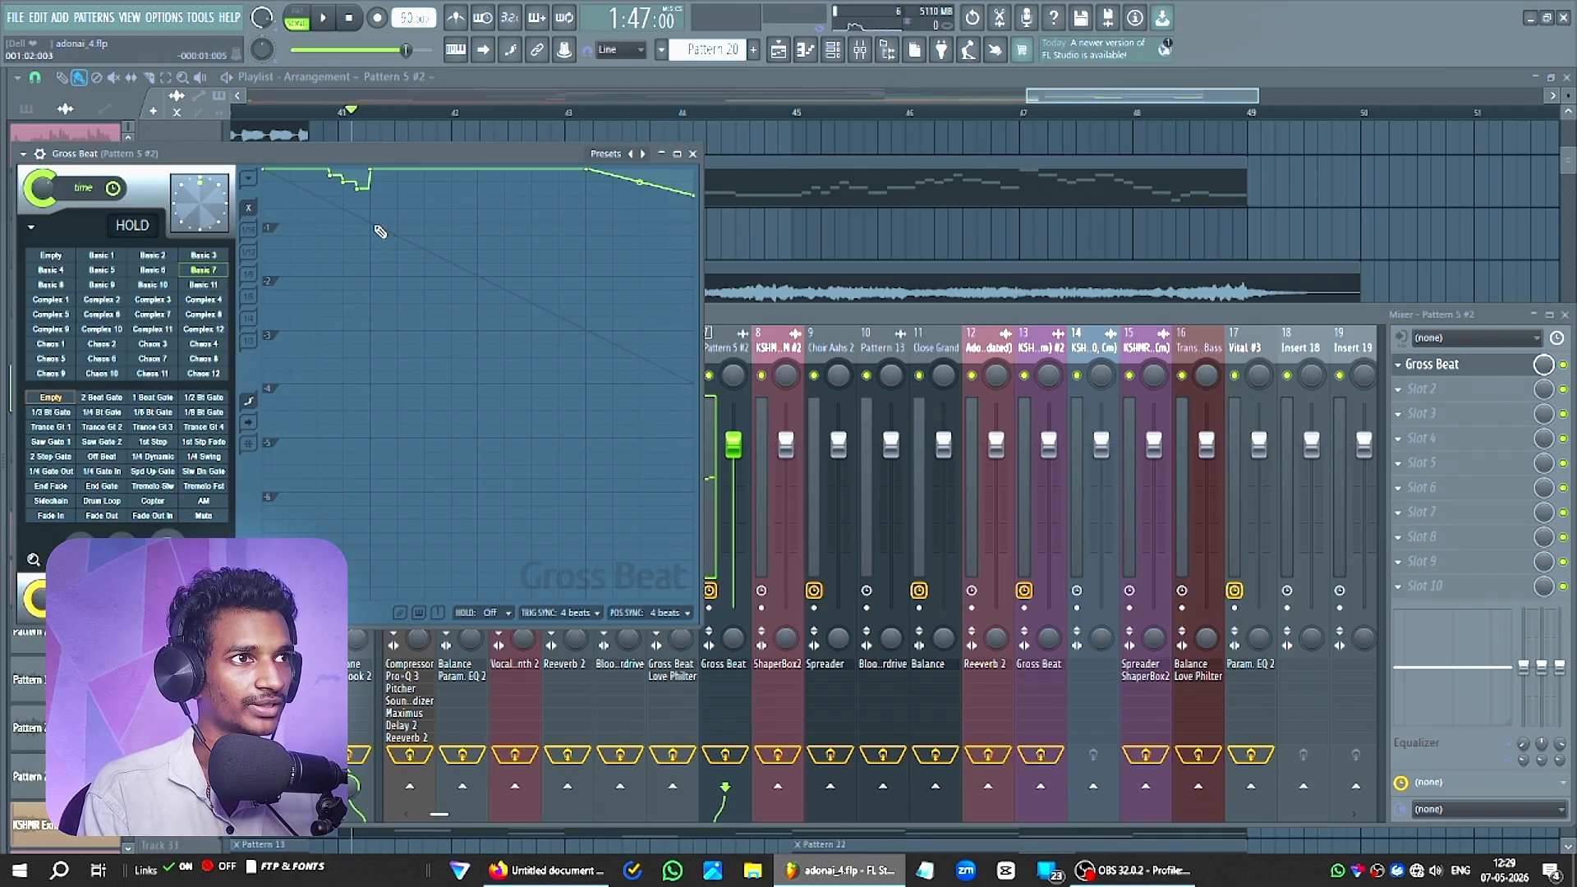
pyautogui.press('space')
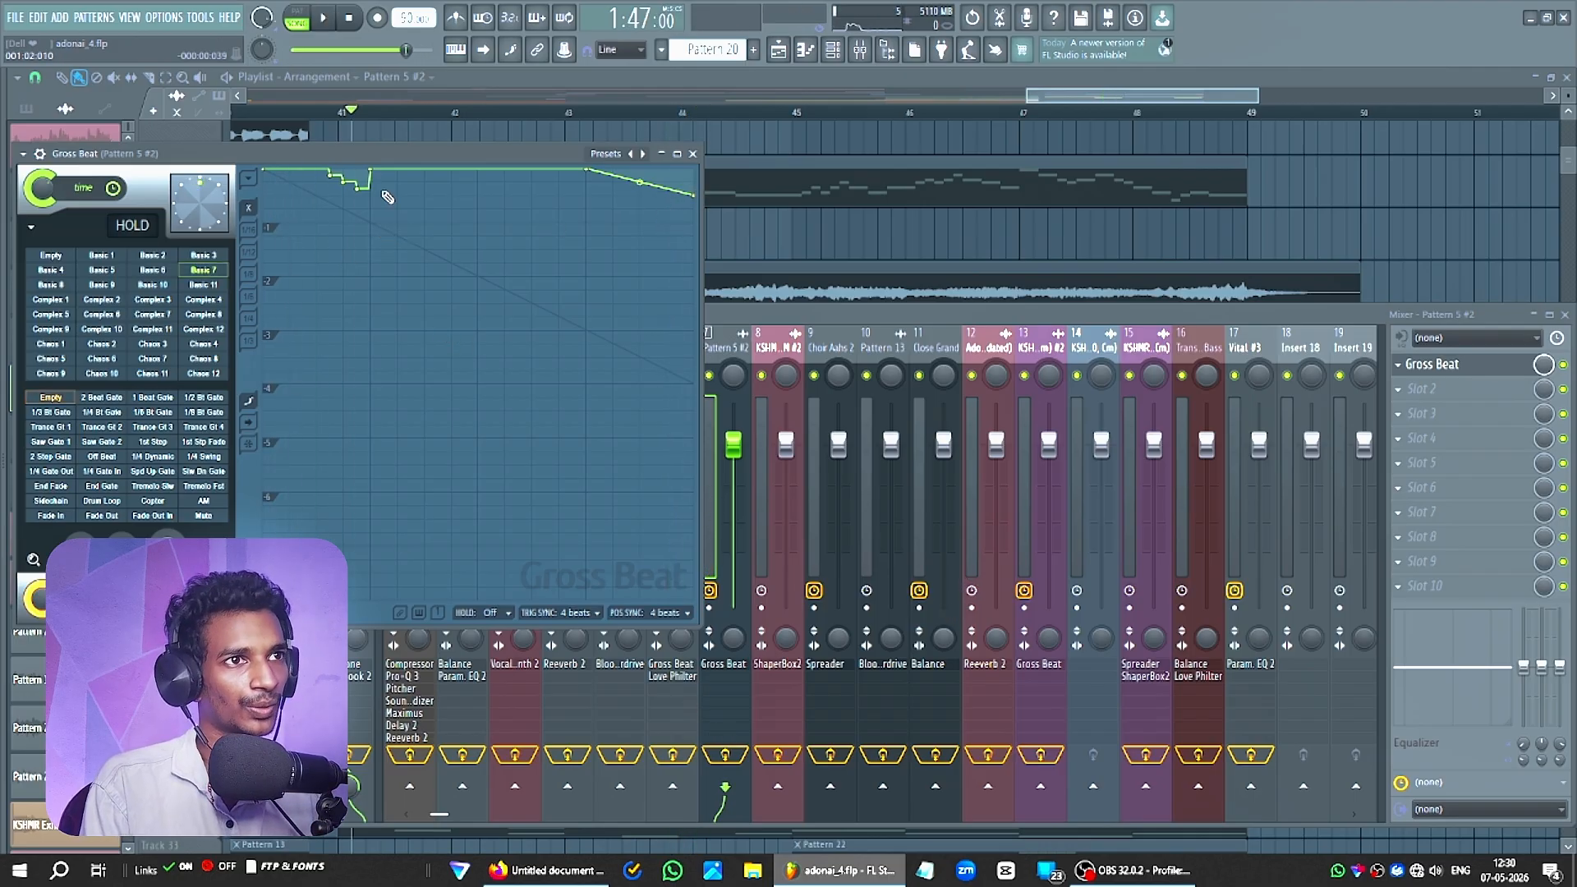
# Close the effect and mixer windows, and solo and play the Pattern 17 audio on Track 30.
pyautogui.press('F12')
pyautogui.scroll(-2, 220, 465)
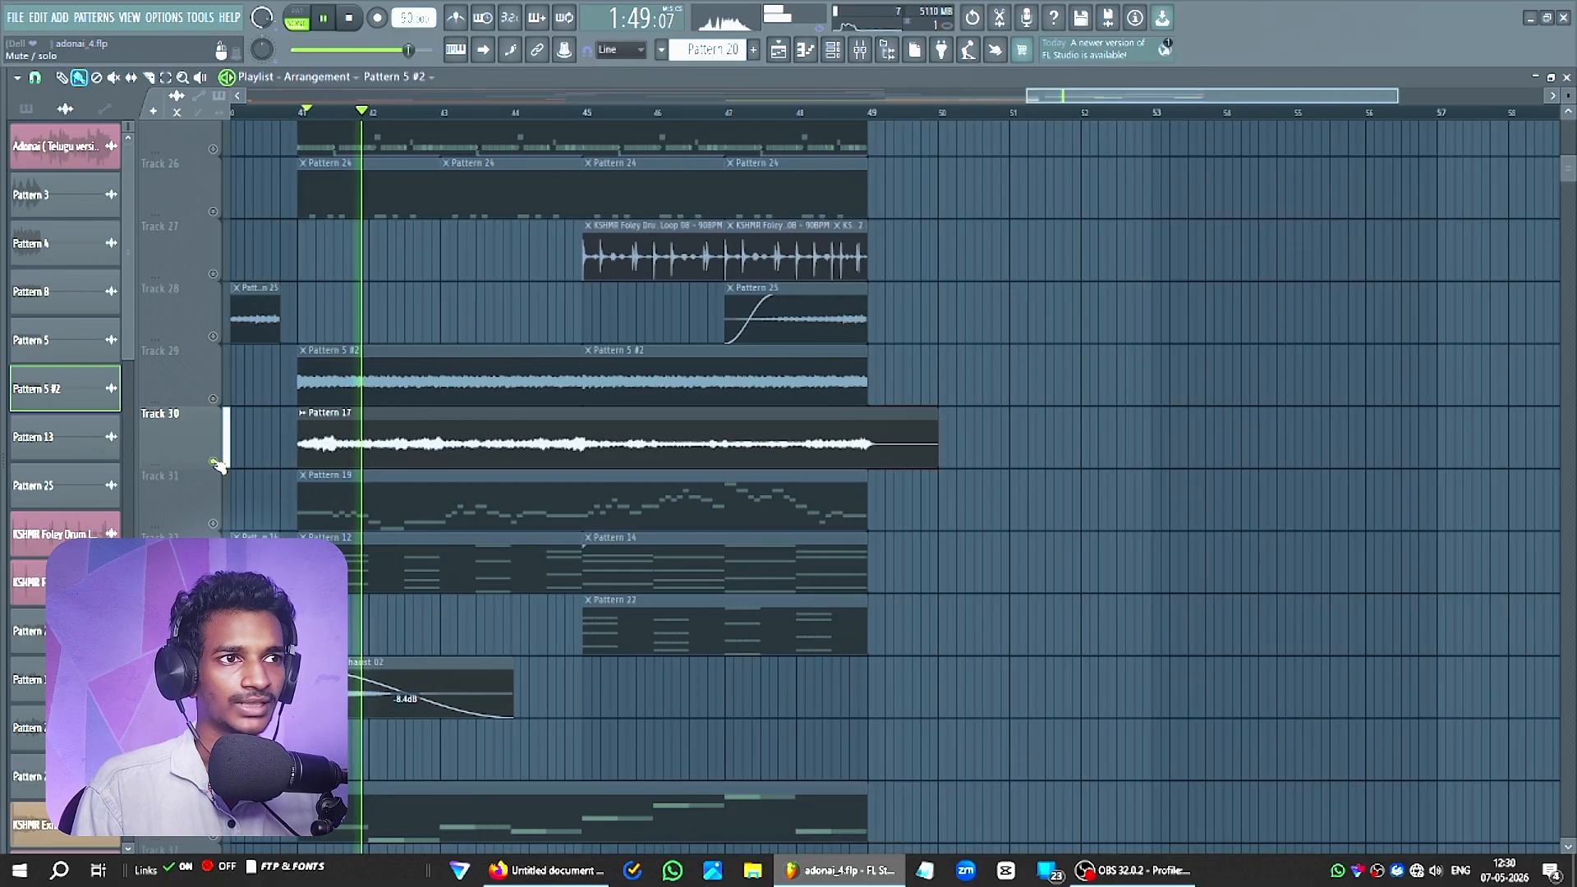
pyautogui.press('space')
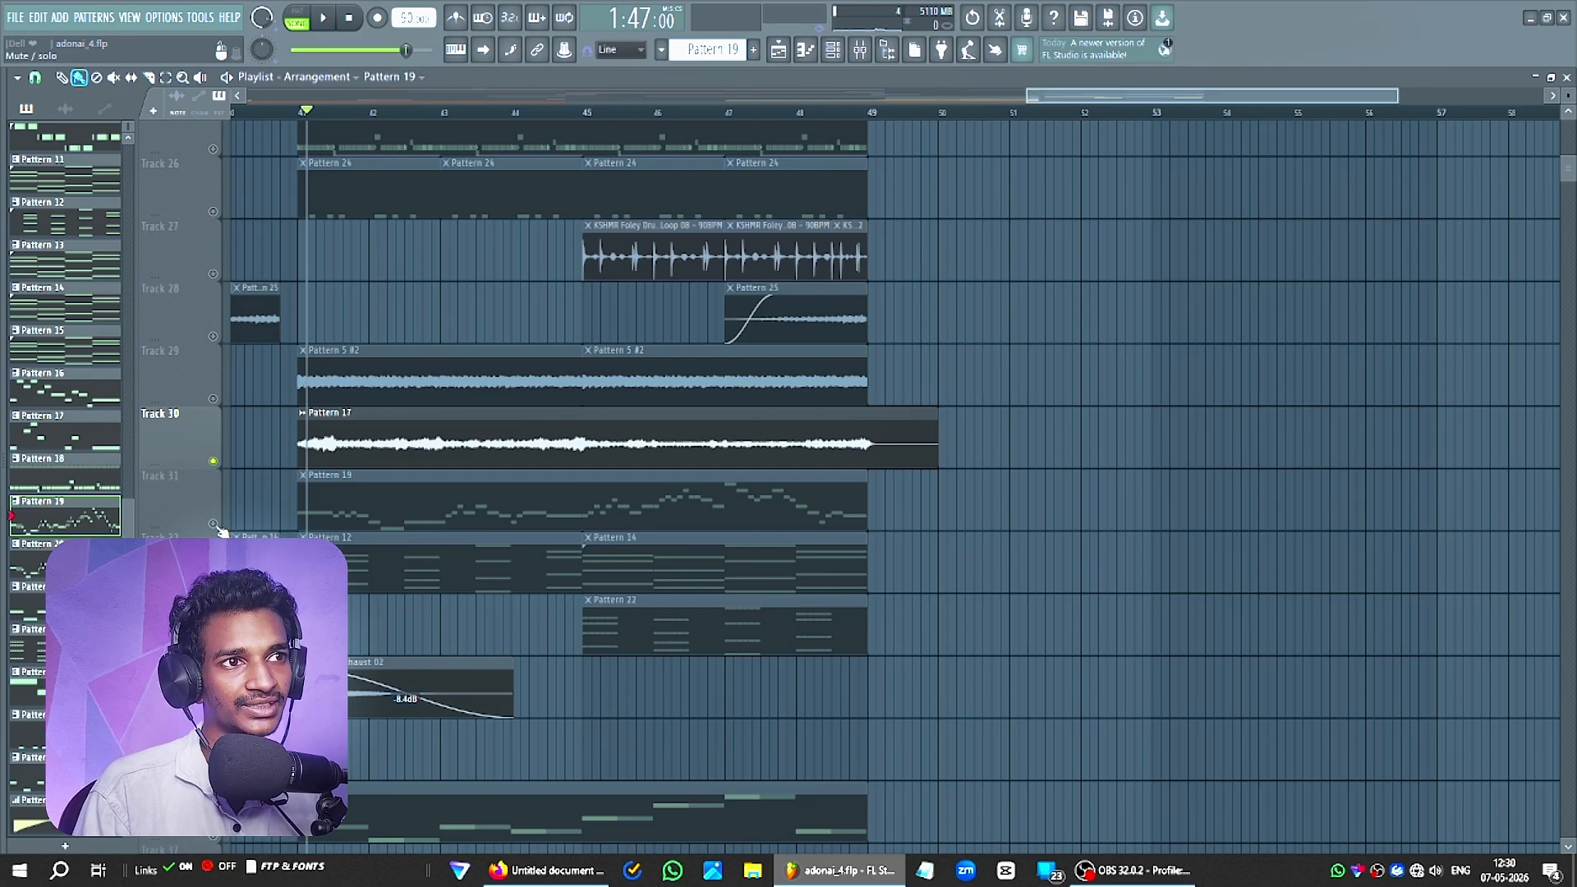
# Unmute Track 31 and open the FLEX instrument on Pattern 19's Choir Aahs 2 channel.
pyautogui.click(214, 525)
pyautogui.doubleClick(362, 506)
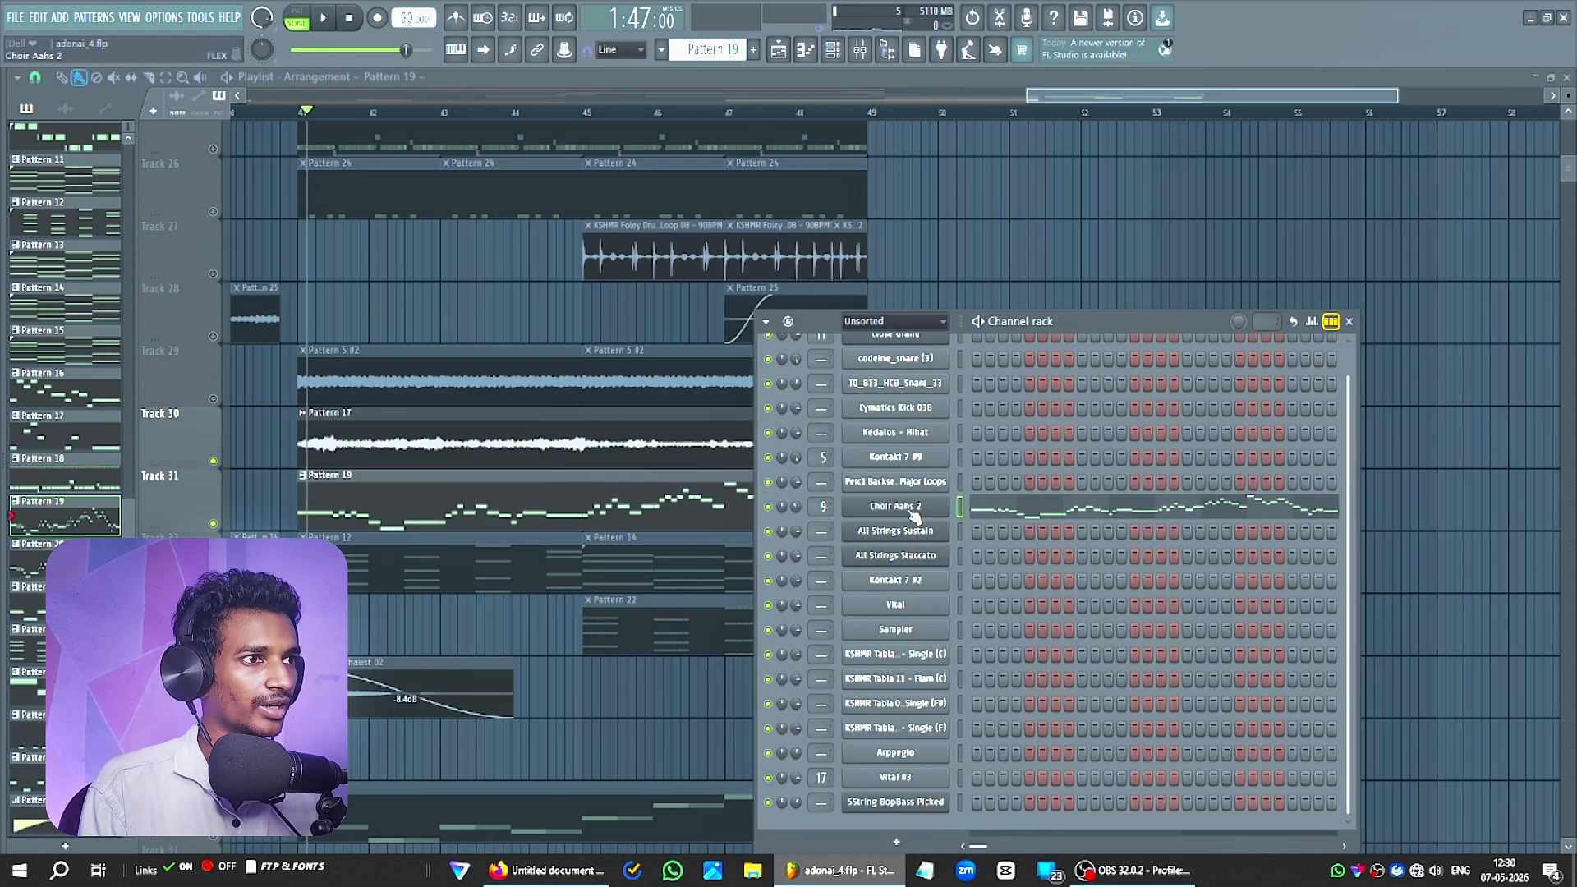
pyautogui.click(906, 505)
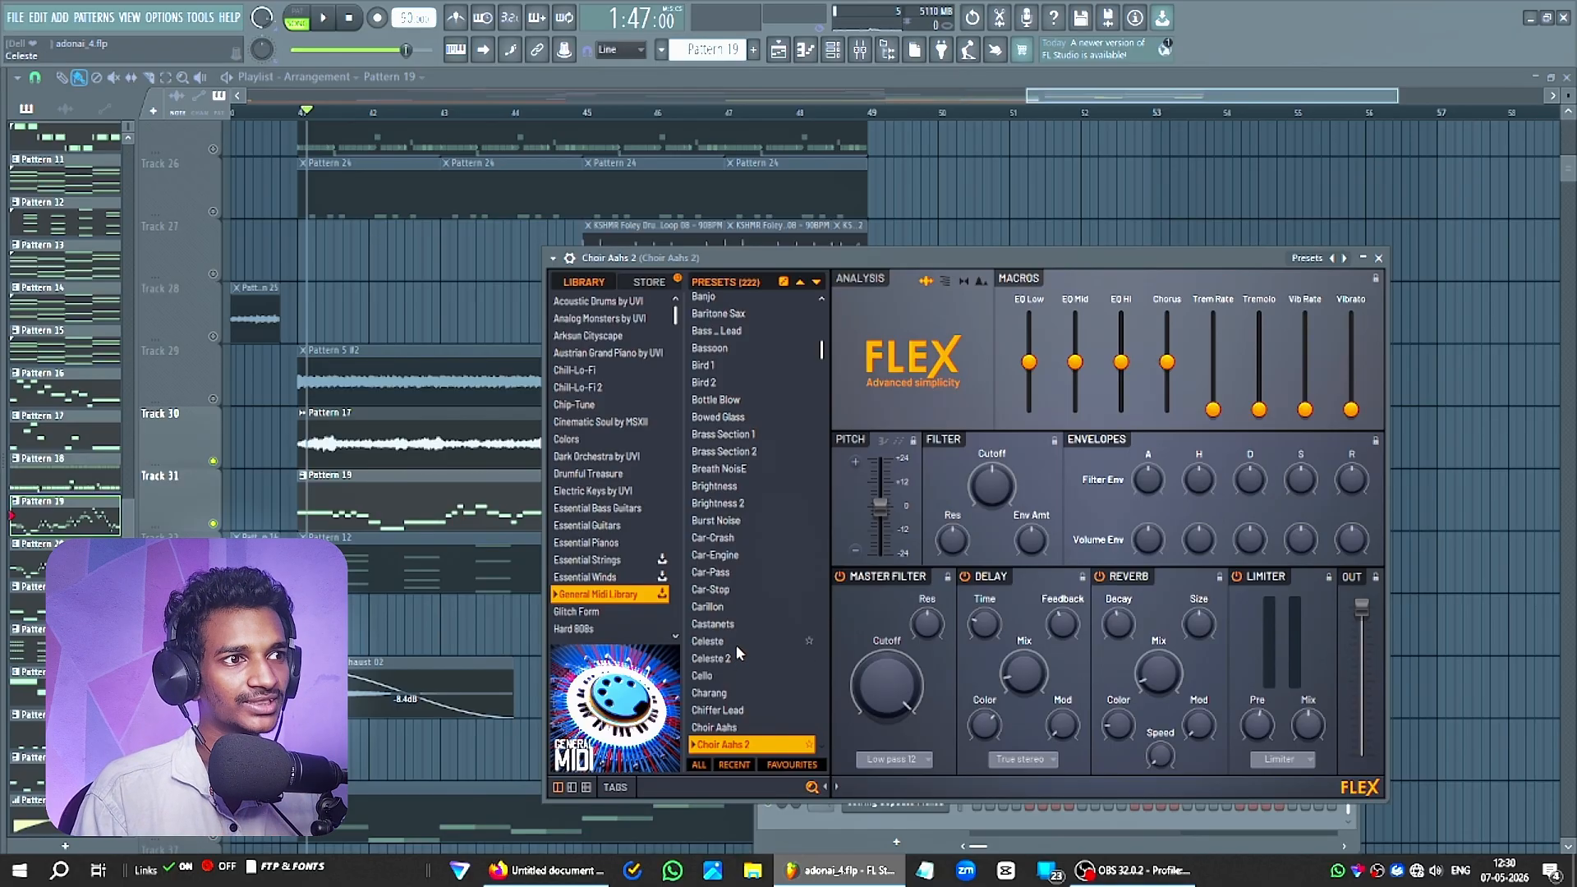
# Play Pattern 17 and Pattern 19 together from bar 41, and mute Track 30 to hear Track 31's choir melody alone.
pyautogui.press('space')
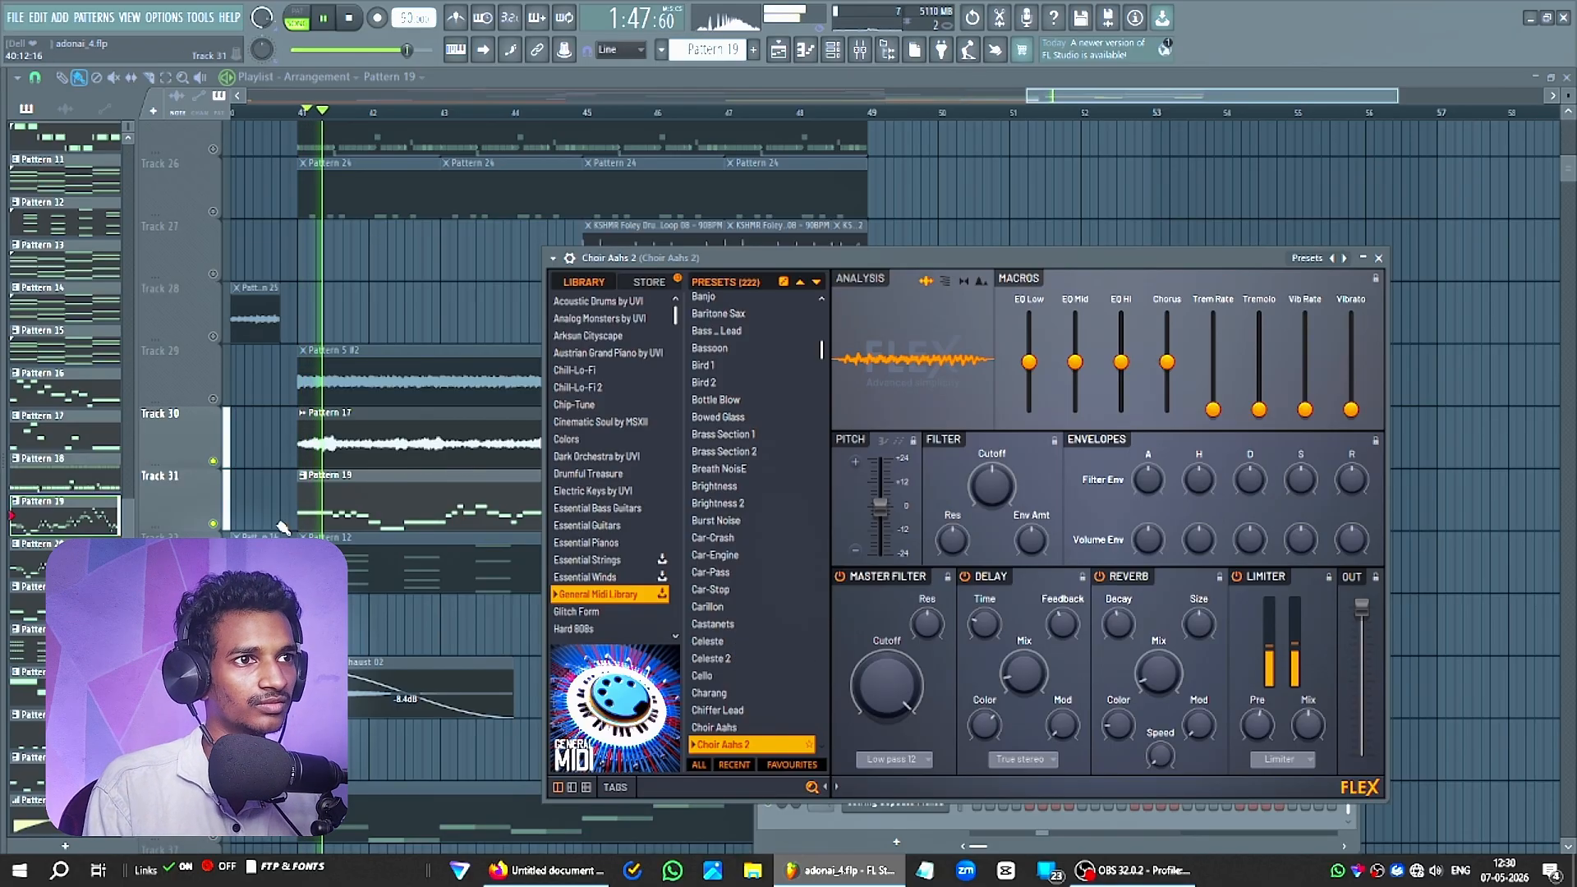
pyautogui.click(215, 462)
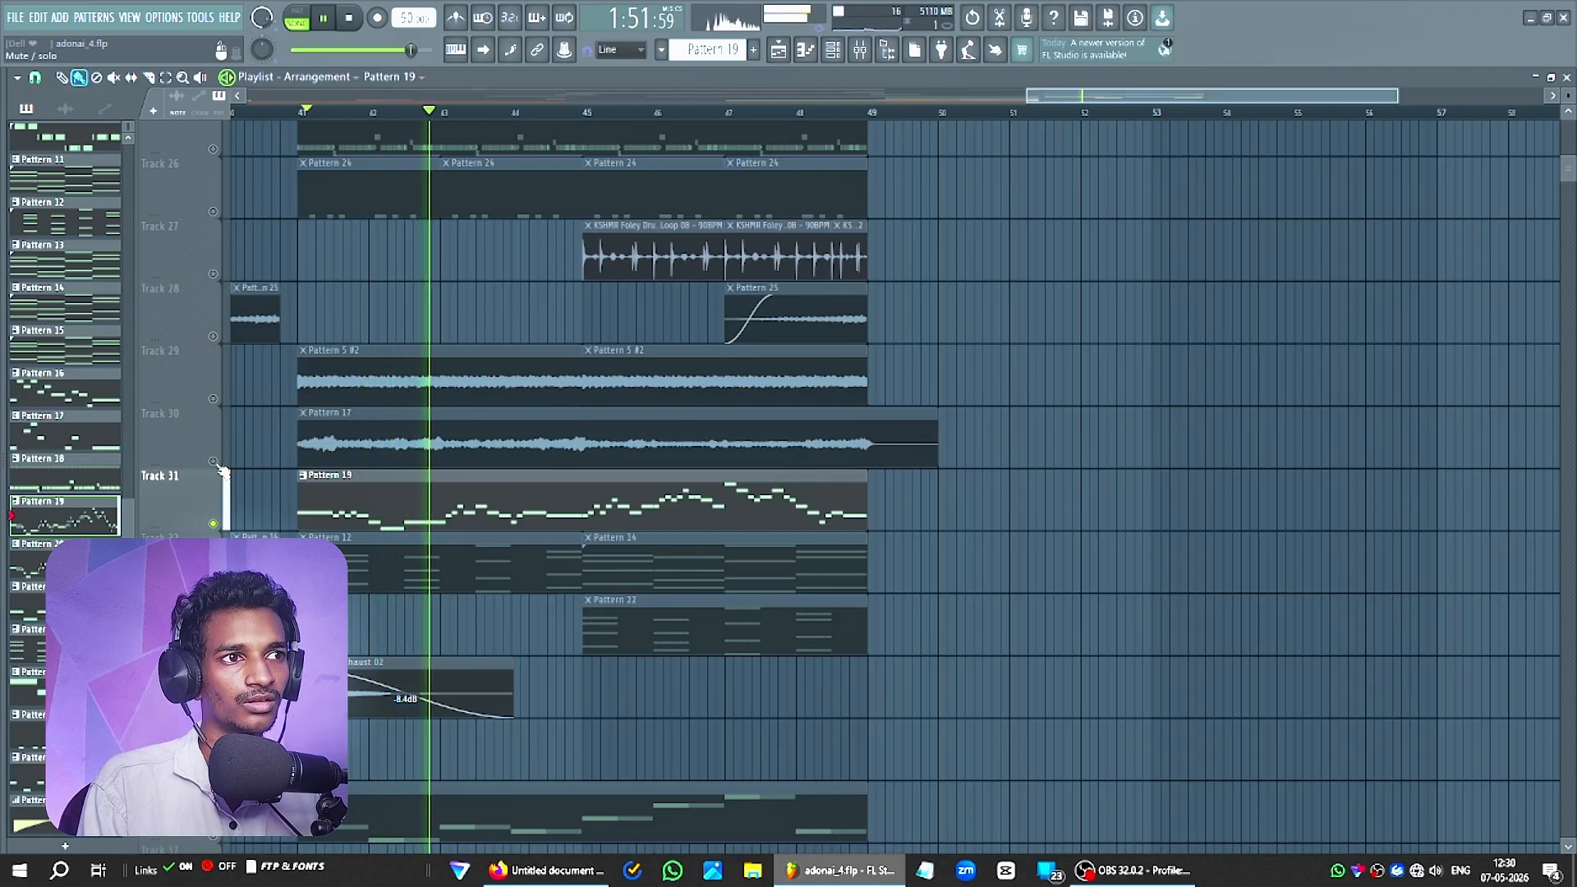
pyautogui.press('space')
pyautogui.click(214, 462)
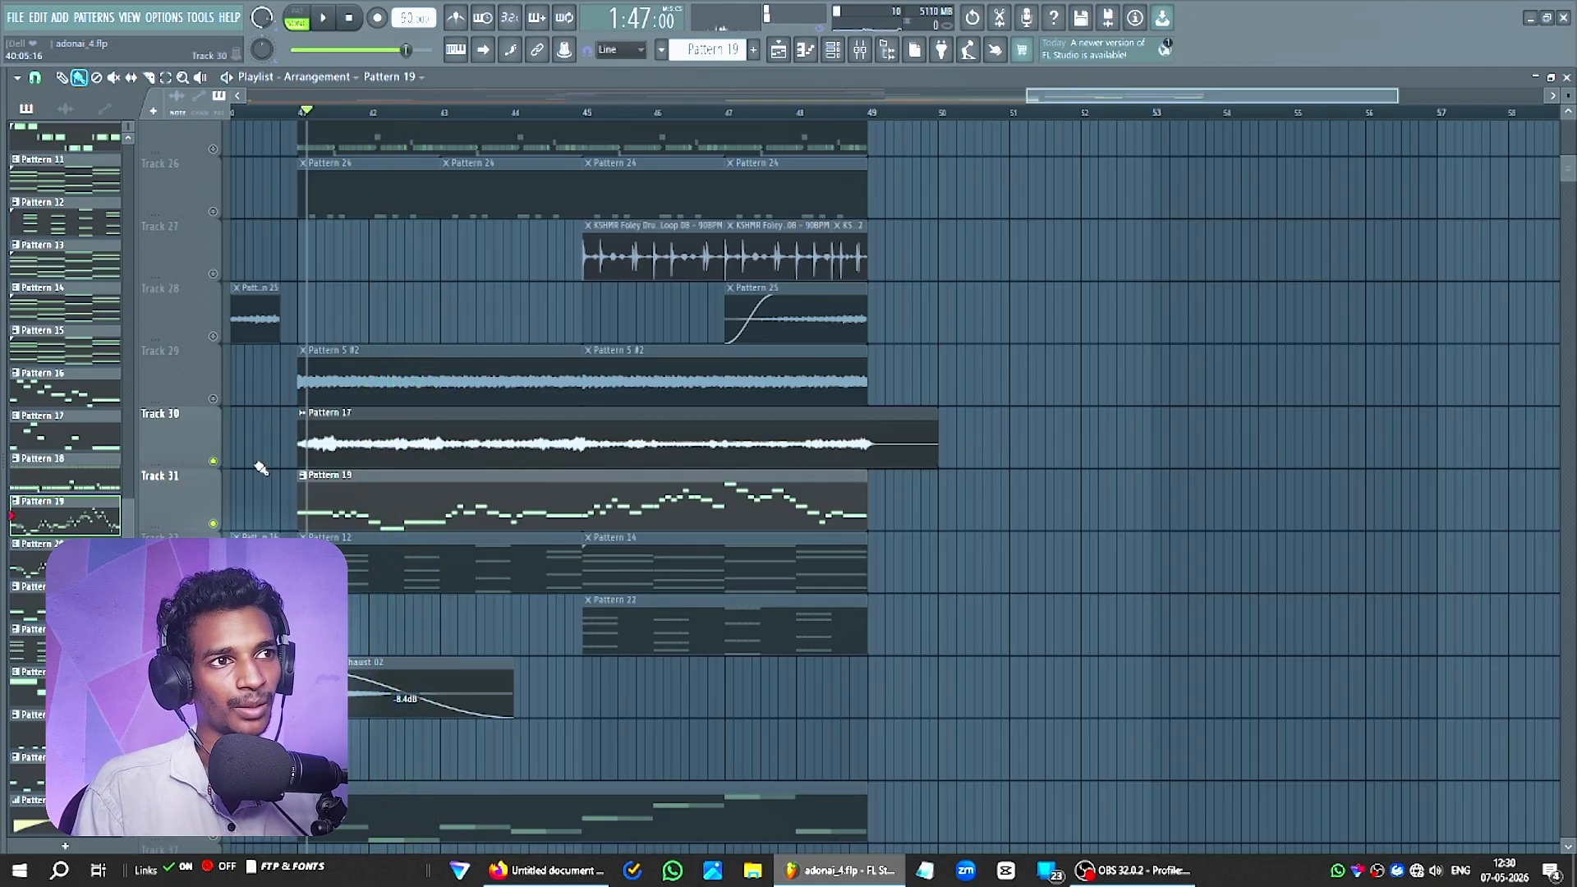
# Solo Track 32 and play its Pattern 12 chords from bar 41.
pyautogui.scroll(-1, 267, 505)
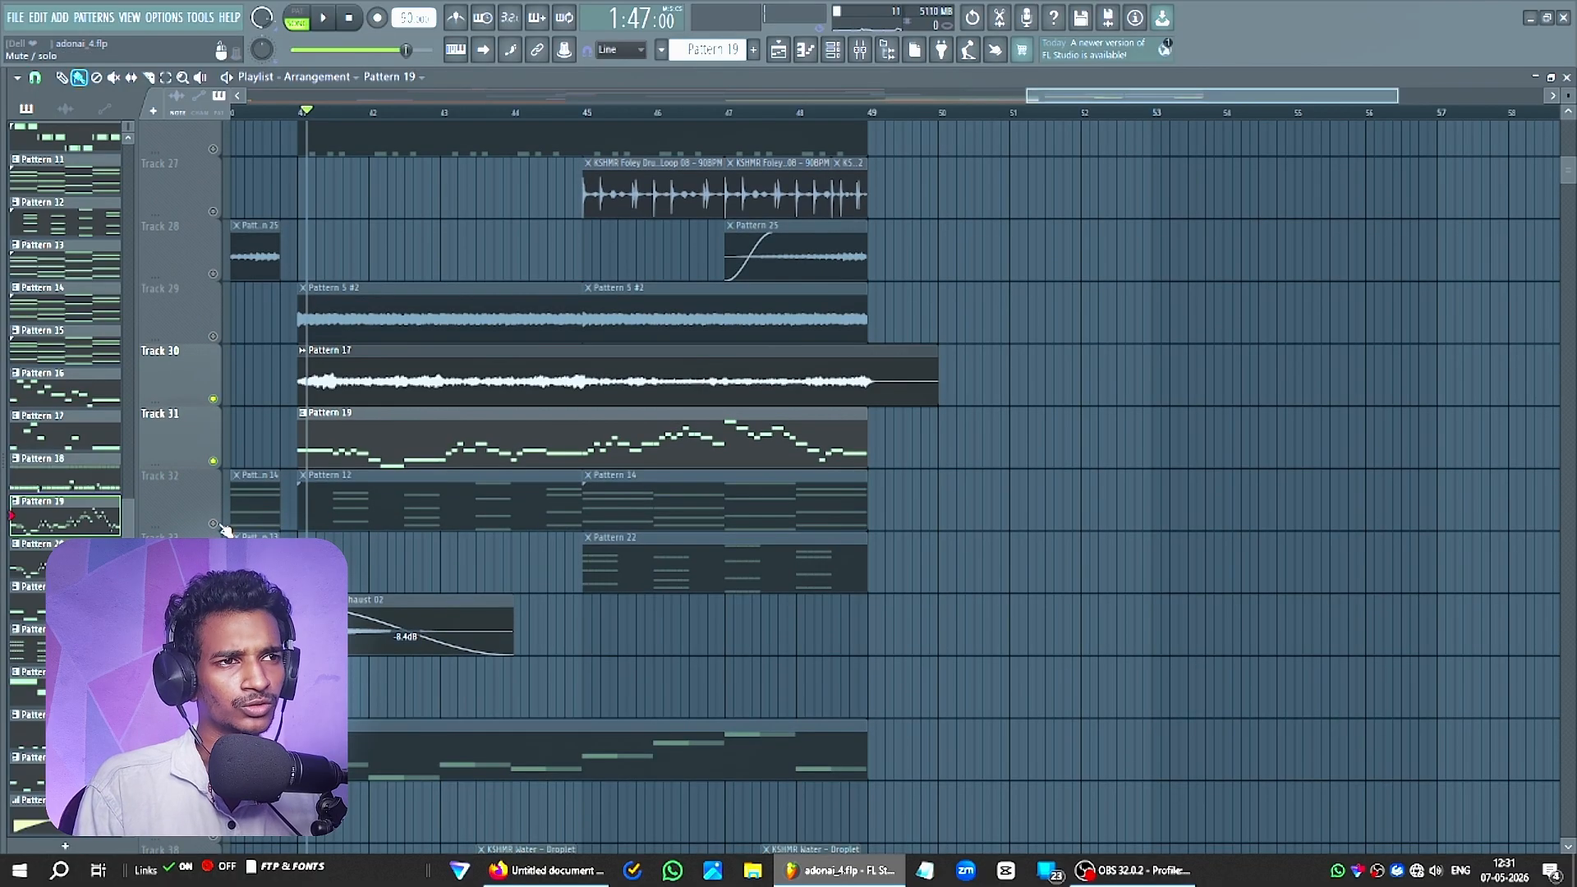
pyautogui.rightClick(213, 524)
pyautogui.press('space')
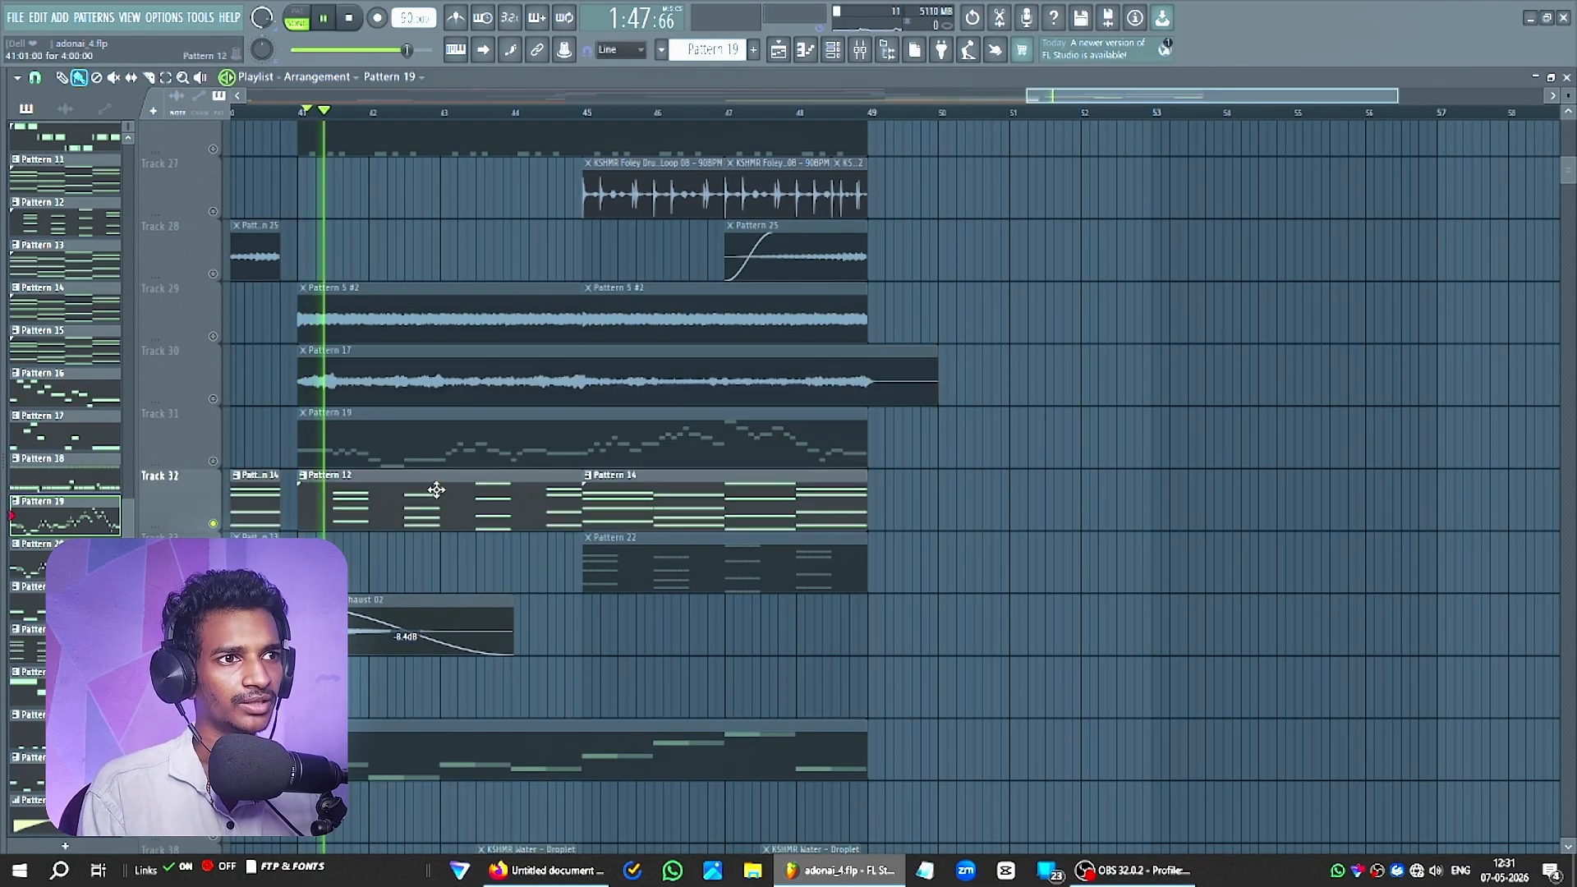
pyautogui.press('space')
# Unmute Track 33 alongside Track 32 and play Pattern 14 together with Pattern 22 from bar 45.
pyautogui.click(214, 585)
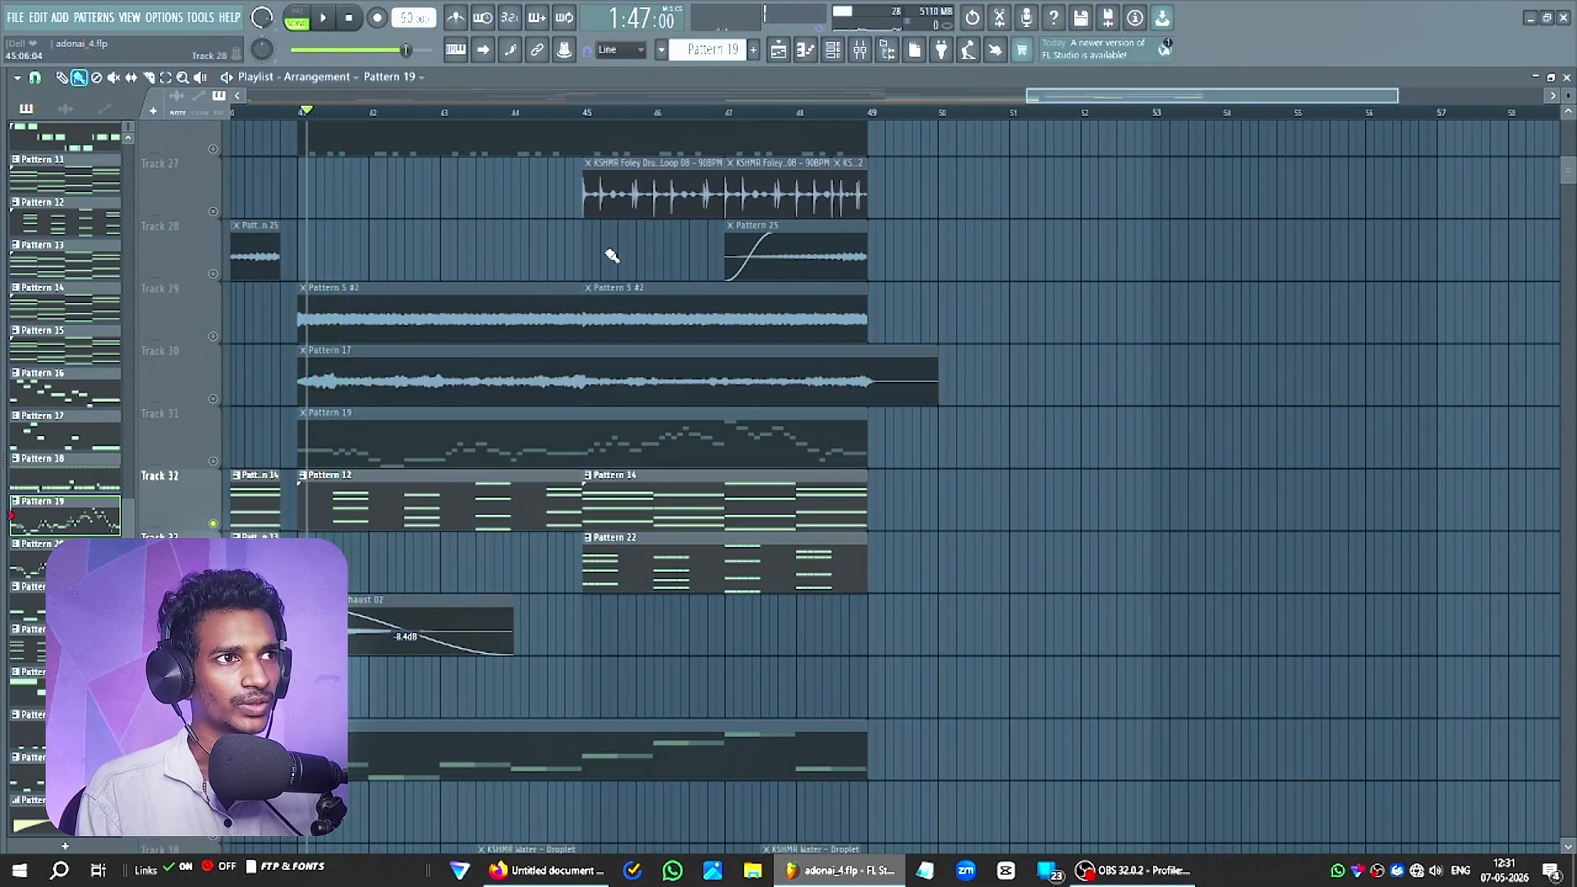
pyautogui.click(586, 114)
pyautogui.press('space')
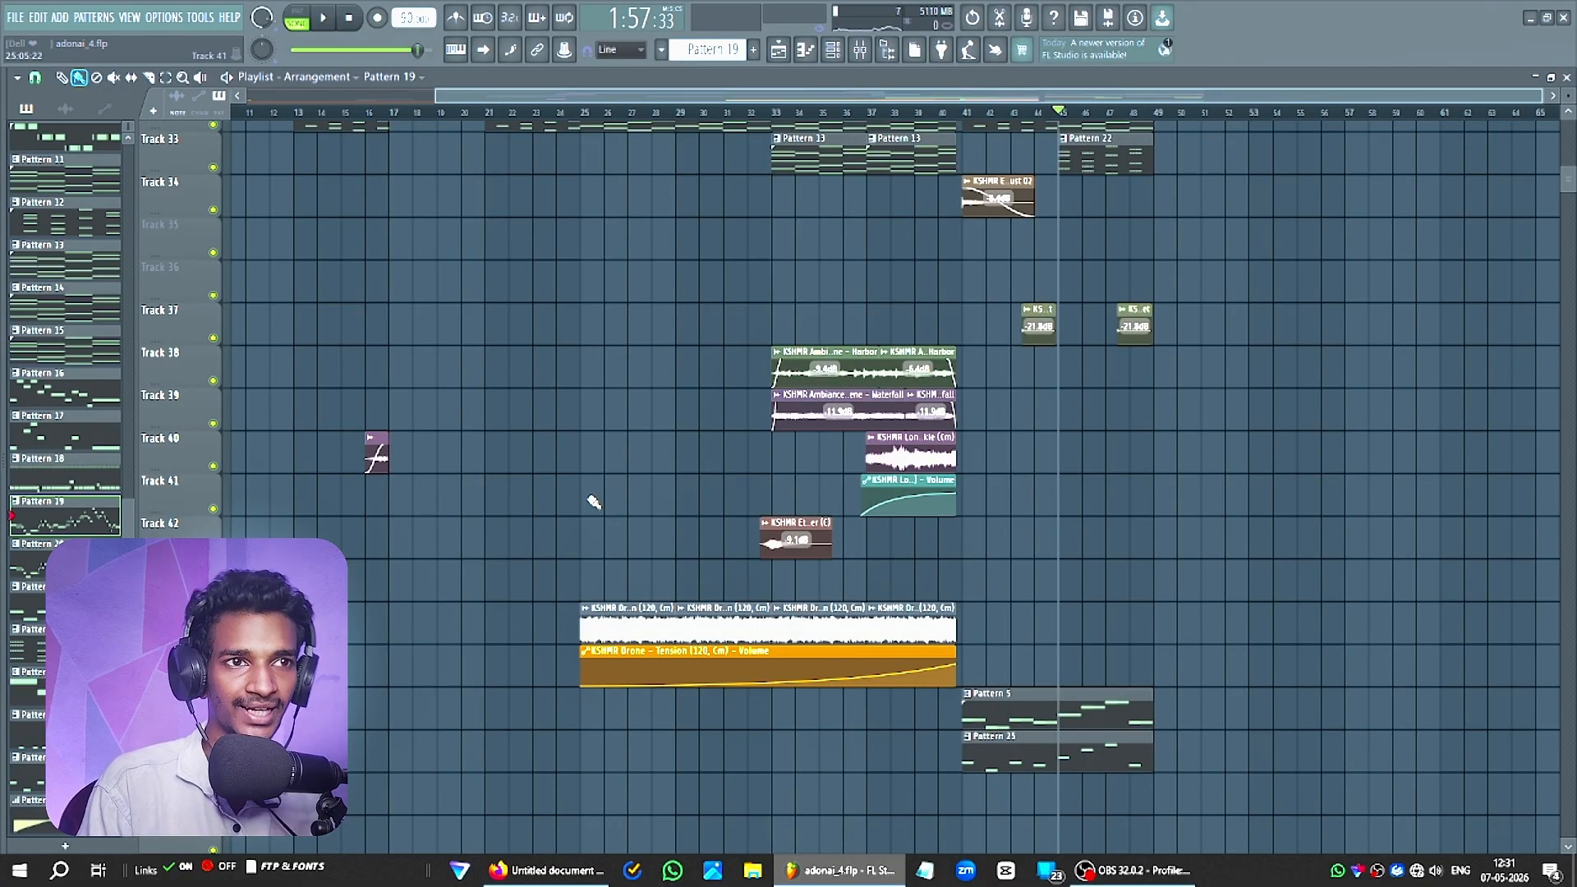
# Select the KSHMR ambiance, flute and drone clips on Tracks 38 to 45 and compare bars 37 to 41 with and without them.
pyautogui.scroll(3, 990, 537)
pyautogui.moveTo(1099, 584); pyautogui.dragTo(1078, 582)
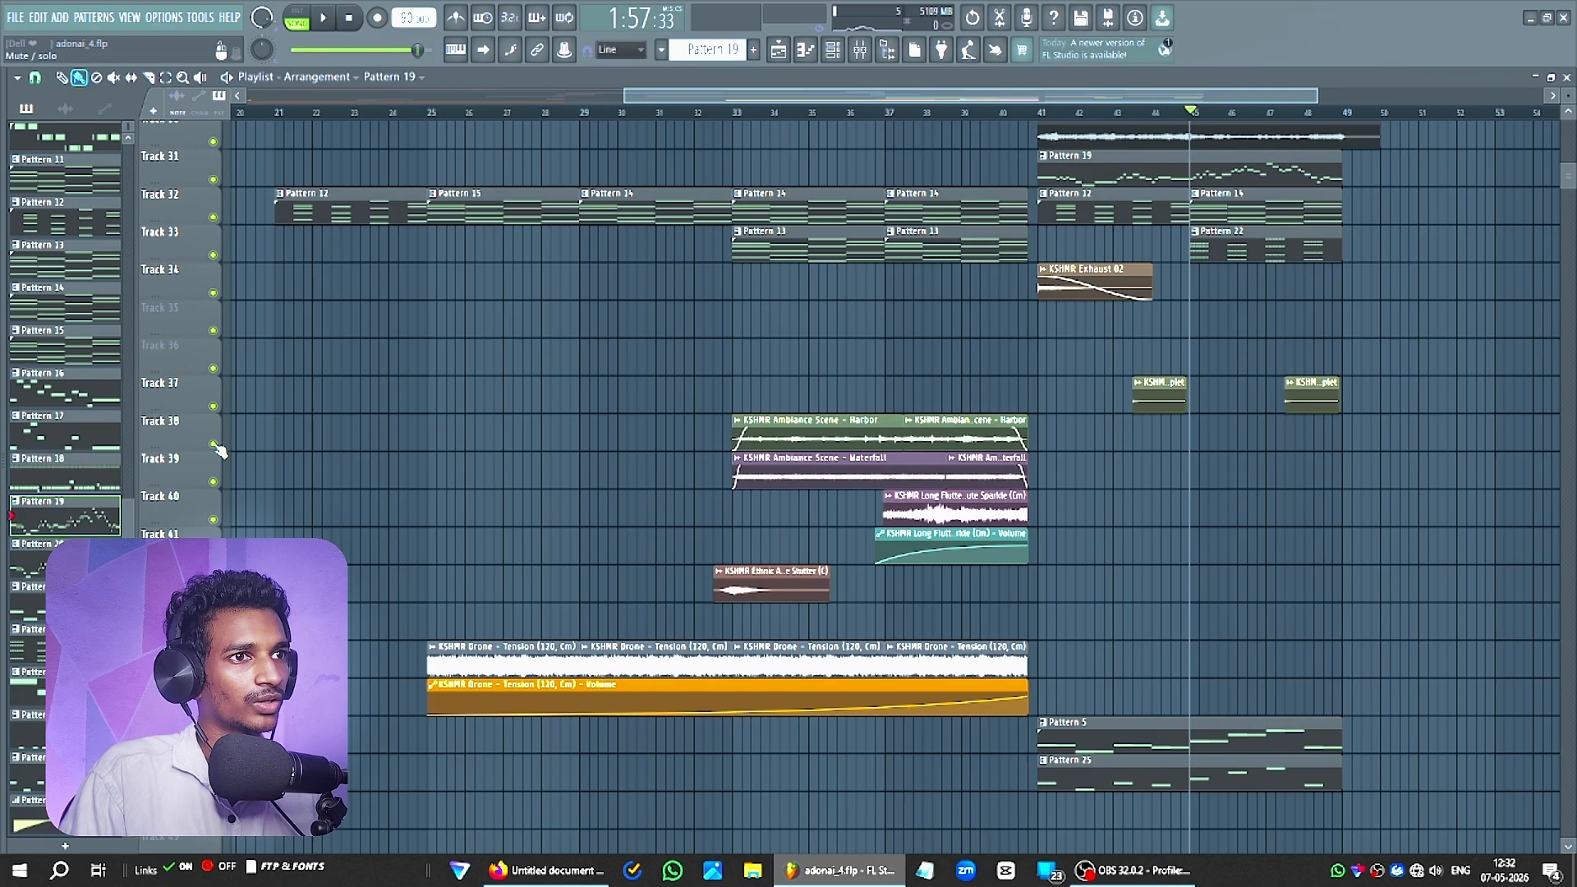
pyautogui.scroll(-4, 475, 447)
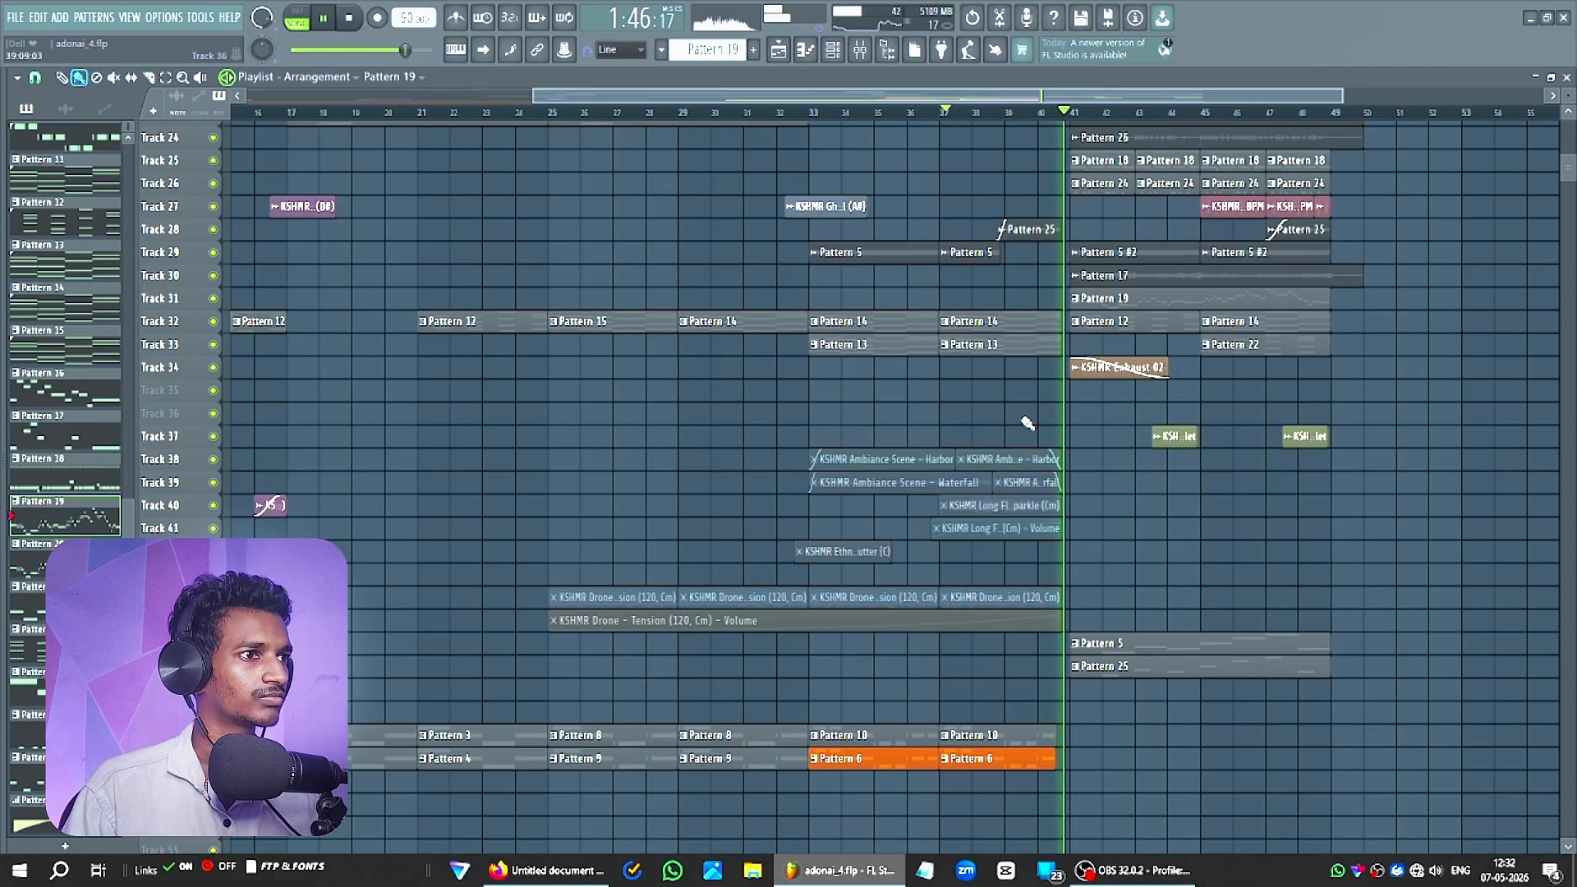
pyautogui.press('space')
pyautogui.moveTo(1025, 422); pyautogui.dragTo(578, 624)
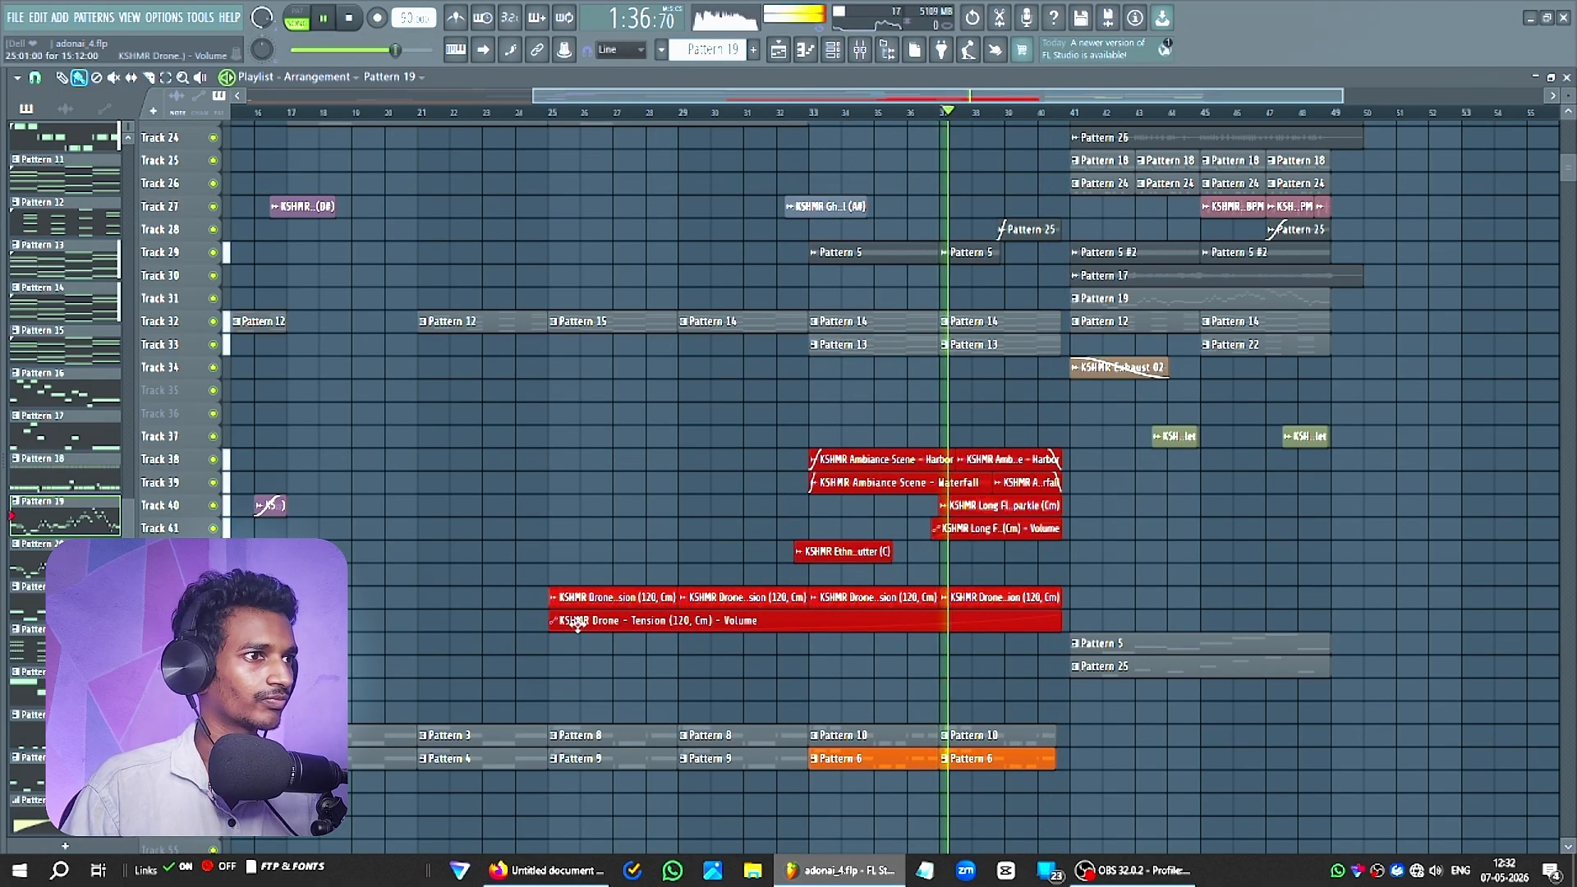
pyautogui.click(1109, 553)
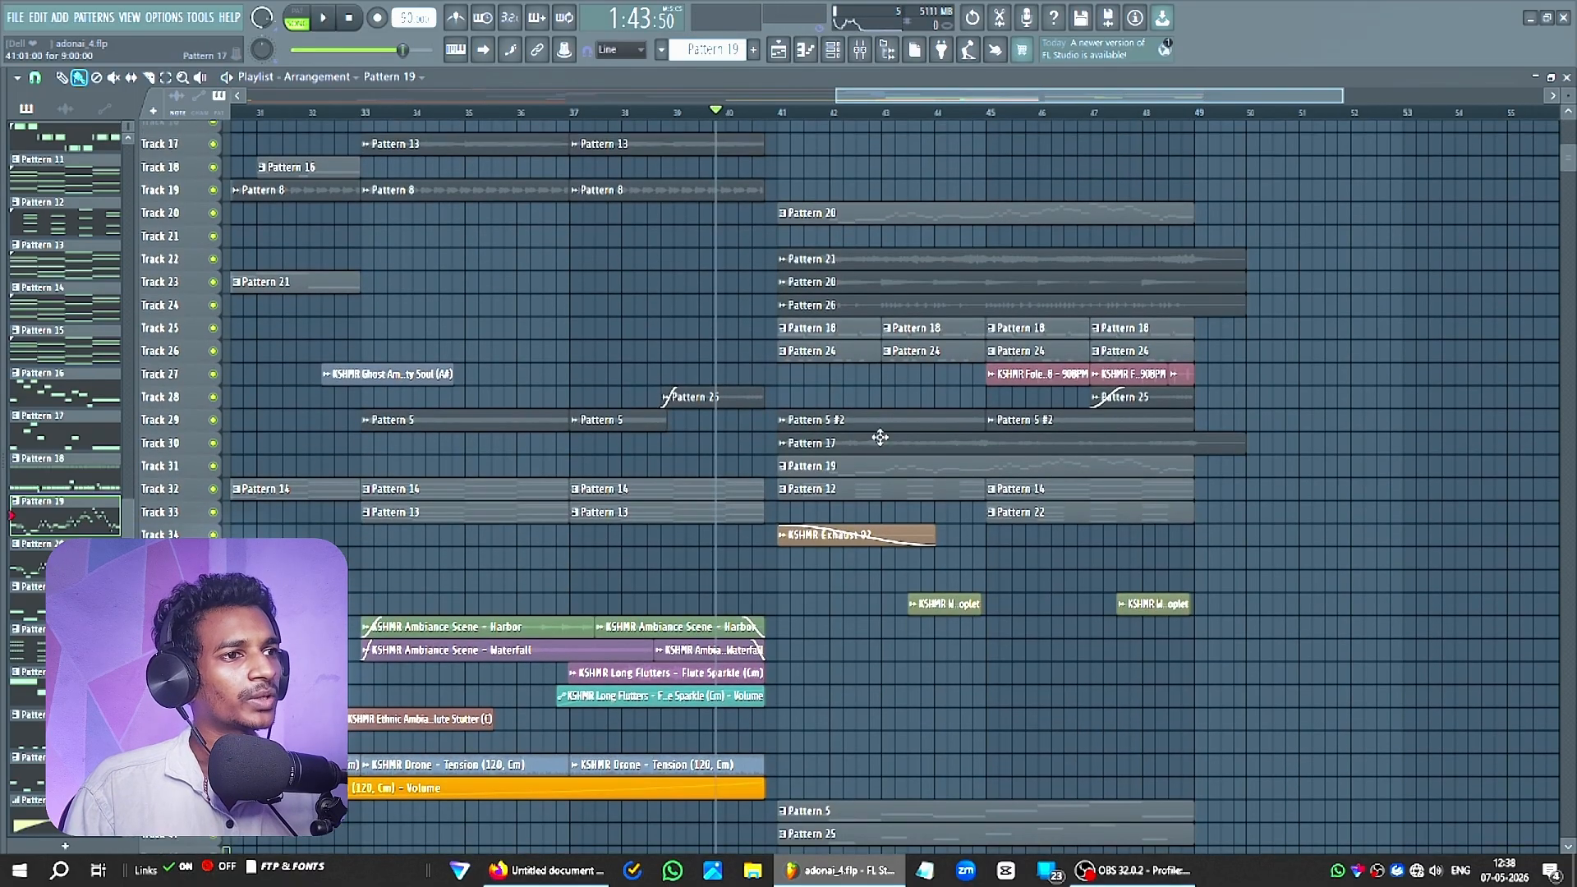
# Examine the whole arrangement in the playlist, from the vocal tracks down to the KSHMR effect clips.
pyautogui.scroll(-2, 880, 438)
pyautogui.scroll(4, 507, 718)
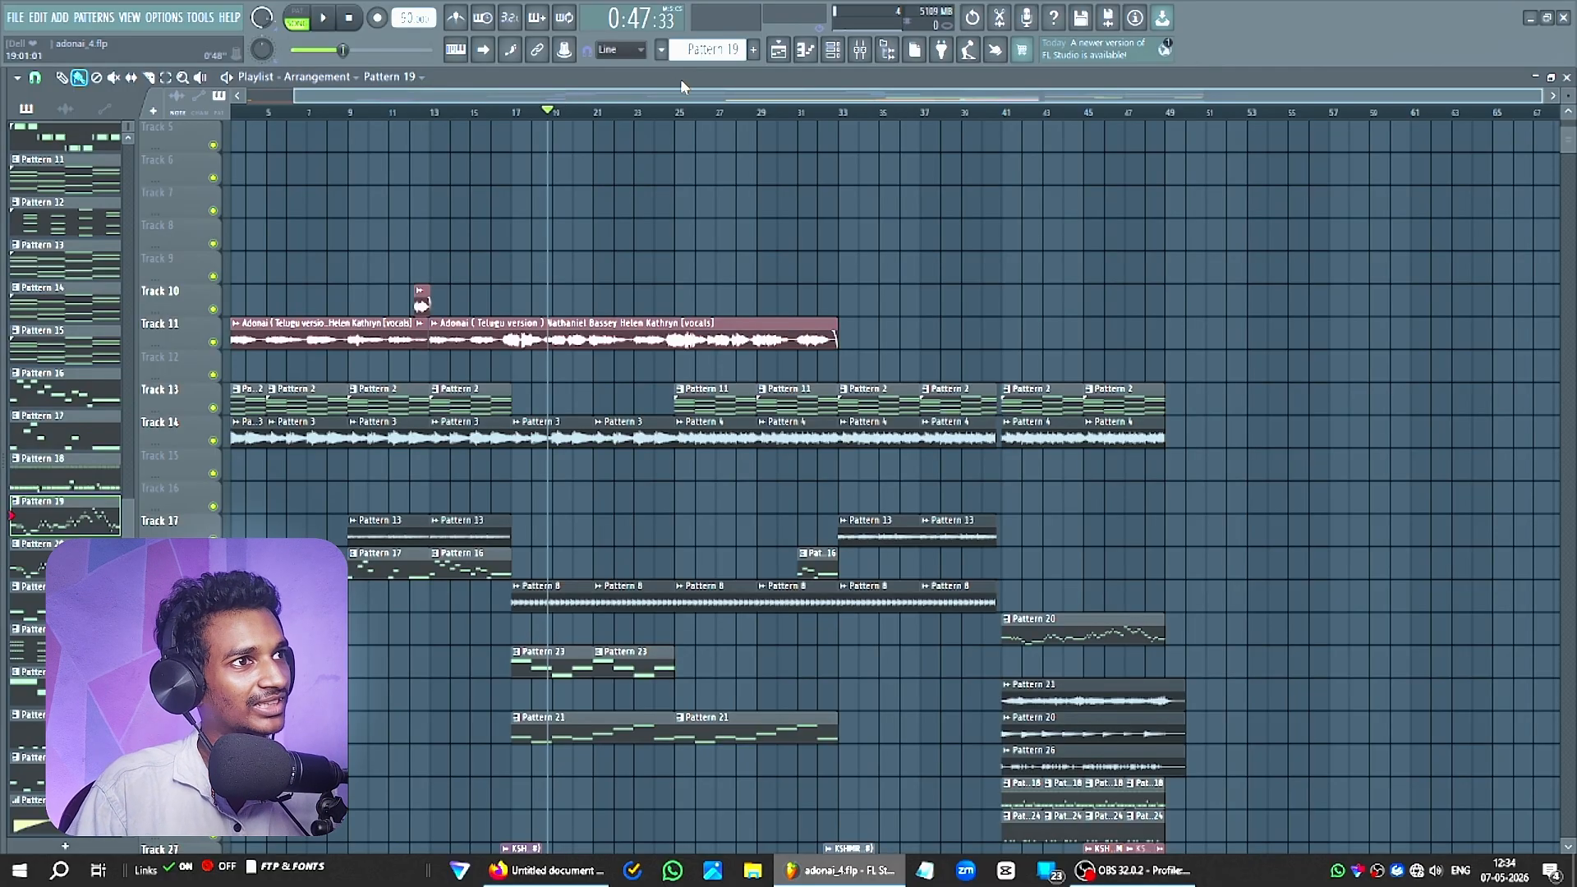
pyautogui.click(786, 114)
pyautogui.scroll(-1, 1049, 544)
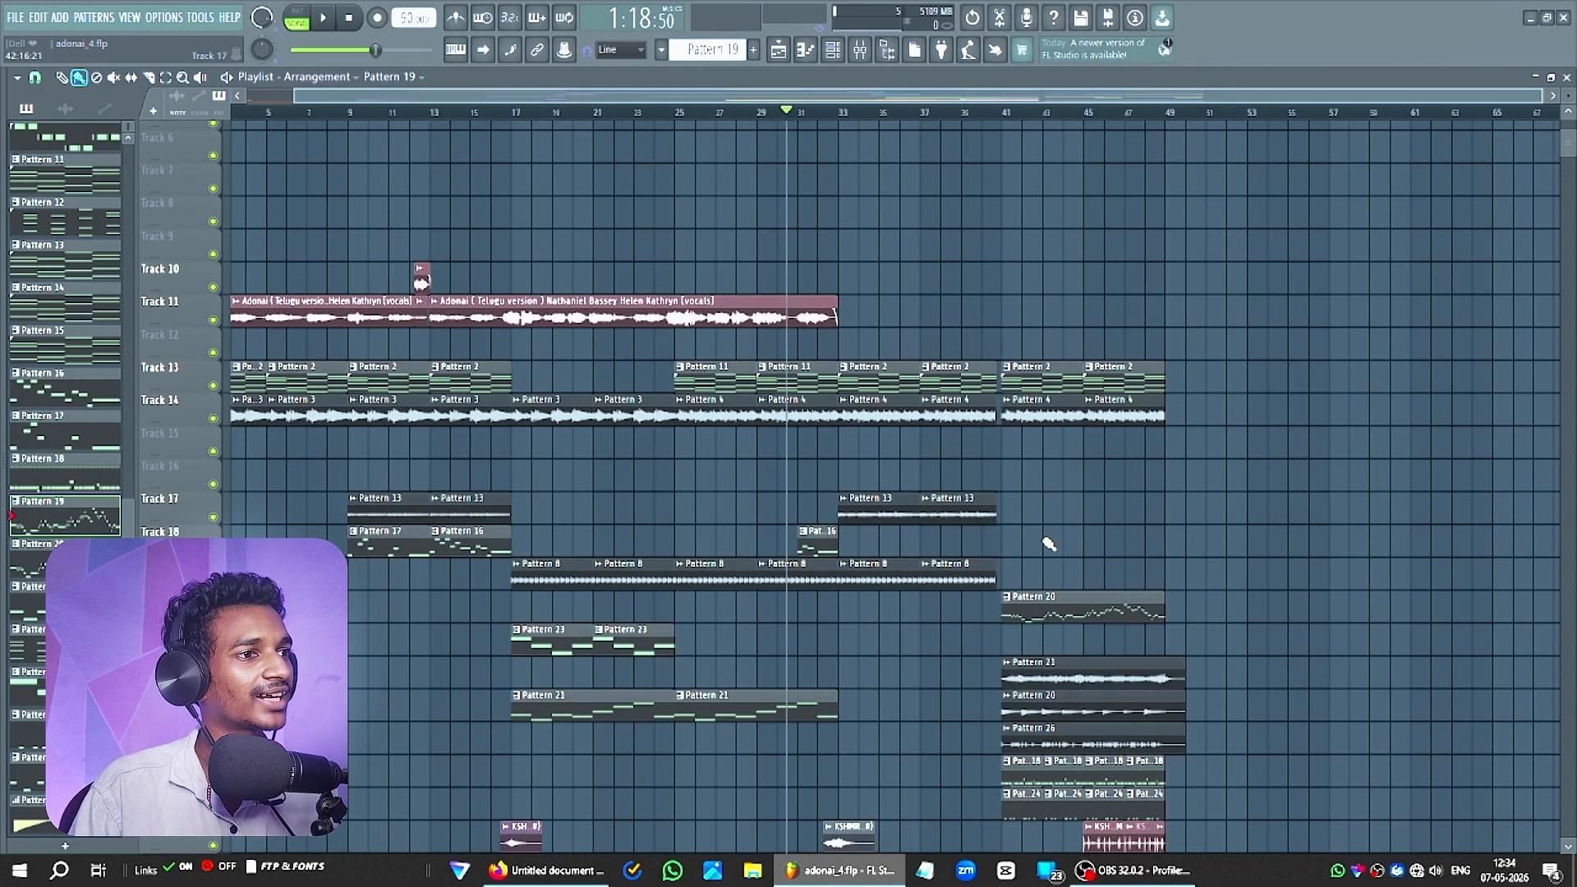
pyautogui.scroll(-8, 1049, 544)
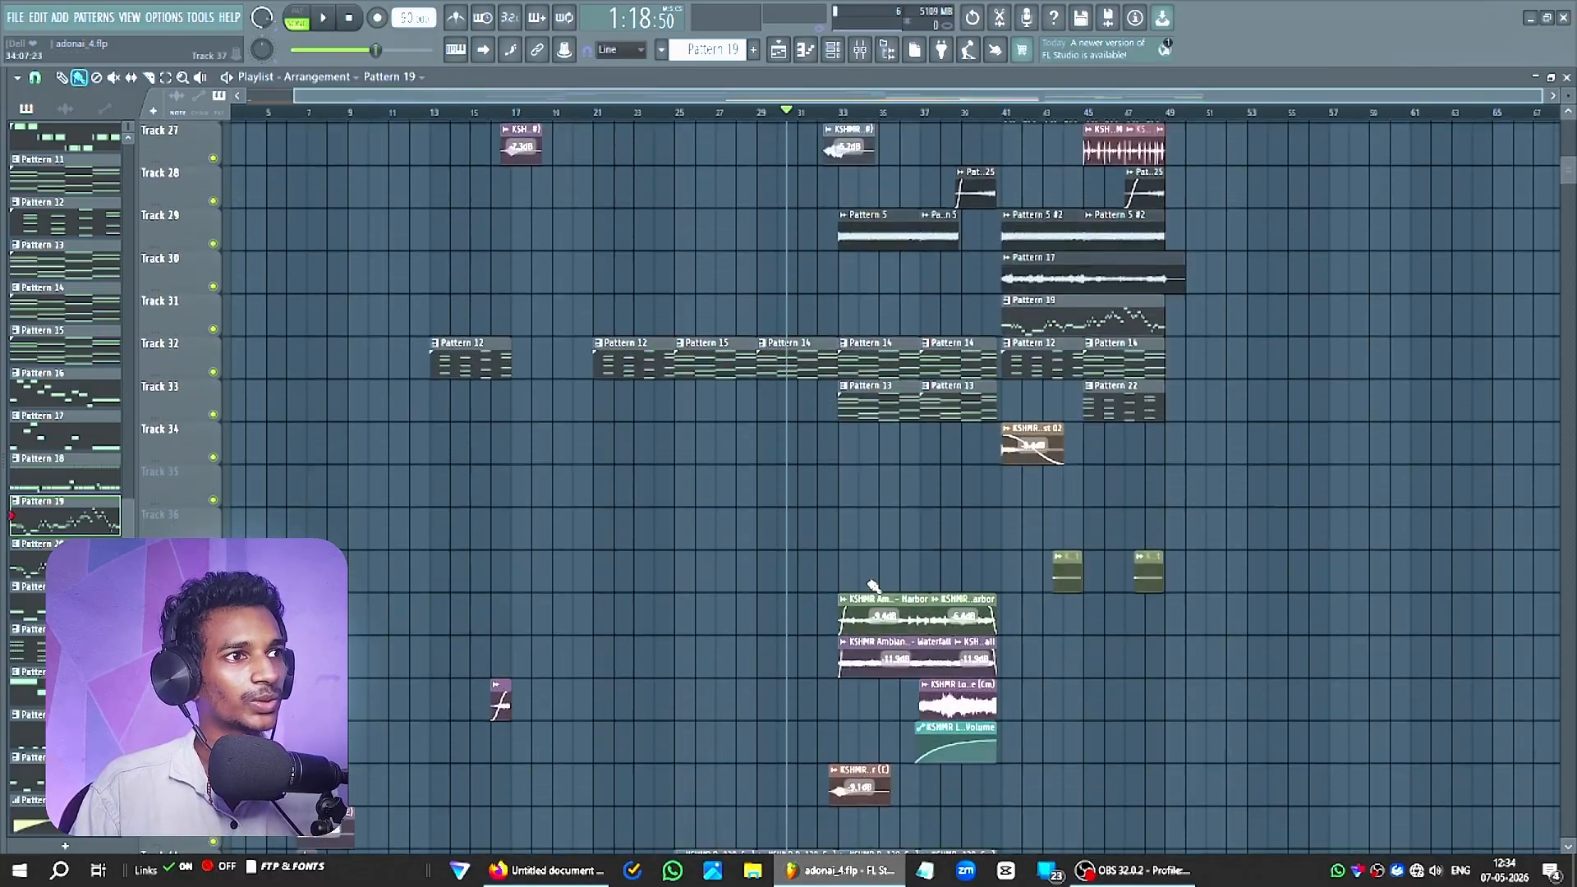
pyautogui.scroll(6, 874, 585)
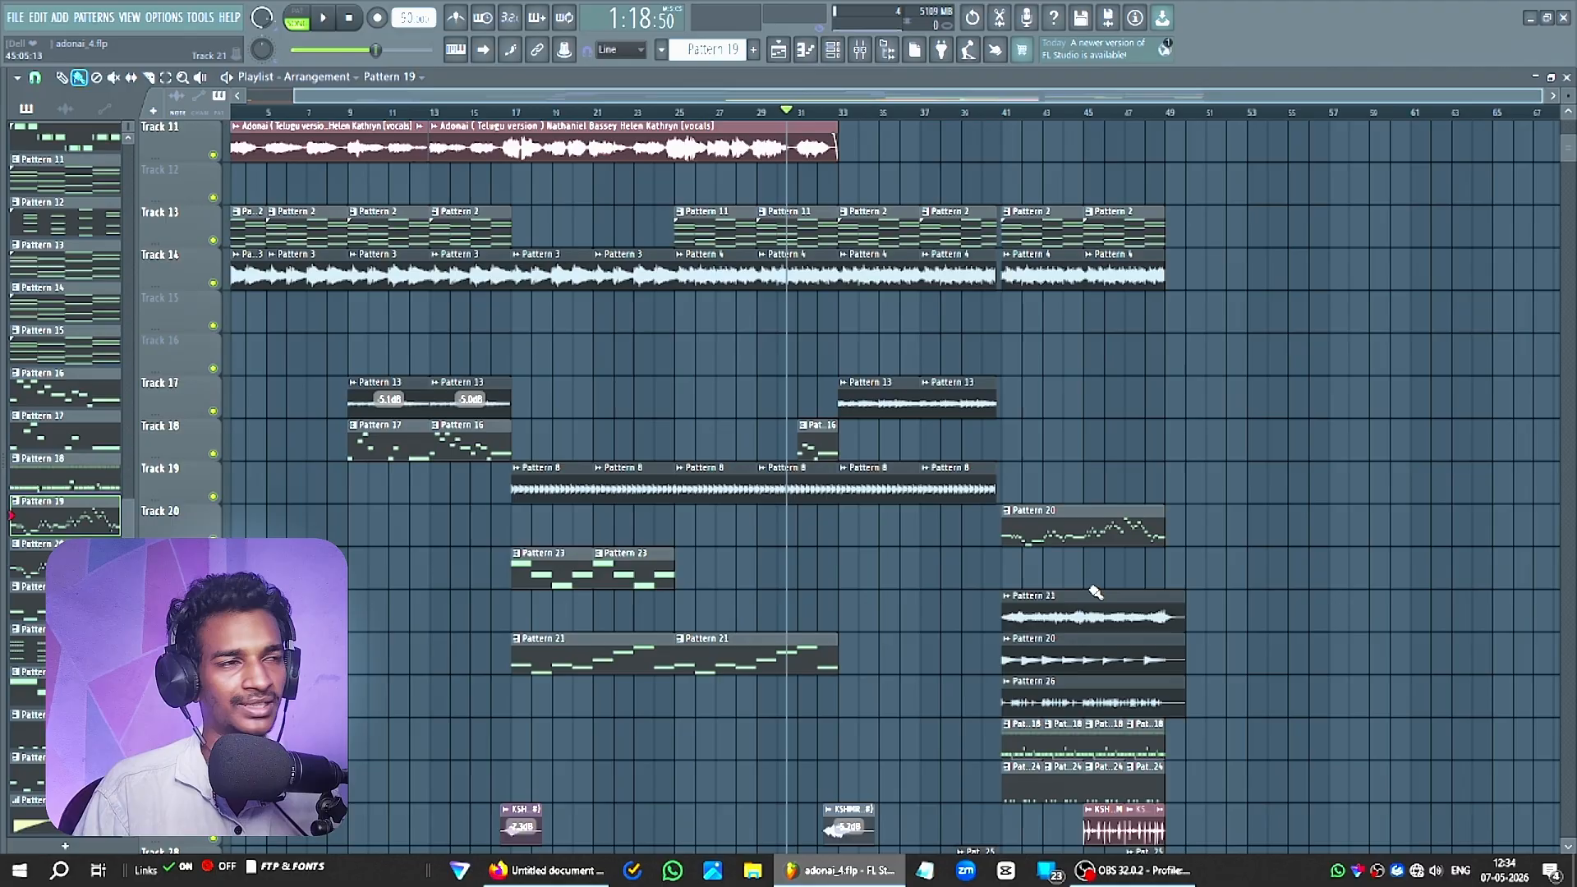
pyautogui.scroll(2, 966, 522)
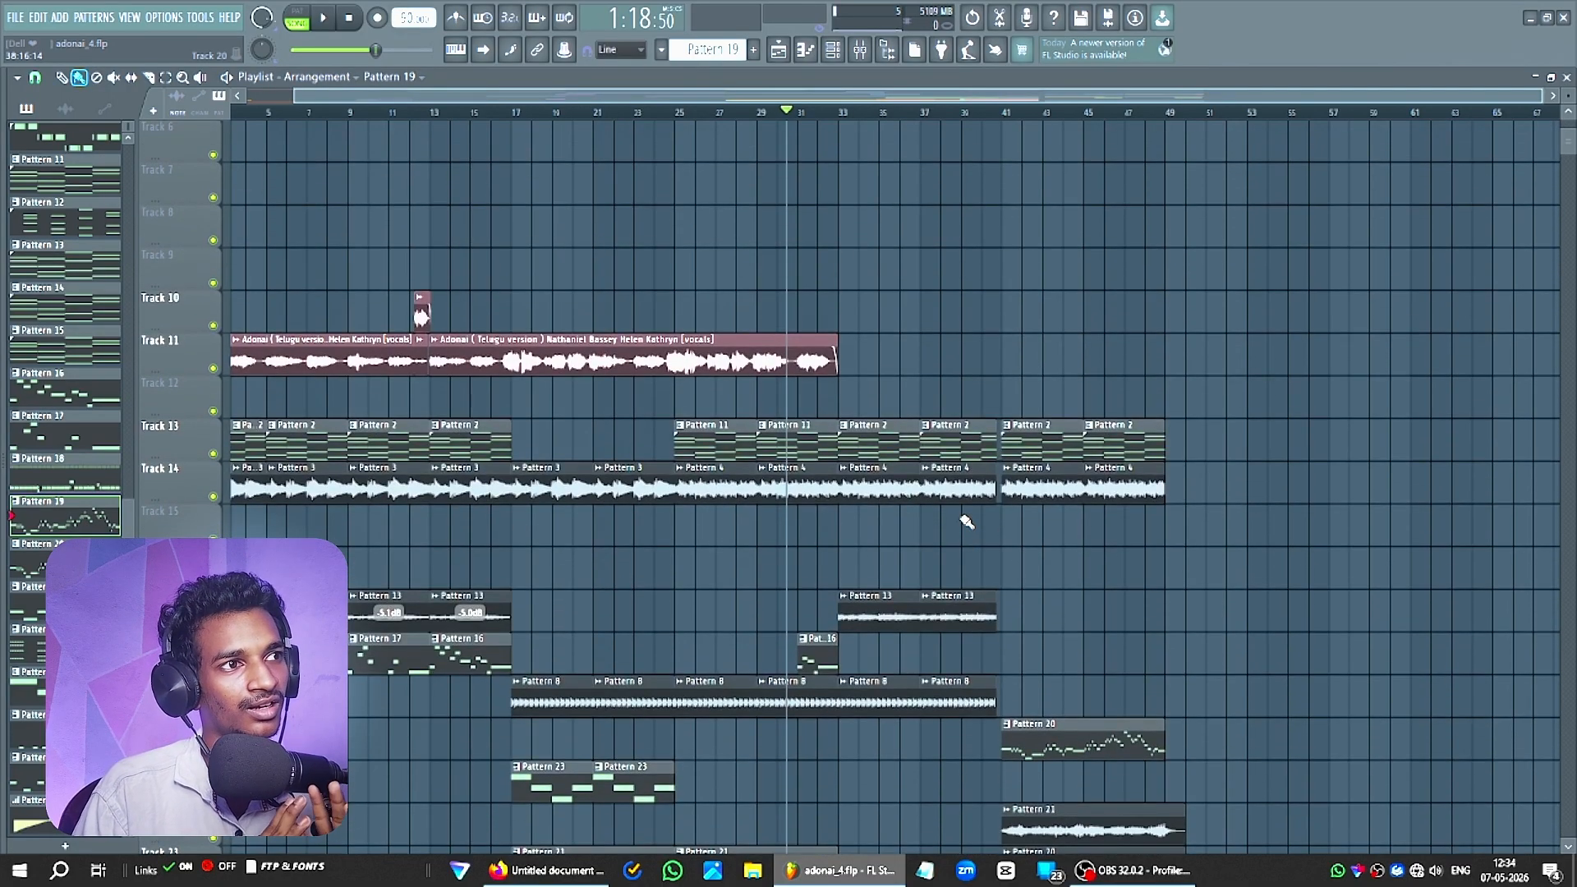
pyautogui.scroll(-8, 967, 522)
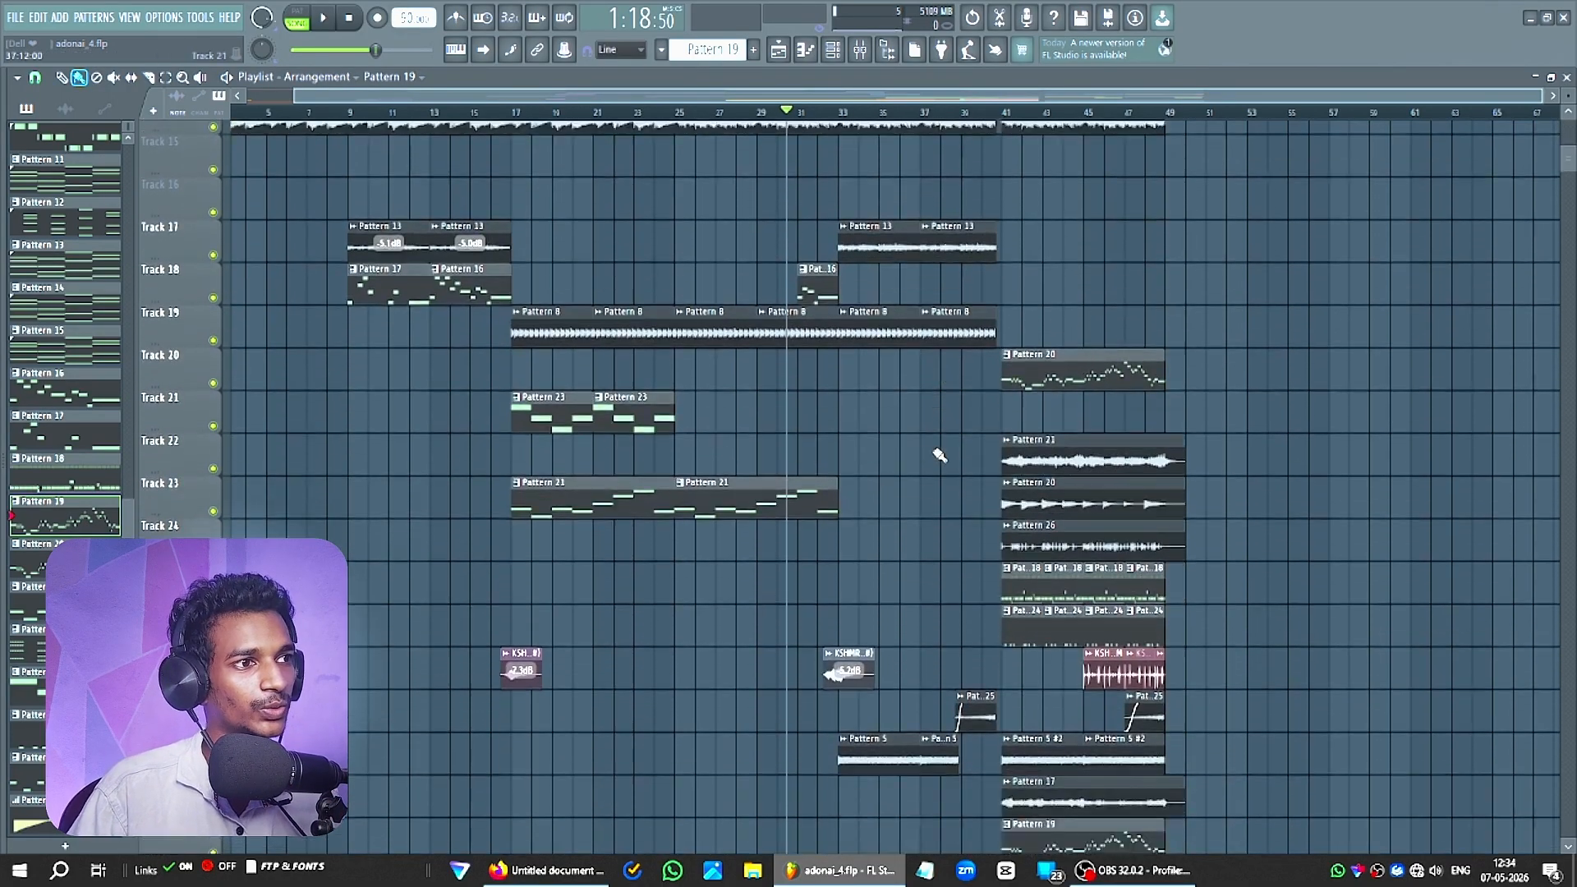
pyautogui.scroll(-4, 920, 684)
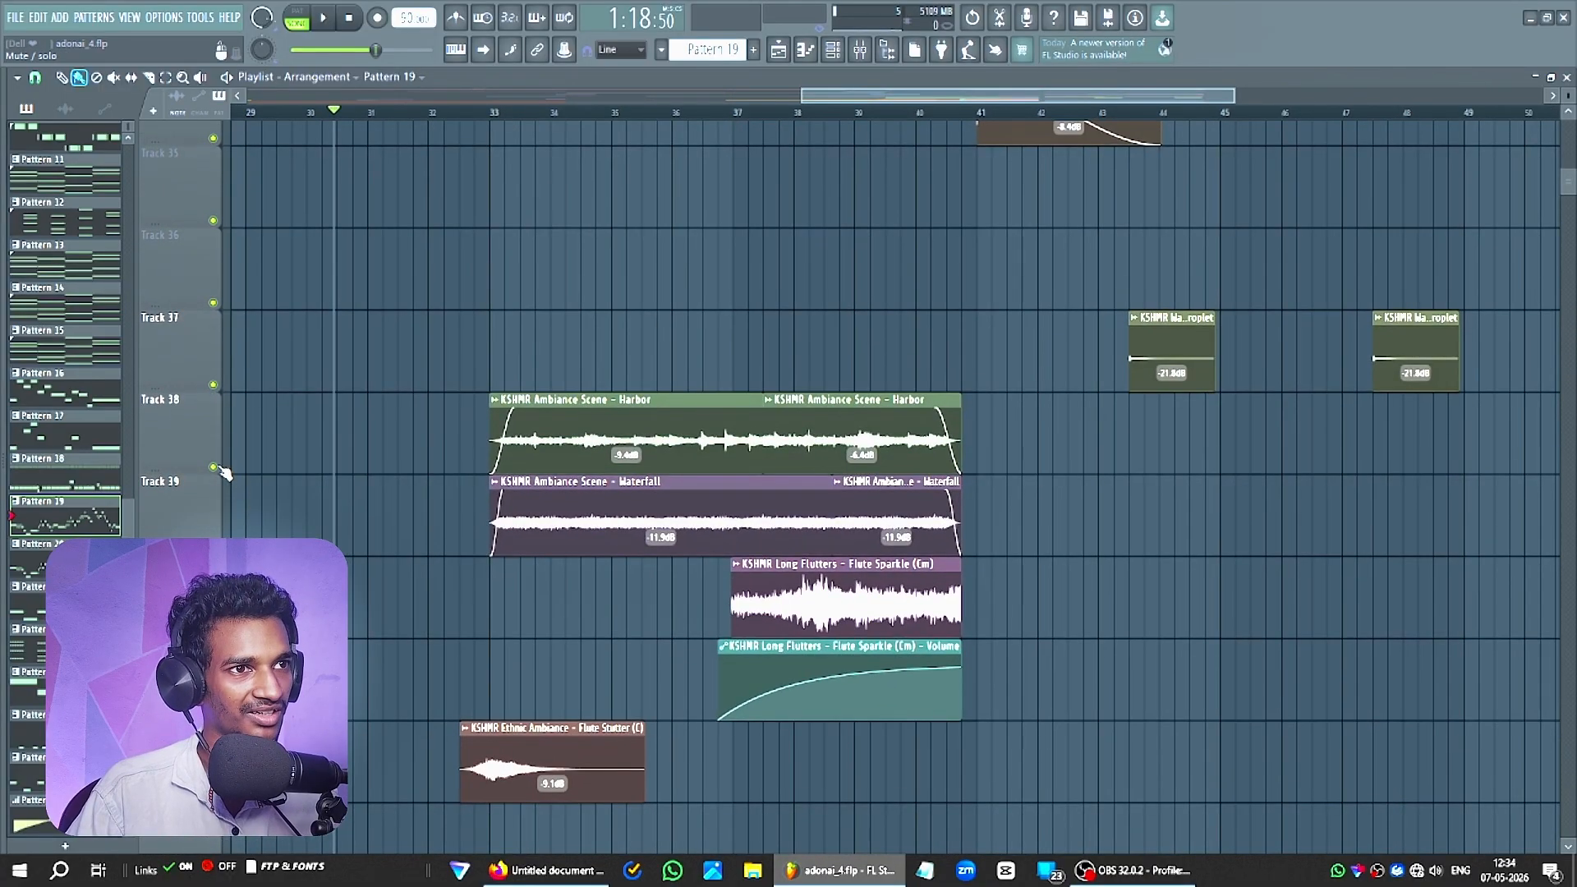
# Solo Track 38 and unmute Tracks 39 to 41 to isolate the Harbor, Waterfall and Flute Sparkle effect clips.
pyautogui.click(214, 467)
pyautogui.rightClick(214, 467)
pyautogui.click(214, 550)
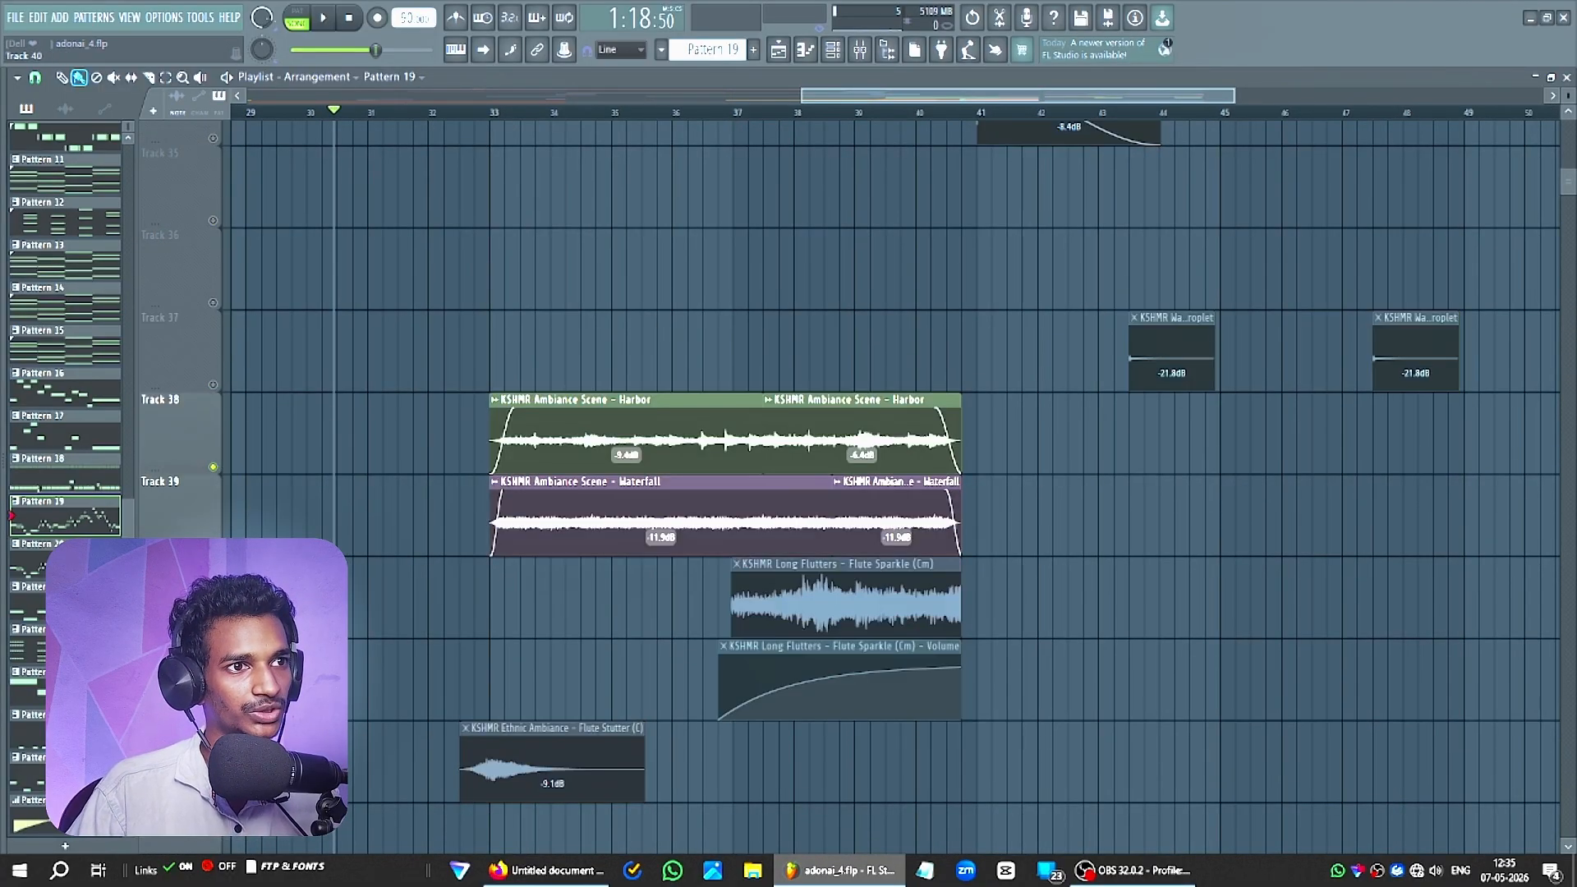
pyautogui.click(214, 631)
pyautogui.click(214, 714)
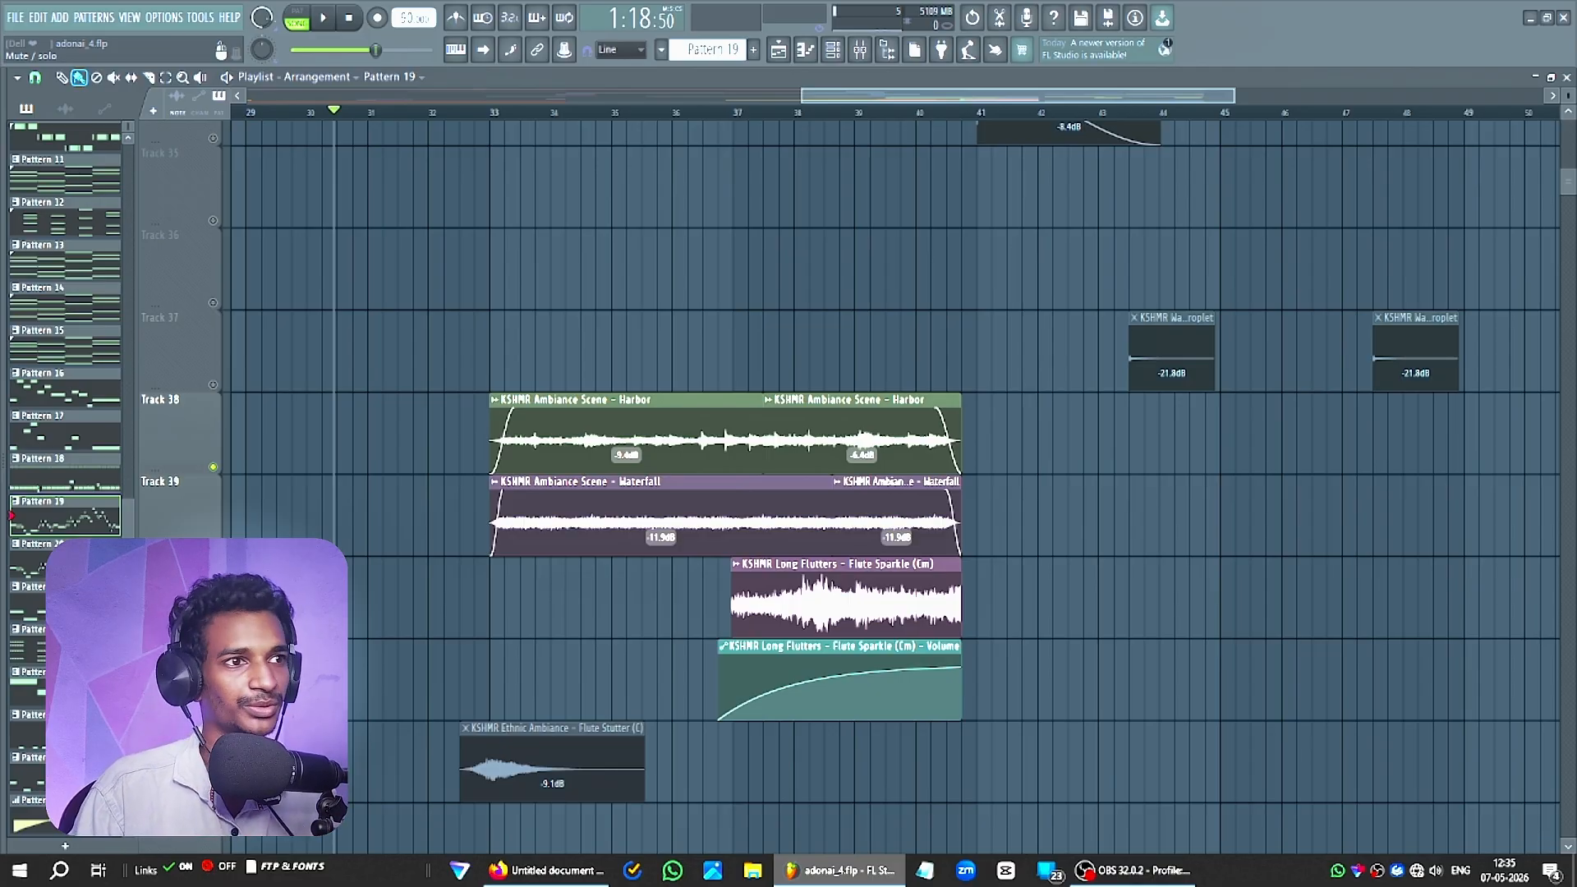
# Unmute Track 45's drone volume automation and play the isolated KSHMR effects, continuing from bar 37.
pyautogui.scroll(-1, 212, 710)
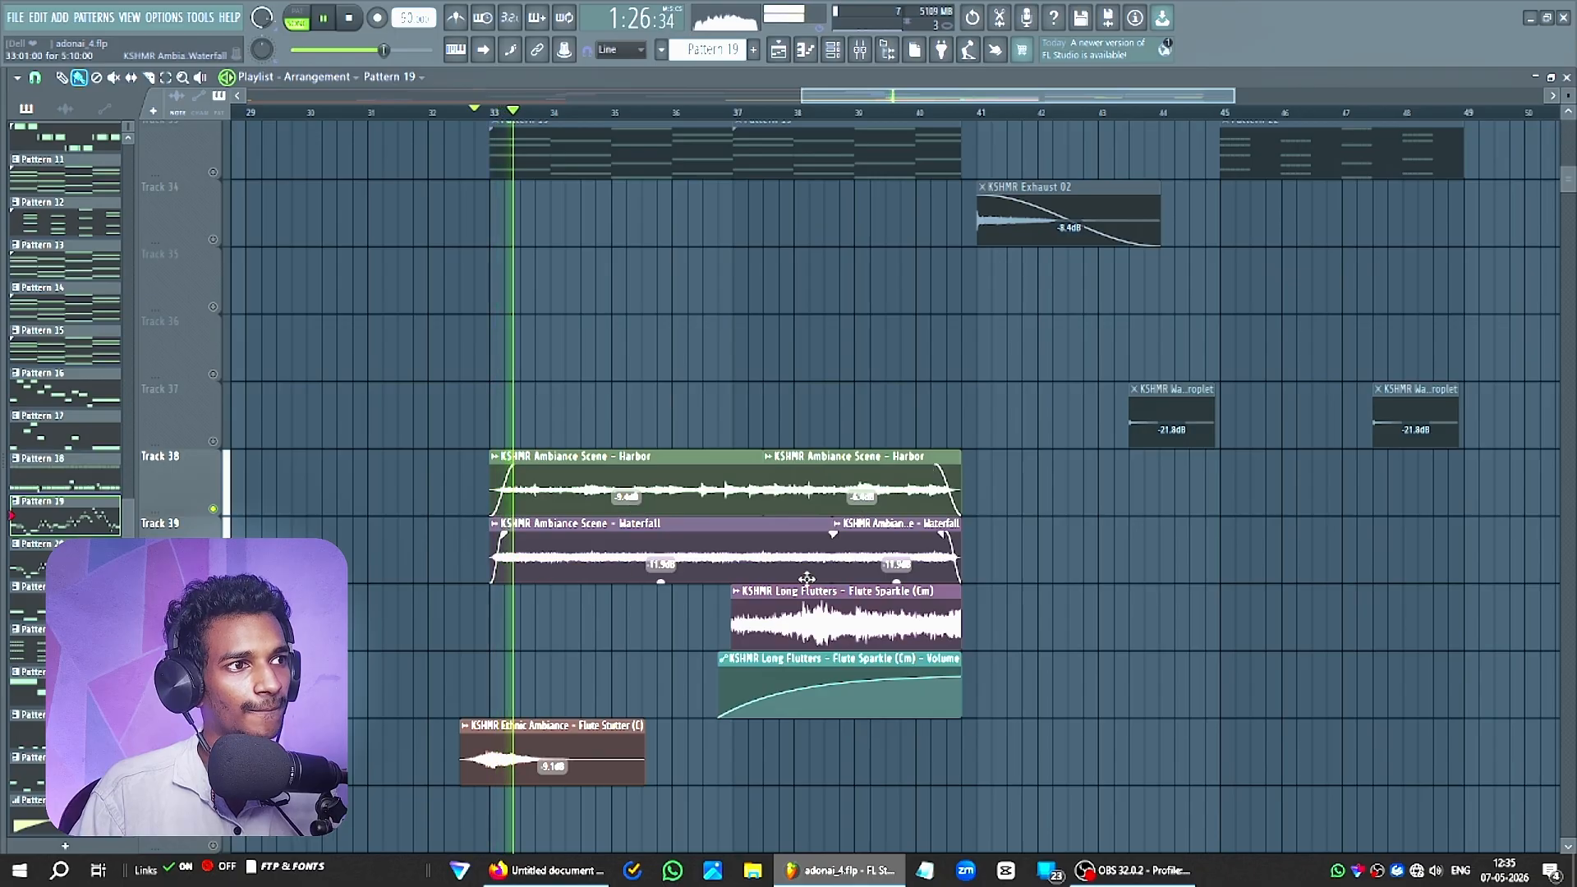
pyautogui.scroll(-3, 807, 578)
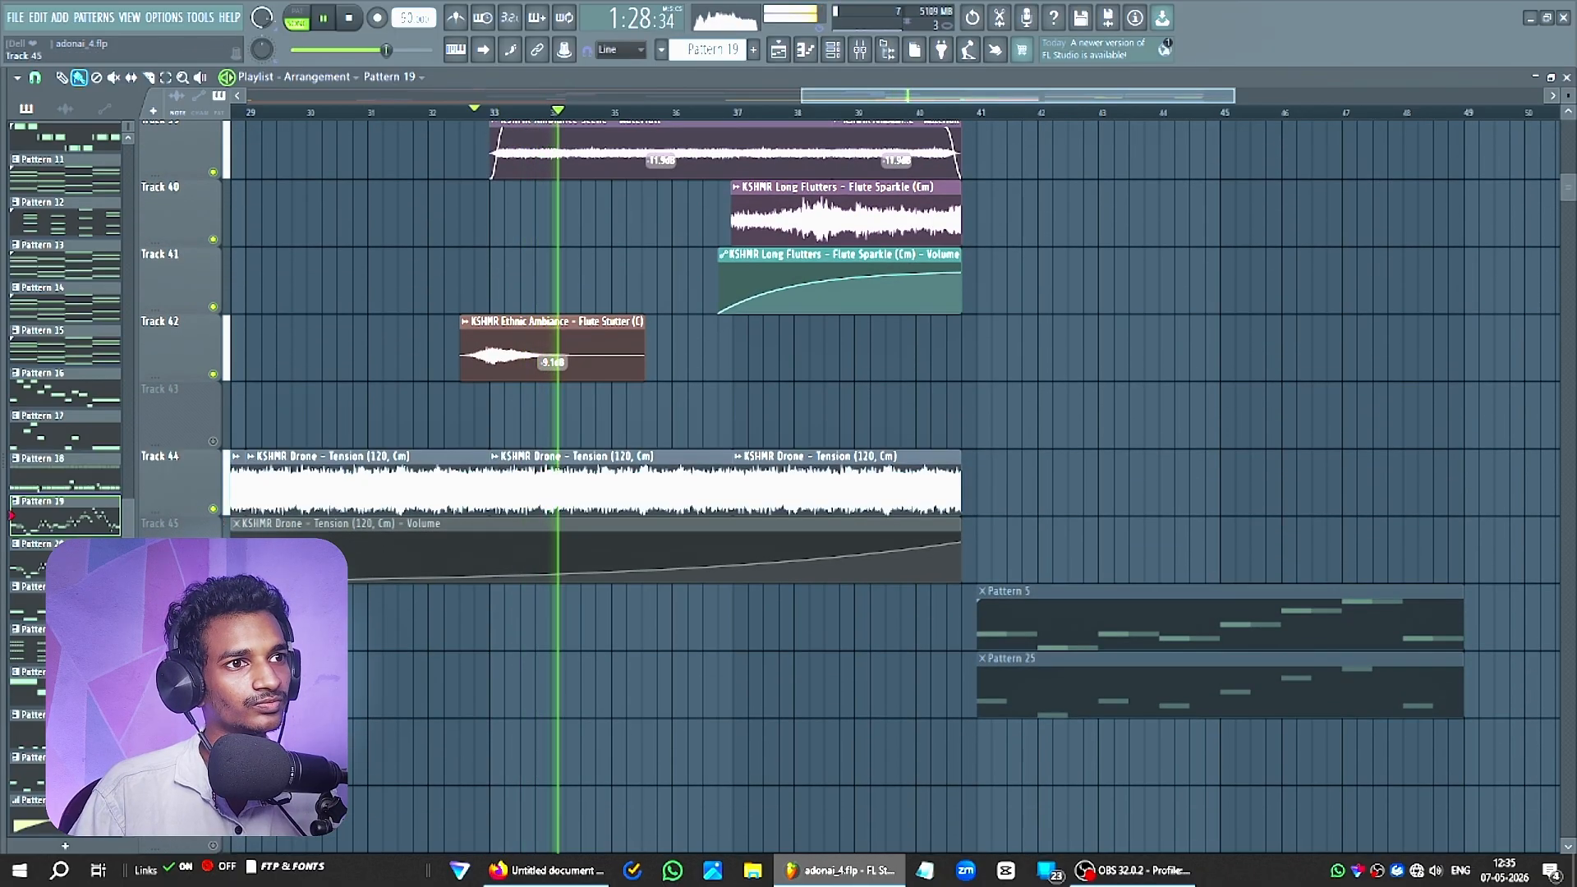
pyautogui.click(213, 576)
pyautogui.scroll(2, 720, 376)
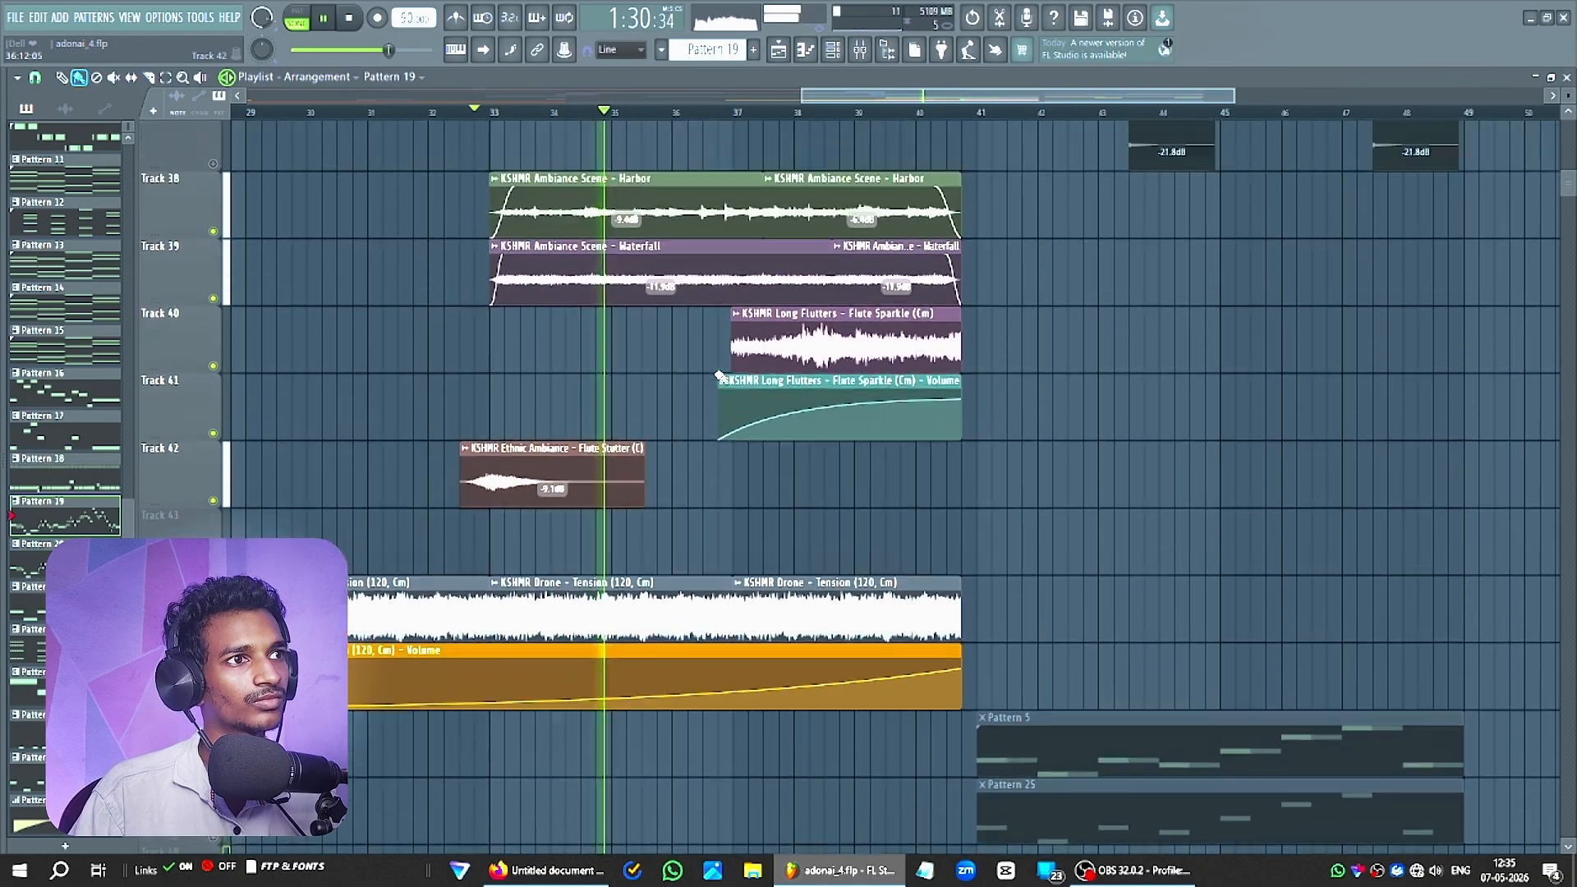
pyautogui.scroll(1, 719, 377)
pyautogui.click(738, 112)
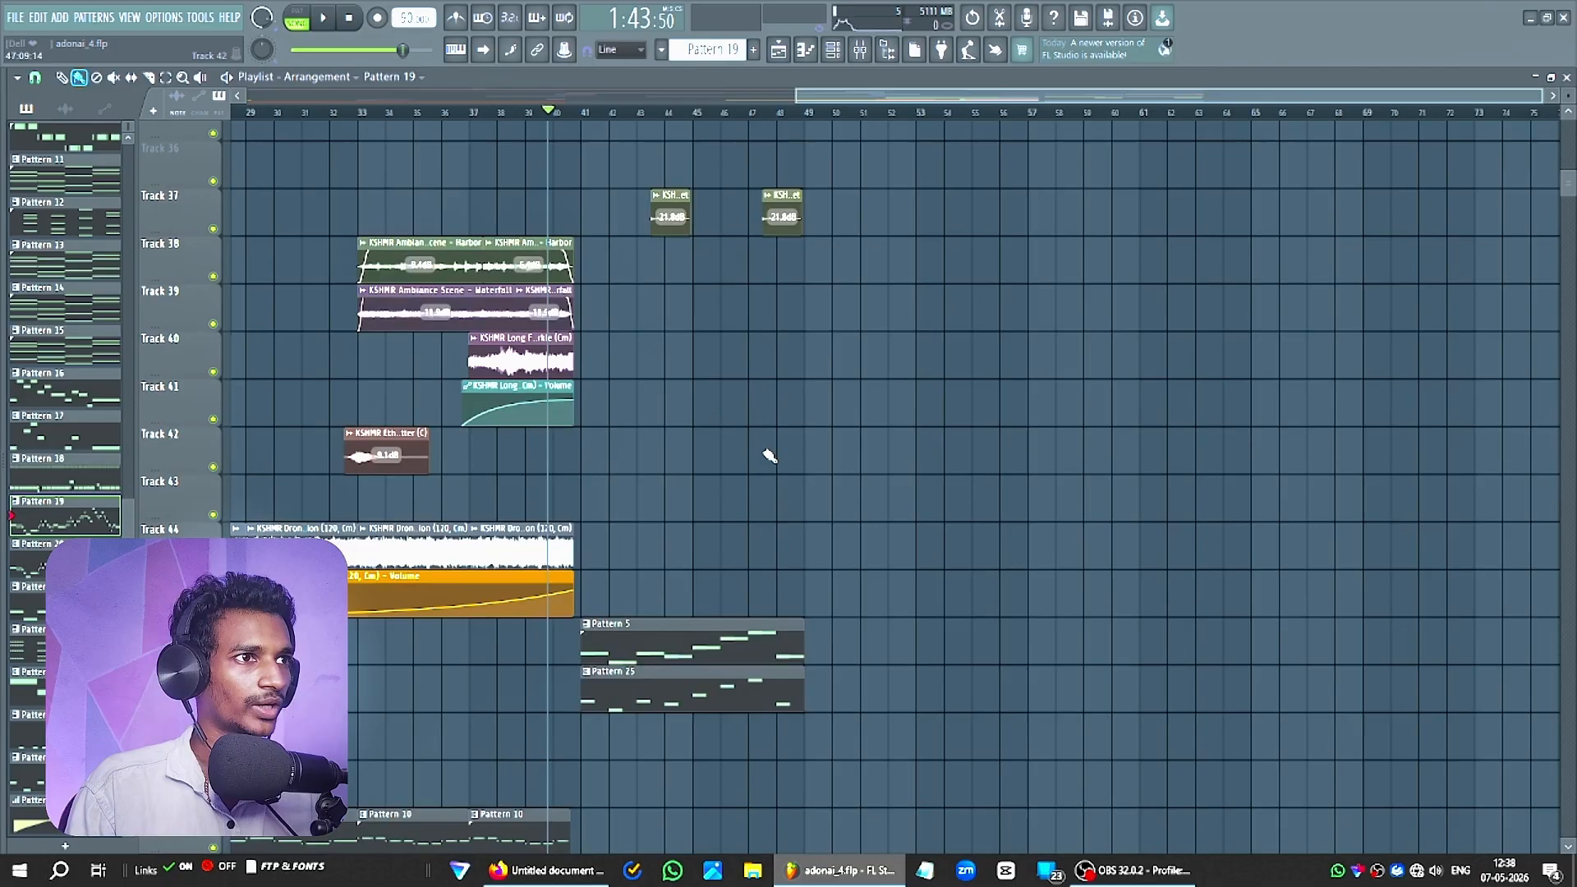
# Solo Track 25 and play its Pattern 18 drum clip from bar 41 with its channels displayed.
pyautogui.scroll(6, 765, 452)
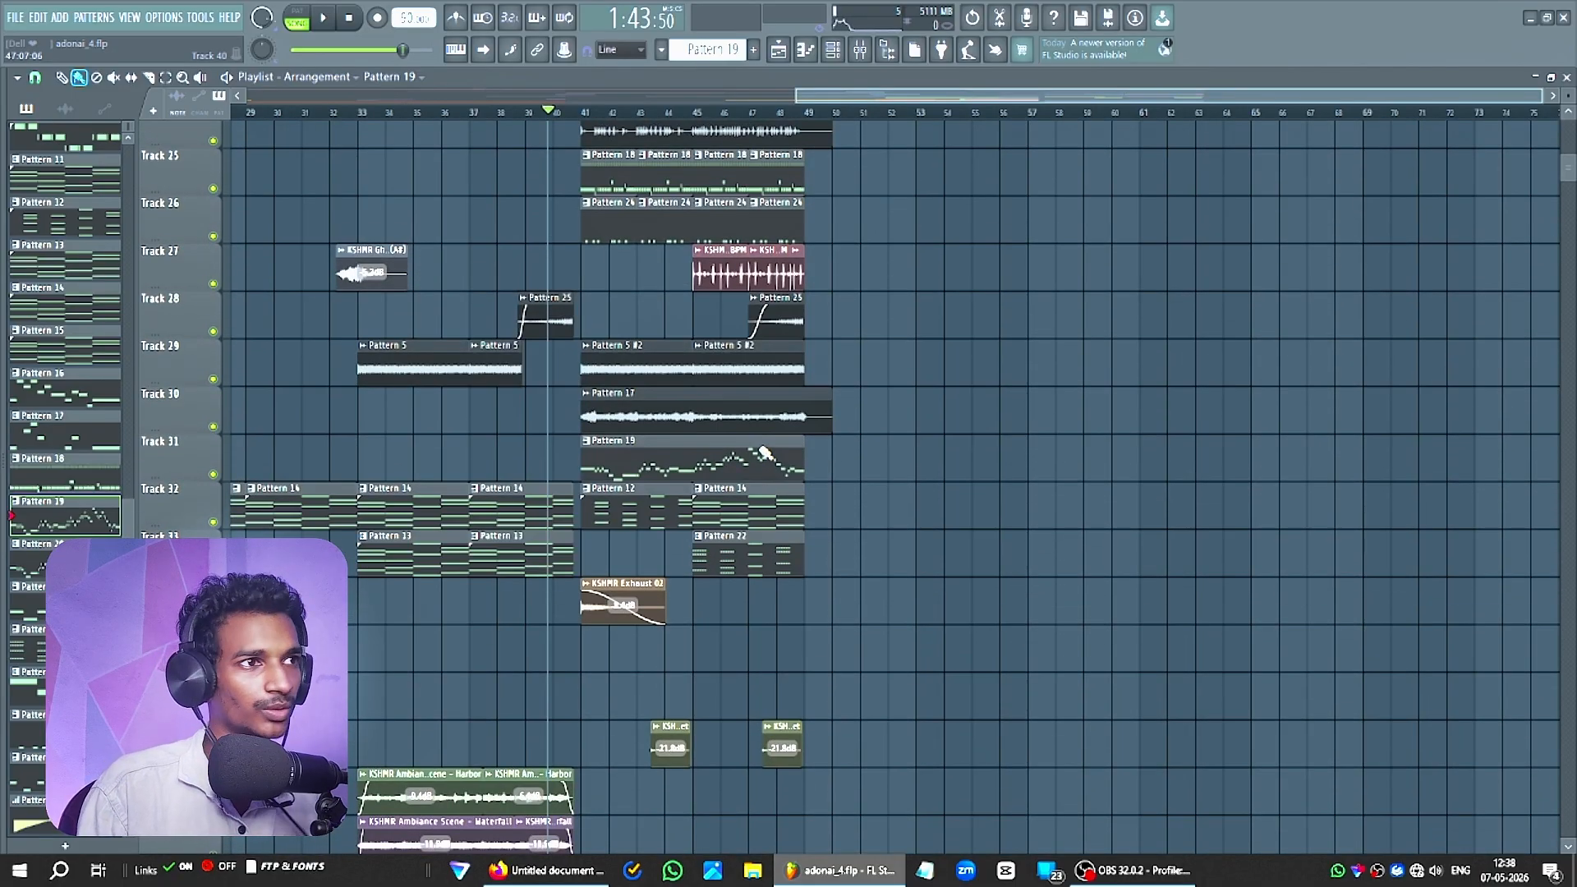
pyautogui.scroll(3, 758, 449)
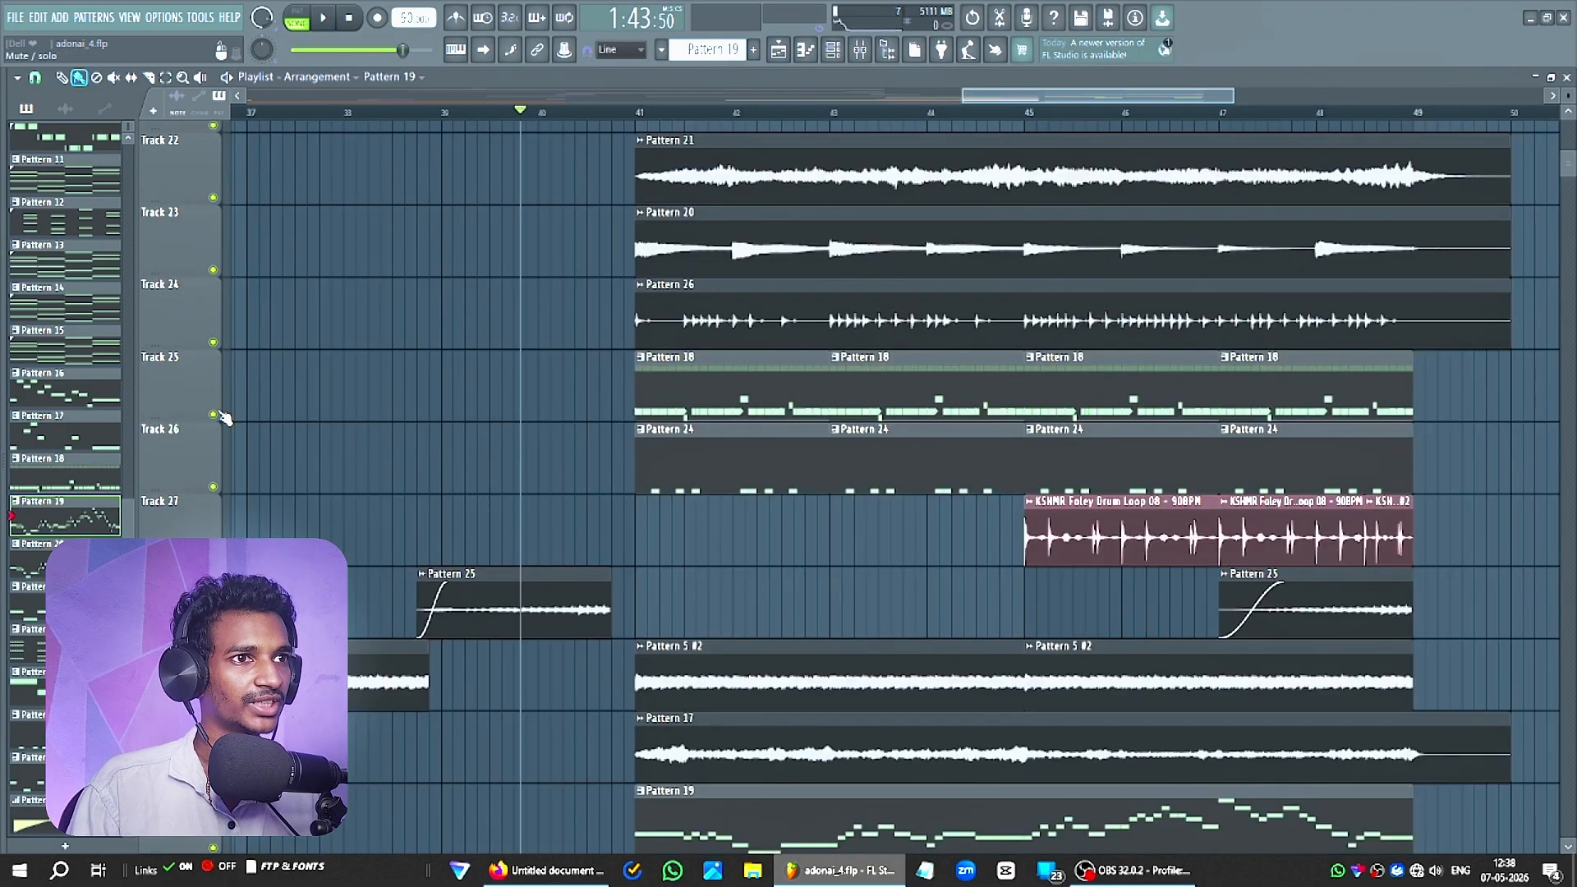
pyautogui.rightClick(215, 415)
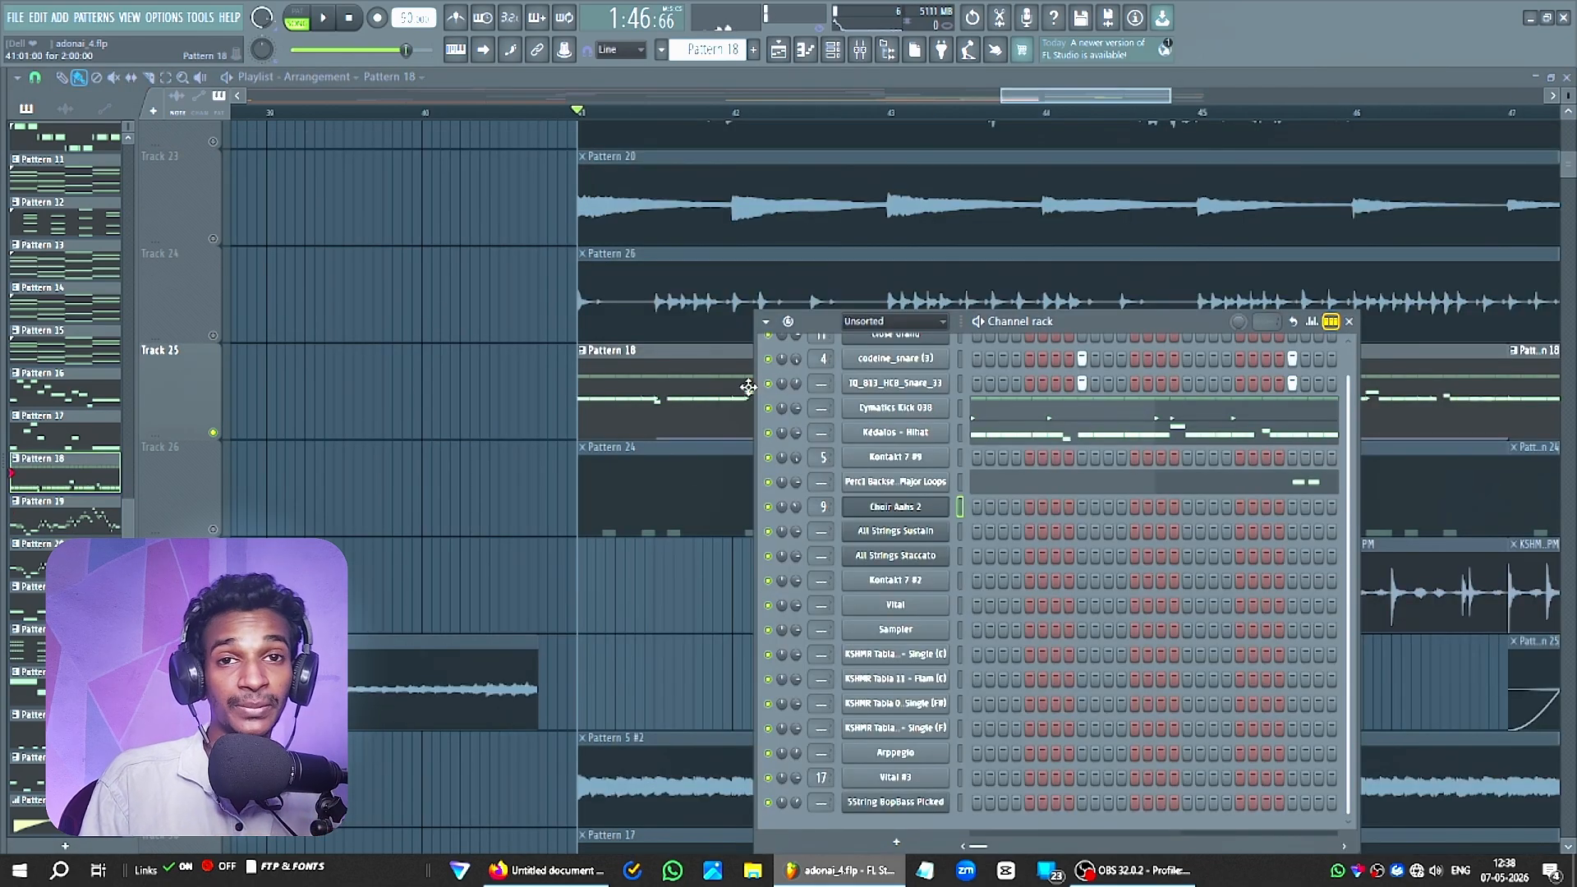
pyautogui.press('space')
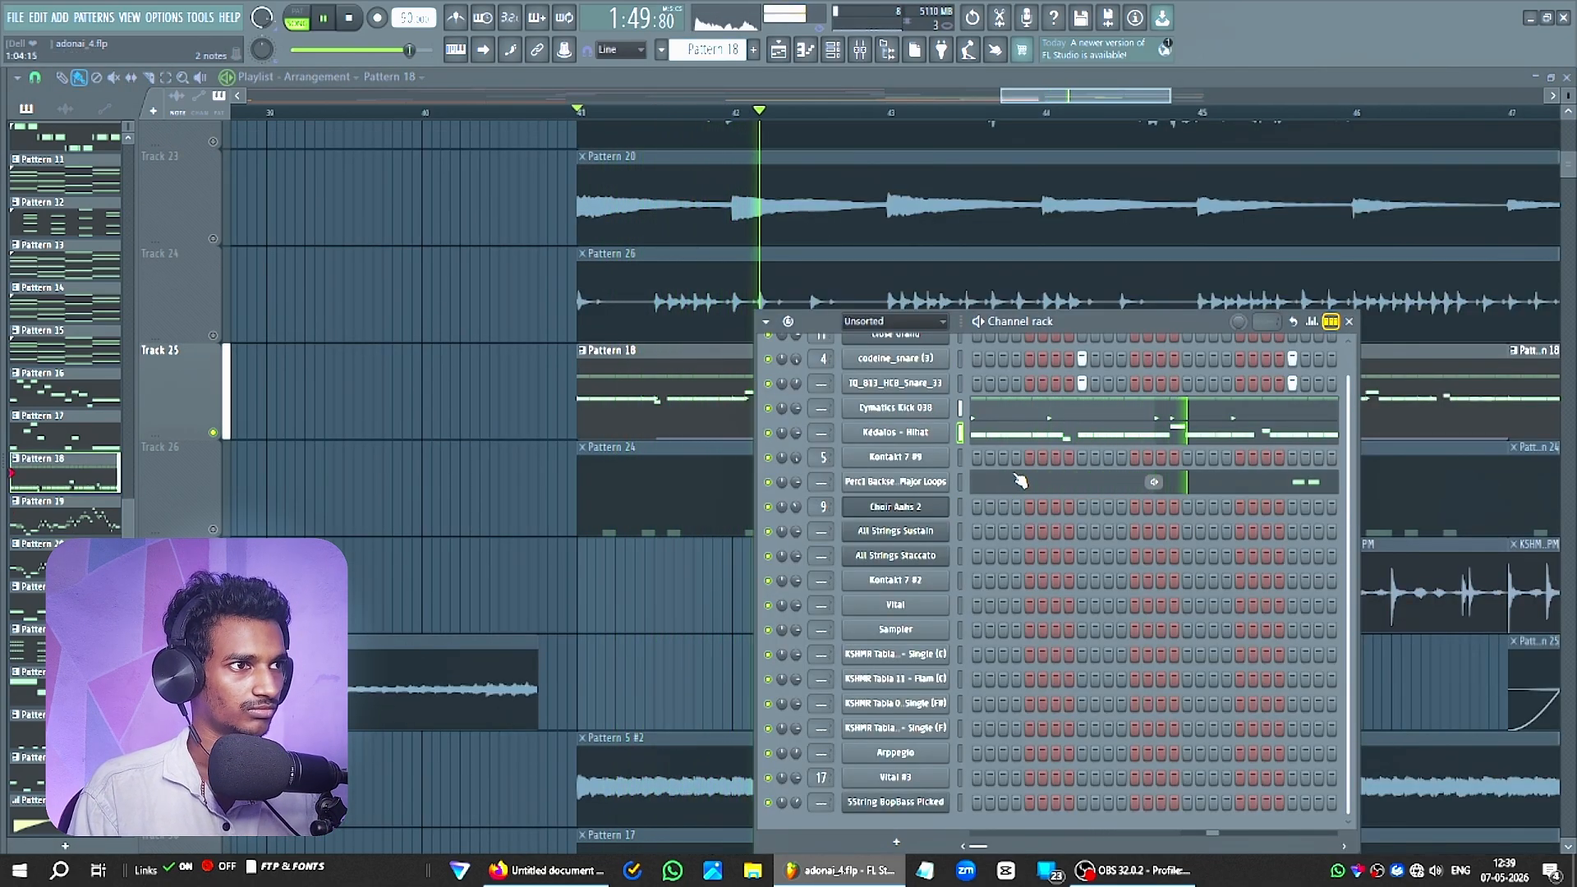
pyautogui.press('space')
# Open the Cymatics Kick 038, Kédalos - Hihat and Perc1 Backseat Major Loops channels to examine their samples.
pyautogui.click(914, 410)
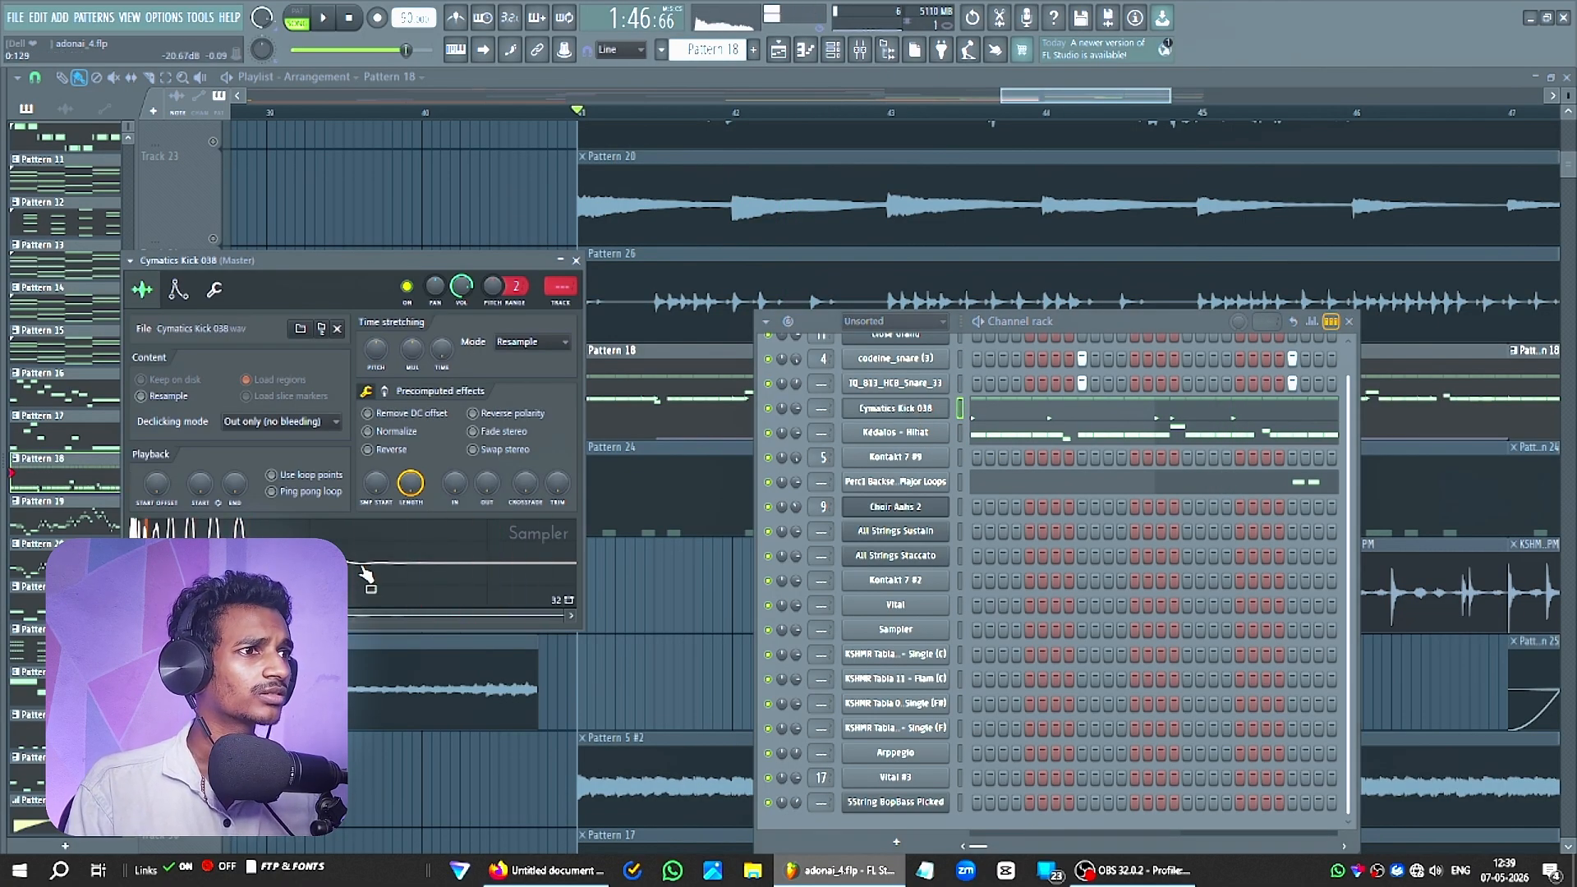
pyautogui.click(940, 438)
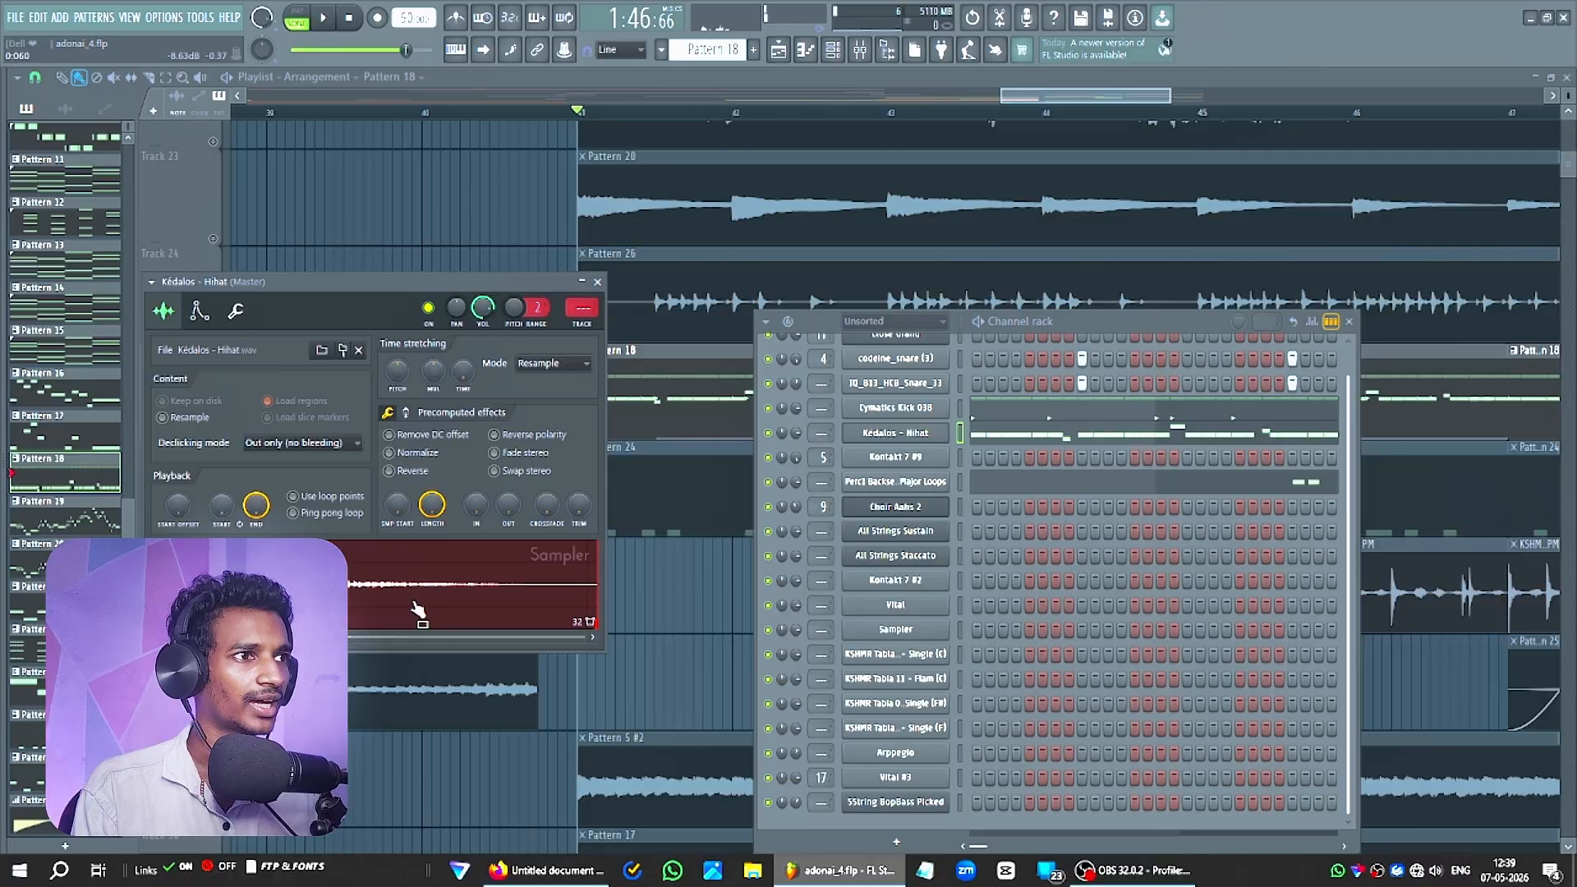
pyautogui.click(896, 433)
pyautogui.click(896, 482)
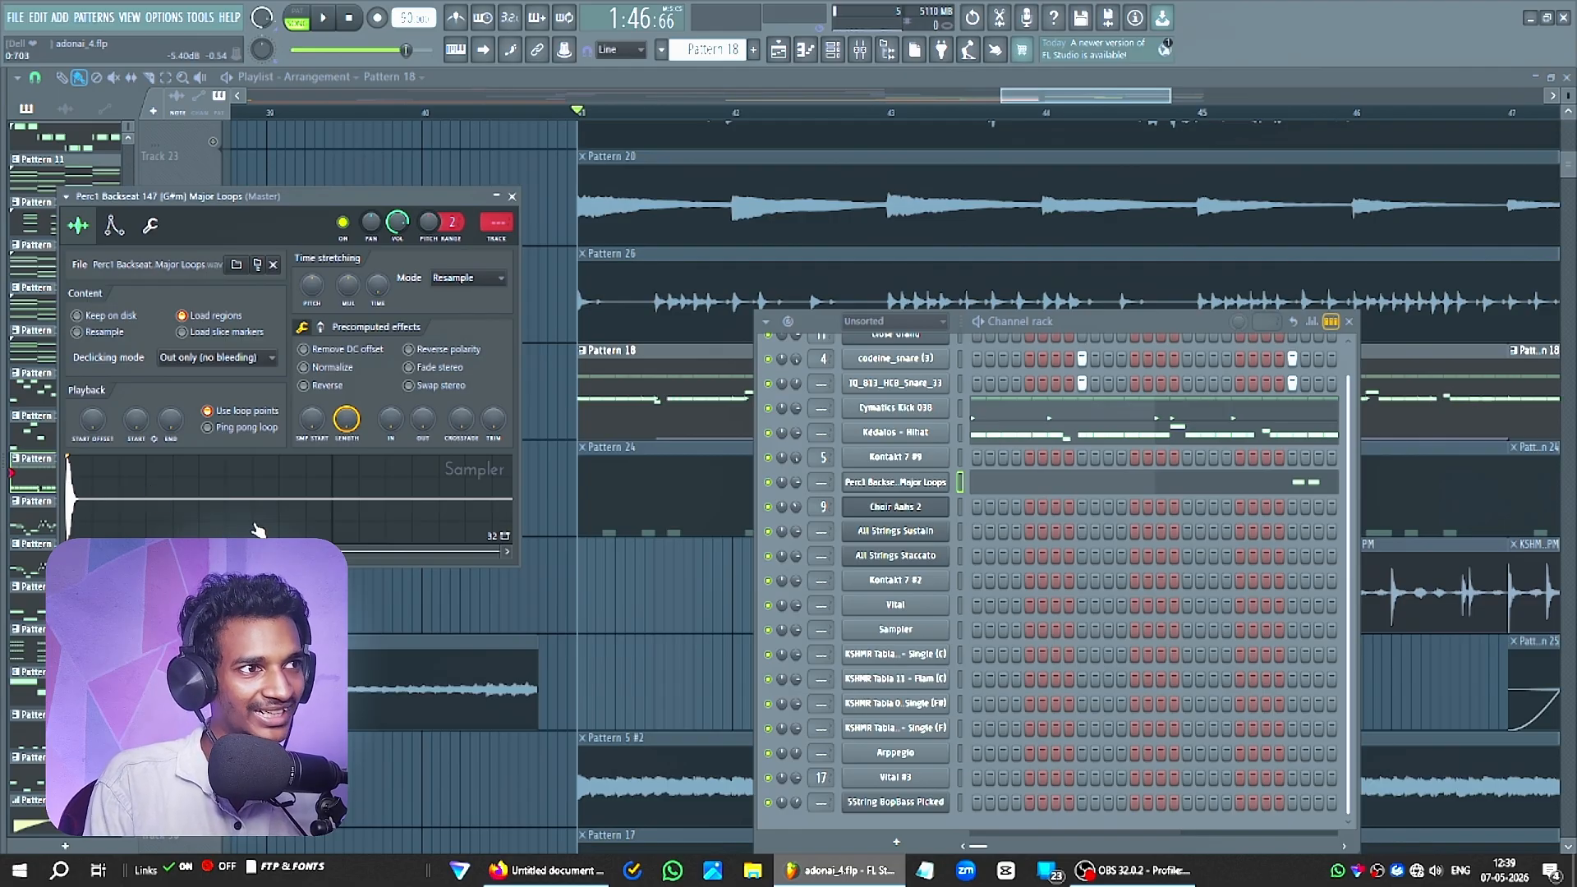
# Audition the codeine_snare (3) sample, close it, and open the IQ_B13_HCB_Snare_33 channel's sample.
pyautogui.scroll(1, 895, 460)
pyautogui.click(908, 386)
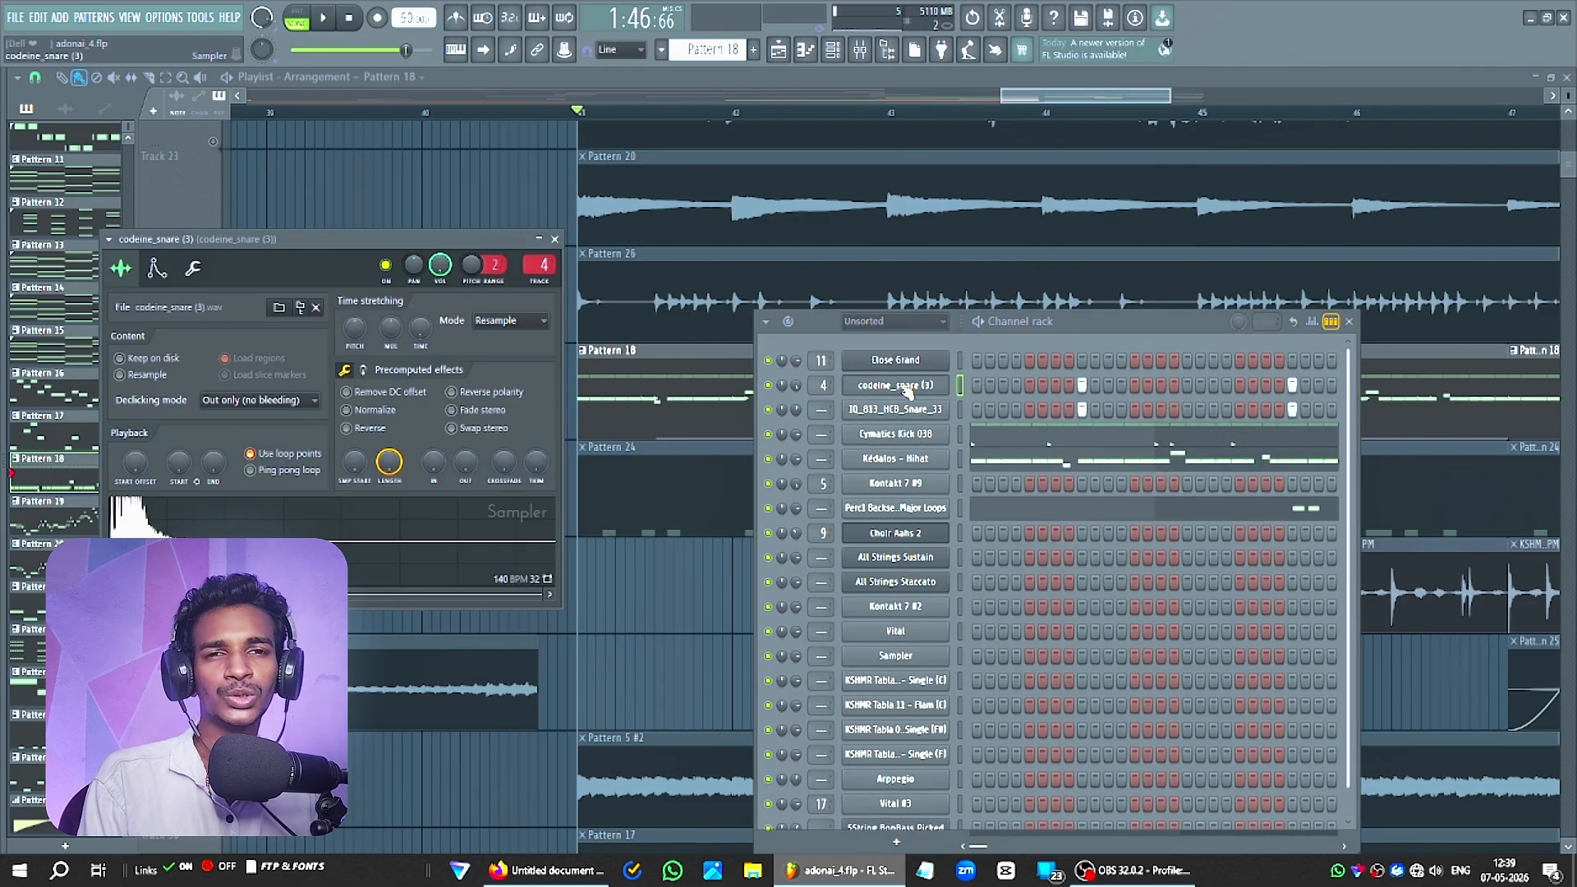
pyautogui.click(421, 552)
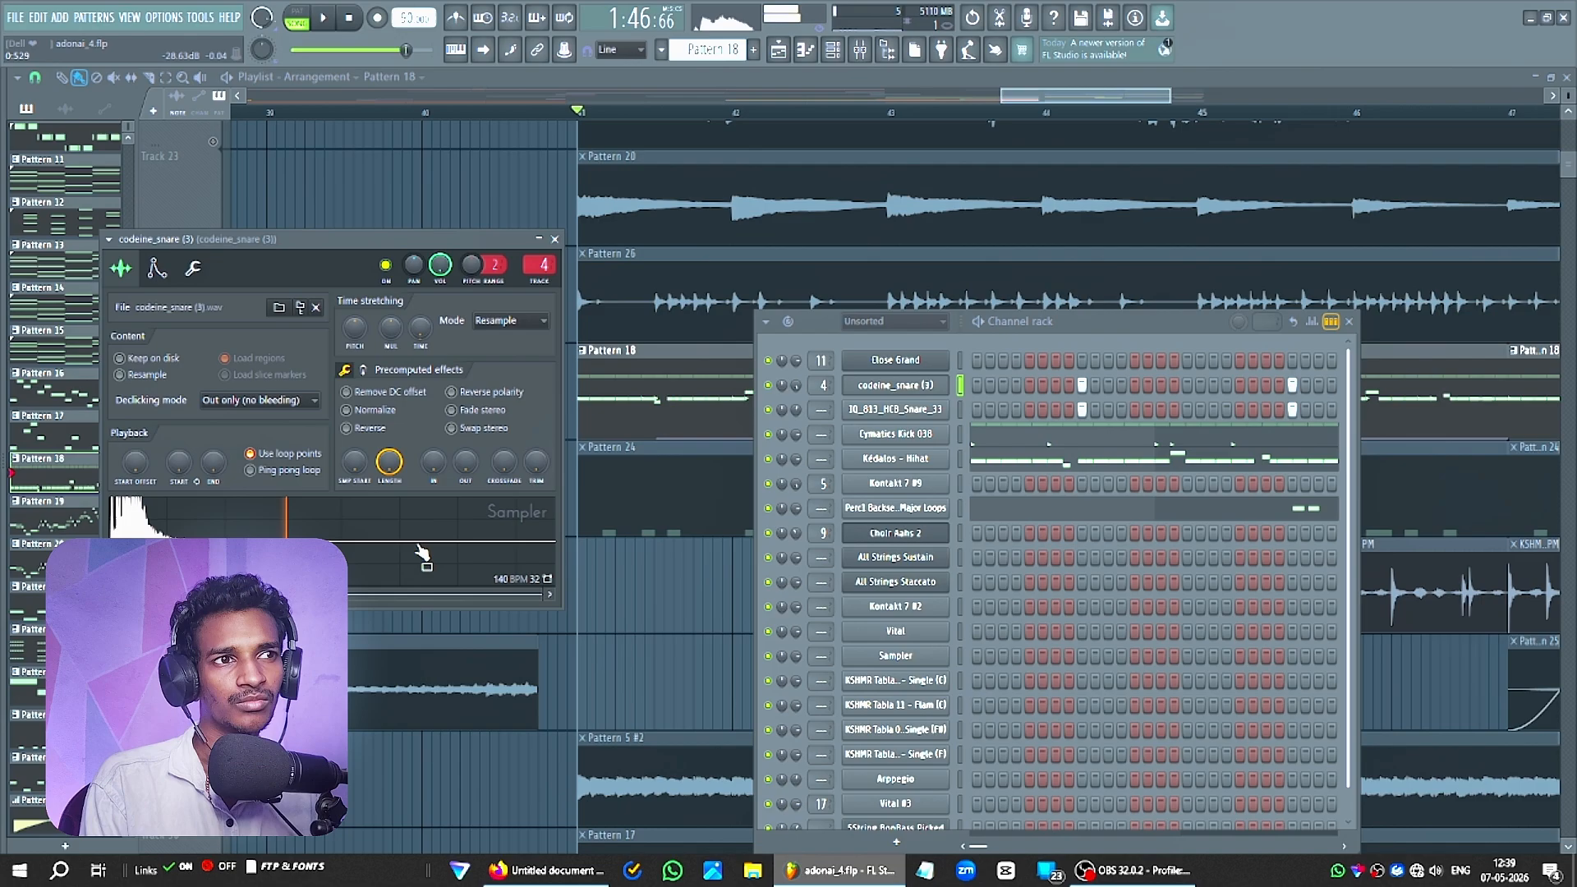
pyautogui.click(422, 552)
pyautogui.click(908, 386)
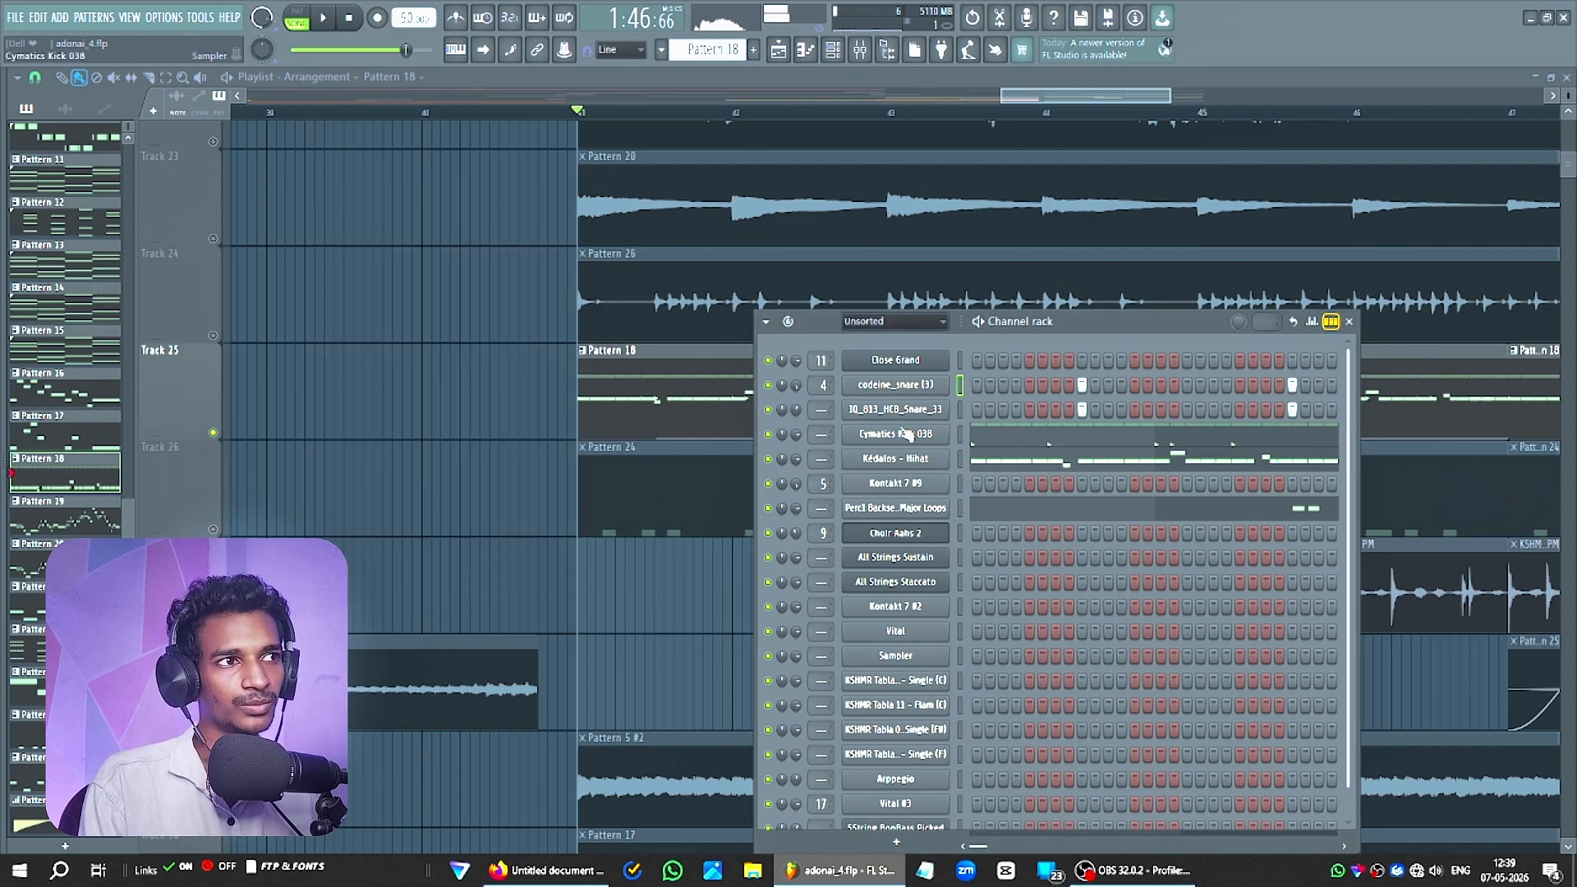
pyautogui.click(910, 409)
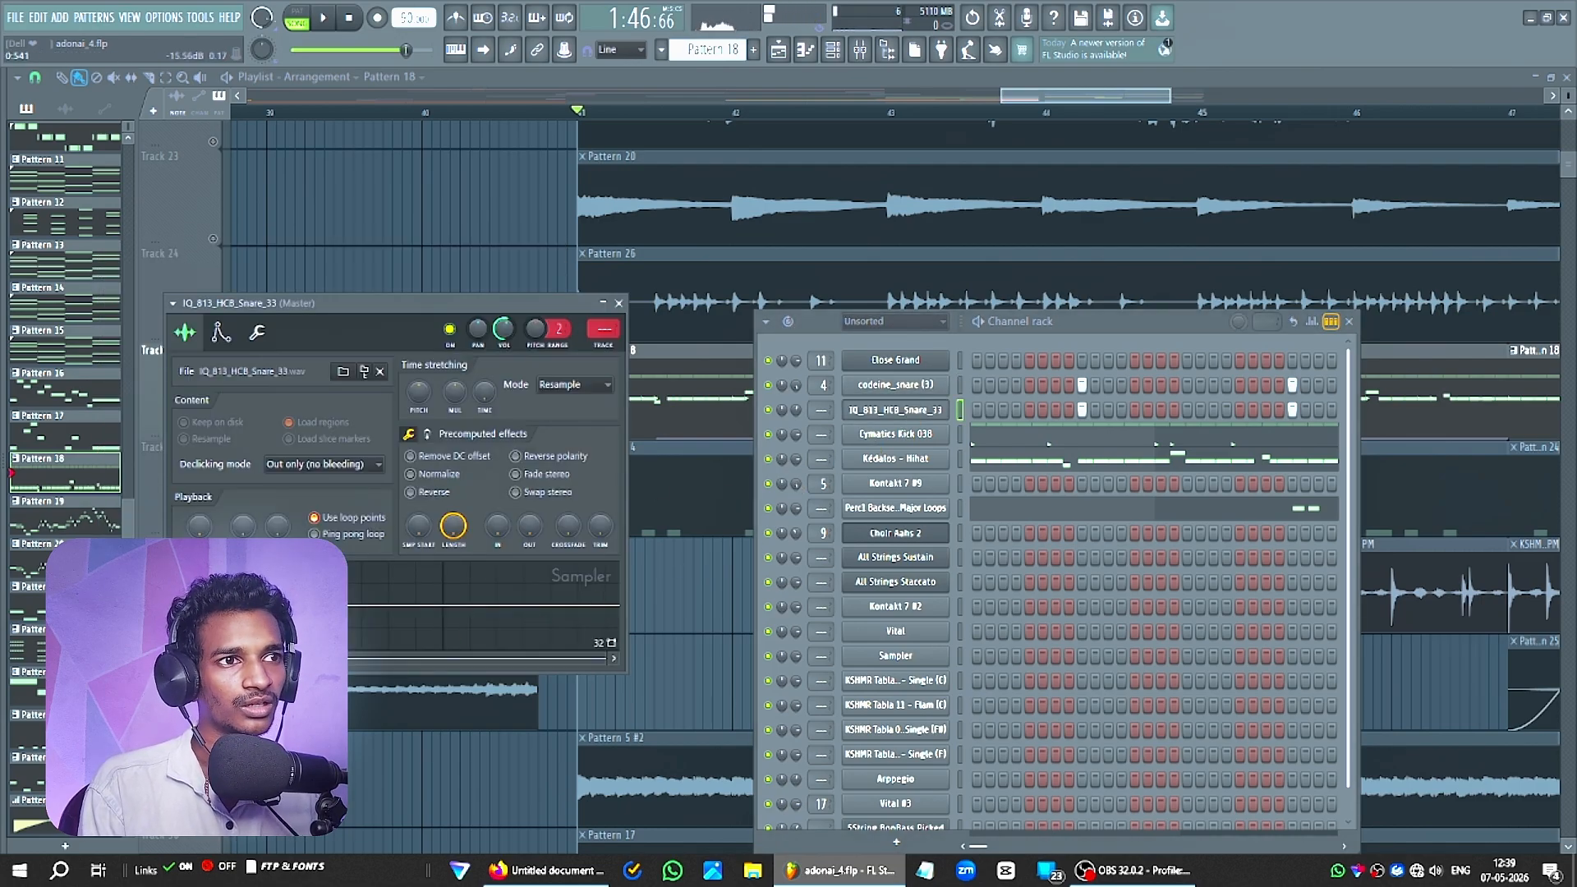
# Audition the IQ_B13_HCB_Snare_33 sample, close it, and play the Pattern 18 drums from bar 41.
pyautogui.click(326, 598)
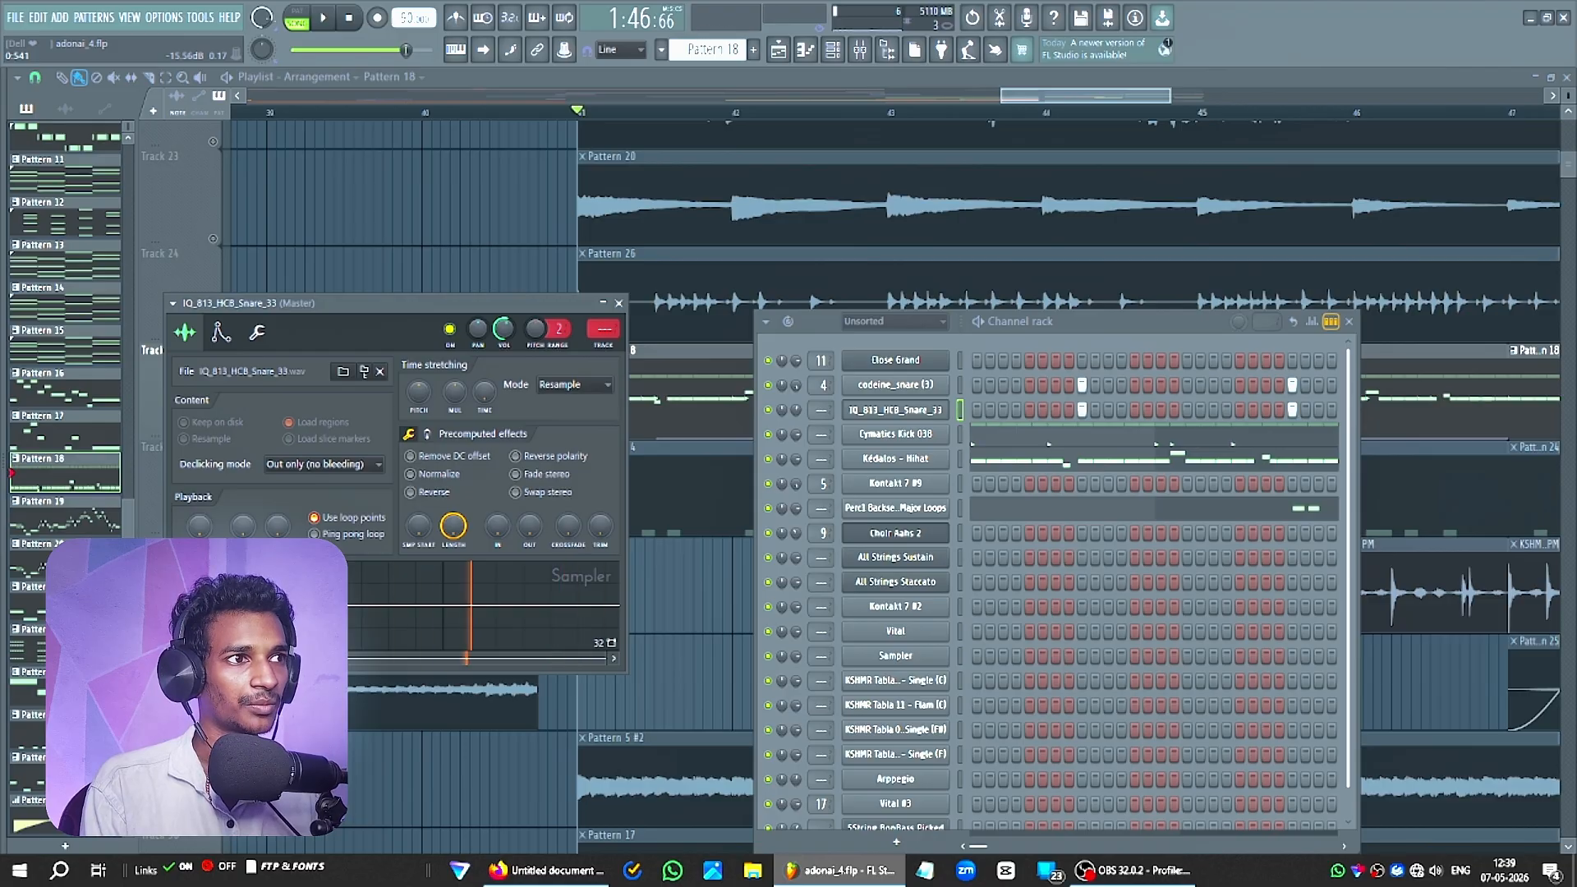
pyautogui.press('Escape')
pyautogui.press('space')
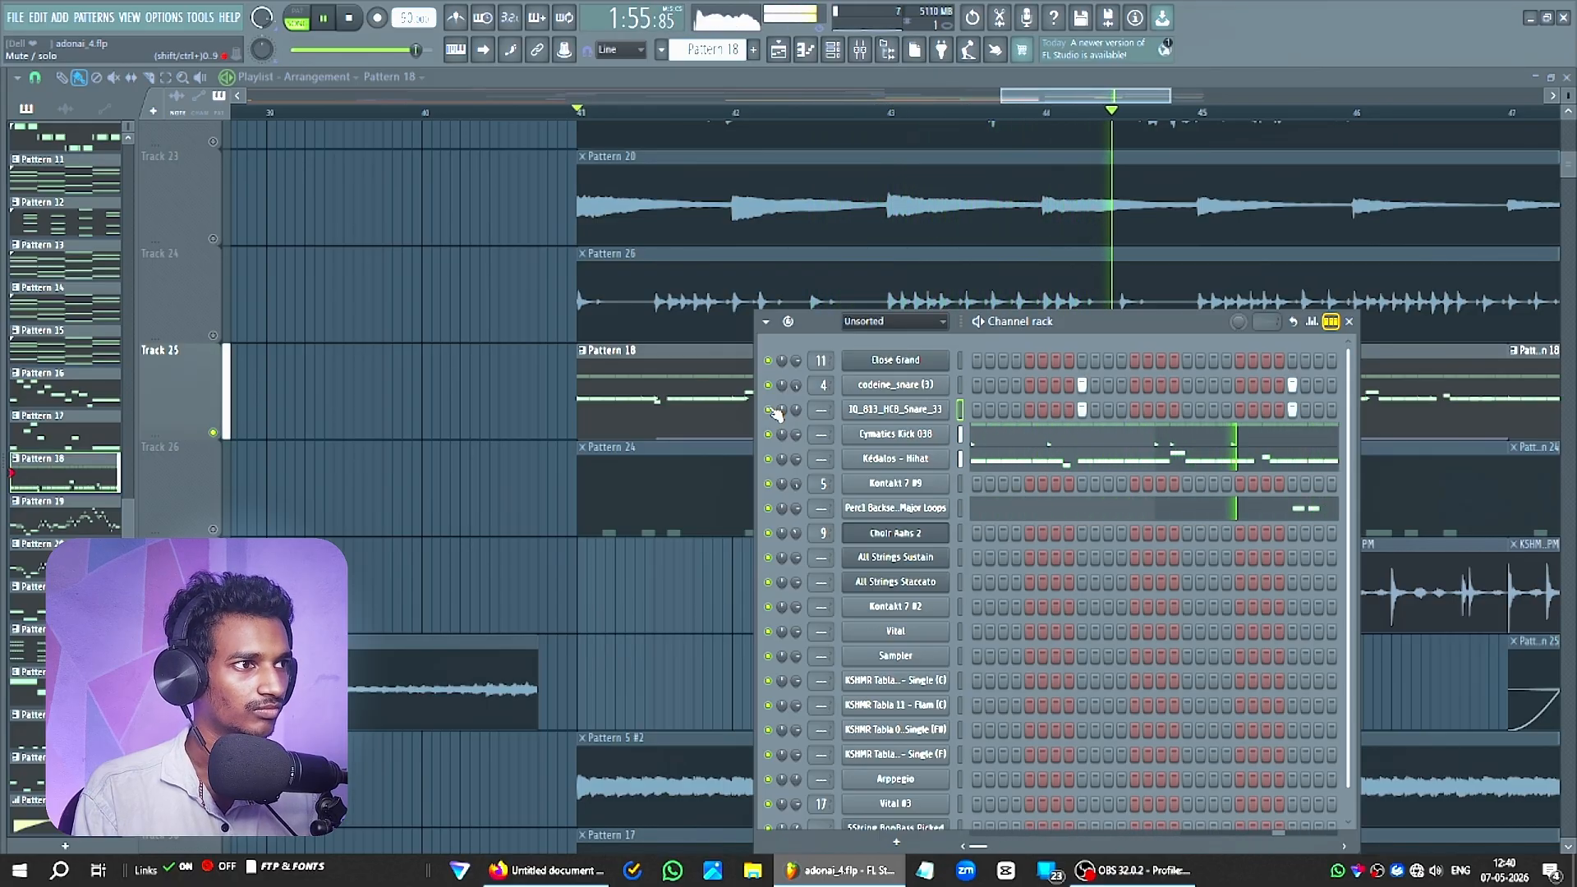
pyautogui.press('space')
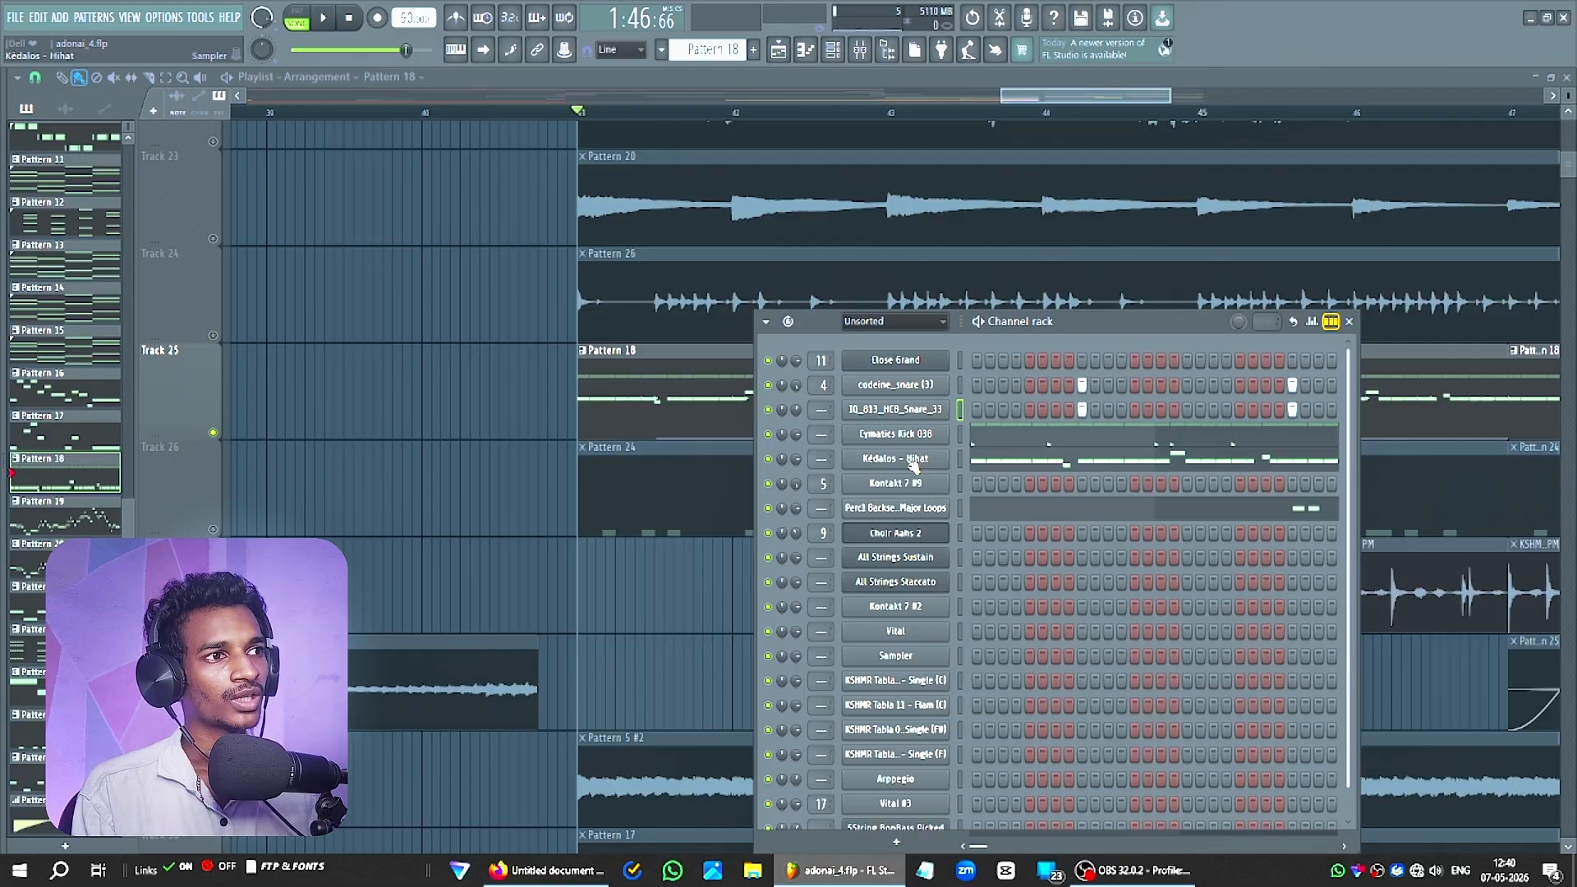
# Open the Kédalos - Hihat and Perc1 Backseat Major Loops channels to examine their samples, closing each one.
pyautogui.click(910, 462)
pyautogui.press('Escape')
pyautogui.click(900, 508)
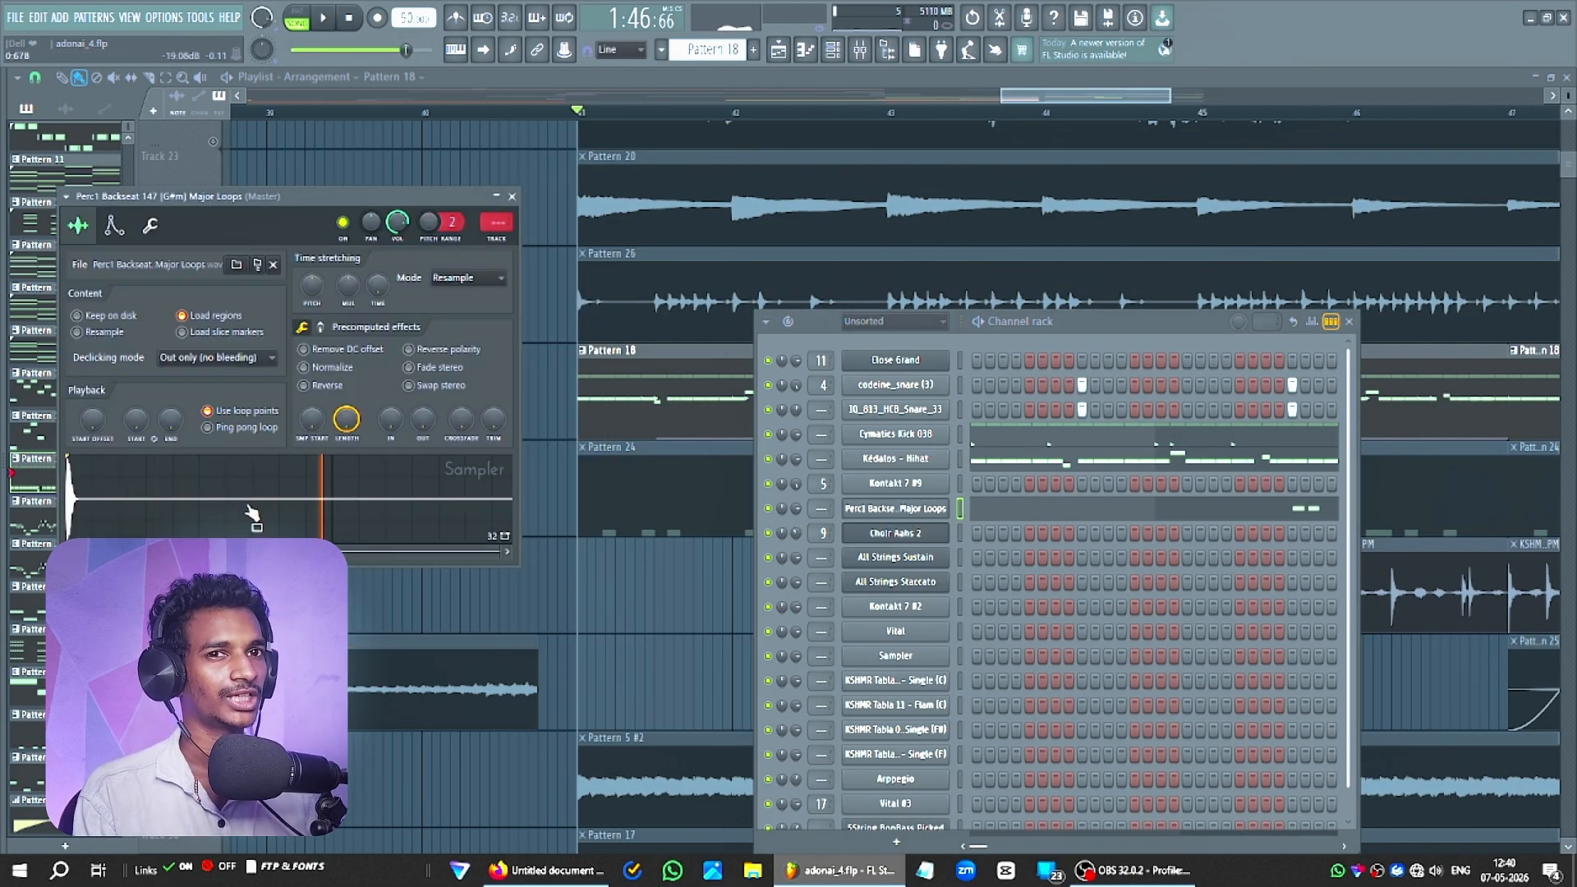
pyautogui.press('Escape')
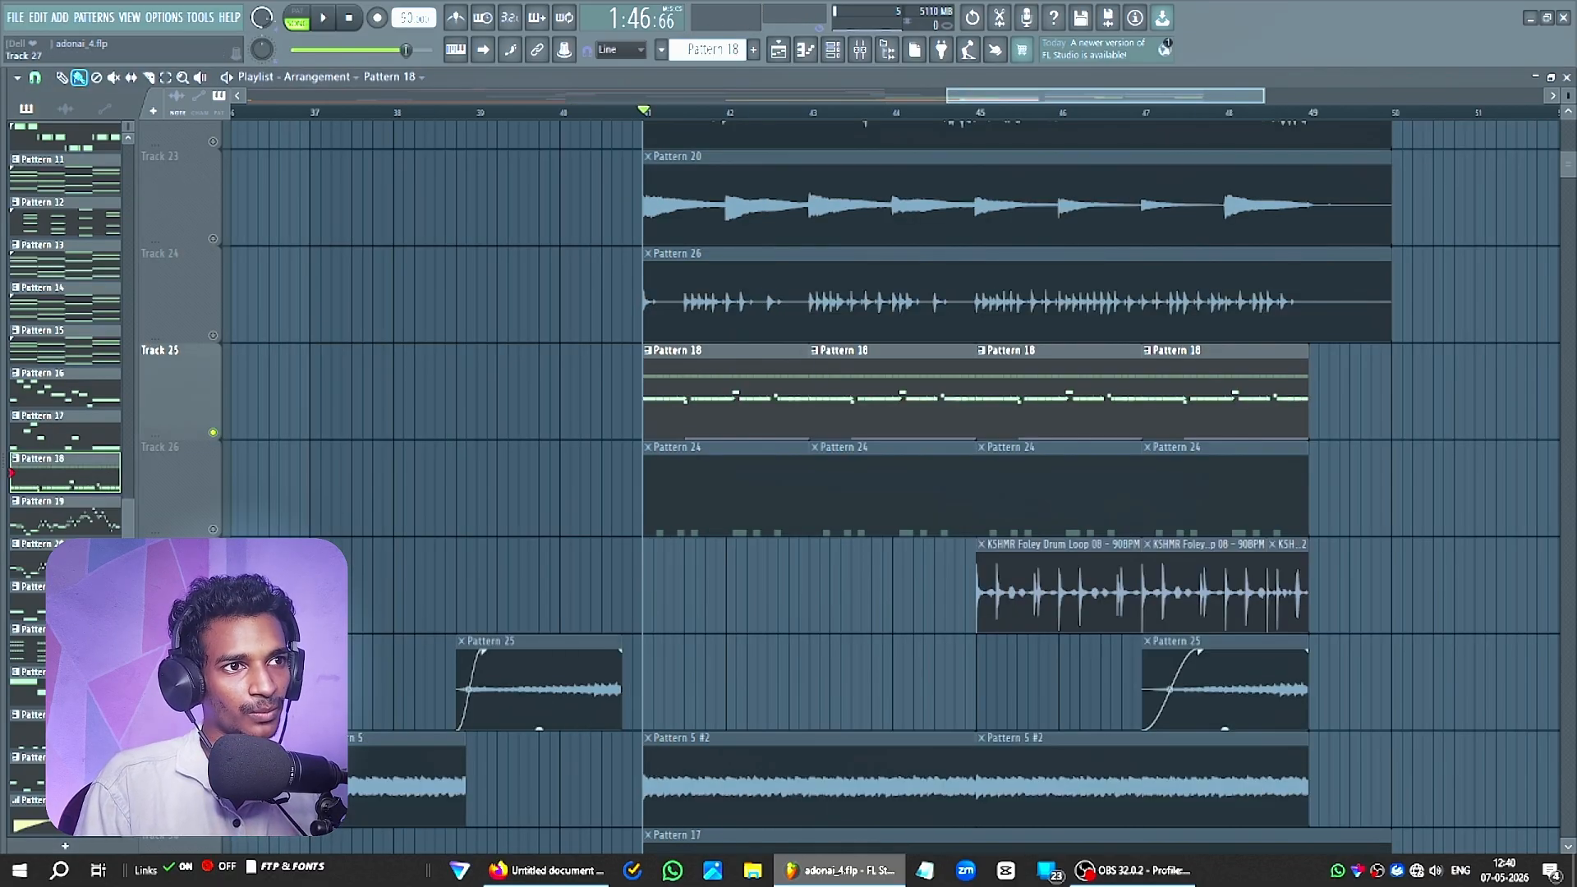
# Unmute Track 26 and play its Pattern 24 clip with the Pattern 18 drums from bar 41, with the pattern's channels displayed.
pyautogui.click(213, 530)
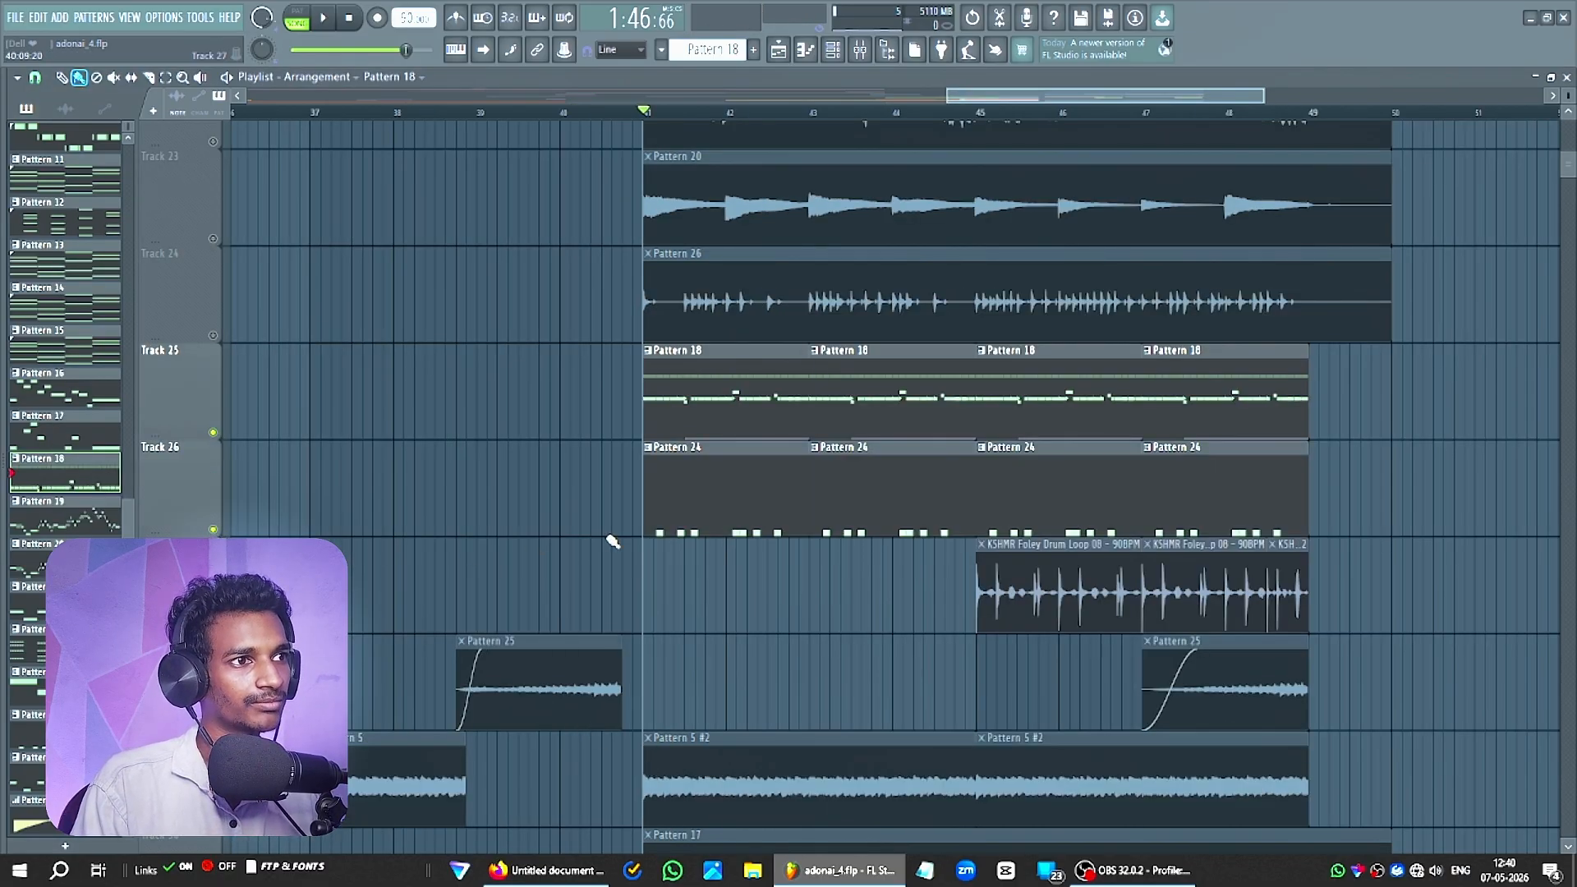
pyautogui.click(680, 499)
pyautogui.press('space')
pyautogui.press('F6')
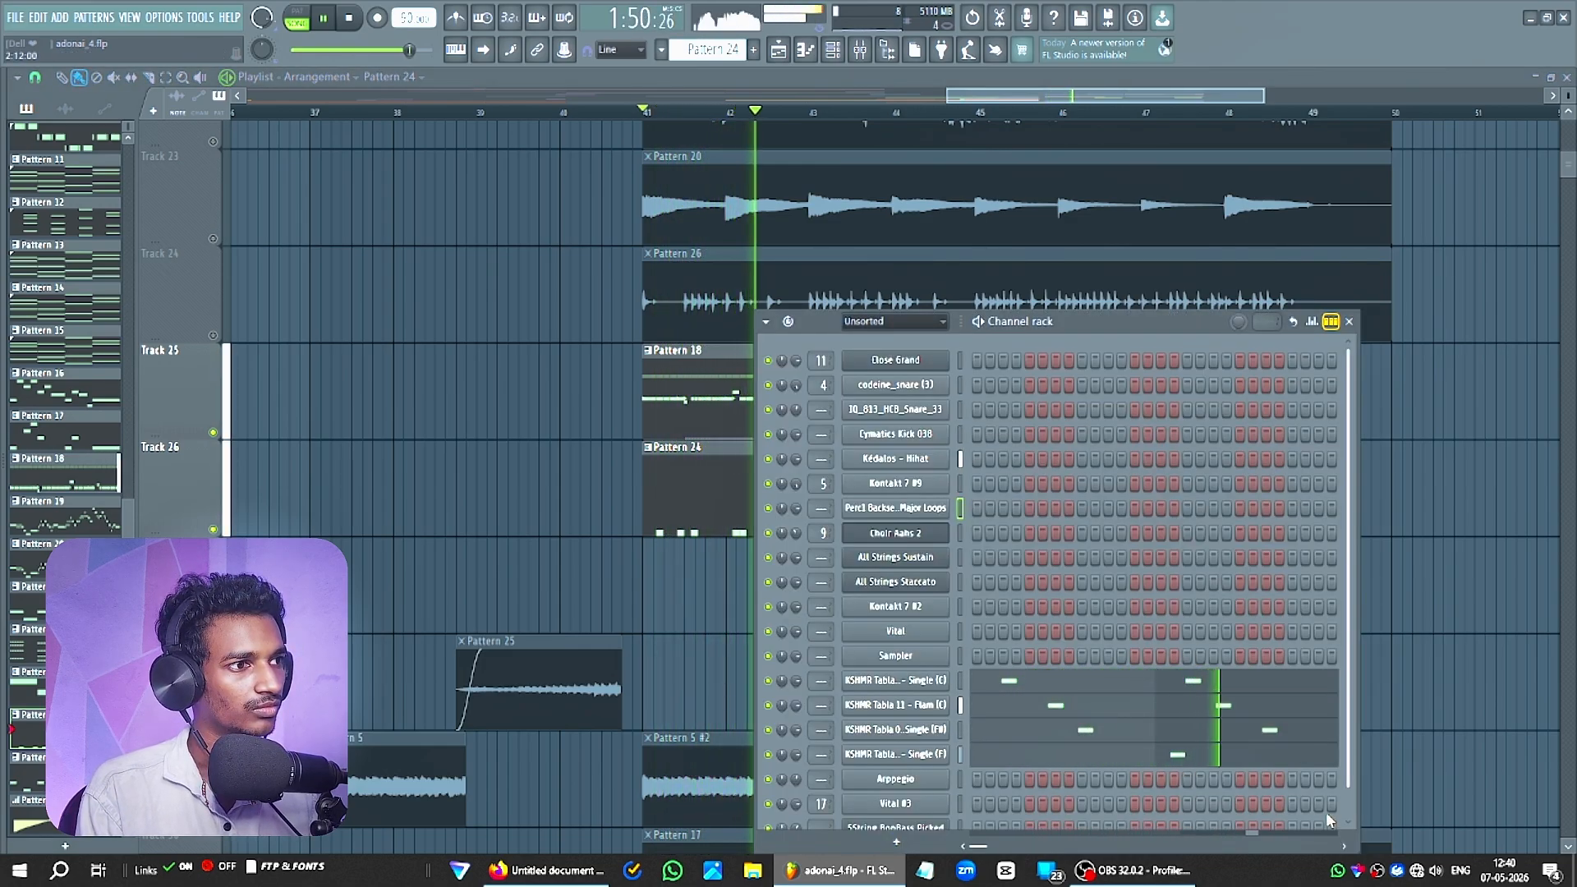
pyautogui.press('space')
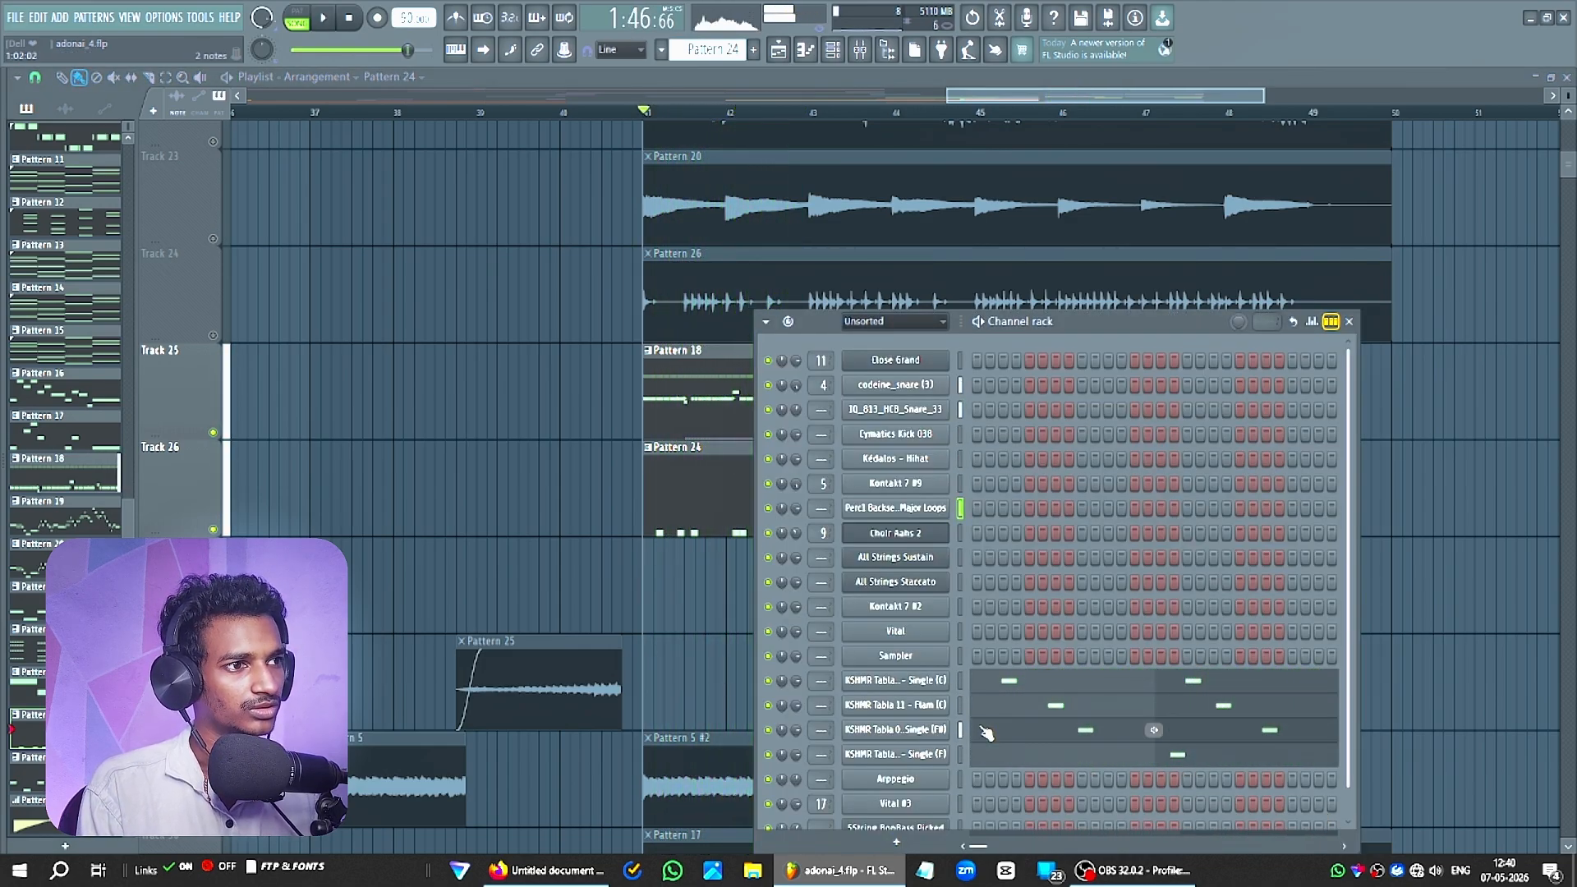
# Open the KSHMR Tabla 03 - Single (C) channel, audition its sample, and close it.
pyautogui.click(936, 687)
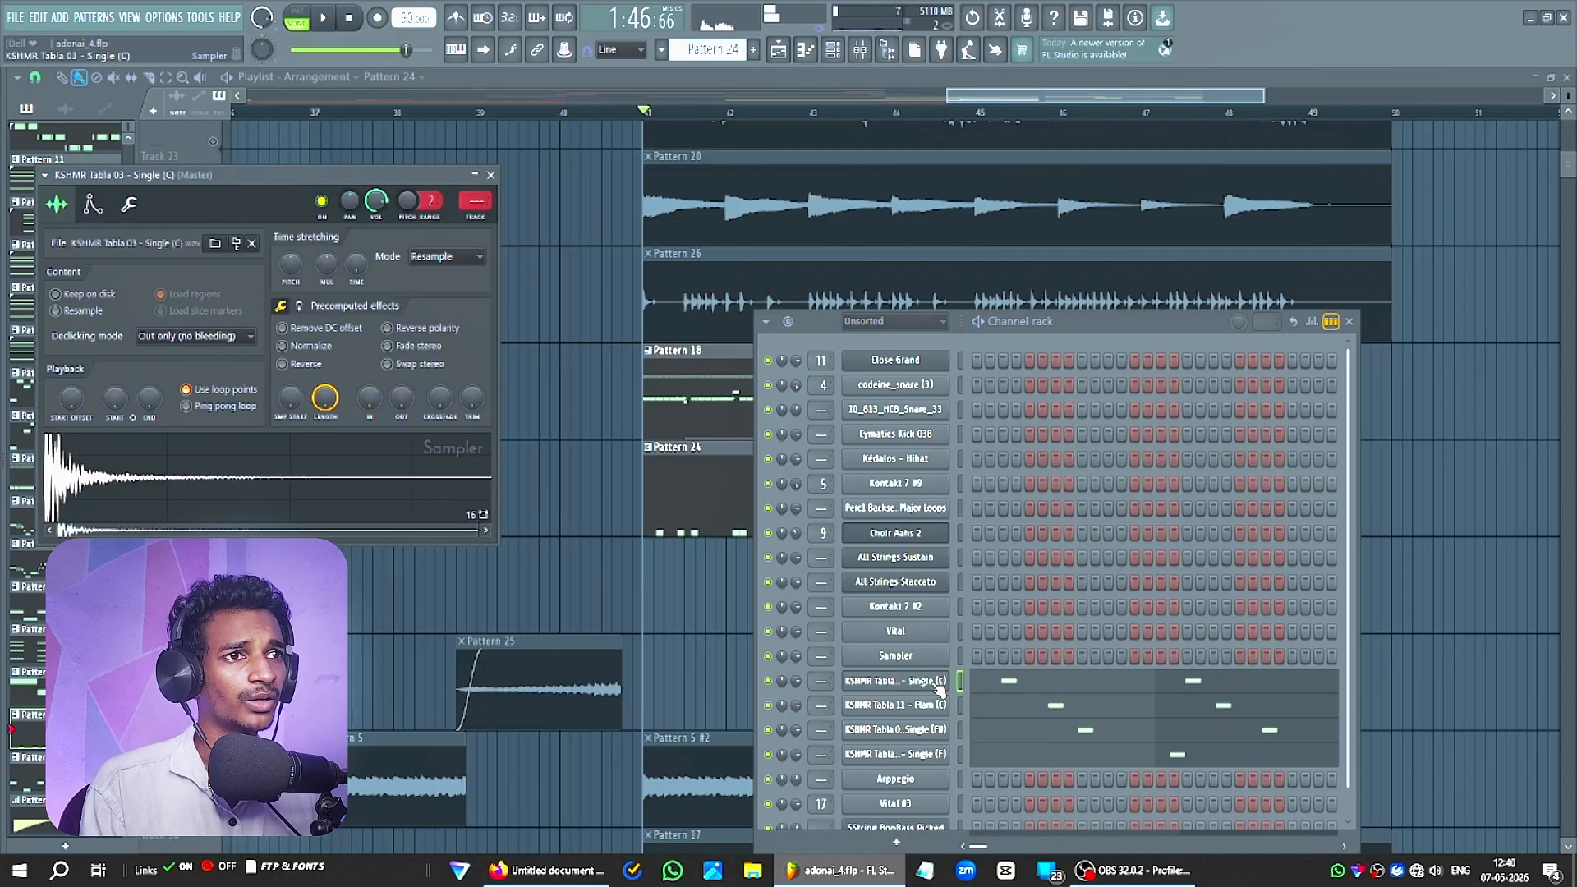
pyautogui.click(128, 489)
pyautogui.click(127, 490)
pyautogui.press('Escape')
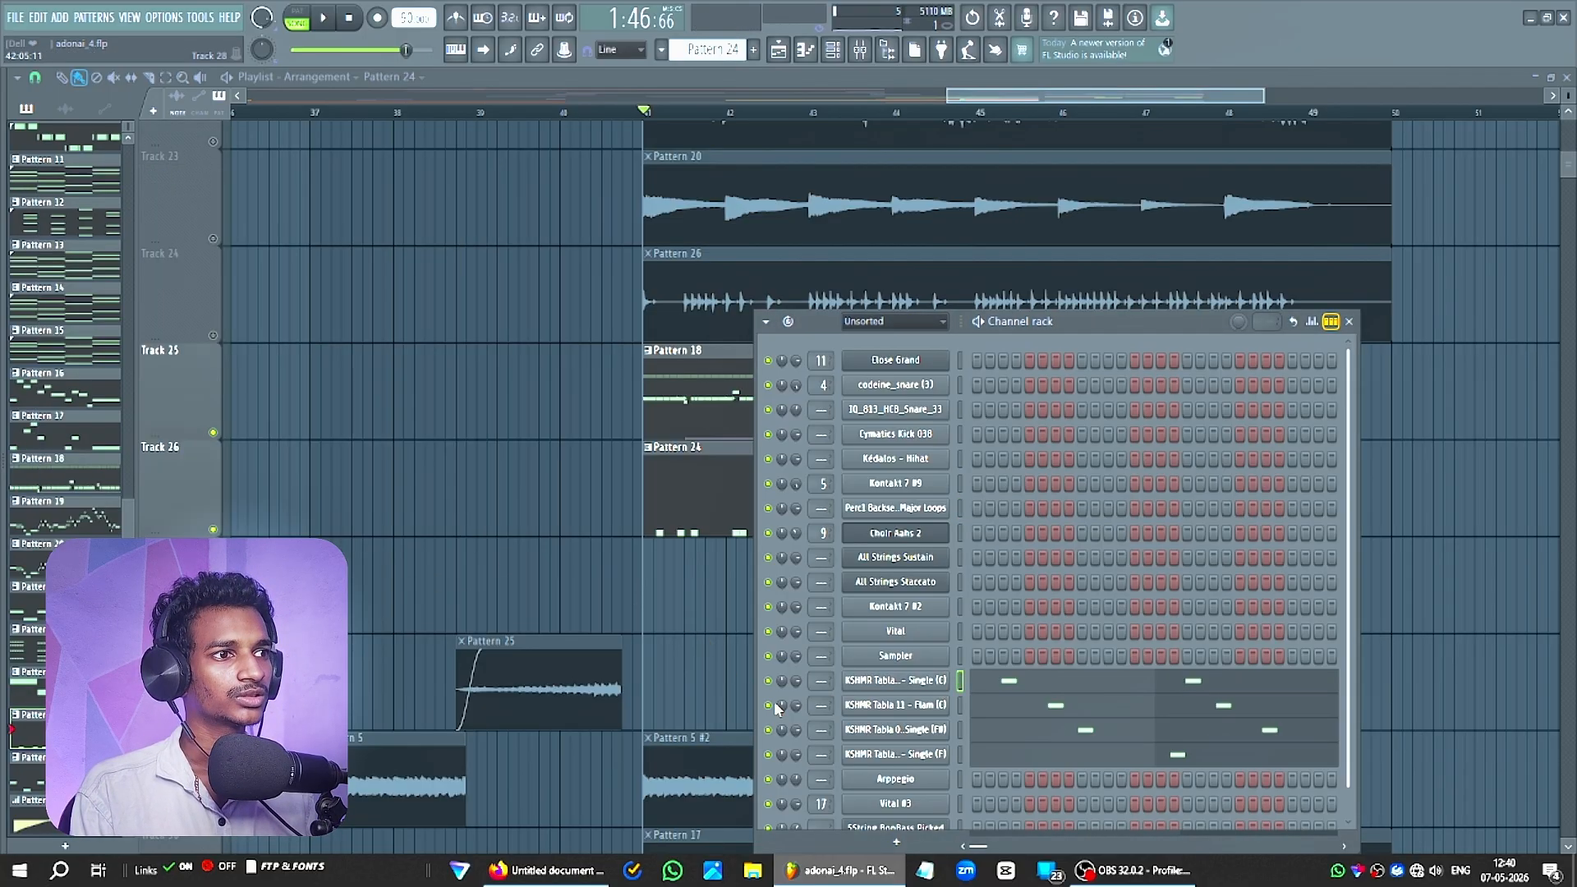
# Examine the KSHMR Tabla 11 - Flam (C), Tabla 08 - Single (F#) and Tabla 06 - Single (F) samples, and play the combined percussion.
pyautogui.click(937, 710)
pyautogui.click(895, 705)
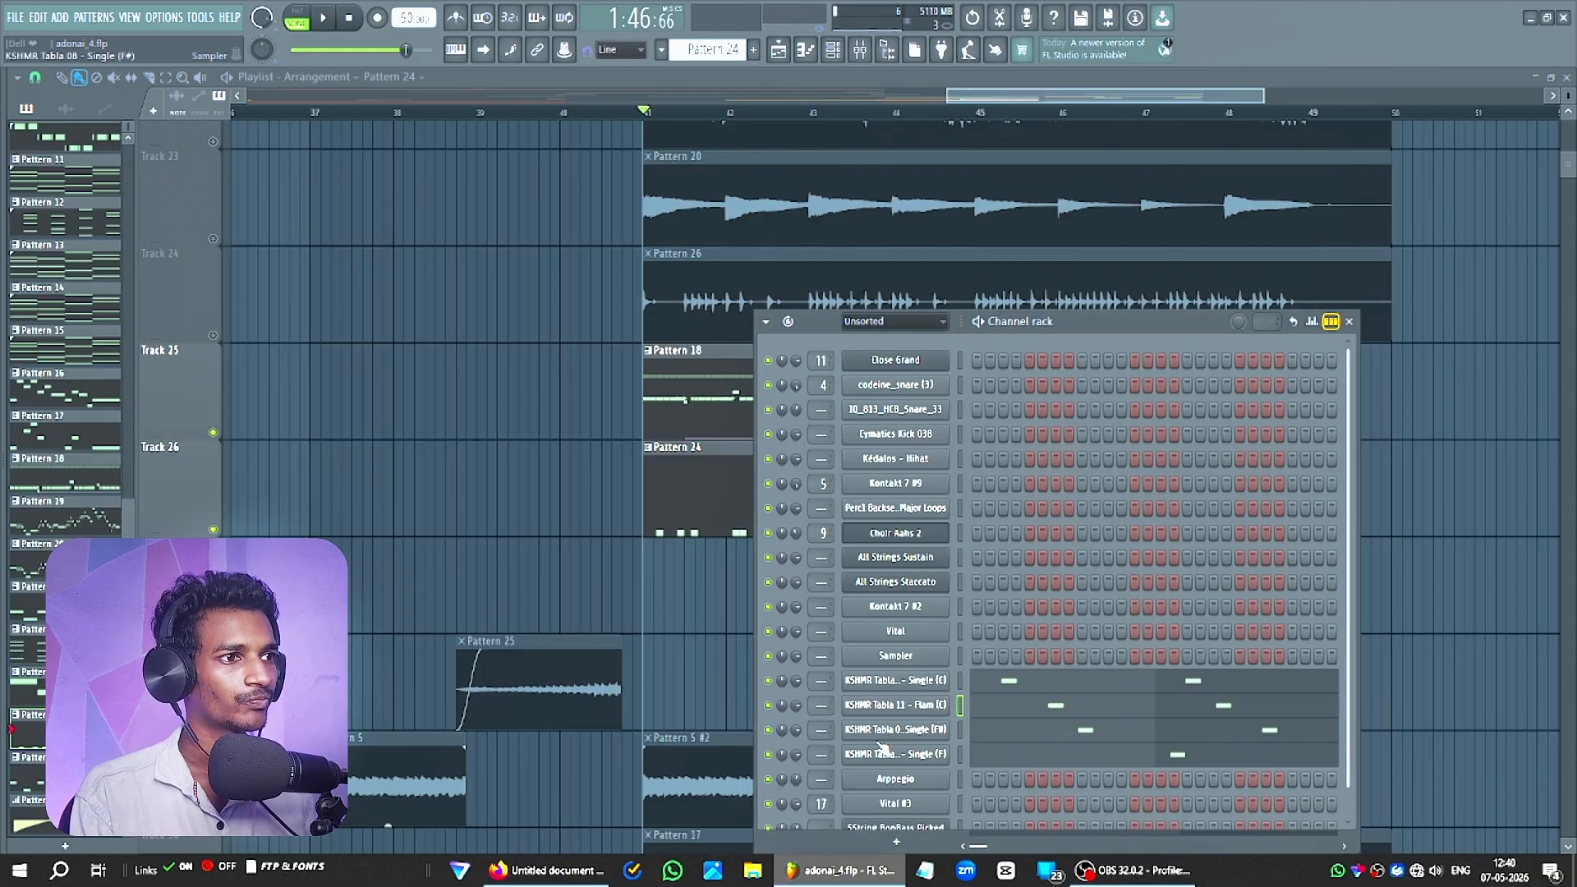
pyautogui.click(895, 730)
pyautogui.press('Escape')
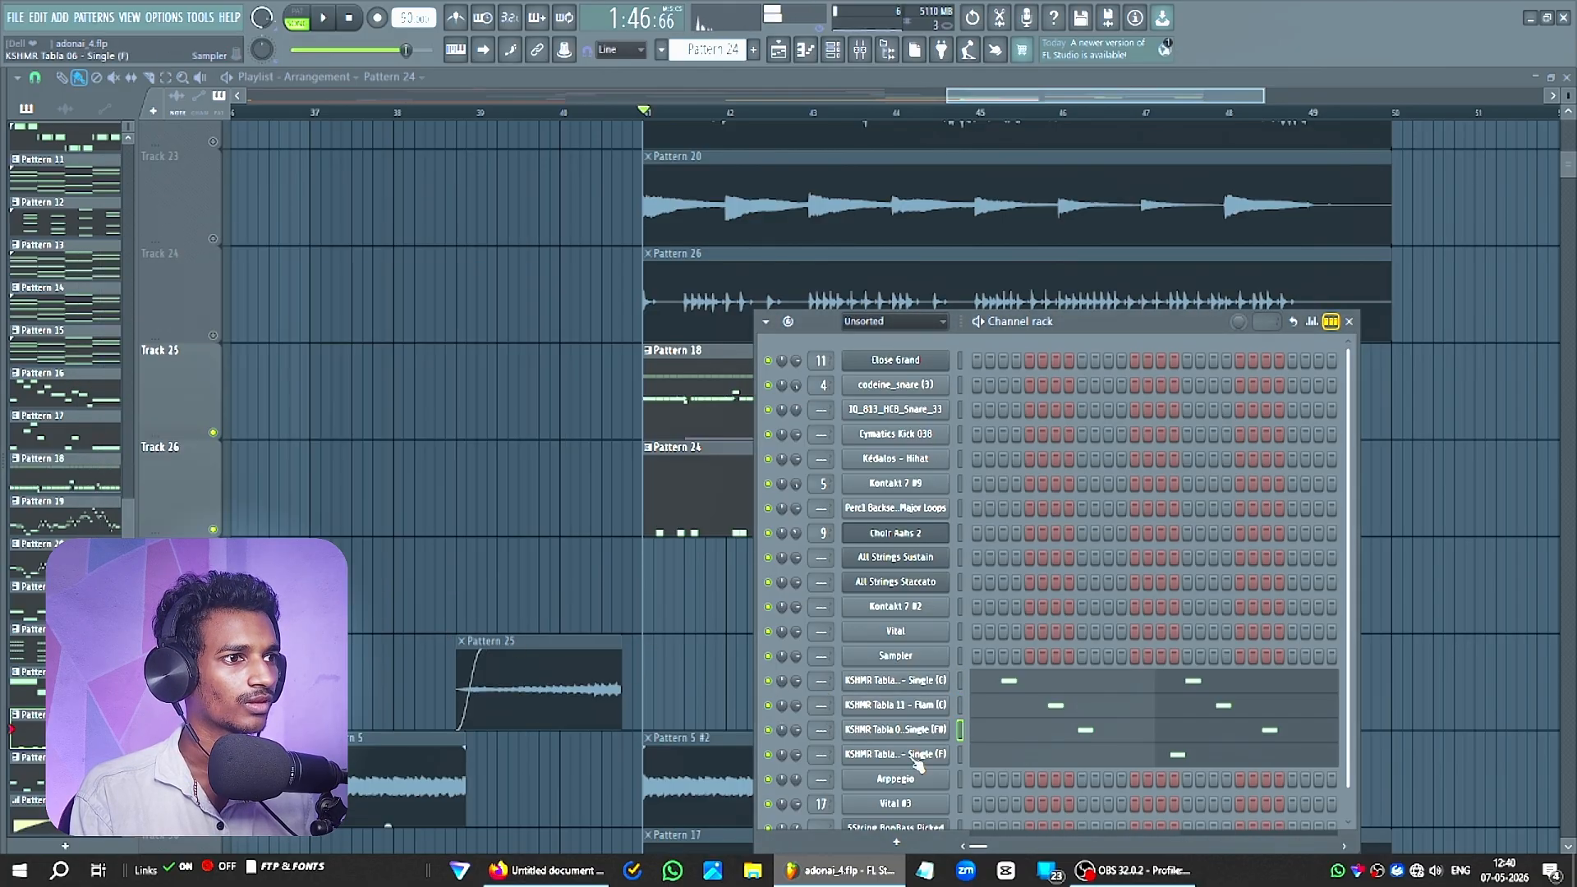
pyautogui.click(911, 755)
pyautogui.click(405, 568)
pyautogui.press('Escape')
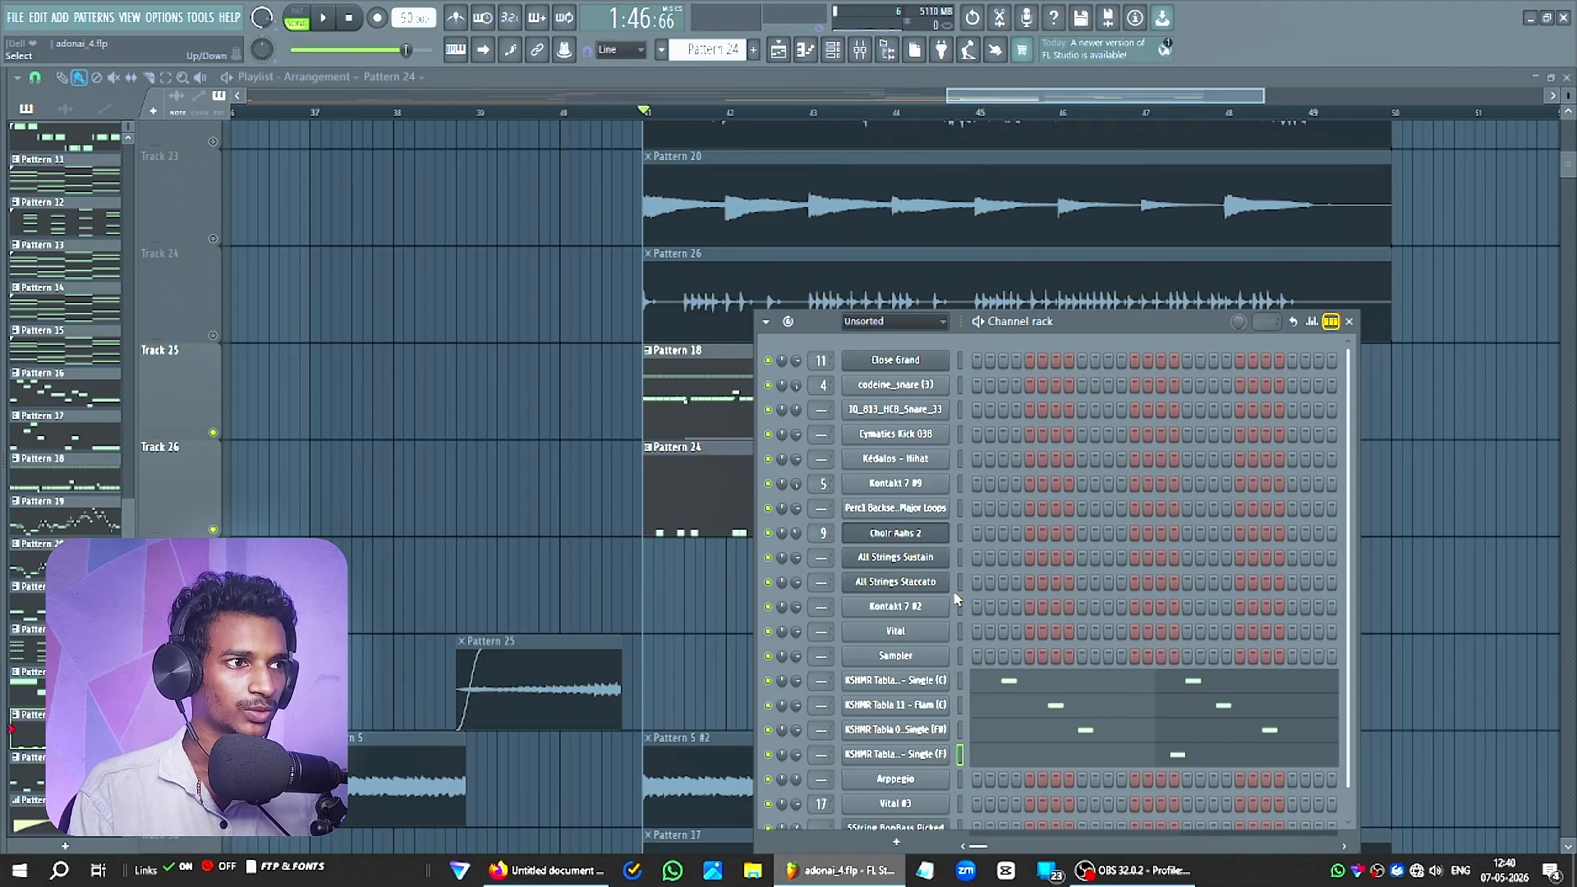
pyautogui.press('space')
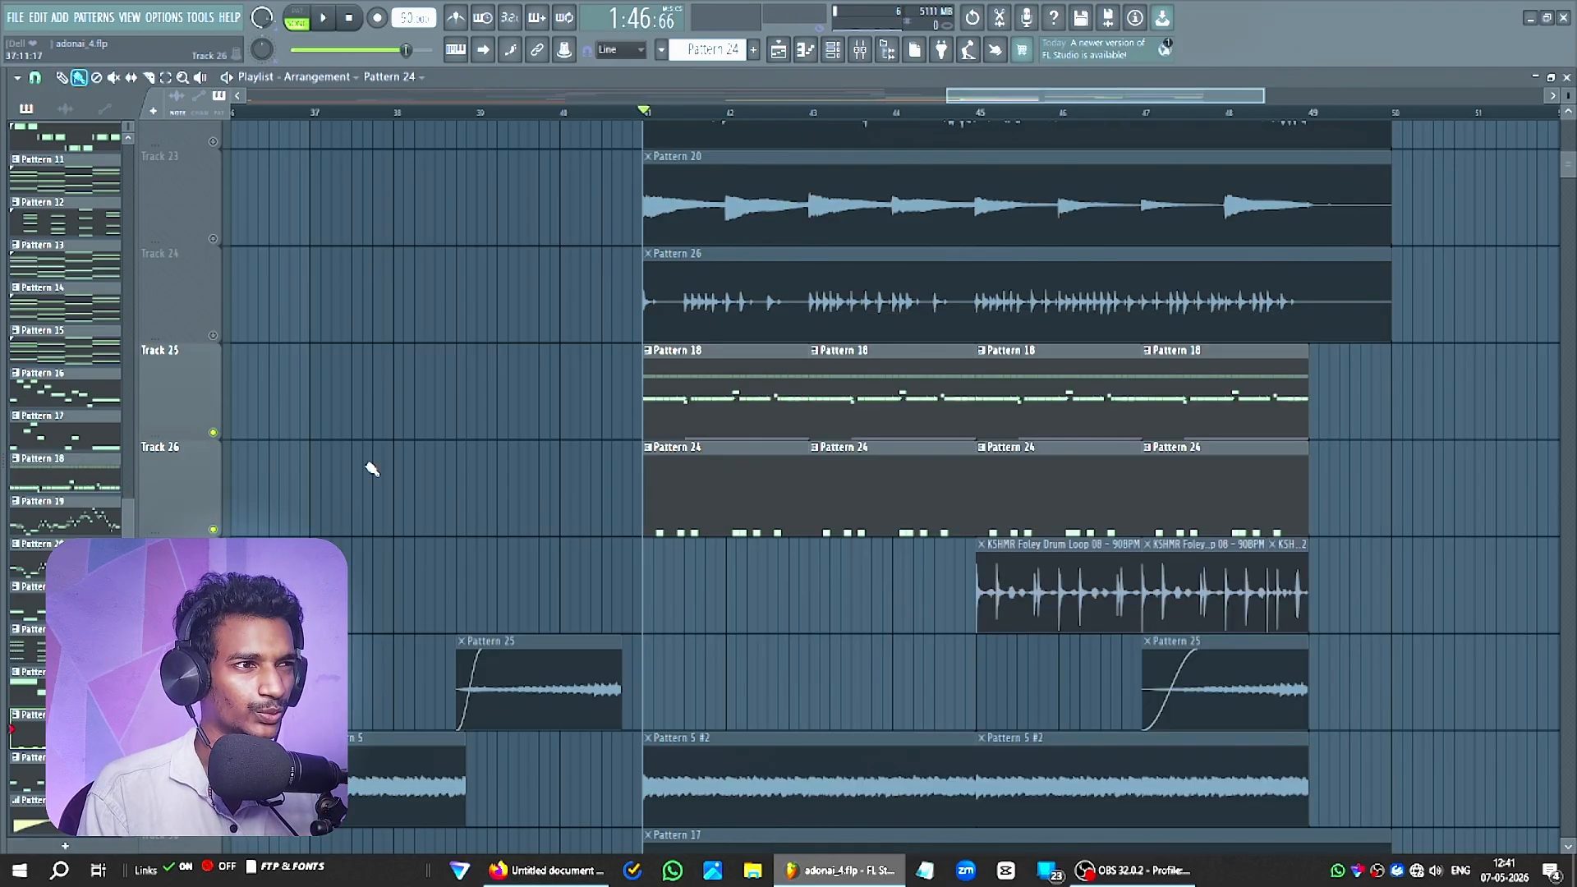
# Unmute Track 27 and play its KSHMR Foley Drum Loop 08 clips with the other drums from bar 45.
pyautogui.click(1087, 603)
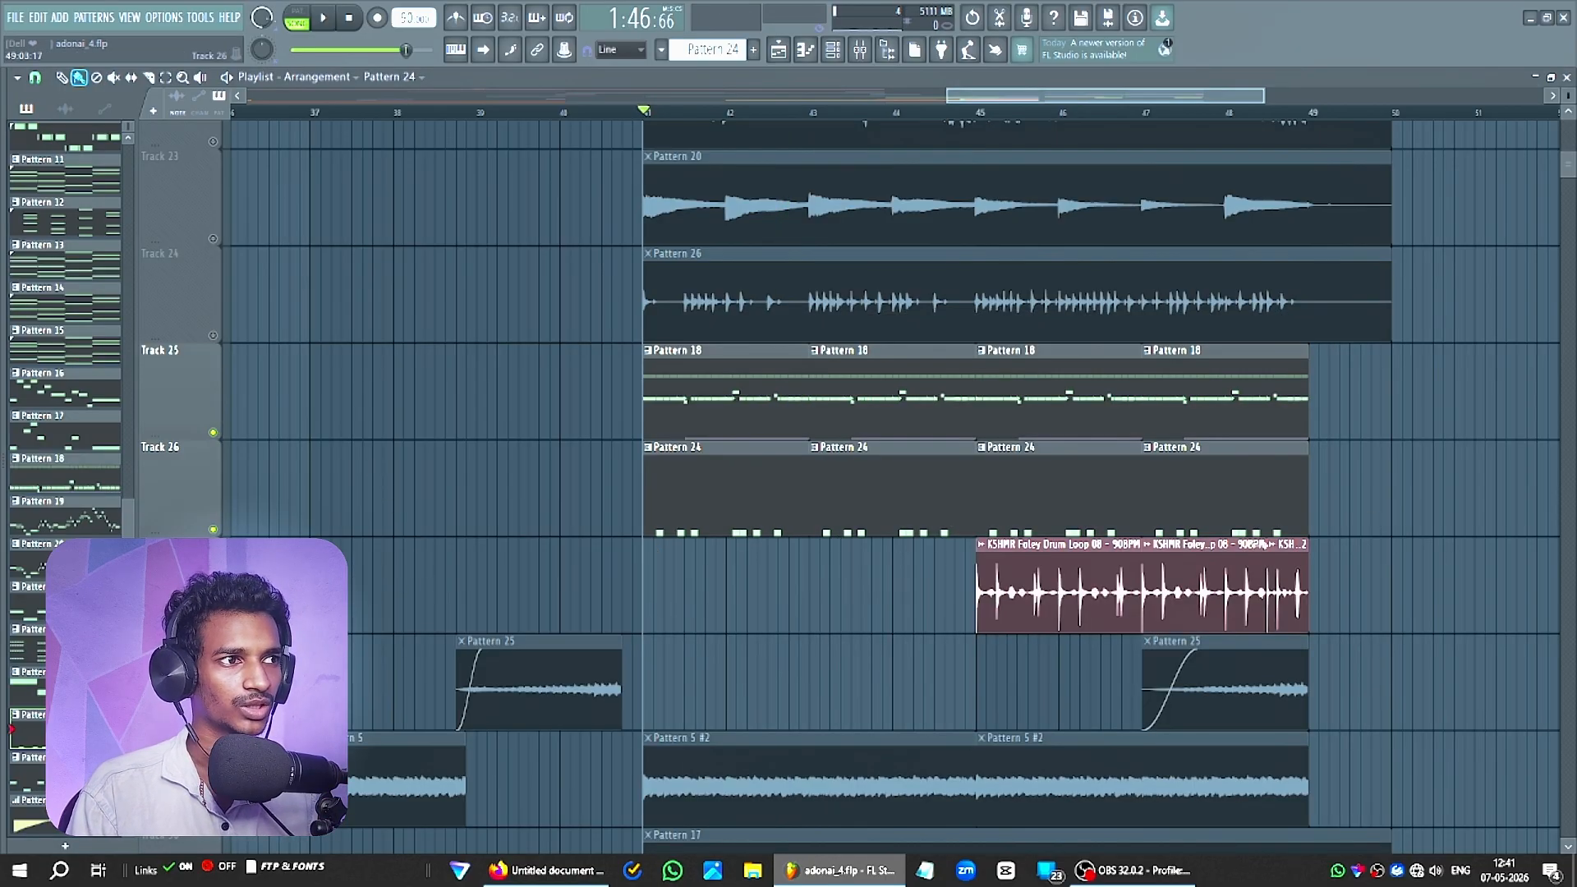
pyautogui.scroll(3, 1087, 602)
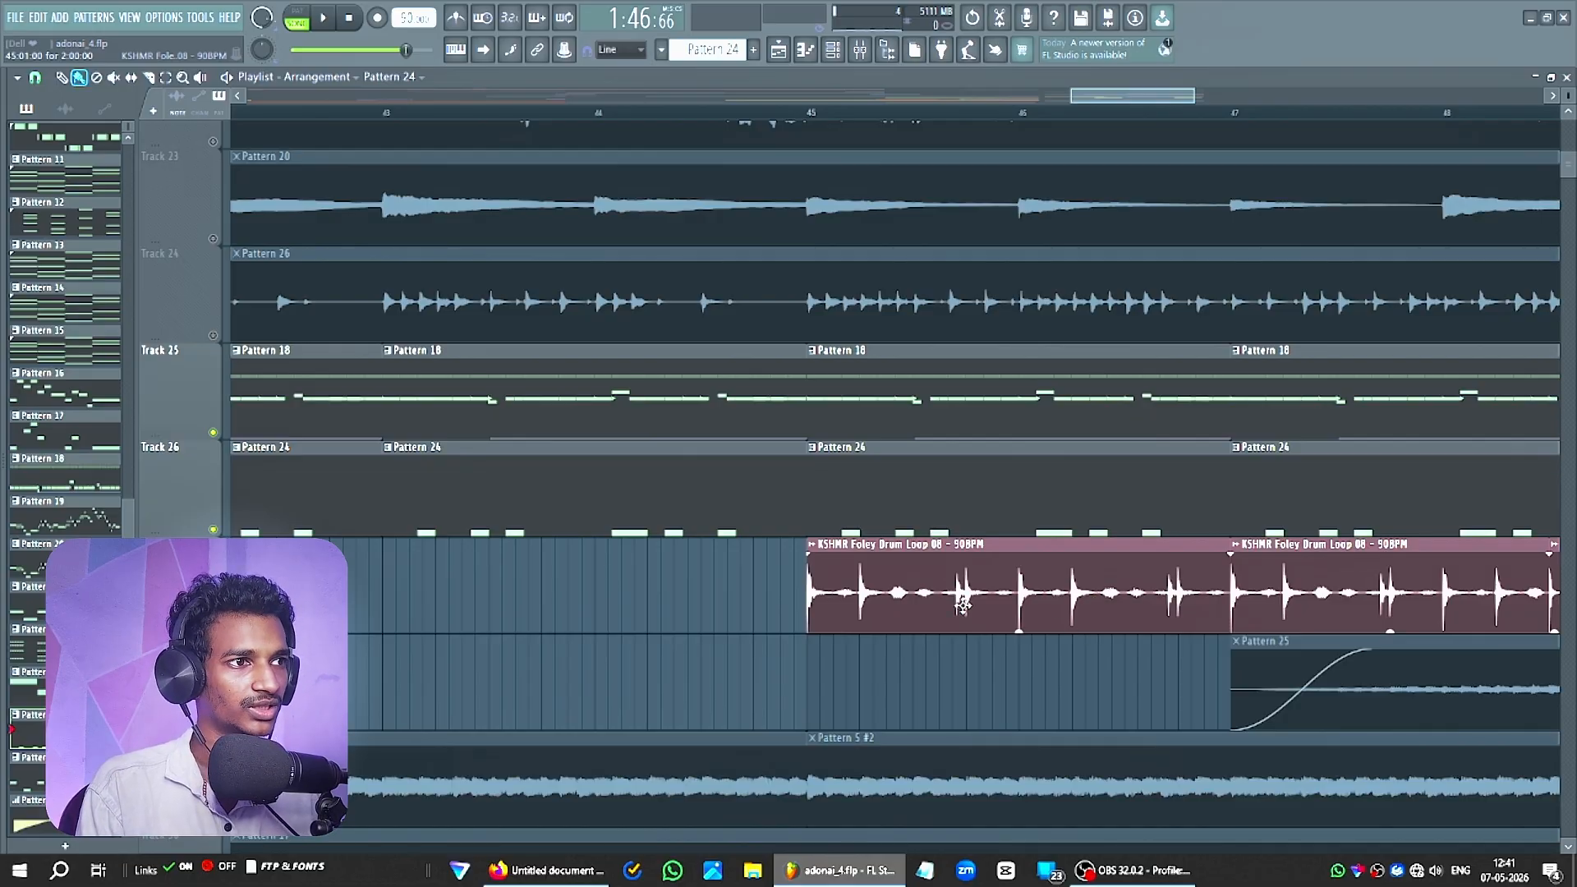
pyautogui.doubleClick(999, 580)
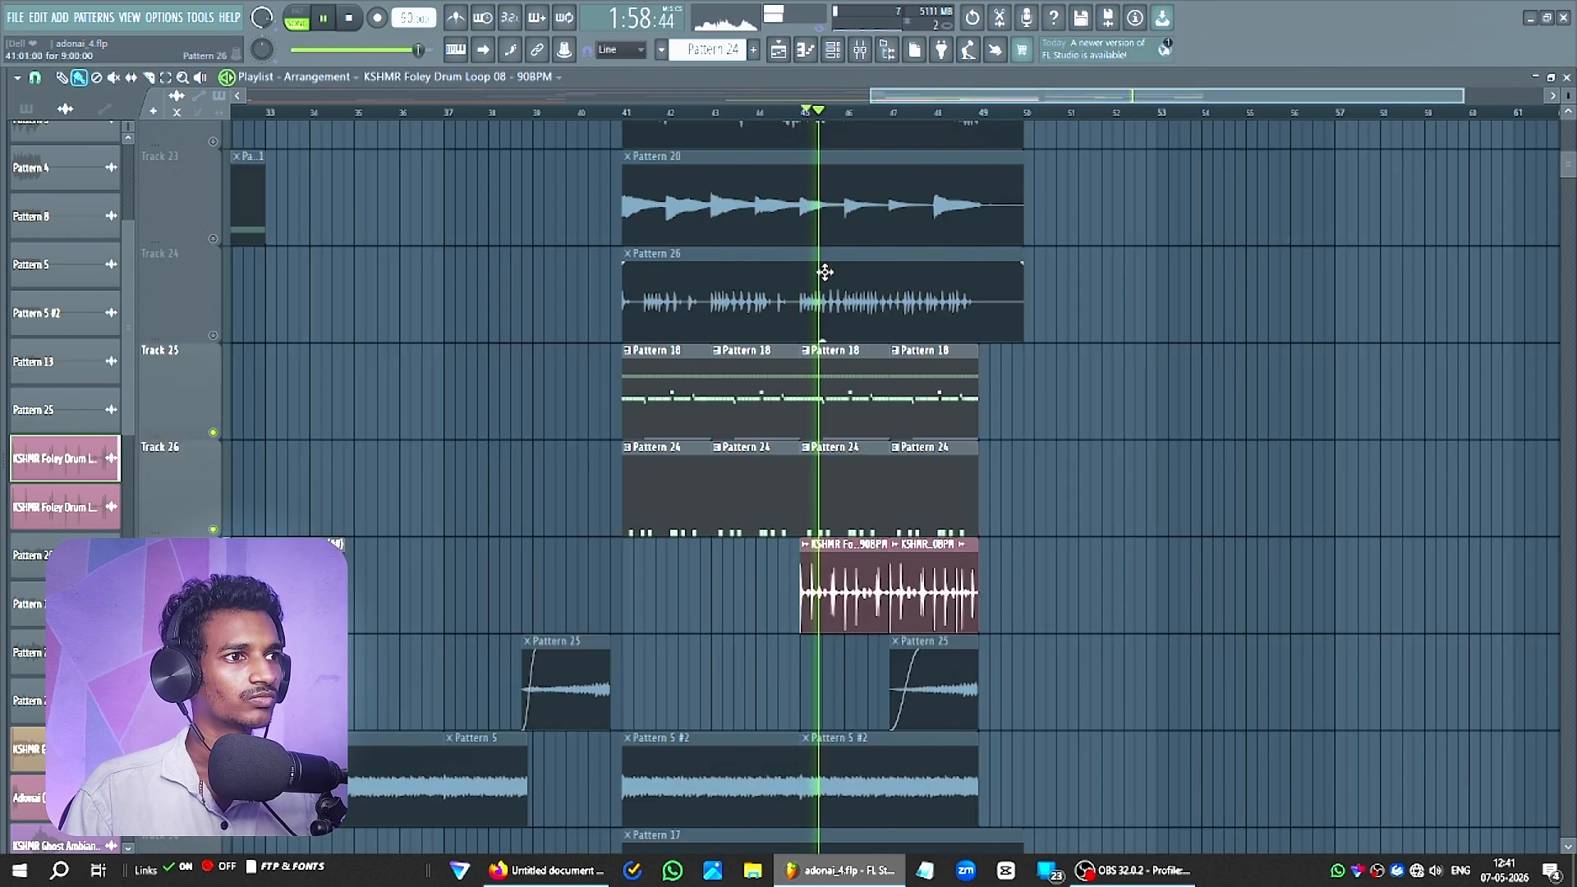
pyautogui.keyDown('alt'); pyautogui.scroll(-2, 911, 436); pyautogui.keyUp('alt')
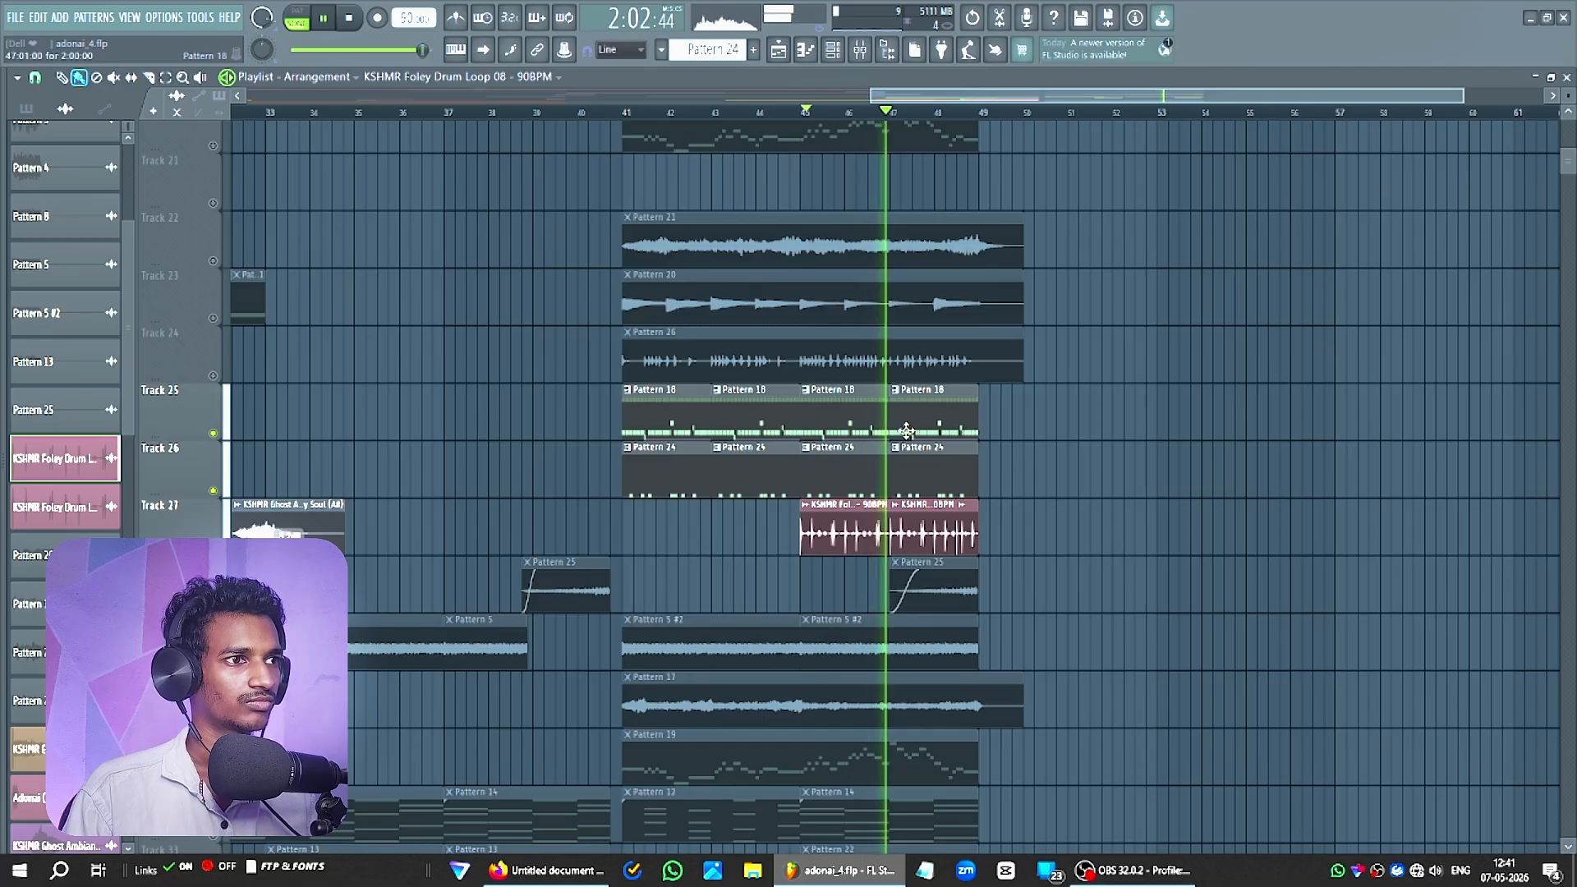
pyautogui.press('space')
# Solo Track 50 and enable Track 51 beside it to isolate their pattern clips.
pyautogui.scroll(-3, 186, 480)
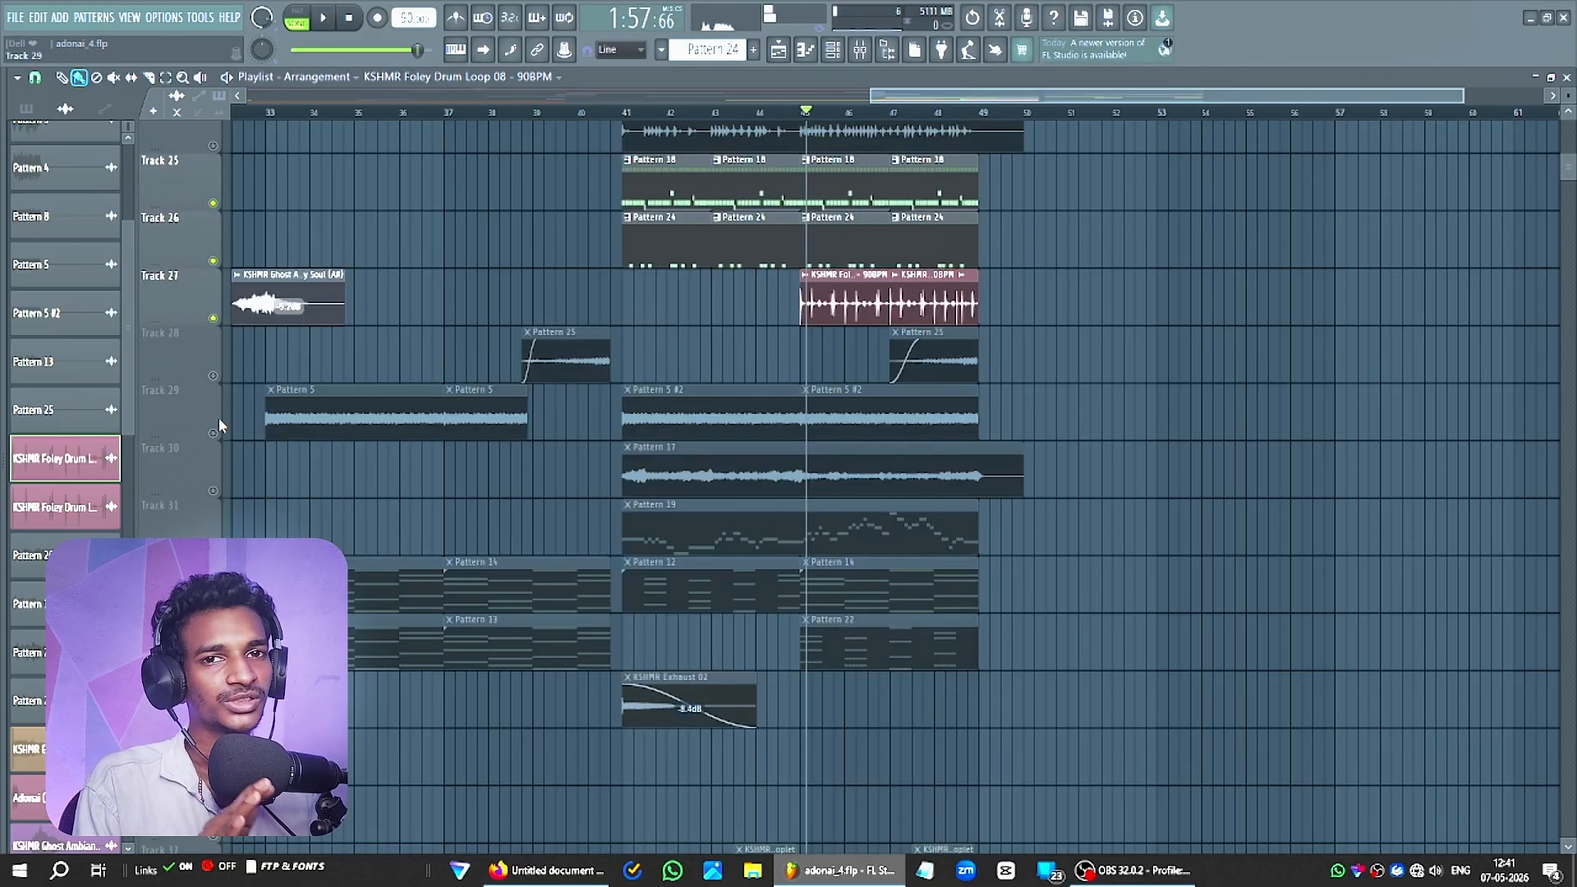
pyautogui.scroll(-8, 304, 417)
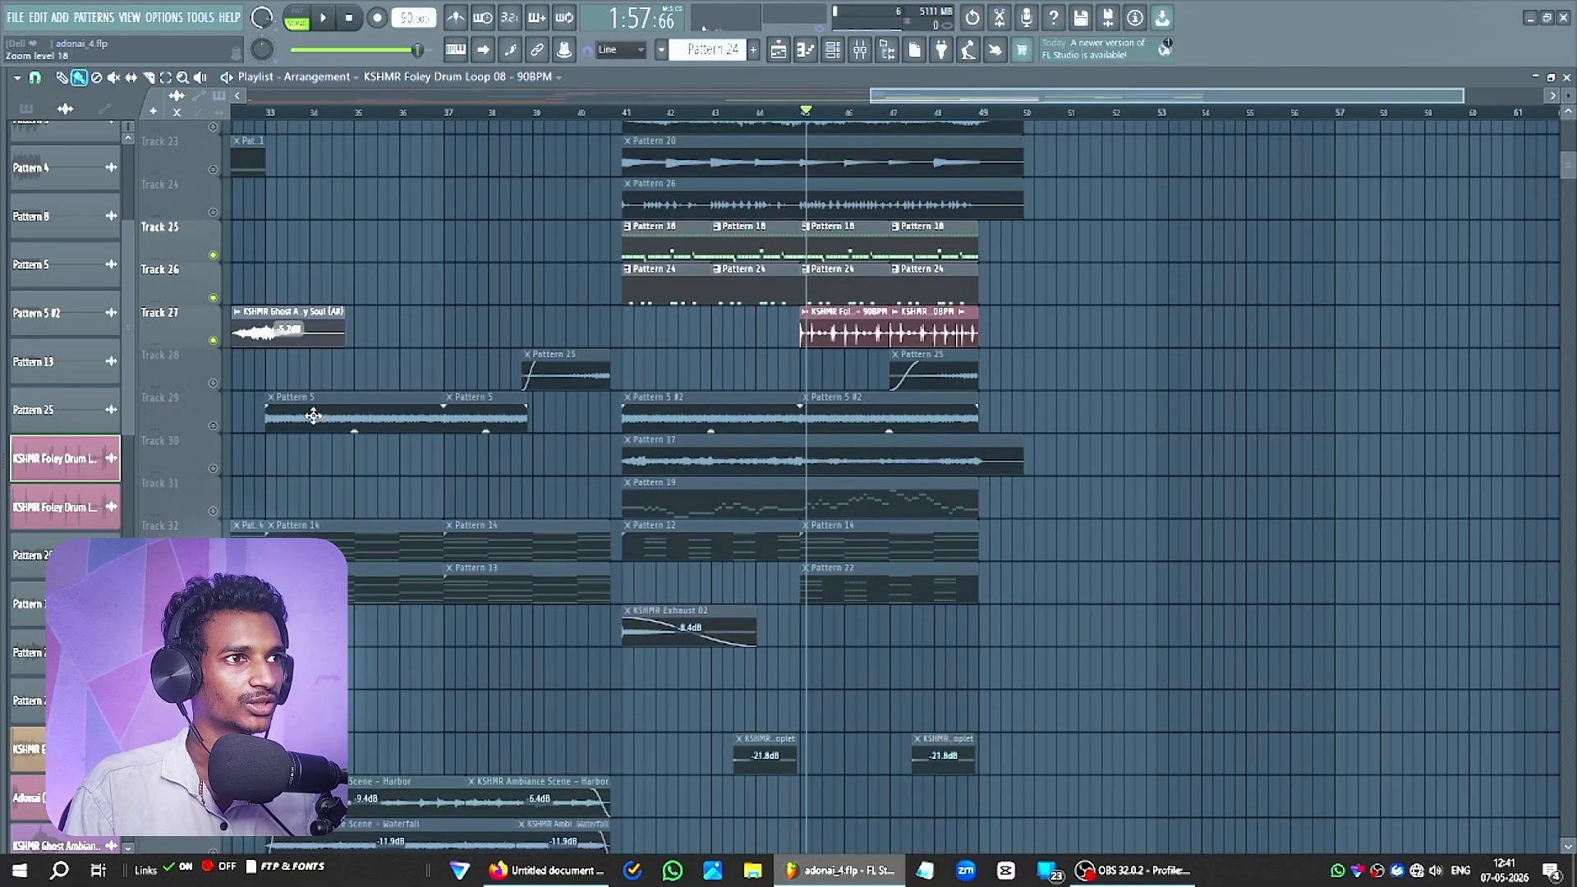
pyautogui.scroll(-10, 673, 378)
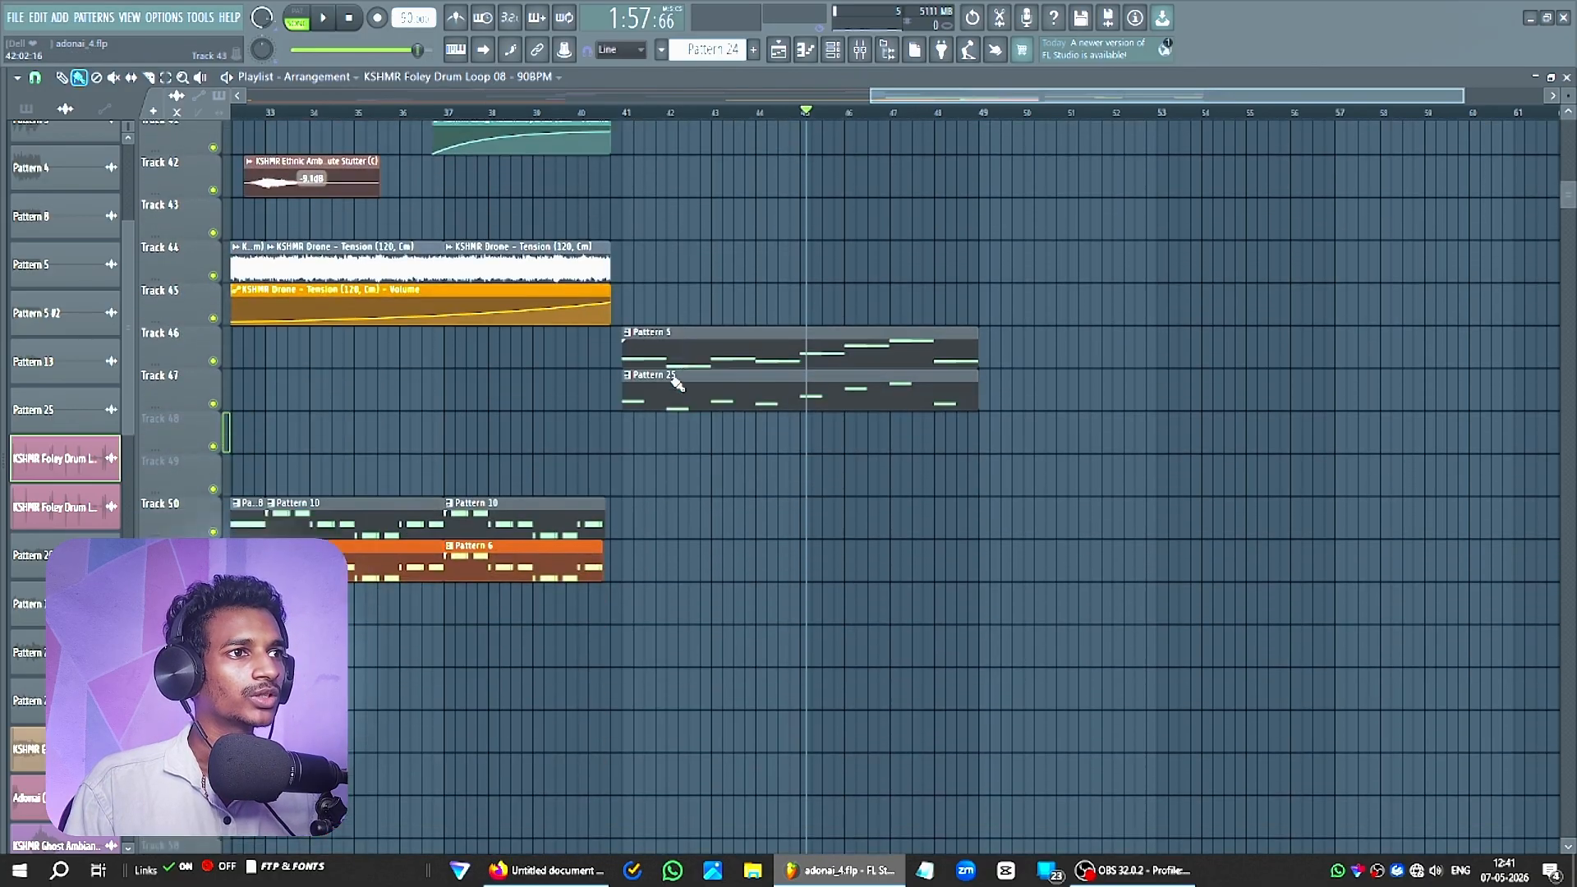
pyautogui.scroll(-5, 674, 386)
pyautogui.scroll(1, 736, 571)
pyautogui.scroll(2, 874, 515)
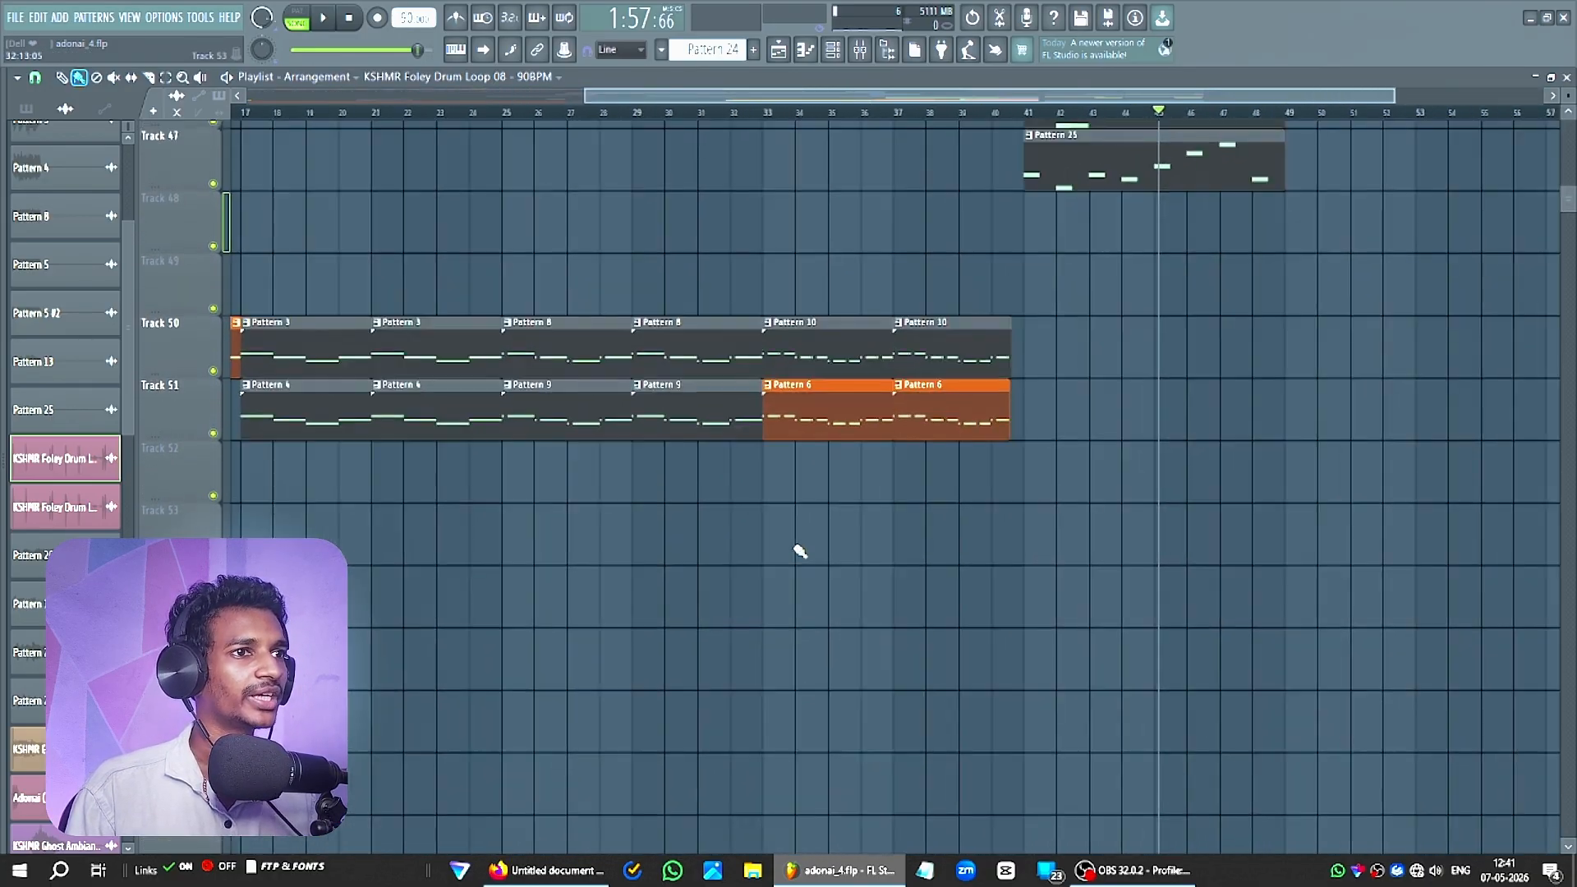
pyautogui.rightClick(214, 374)
pyautogui.click(213, 436)
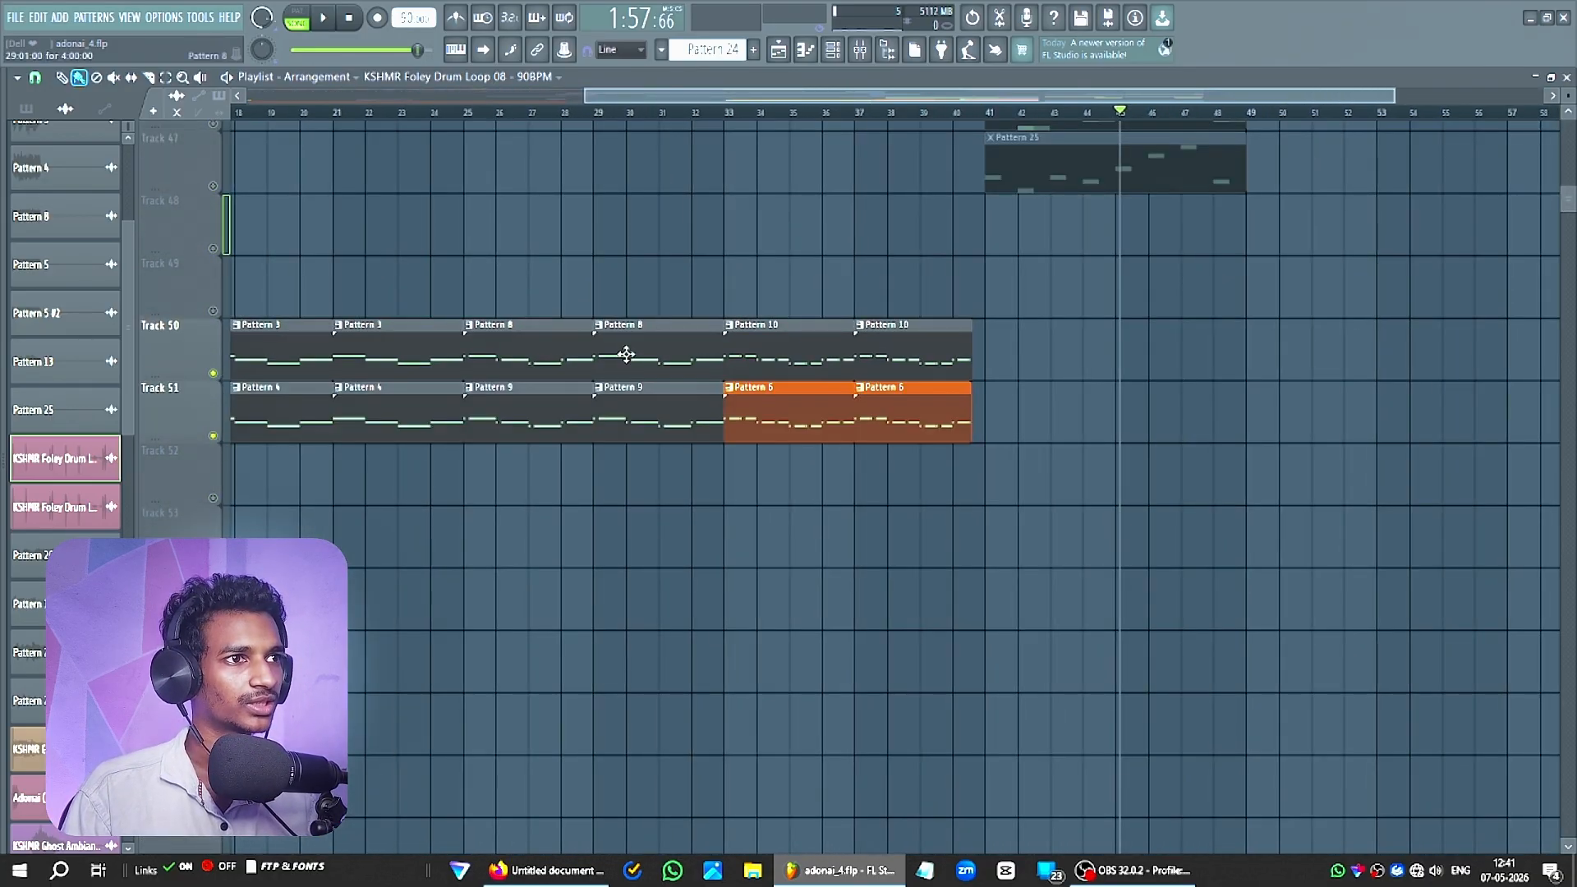
# Play Pattern 10 on Track 50 alone from bar 33 with its Vital #3 channel displayed.
pyautogui.click(627, 354)
pyautogui.press('F6')
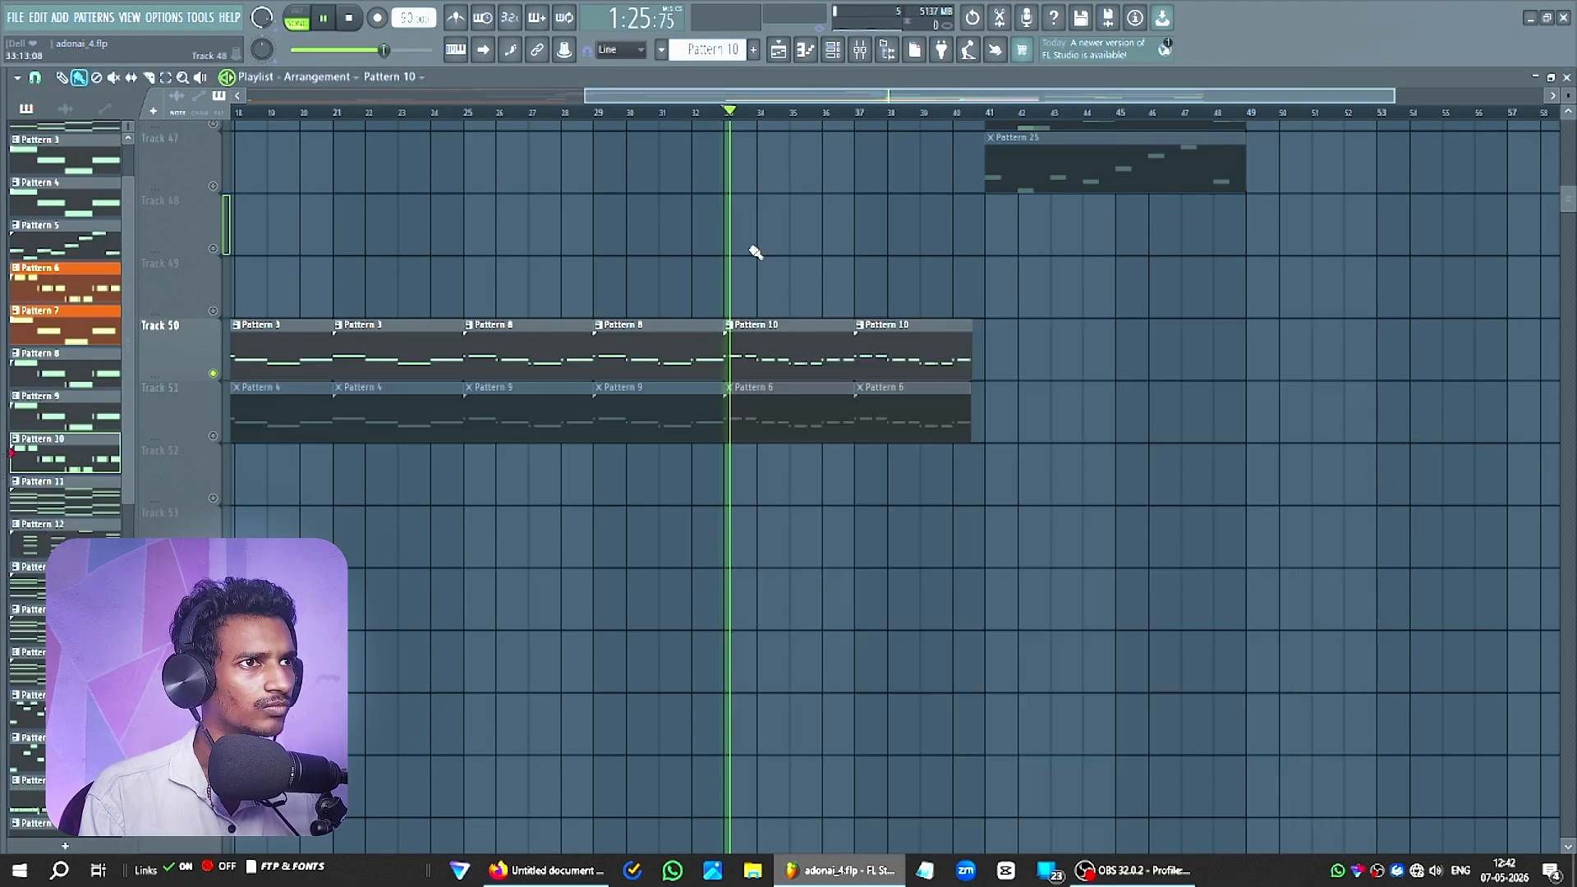
pyautogui.doubleClick(762, 331)
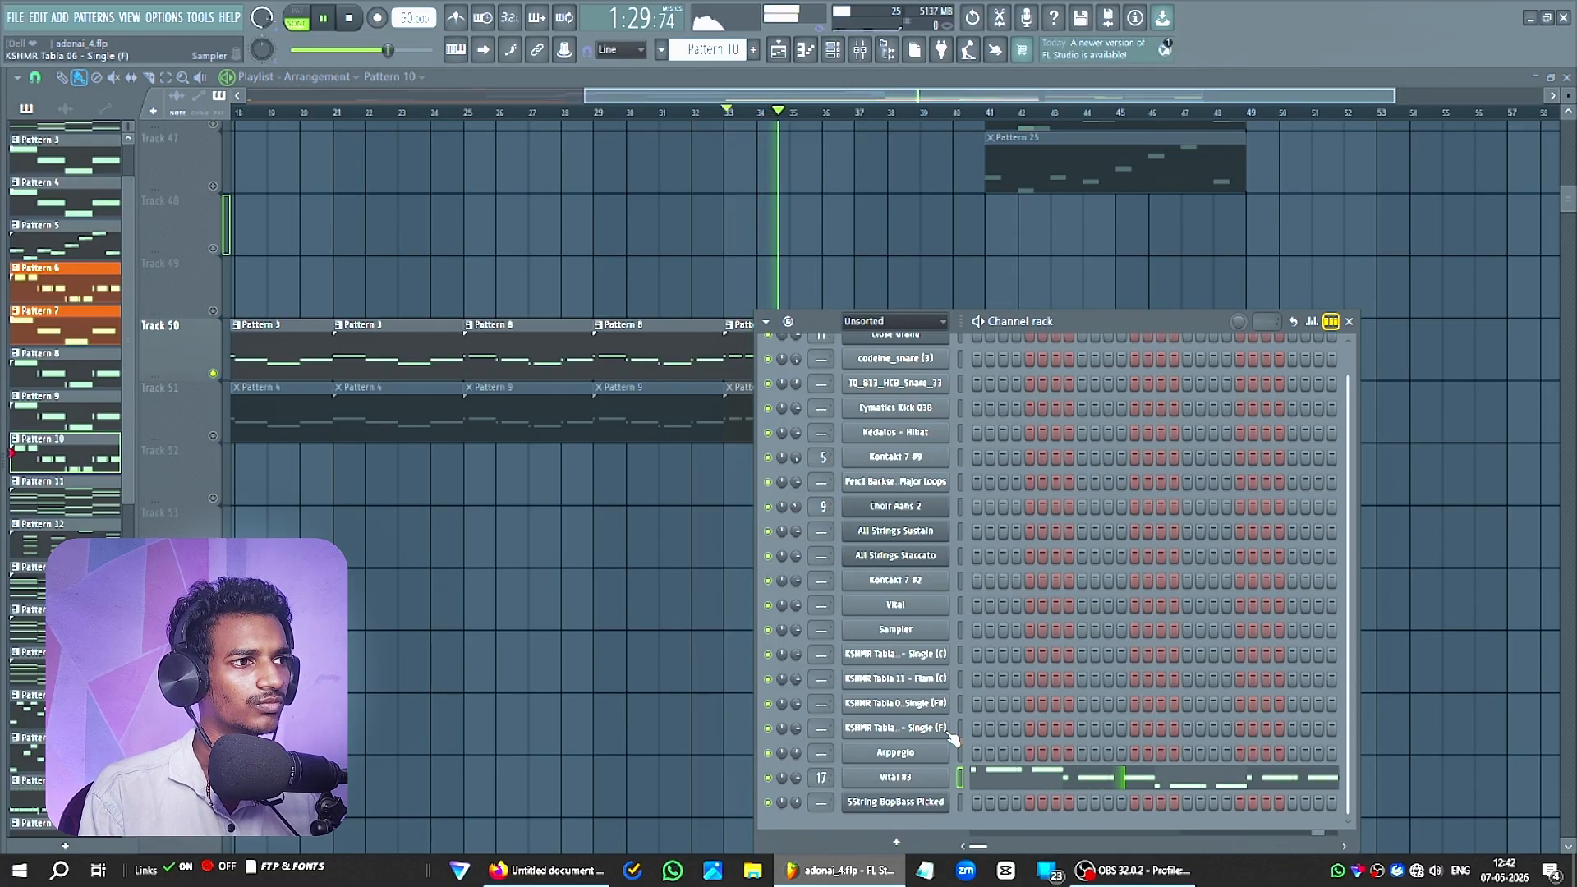
pyautogui.press('space')
pyautogui.press('F6')
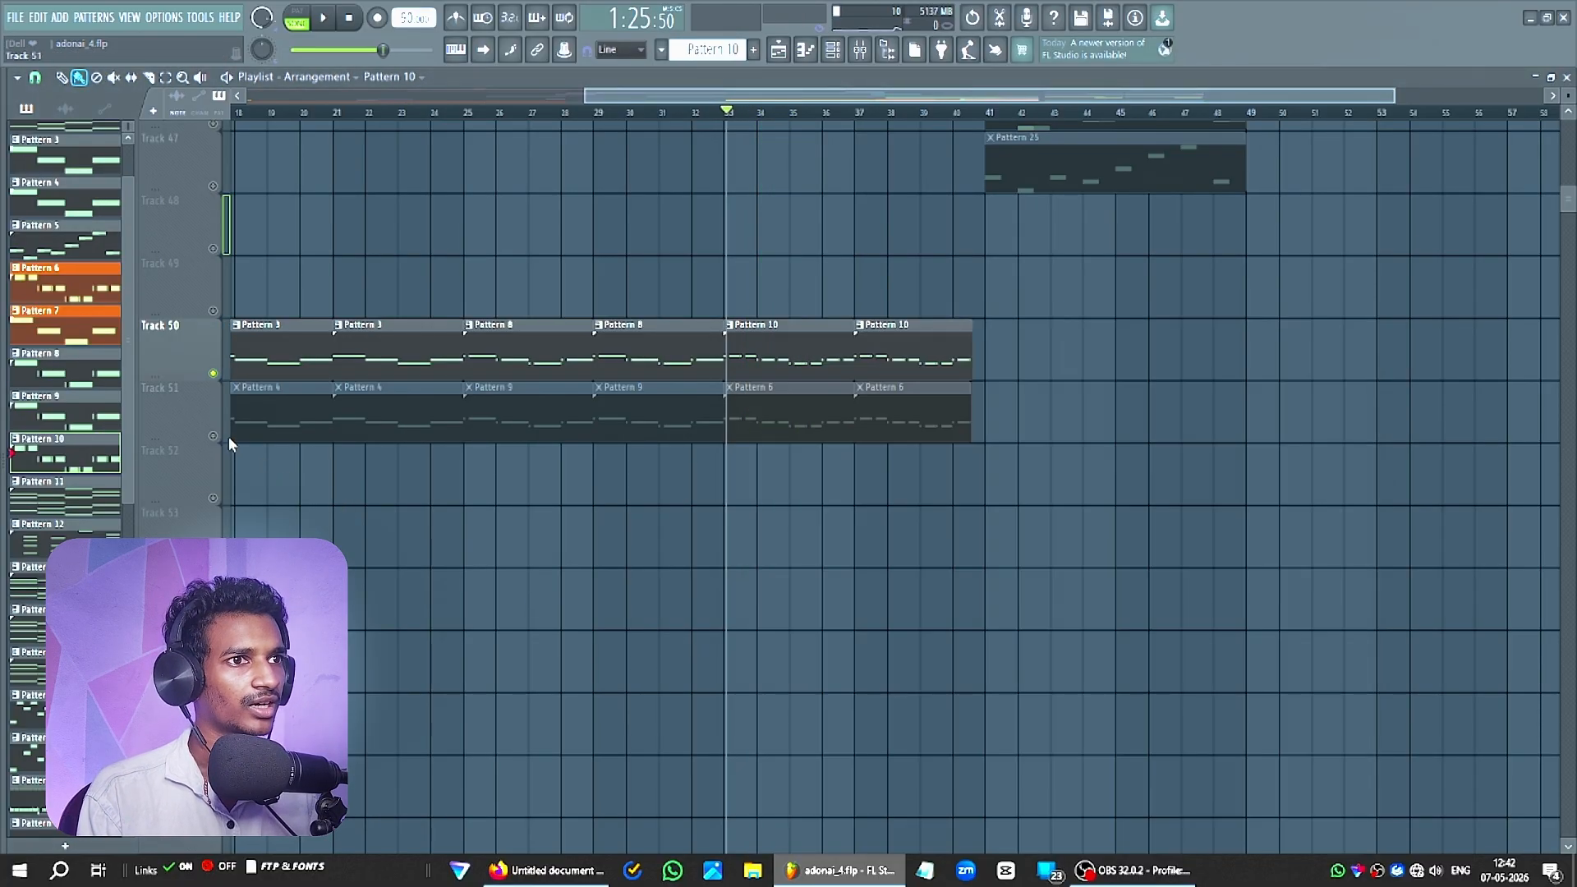
# Solo Track 51, play its Pattern 6 clip from bar 33, and open the 5String BopBass Picked channel.
pyautogui.click(229, 436)
pyautogui.press('space')
pyautogui.click(752, 410)
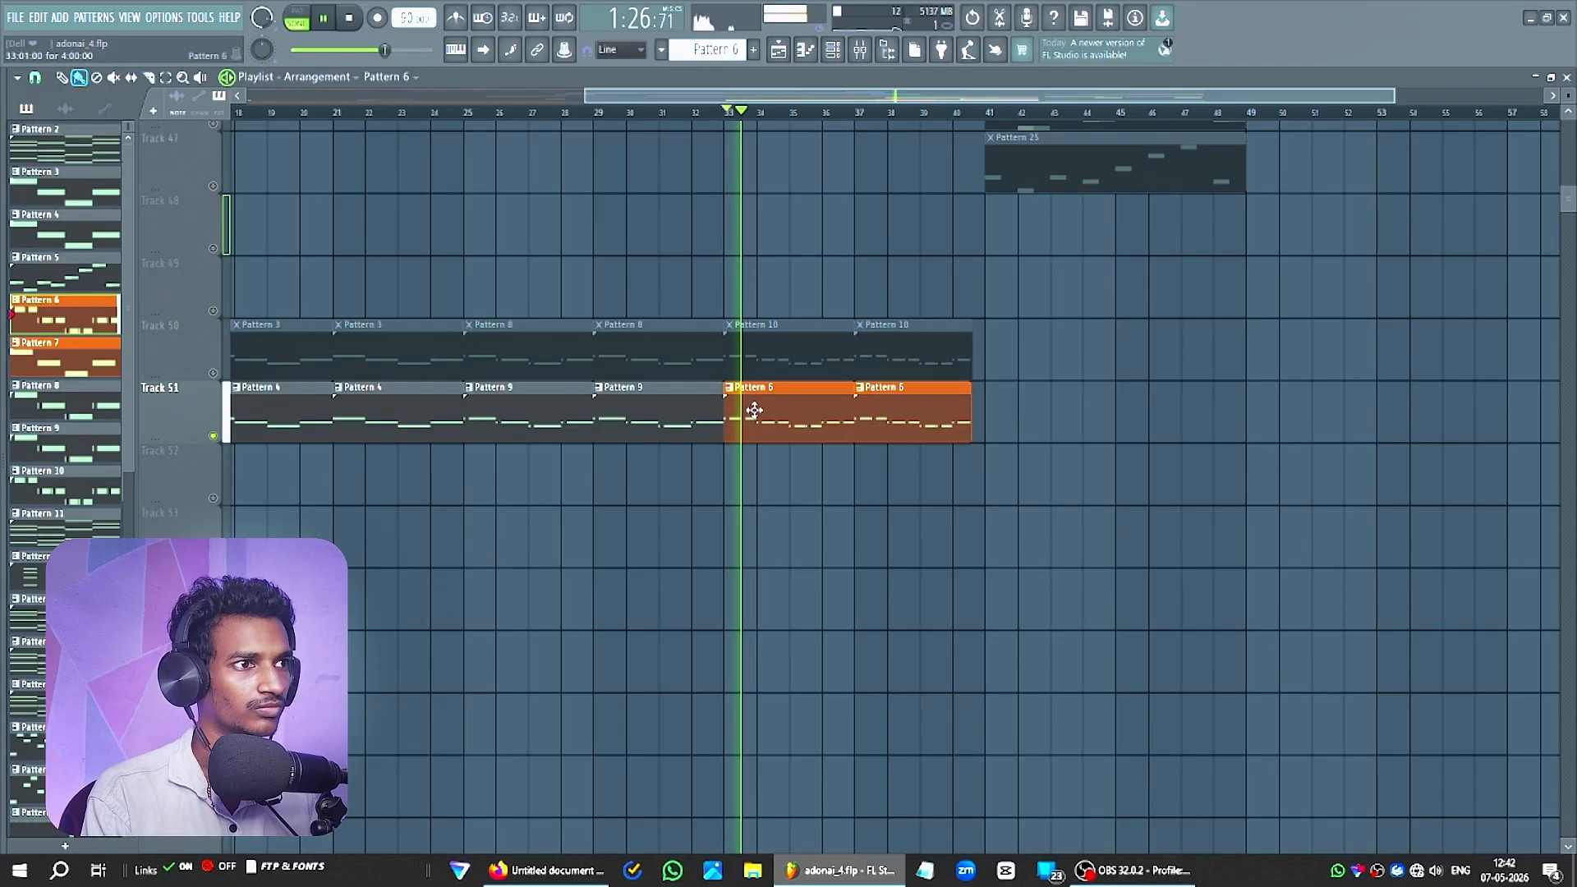
pyautogui.press('F6')
pyautogui.press('space')
pyautogui.click(901, 803)
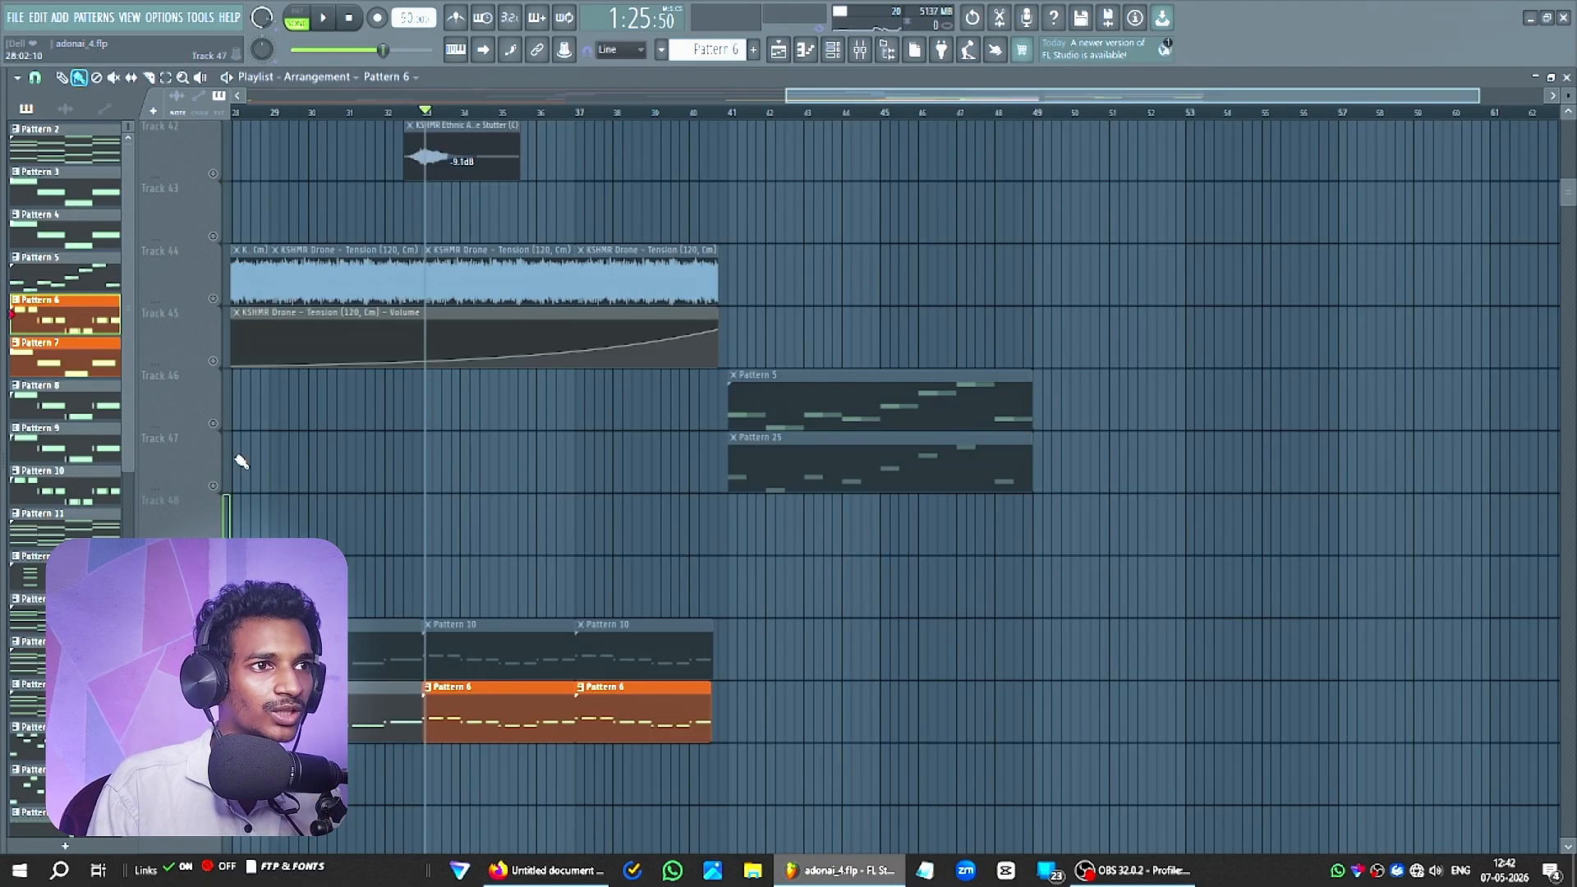
# Solo Track 47 and play its Pattern 25 clip from the start of bar 41.
pyautogui.rightClick(223, 472)
pyautogui.click(222, 486)
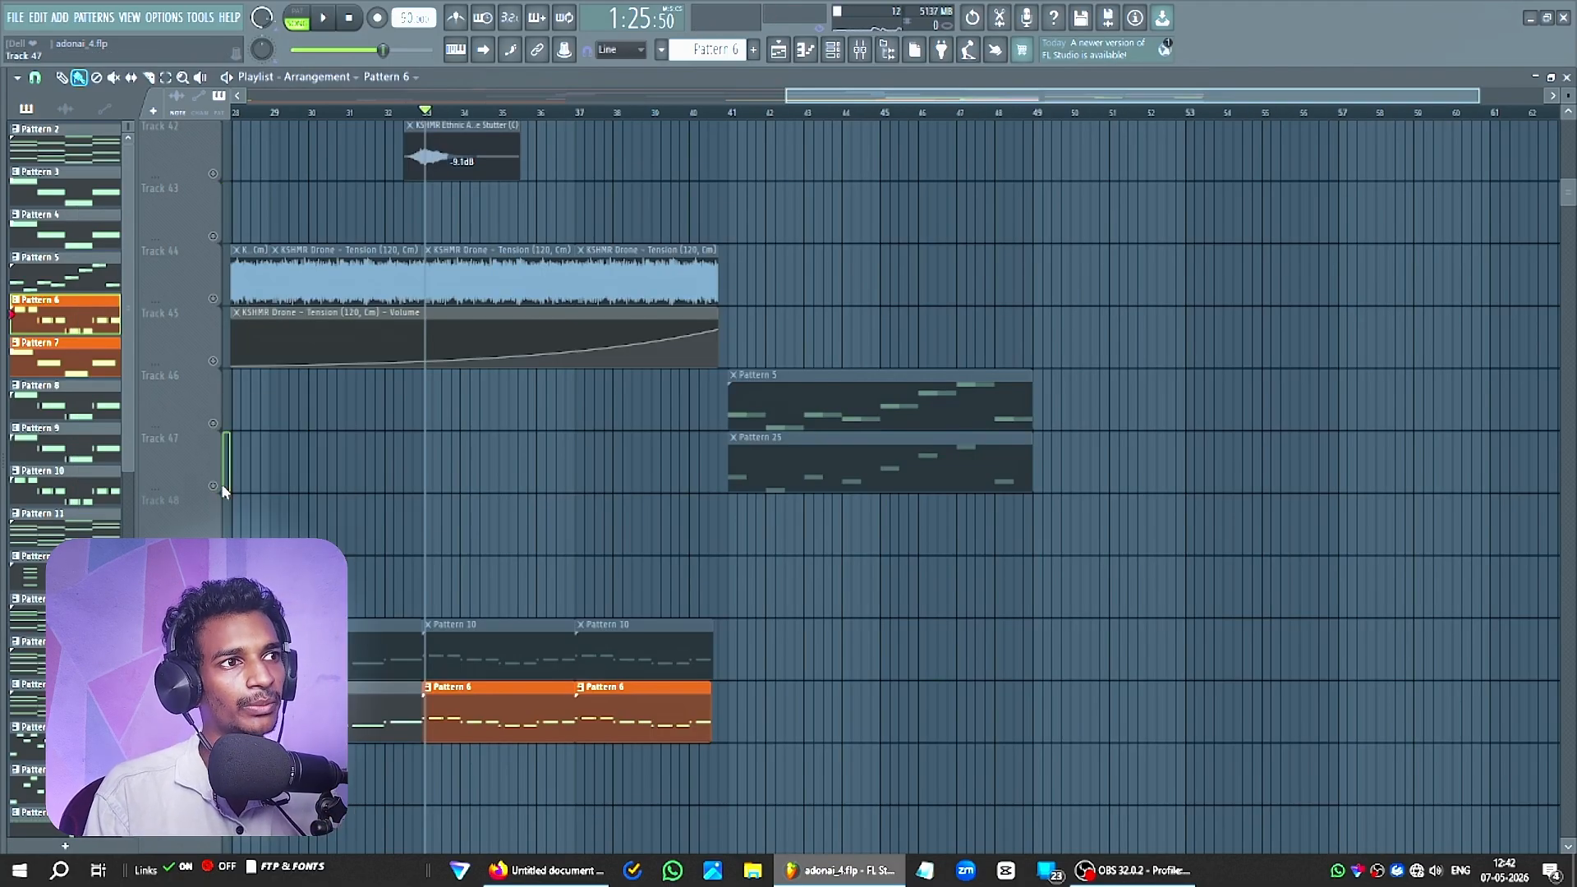
pyautogui.rightClick(214, 486)
pyautogui.press('space')
pyautogui.click(736, 111)
pyautogui.press('space')
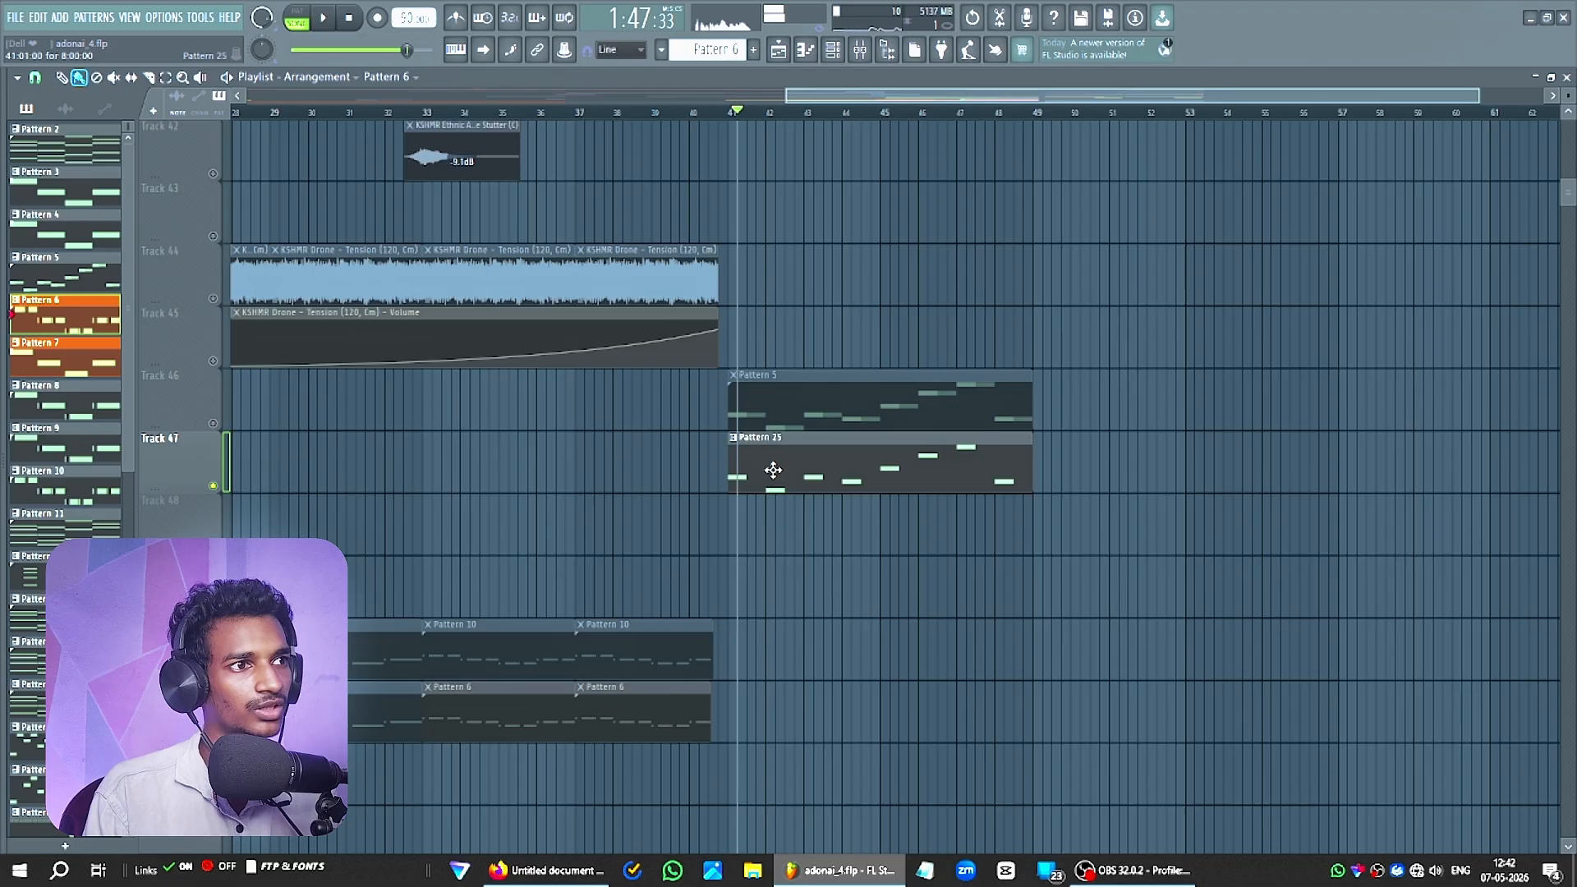
# Open Pattern 25's Arppegio instrument, look through its preset list, audition its sound, and return to the playlist.
pyautogui.doubleClick(774, 470)
pyautogui.click(897, 755)
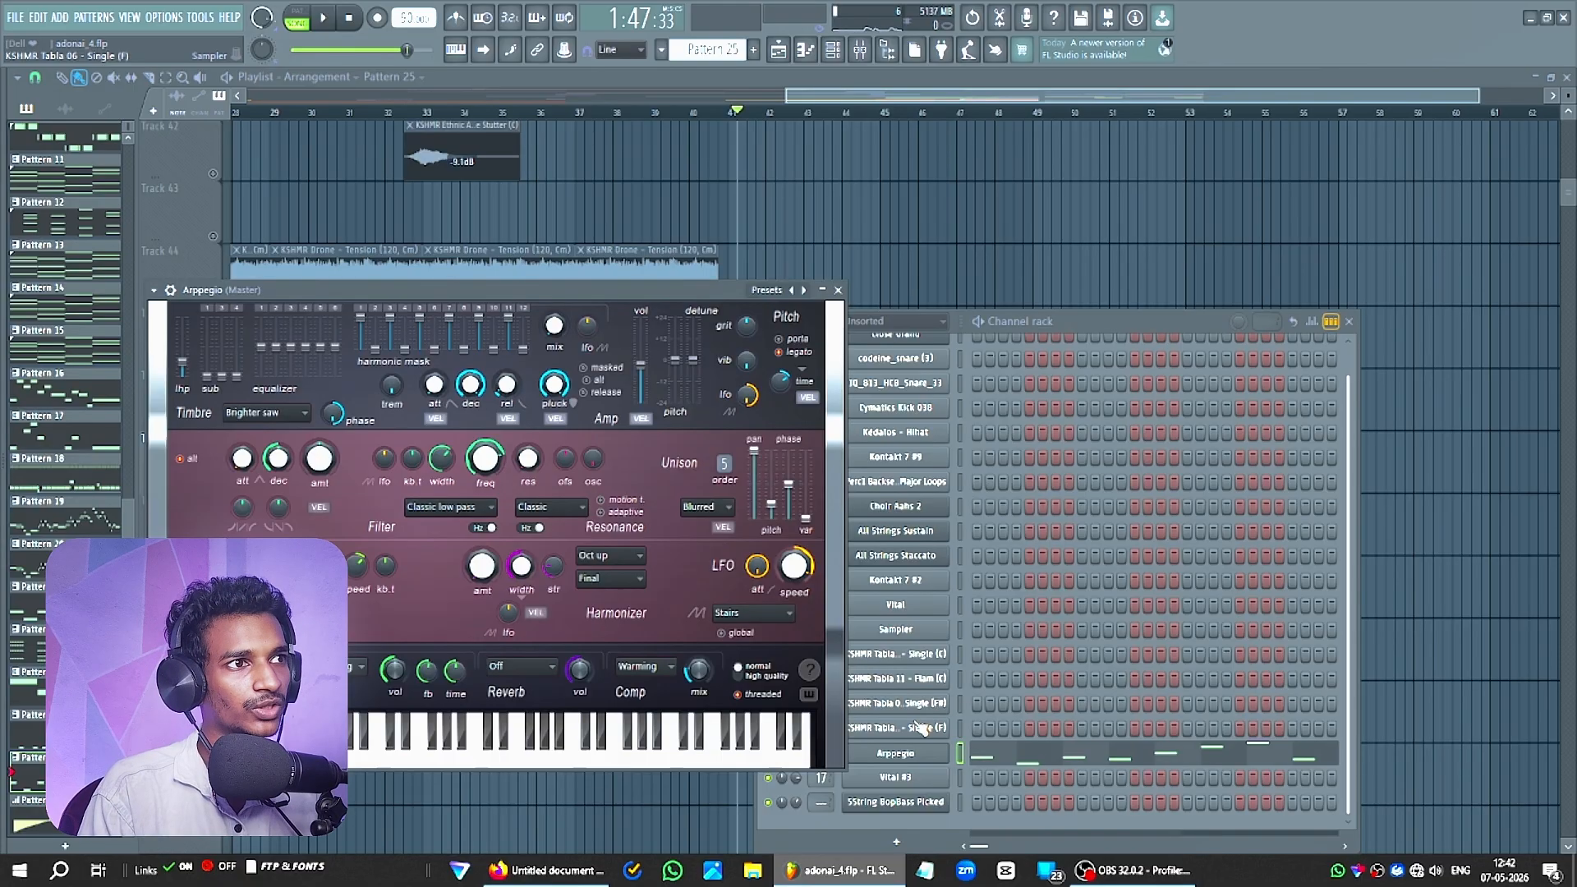
pyautogui.click(766, 290)
pyautogui.click(756, 291)
pyautogui.click(757, 291)
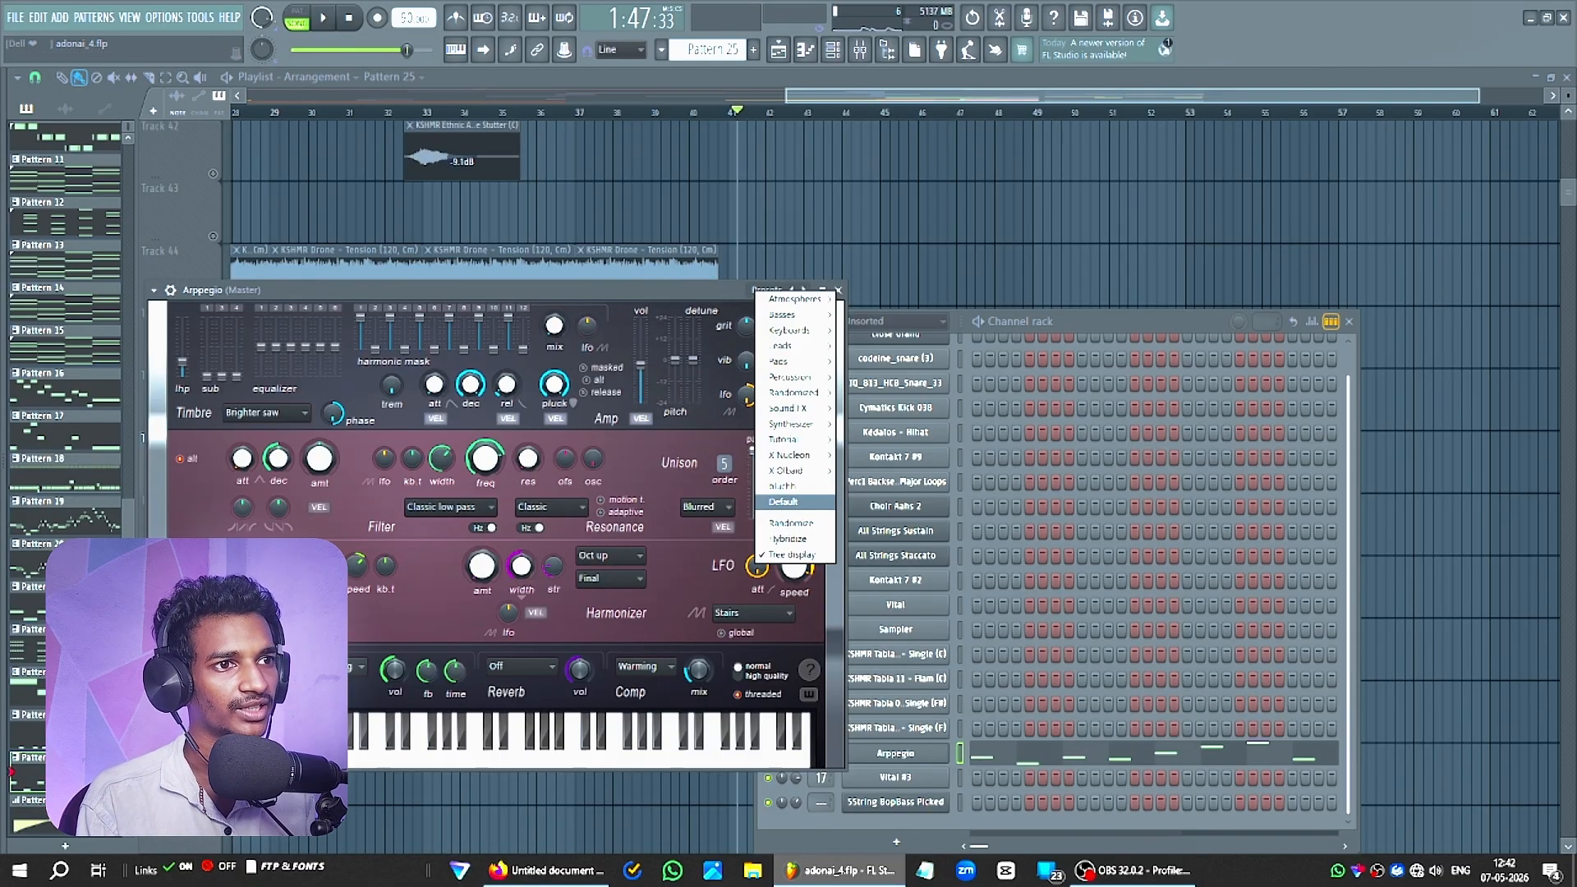
pyautogui.click(784, 502)
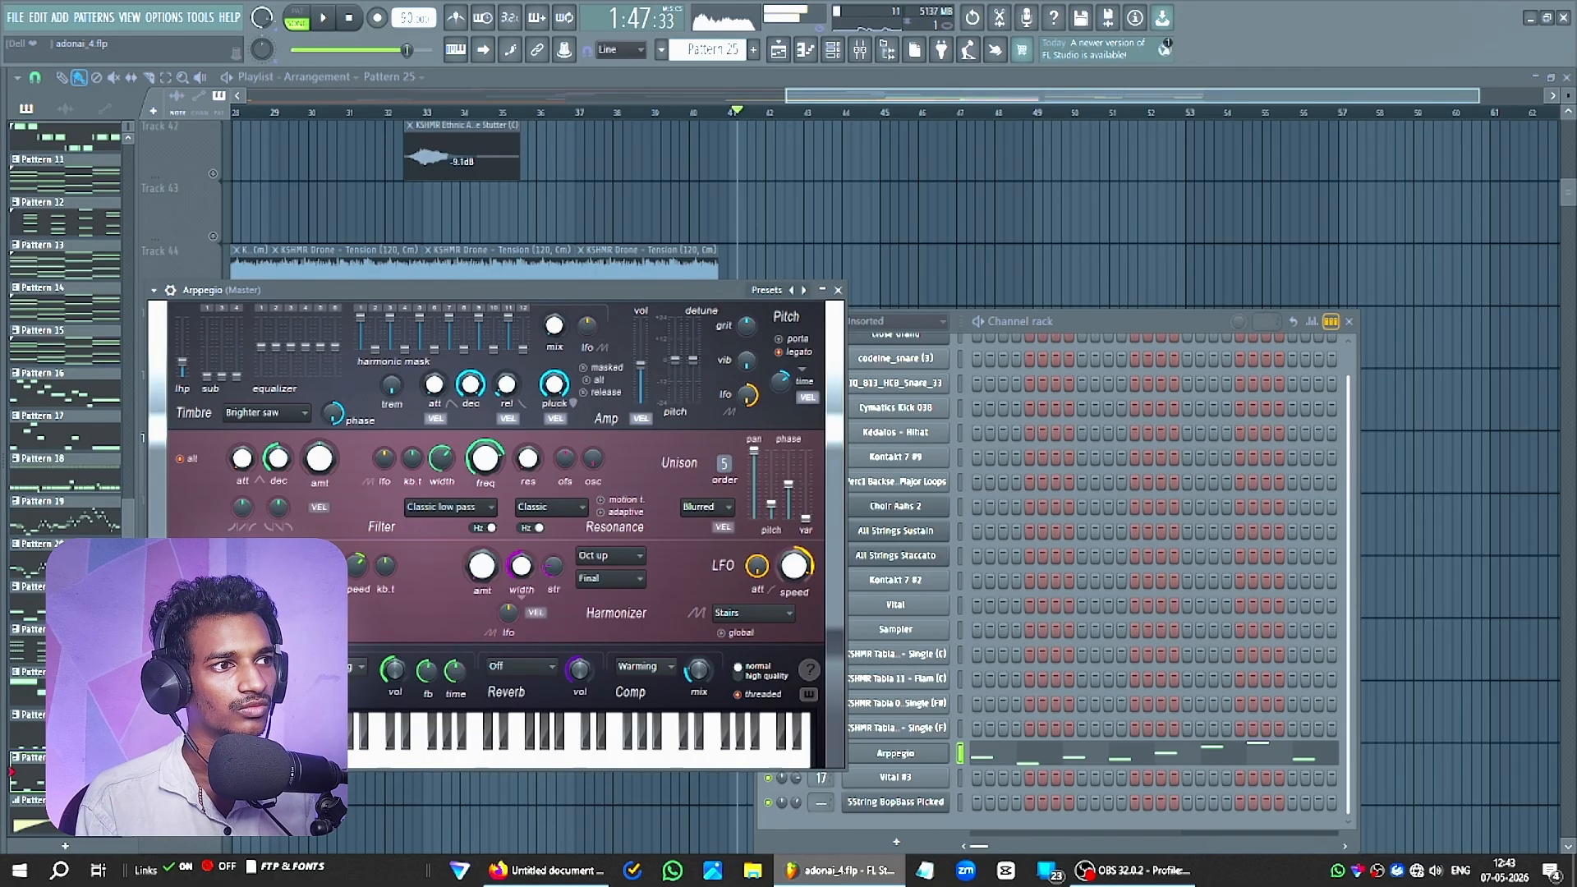
pyautogui.press('F5')
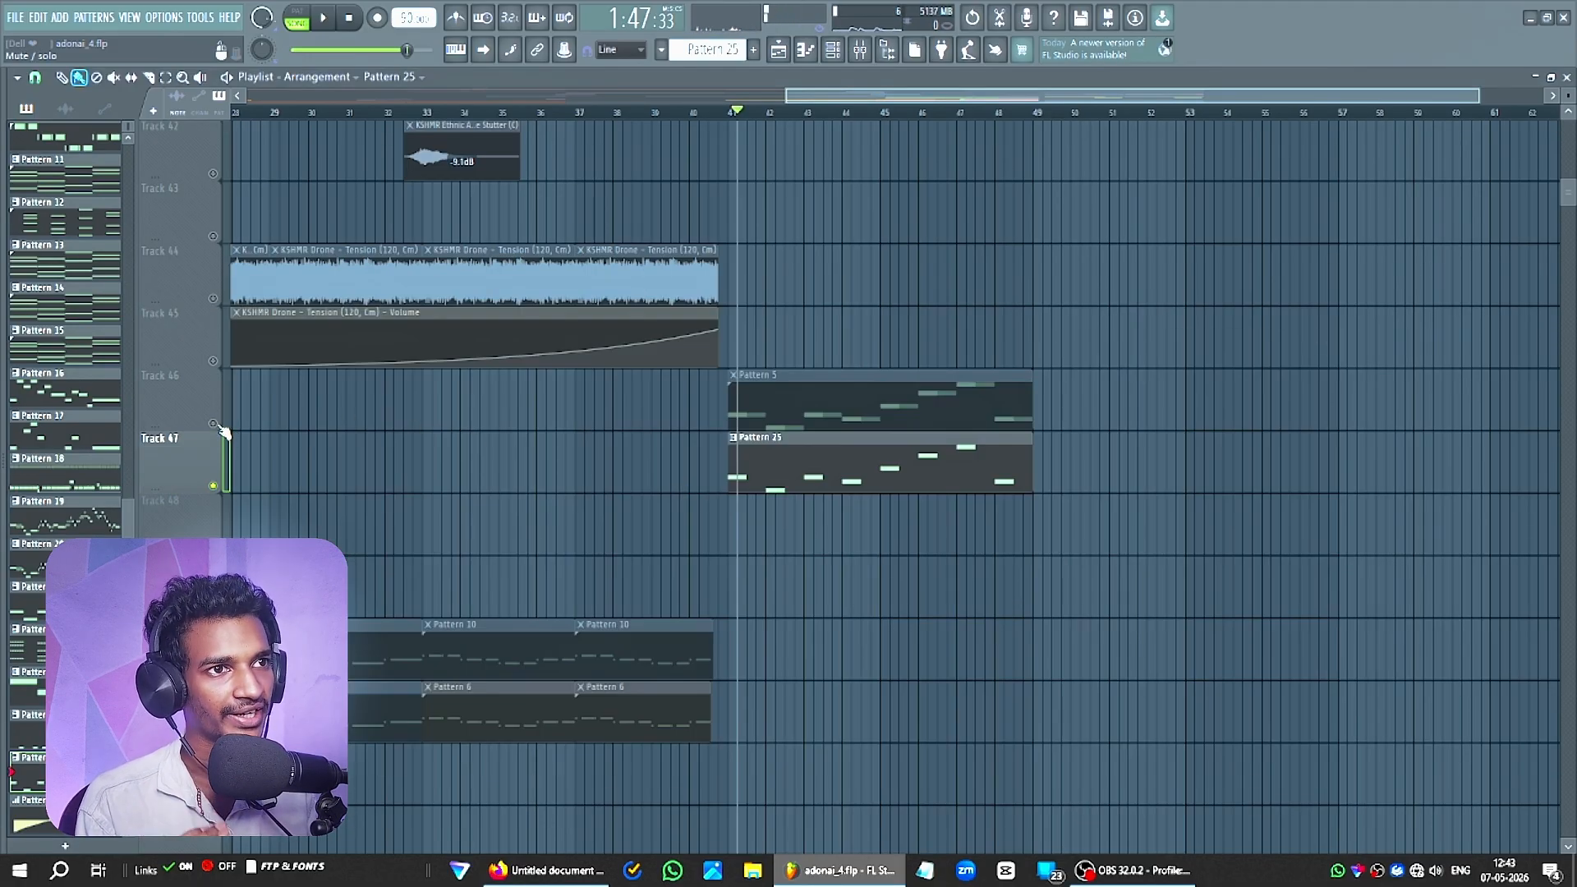
# Play Track 46's Pattern 5 clip together with Track 47 from bar 41 and open its 5String BopBass Picked instrument.
pyautogui.press('space')
pyautogui.click(877, 420)
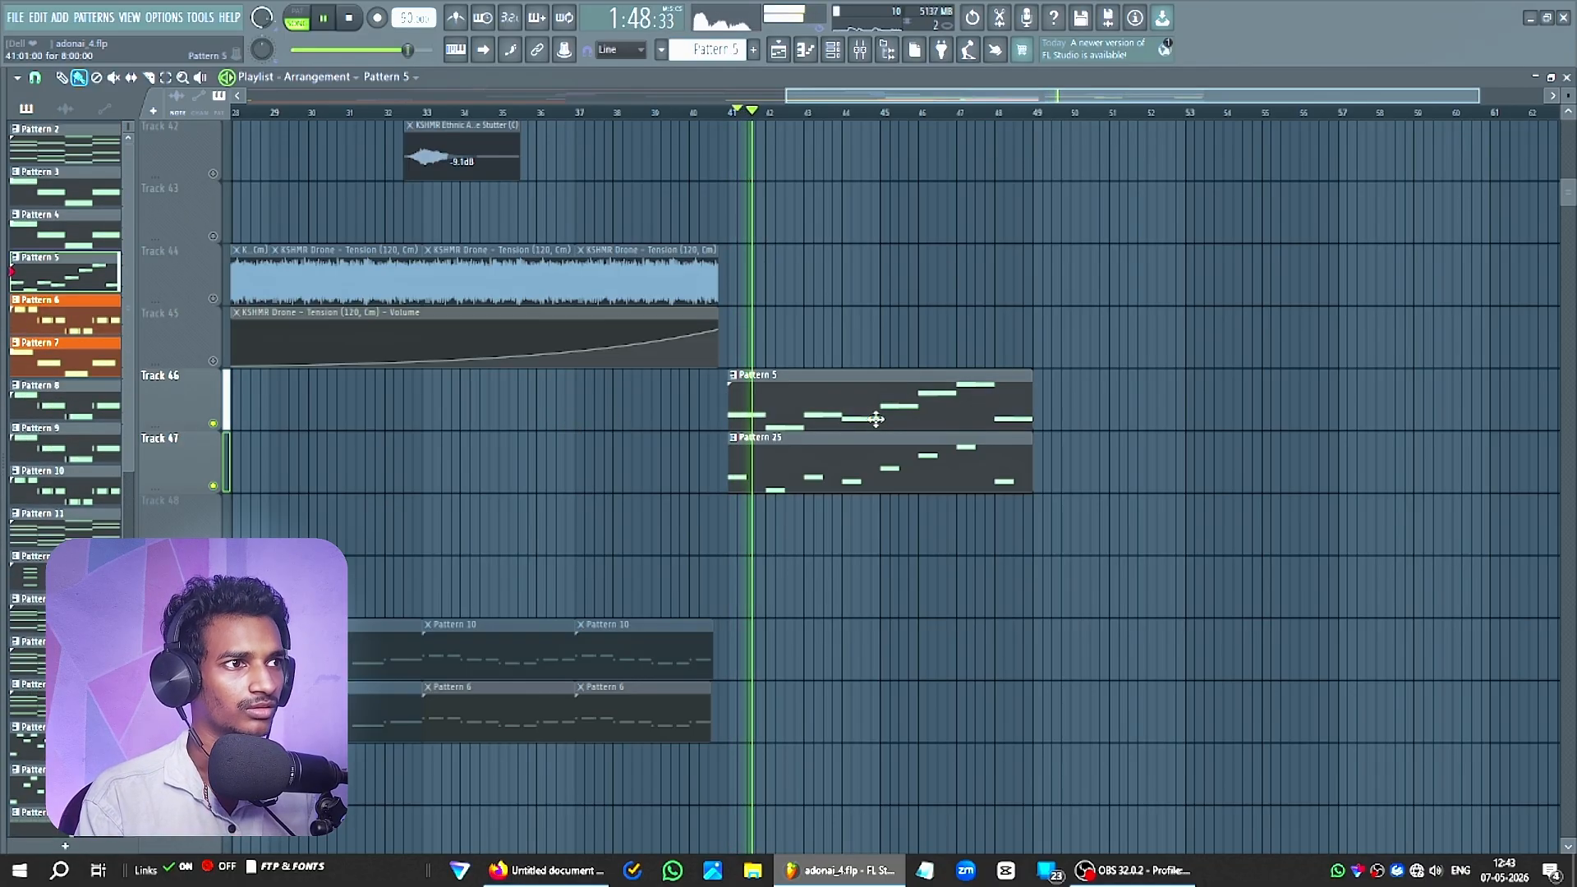
pyautogui.press('F6')
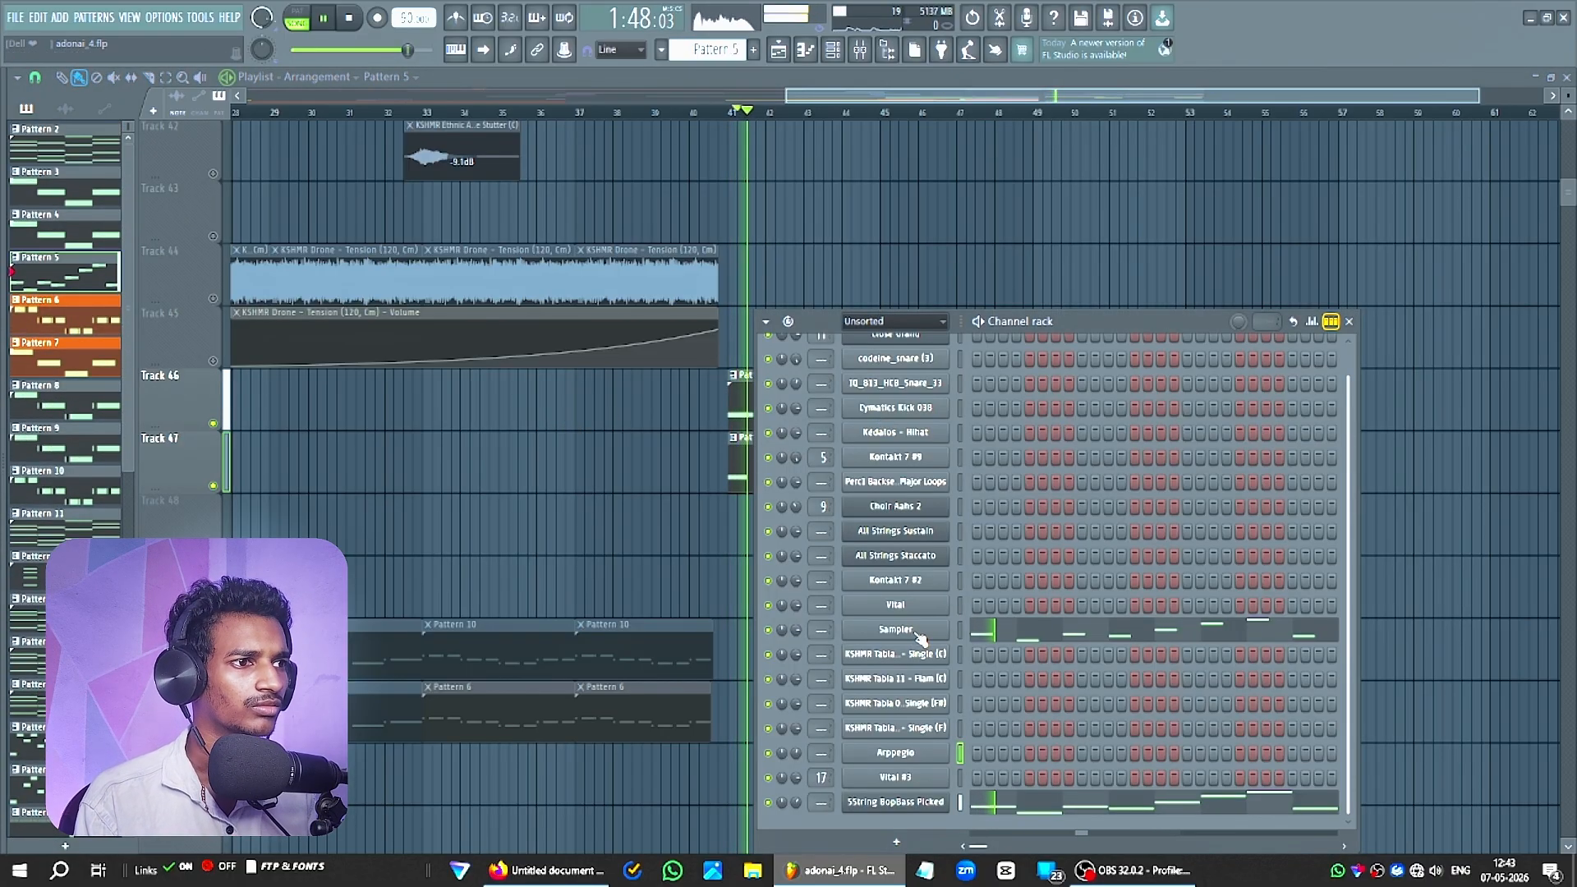
pyautogui.click(925, 808)
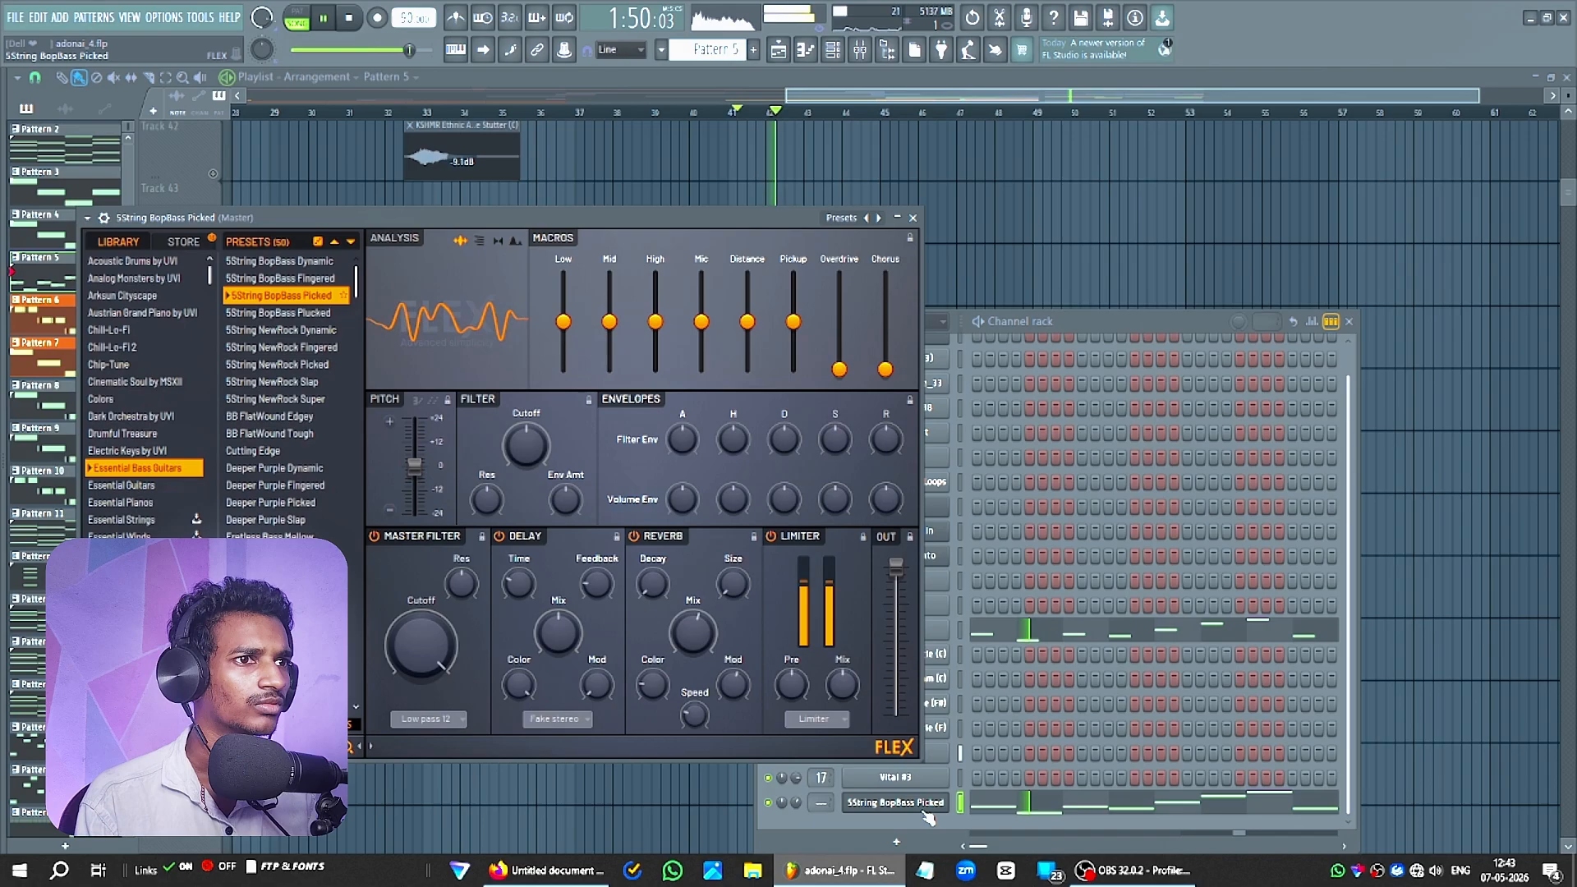
pyautogui.press('space')
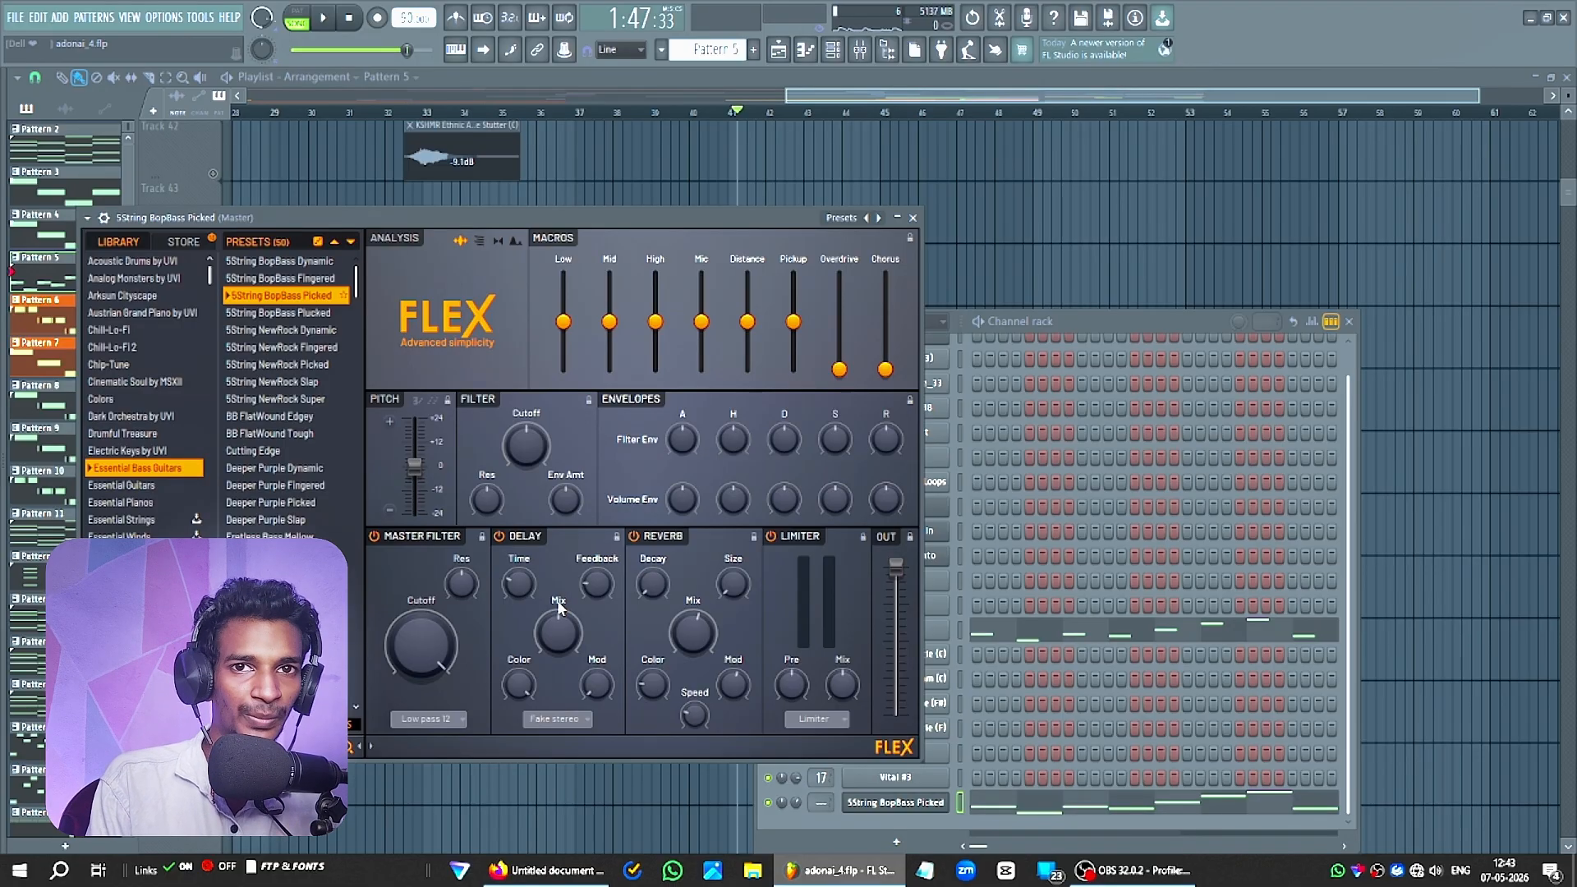
# Close the bass instrument and end the solo so that every playlist track is unmuted.
pyautogui.press('Escape')
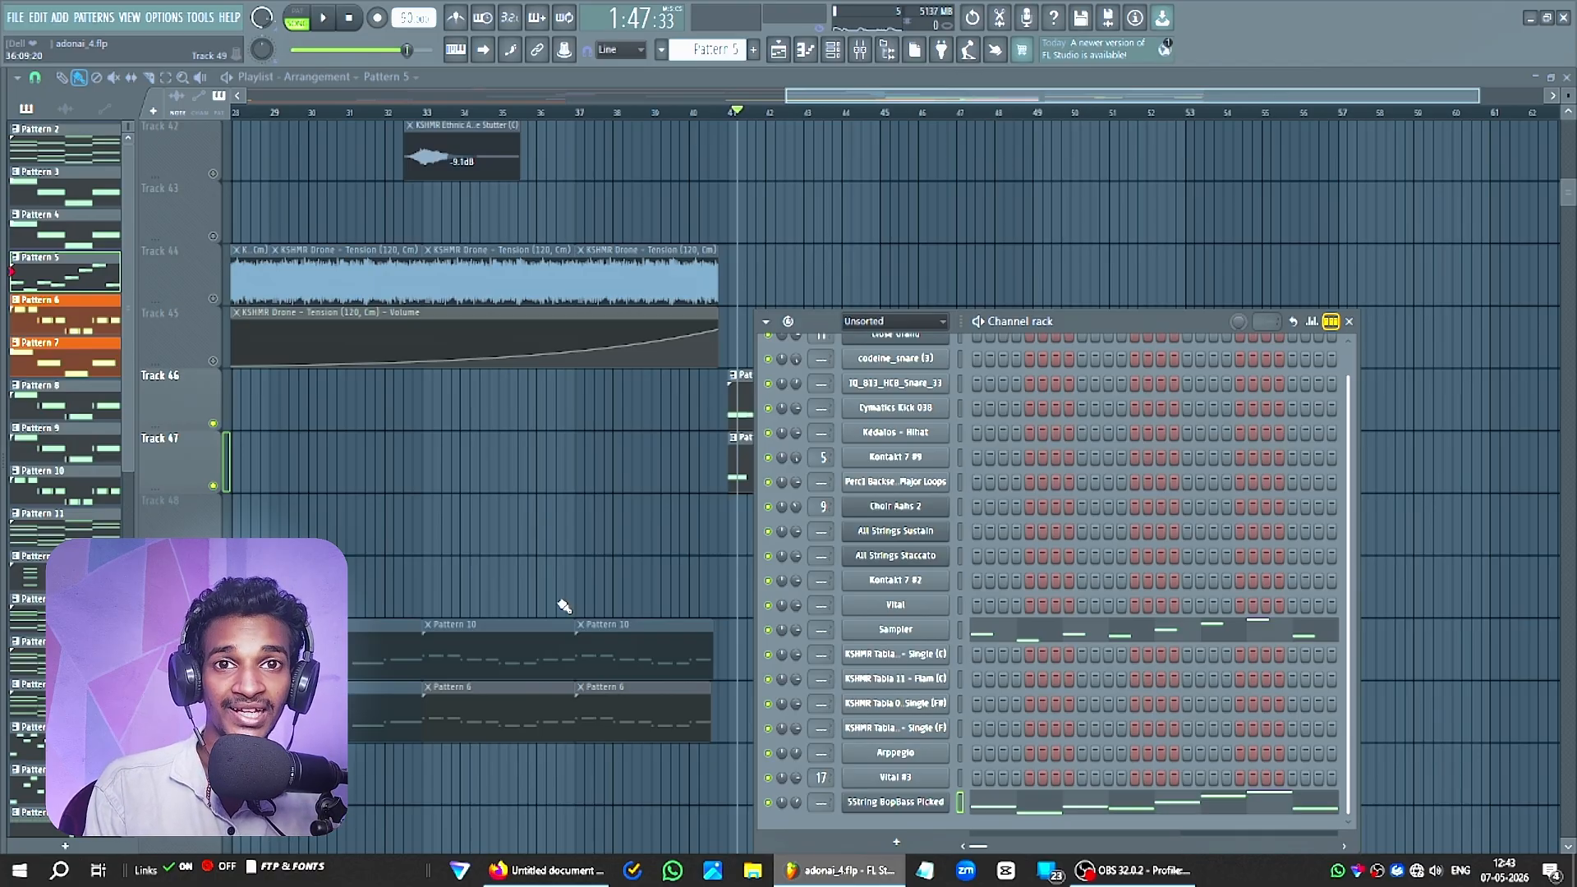
pyautogui.rightClick(218, 465)
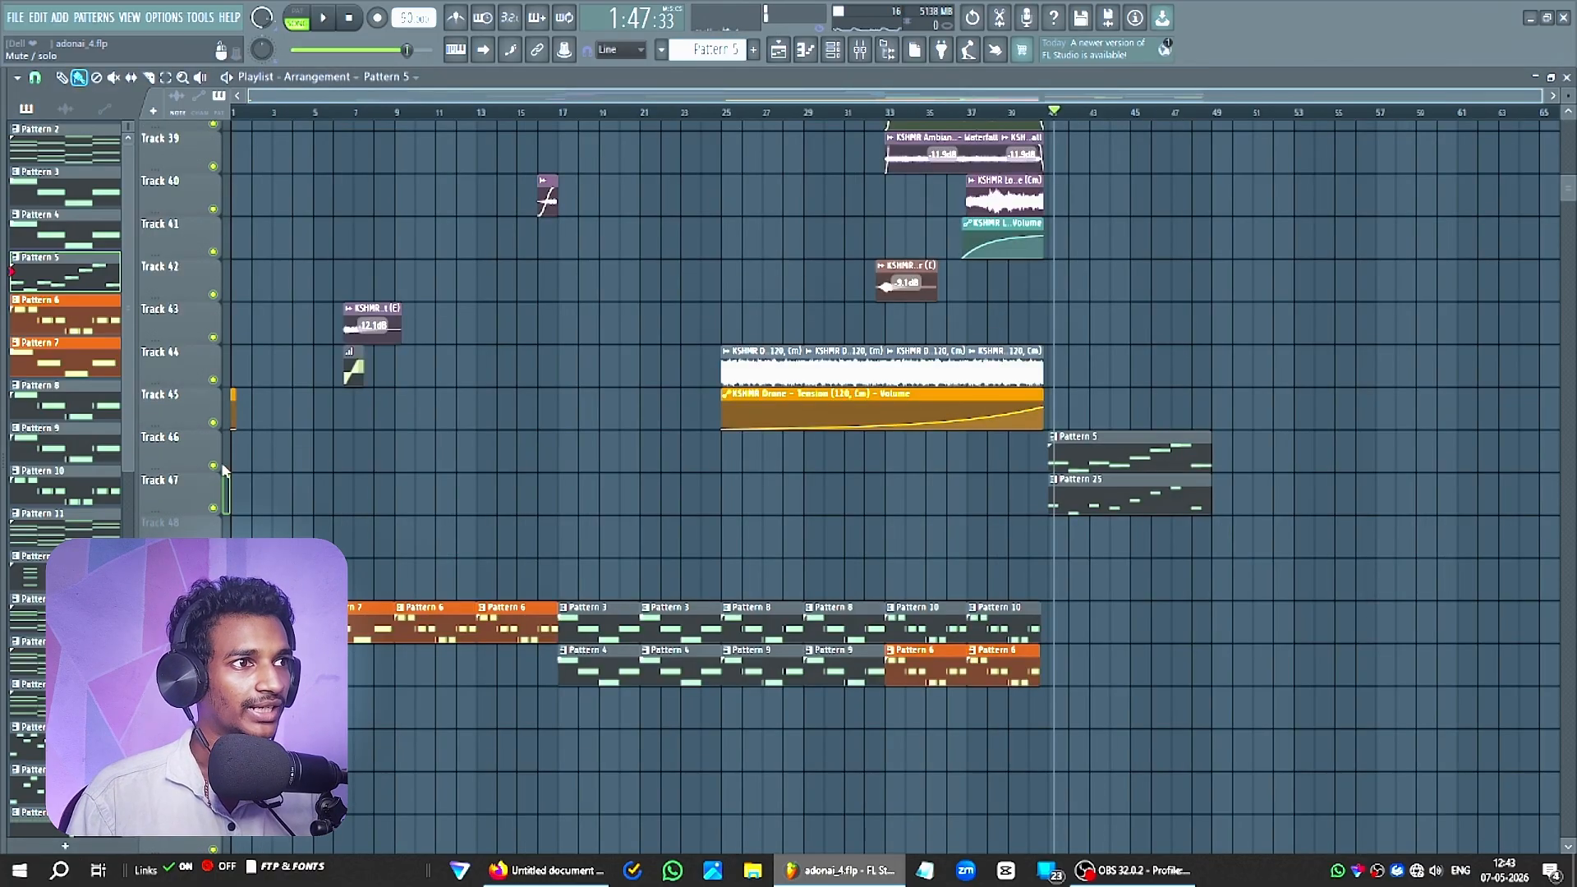
# Play the full arrangement with all tracks active and look over its vocal, pattern and sample clips.
pyautogui.scroll(-2, 741, 567)
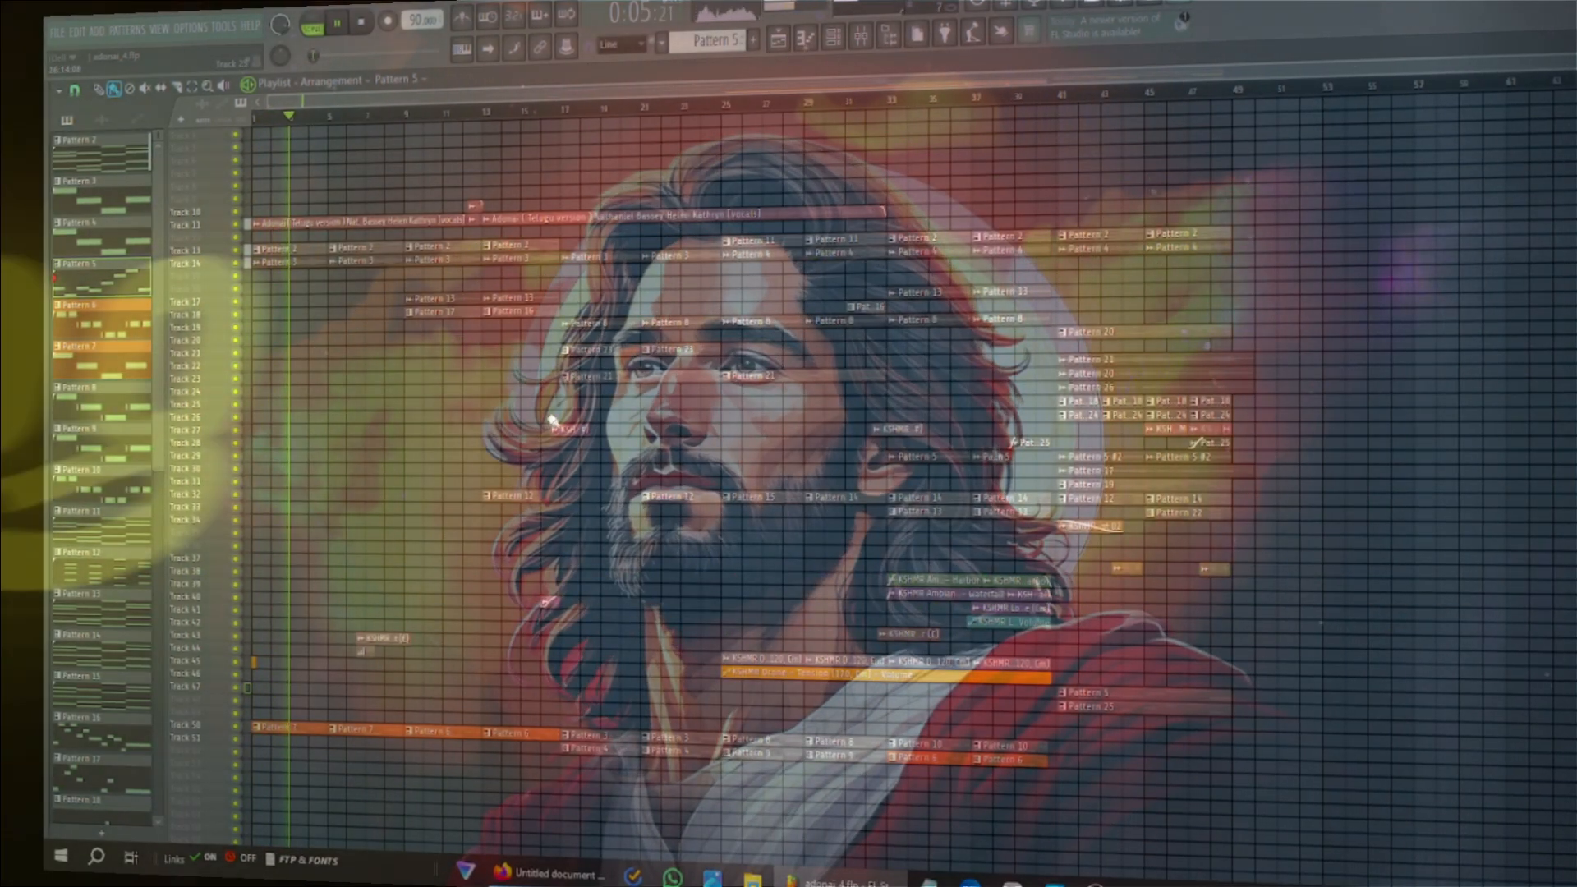
pyautogui.scroll(3, 460, 506)
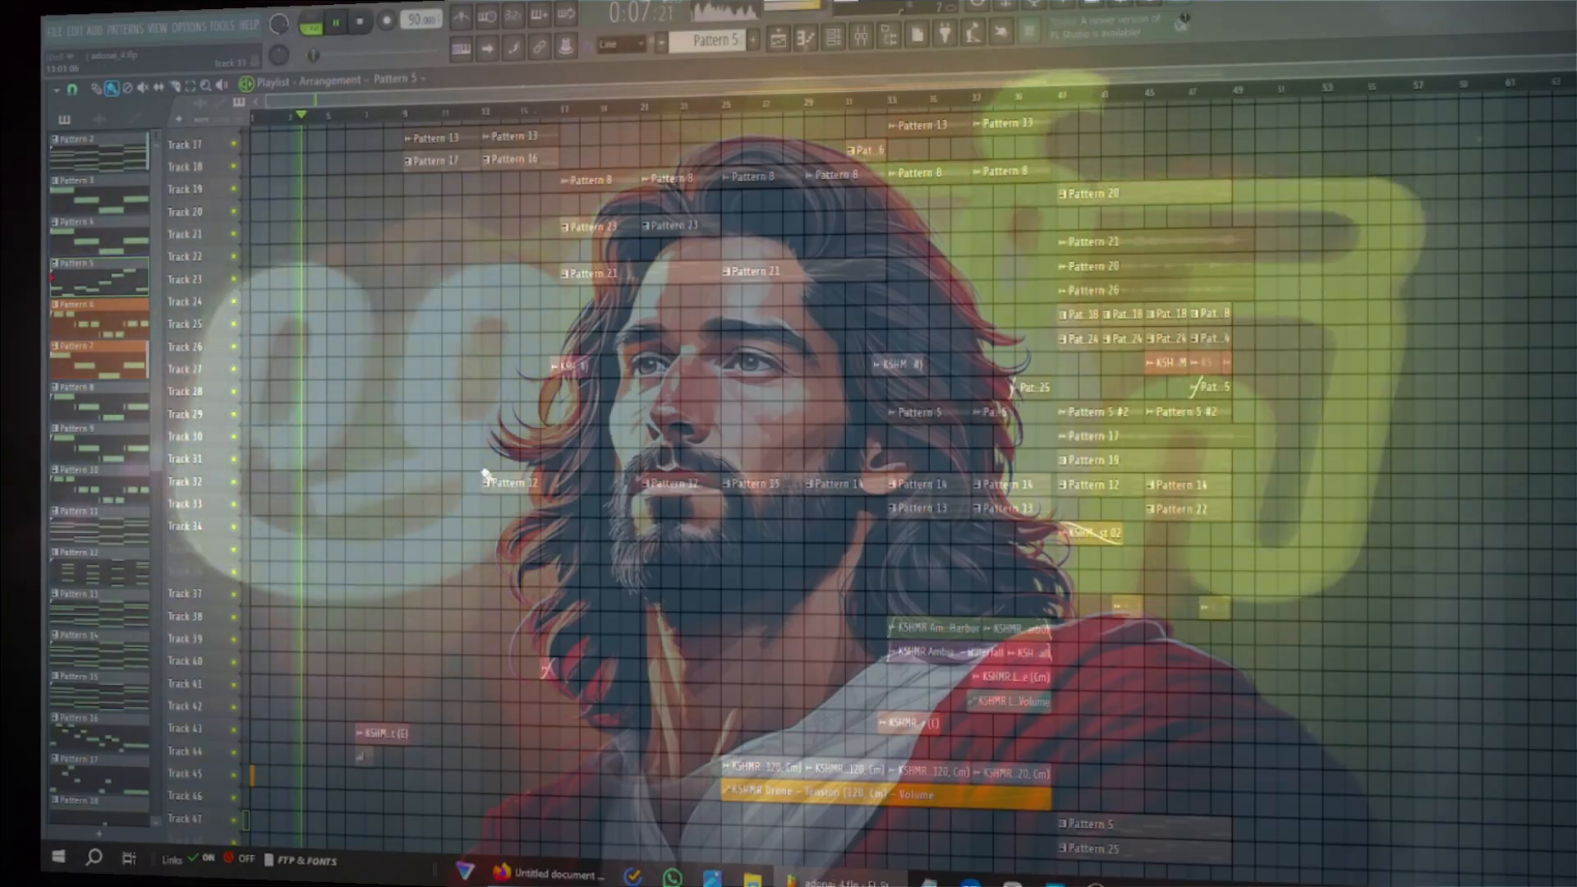
pyautogui.scroll(-3, 469, 493)
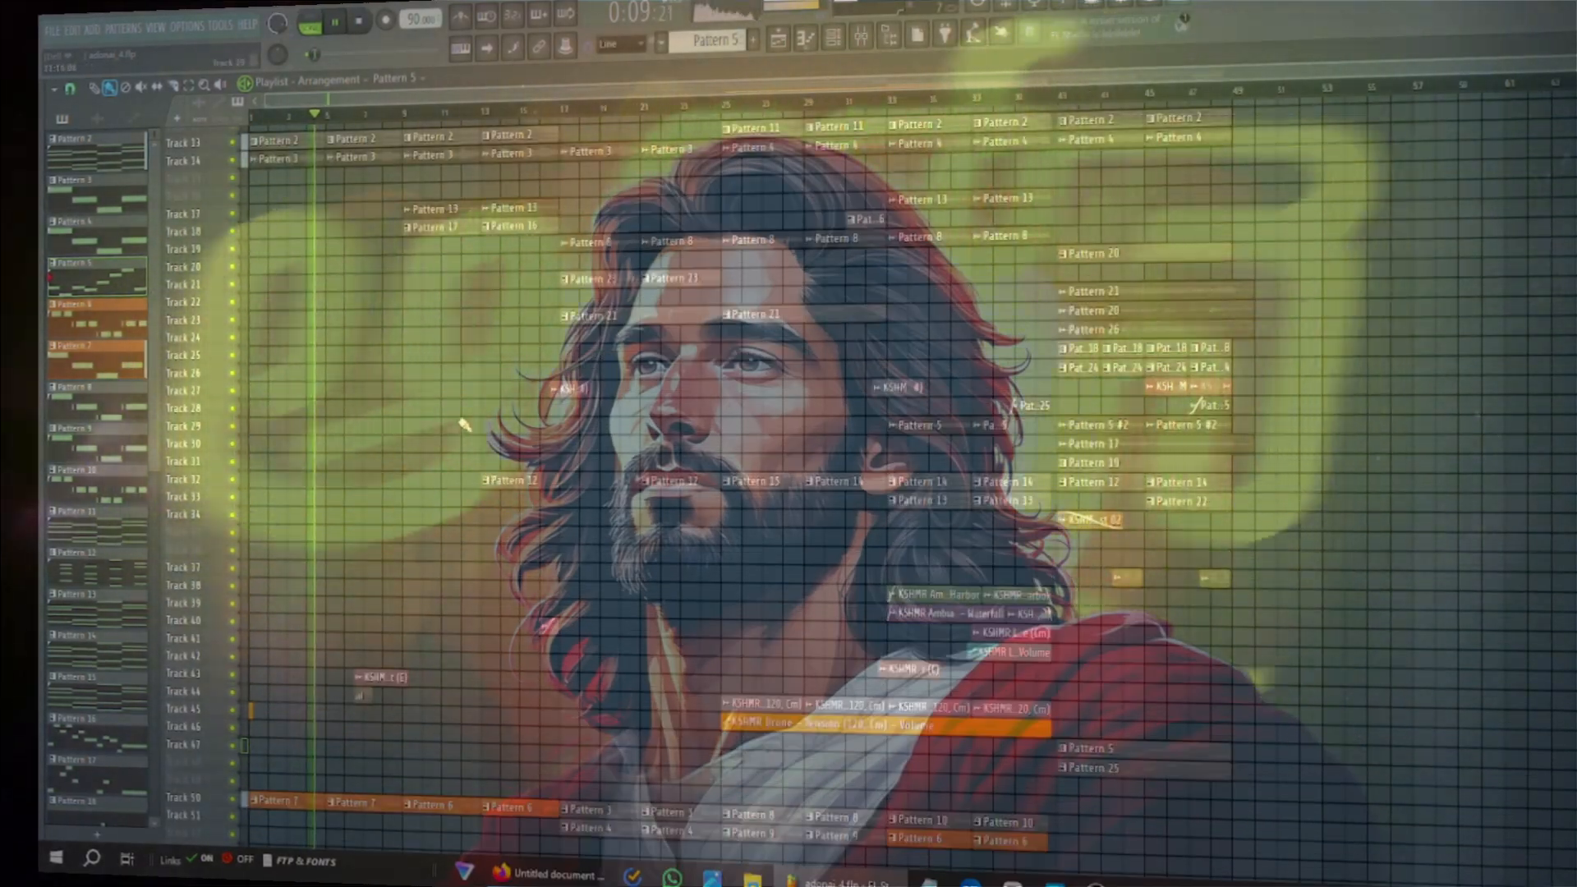
pyautogui.scroll(4, 462, 423)
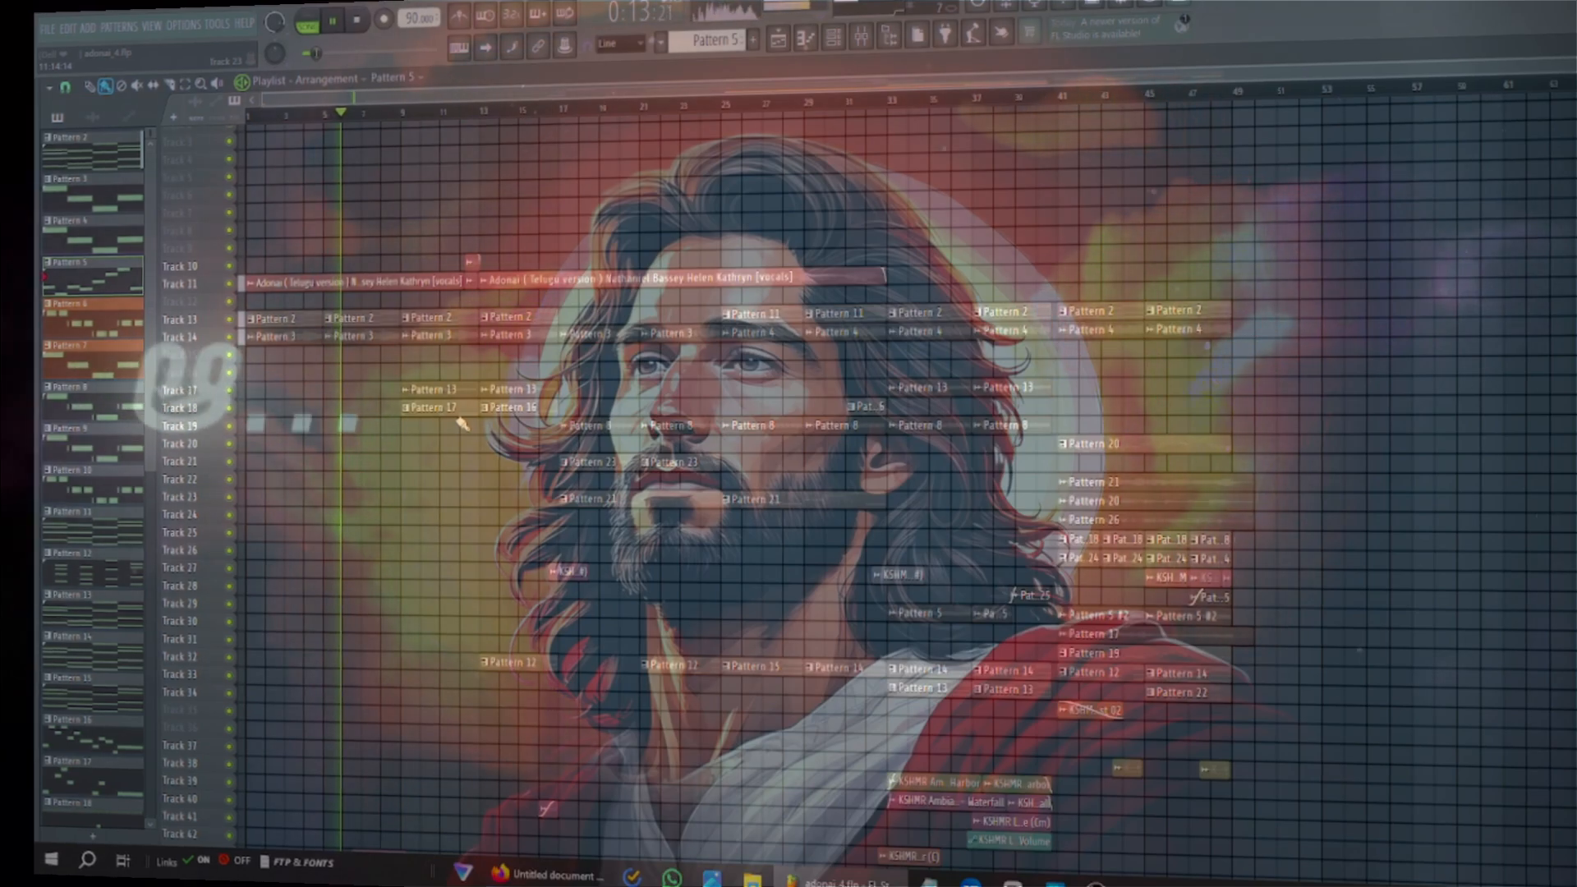
pyautogui.scroll(-2, 462, 423)
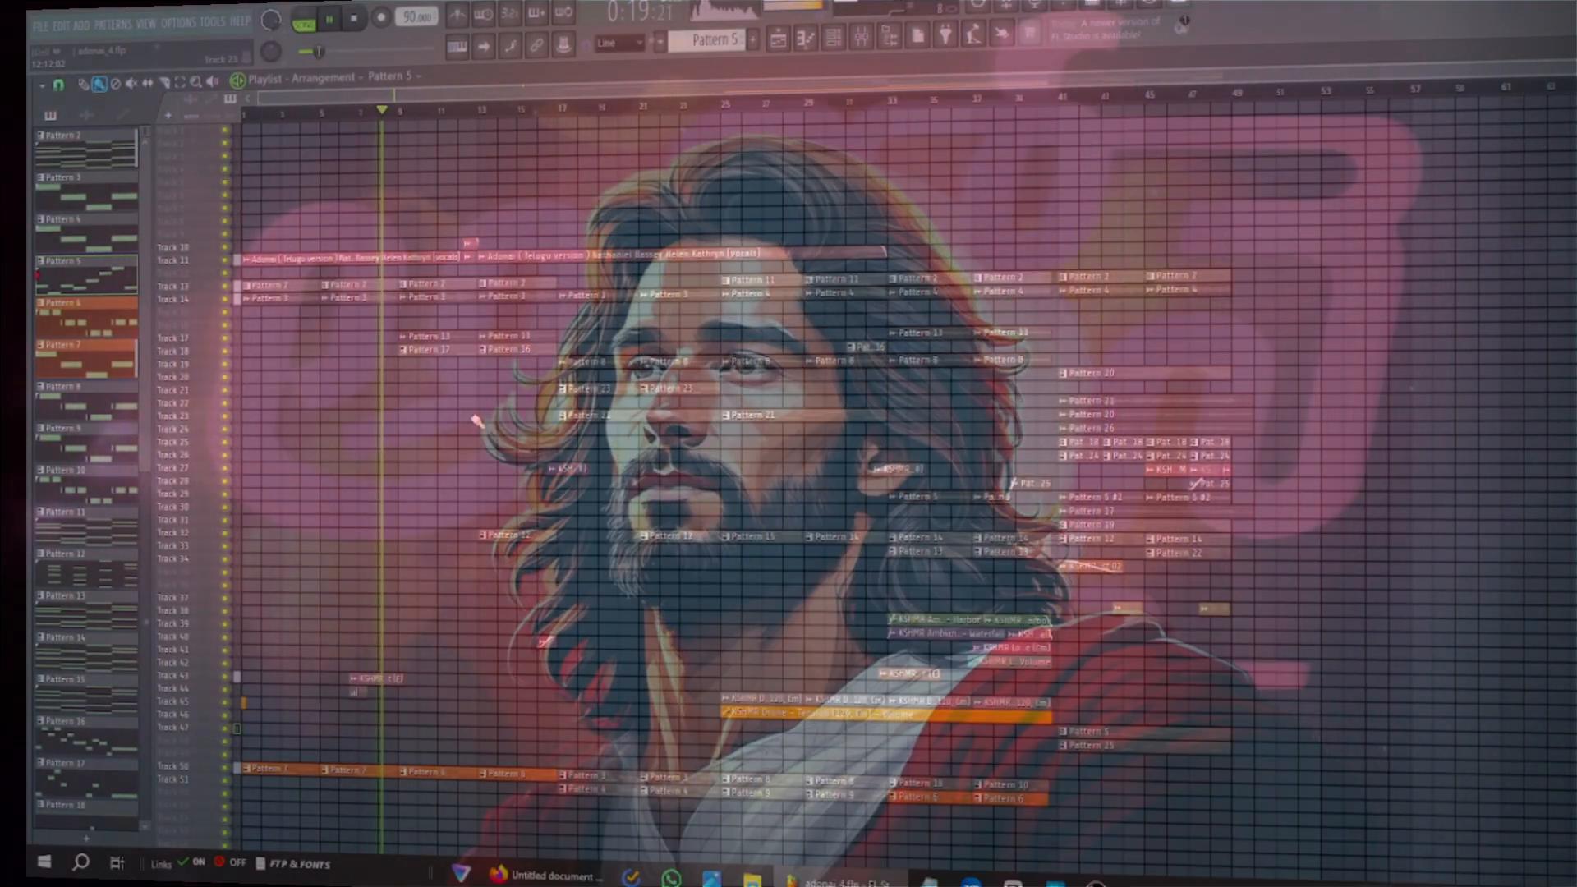
pyautogui.scroll(-1, 477, 421)
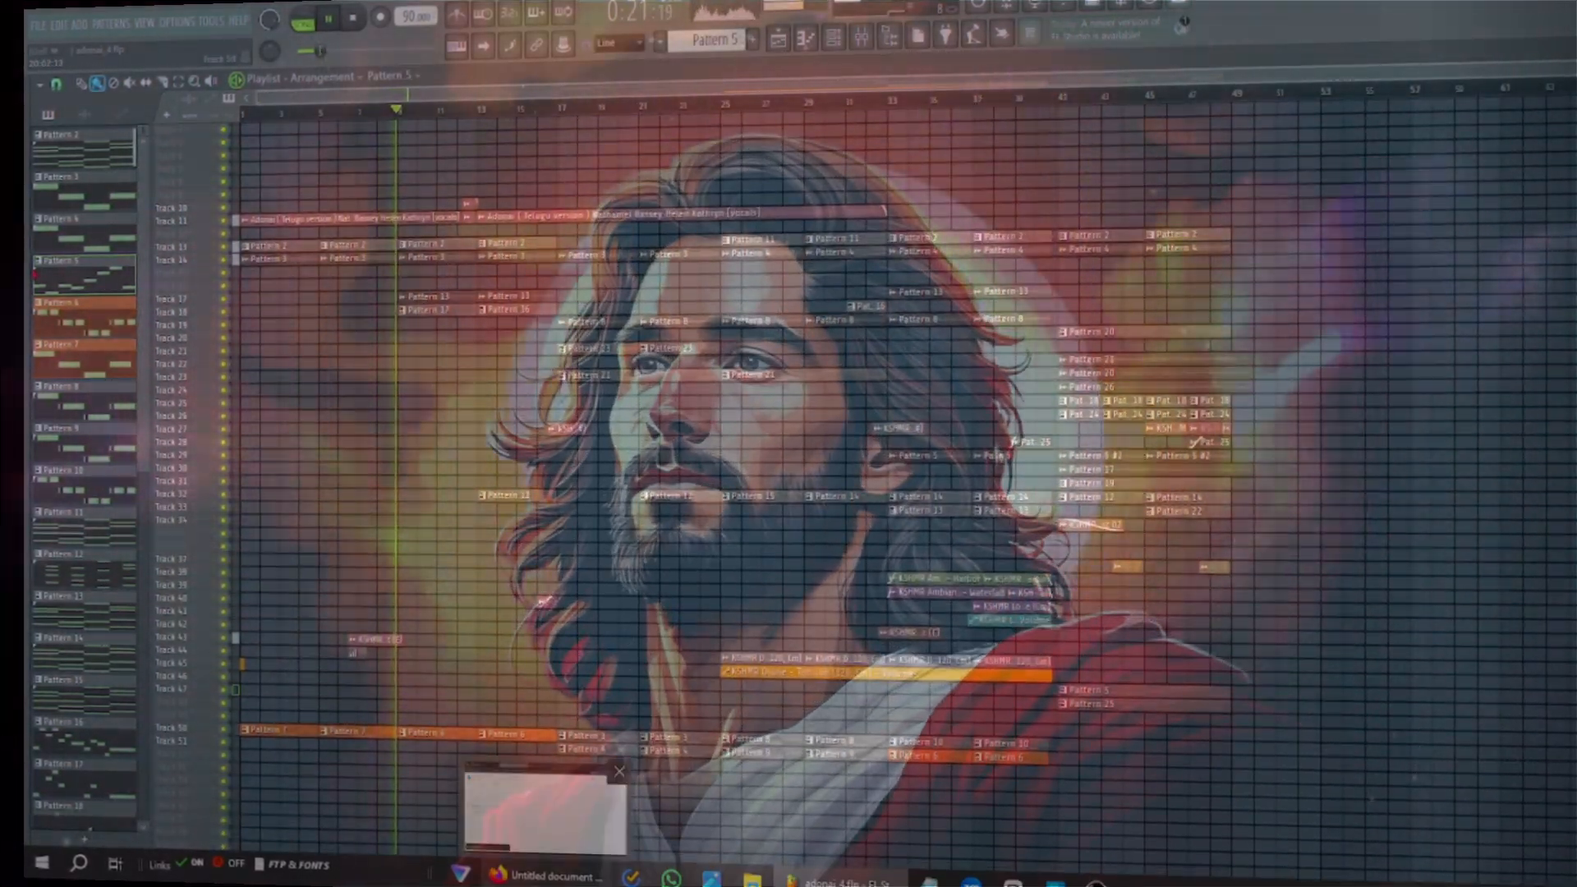
pyautogui.click(585, 877)
pyautogui.scroll(-5, 731, 621)
pyautogui.hotkey('alt', 'Tab')
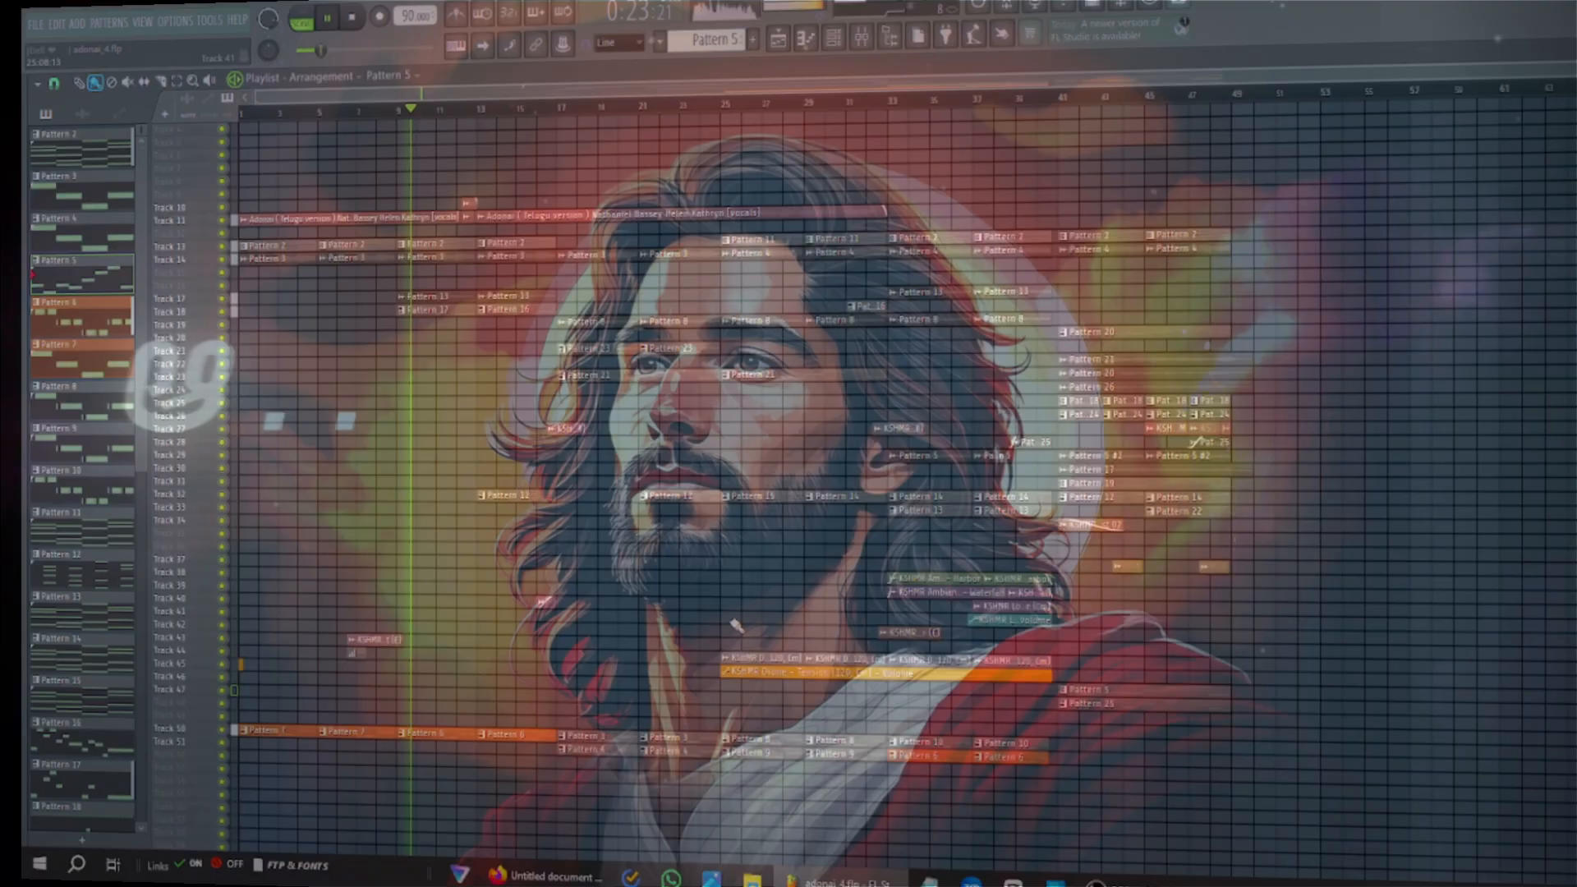
# Follow the song's playback from about bar 21 to bar 39, examining the clips from the vocal tracks down to Track 51.
pyautogui.scroll(1, 727, 635)
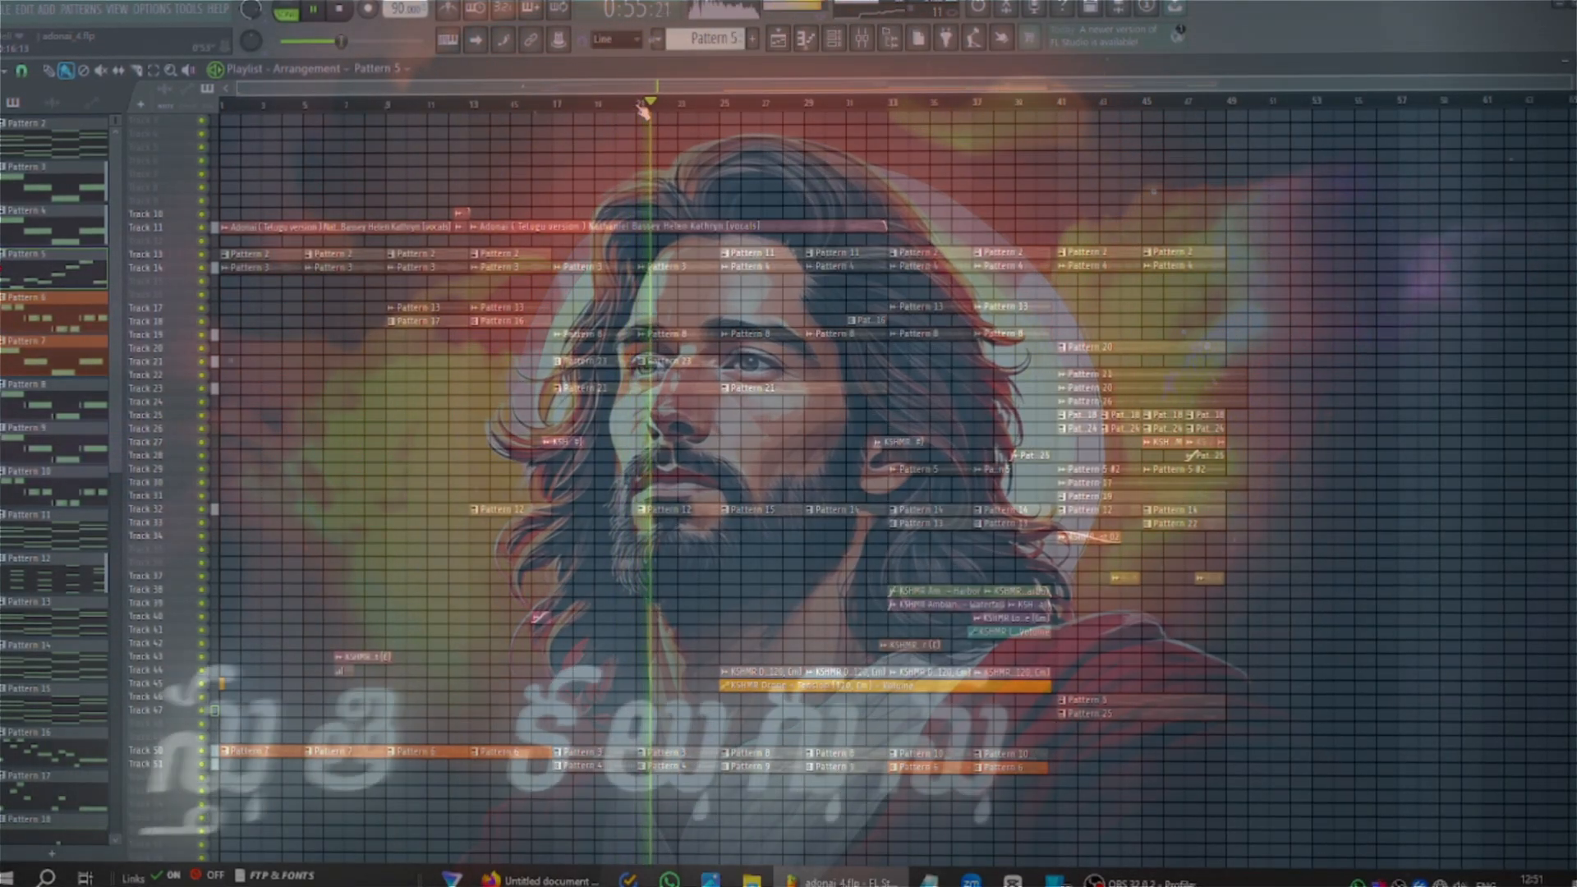
pyautogui.scroll(1, 681, 110)
pyautogui.scroll(-1, 681, 109)
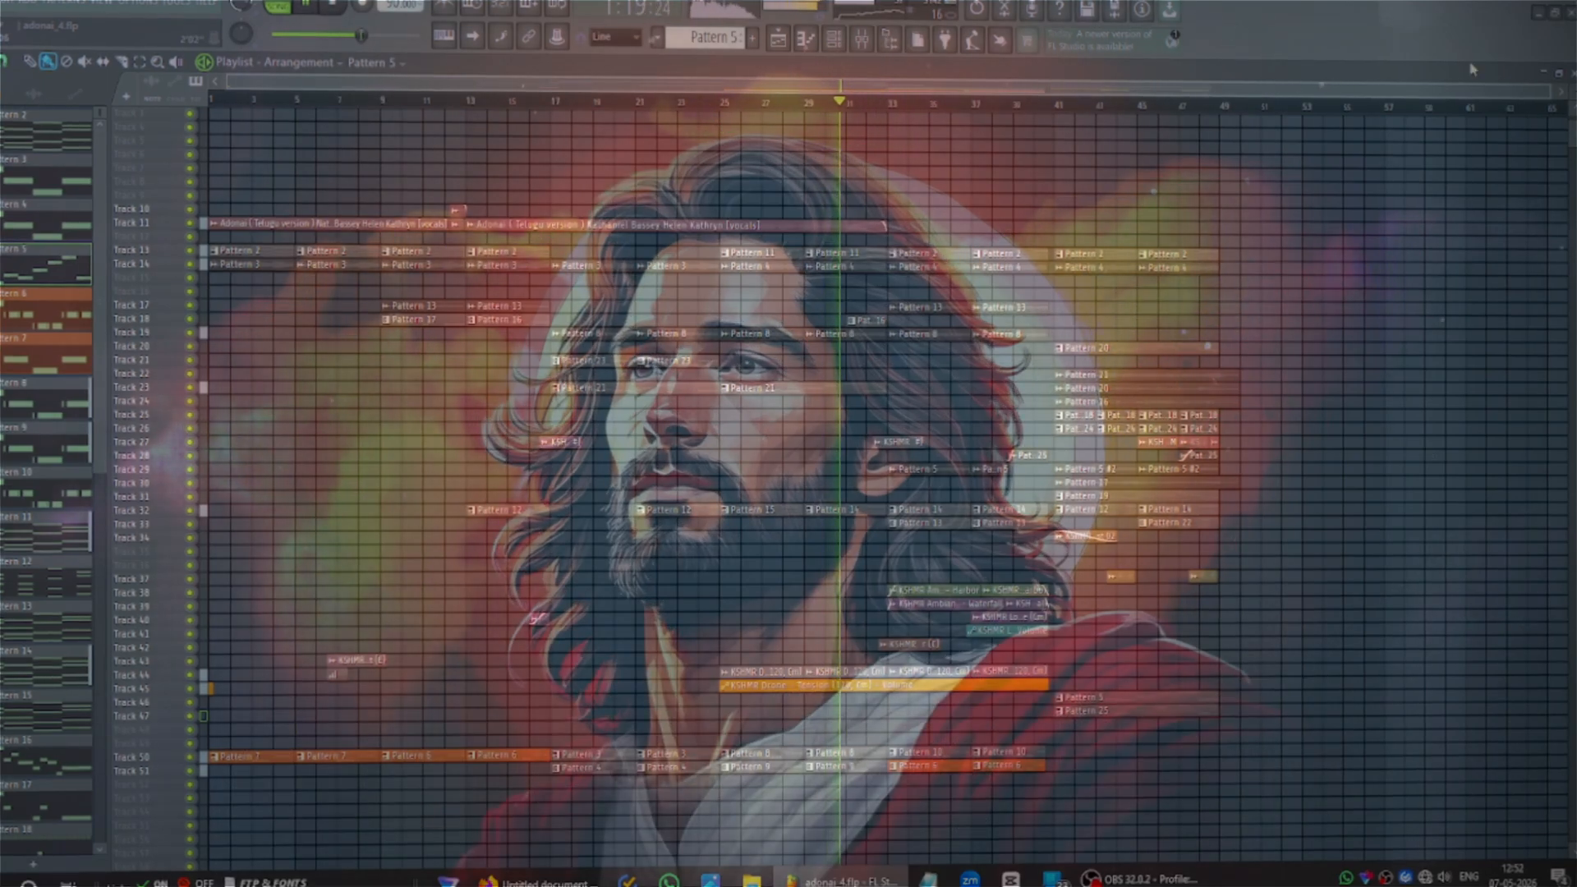
pyautogui.scroll(3, 1344, 182)
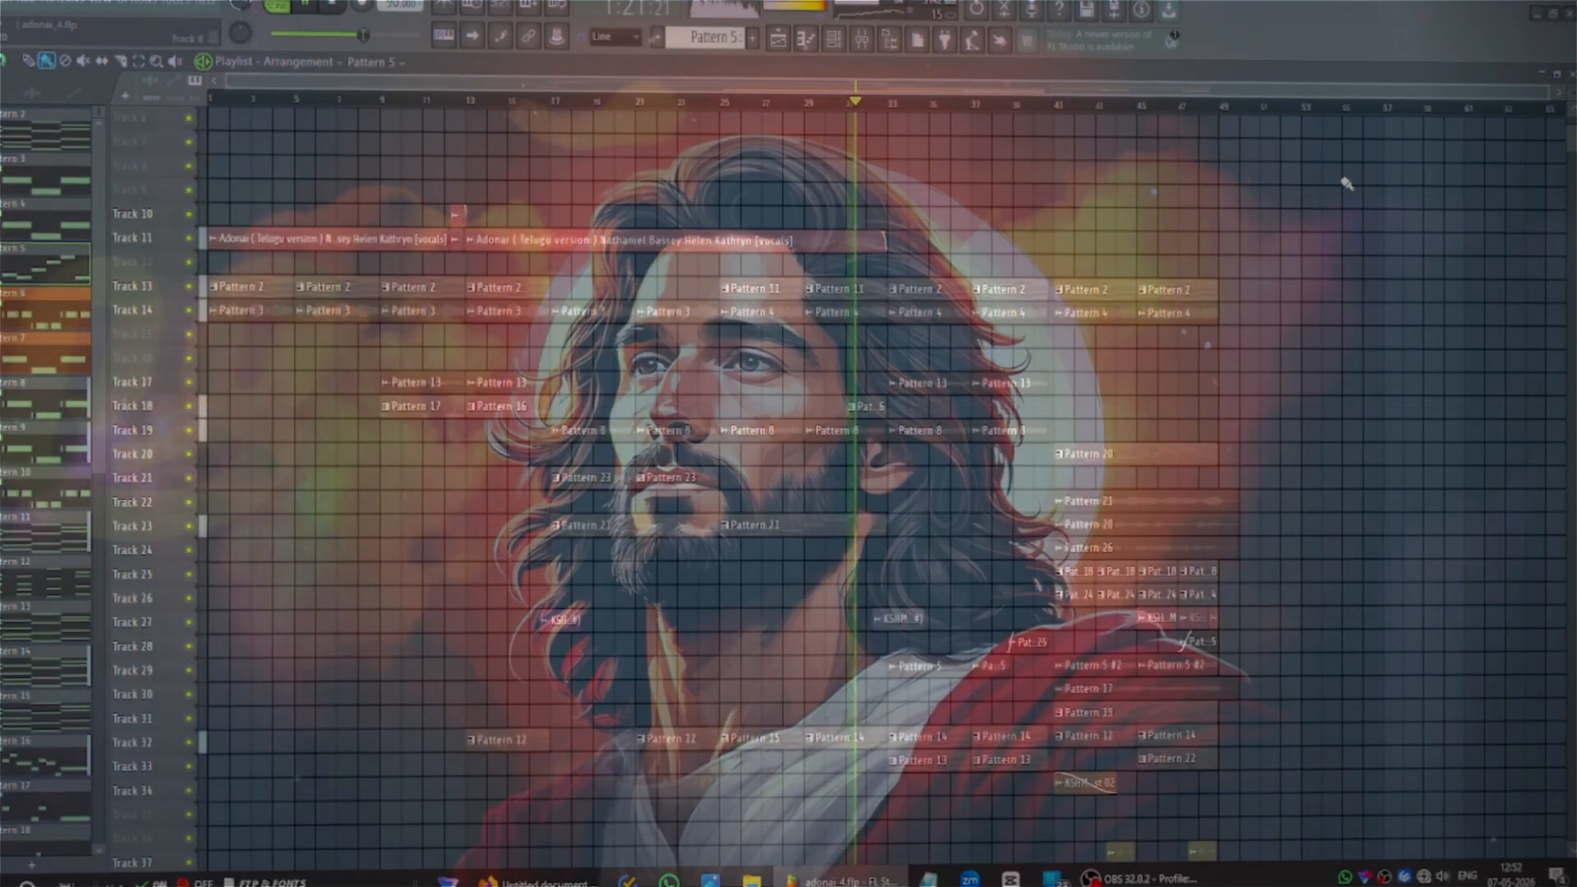
pyautogui.scroll(-2, 1345, 183)
pyautogui.scroll(-4, 1345, 182)
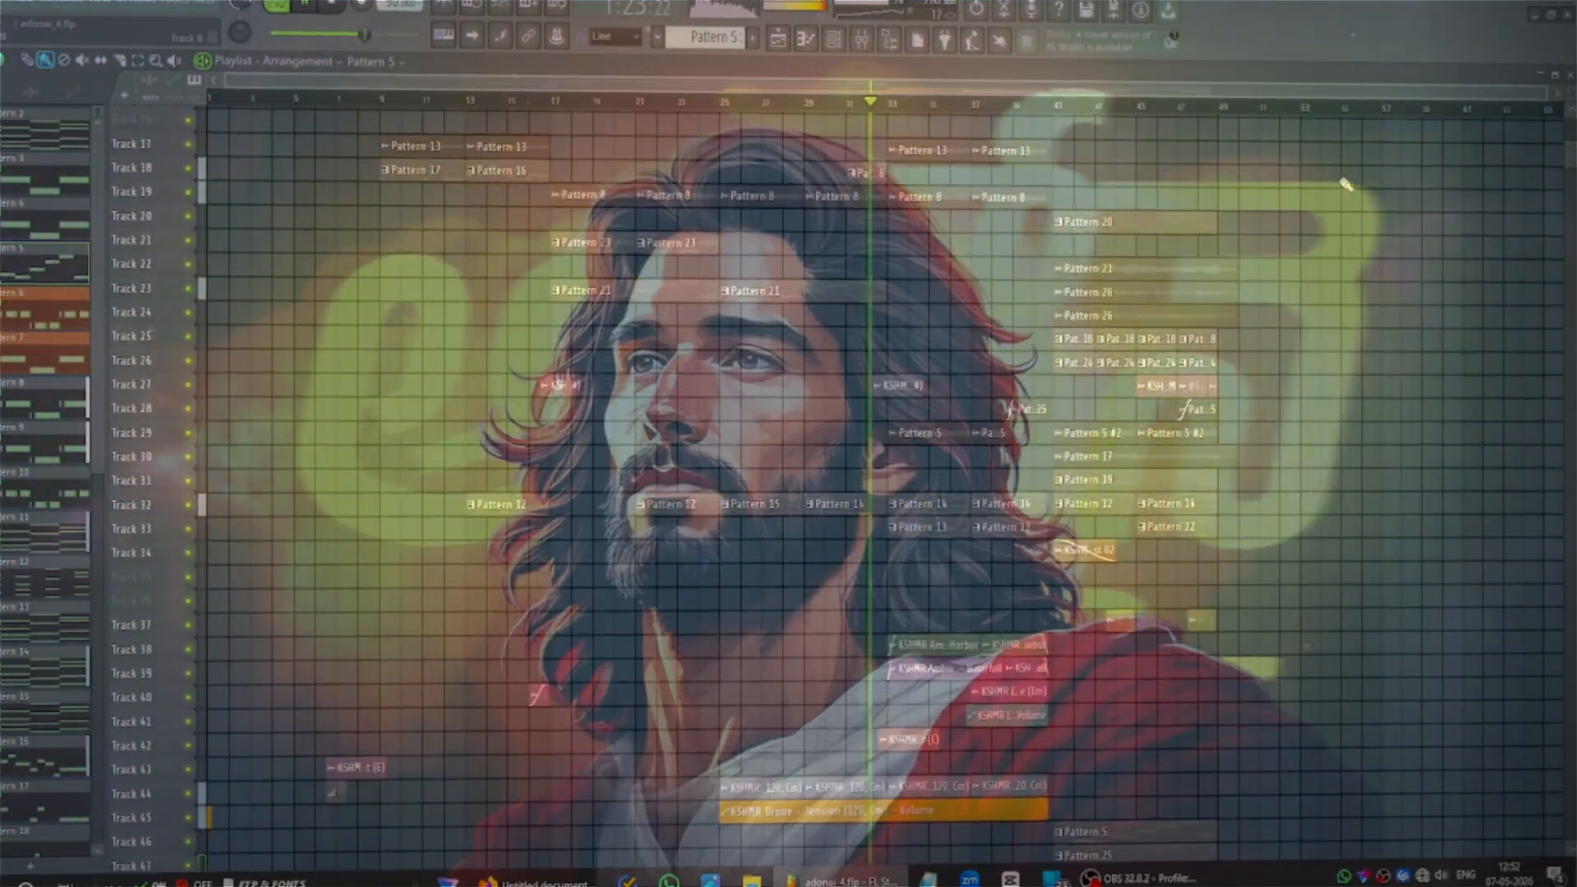
pyautogui.scroll(-1, 1344, 184)
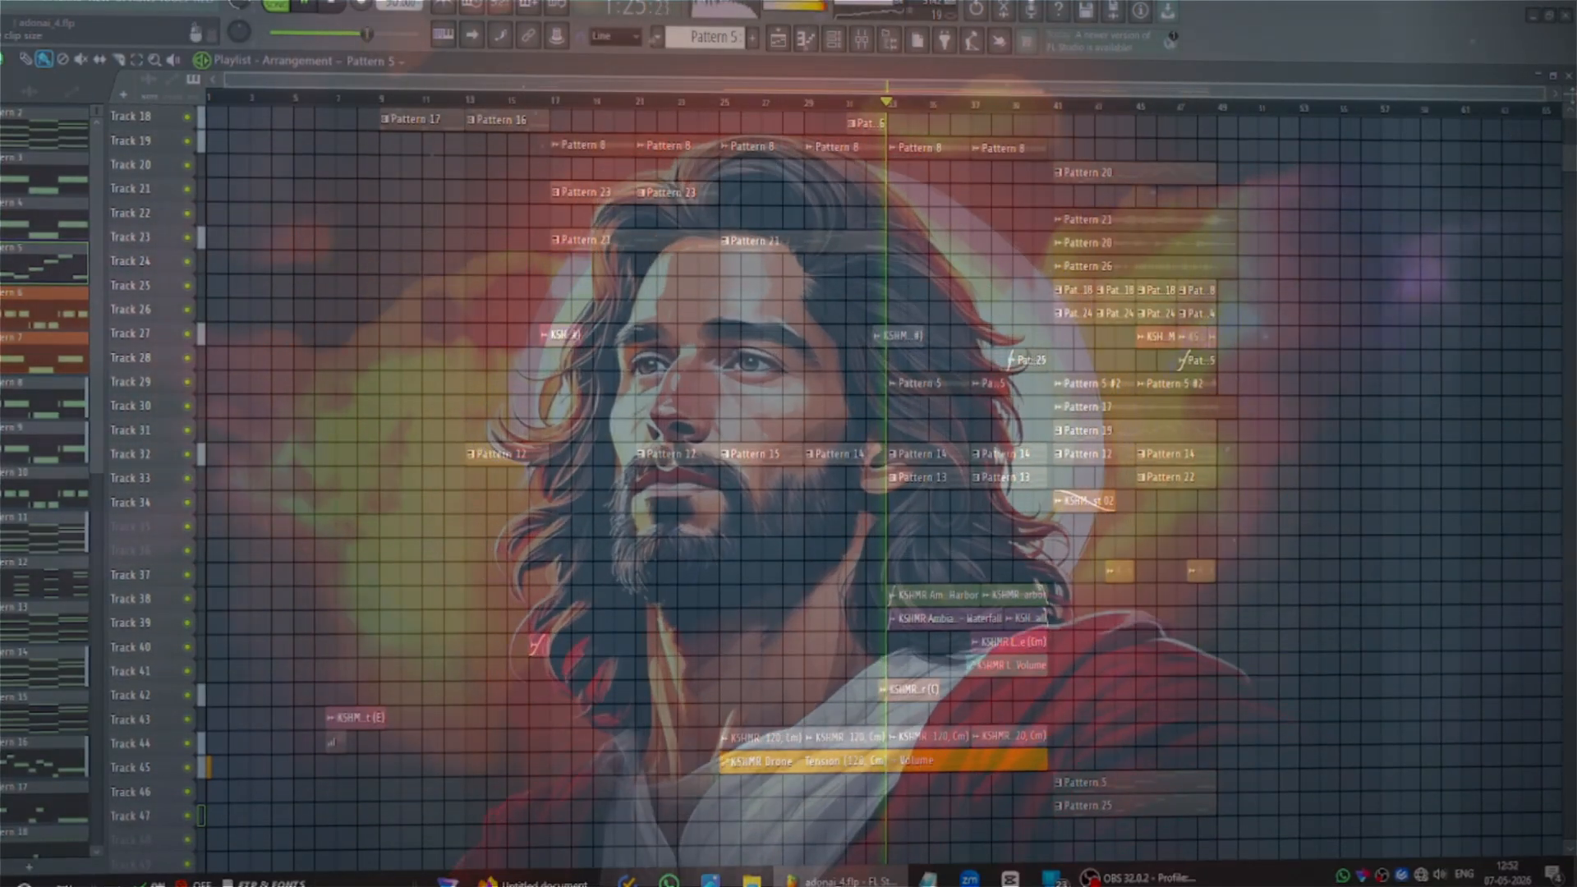
pyautogui.moveTo(1570, 102); pyautogui.dragTo(1571, 95)
pyautogui.scroll(2, 1373, 244)
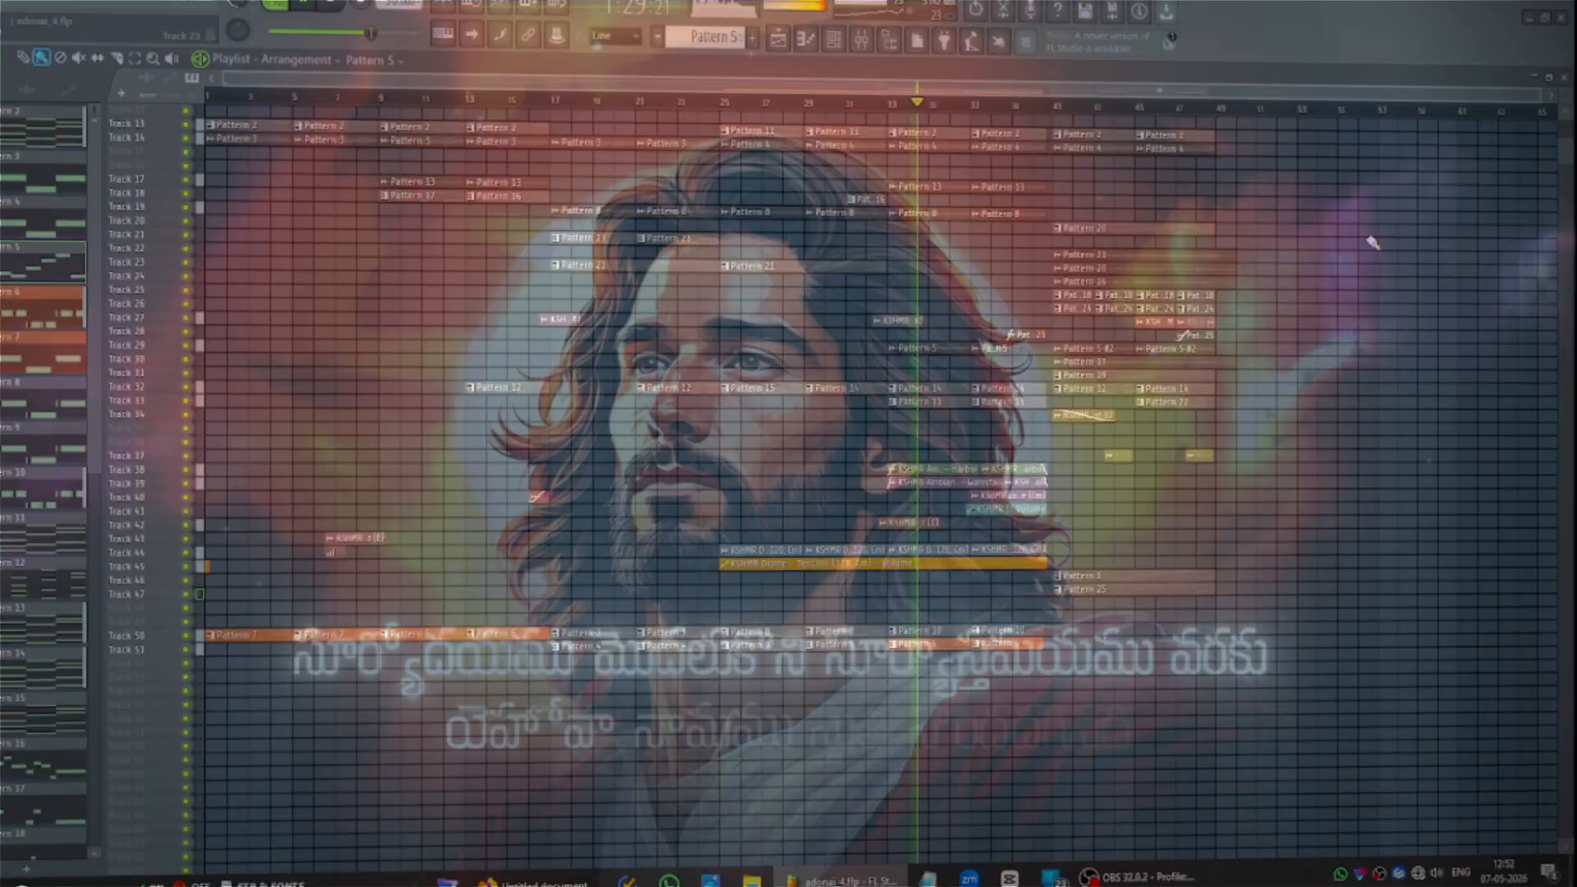
pyautogui.scroll(2, 1374, 242)
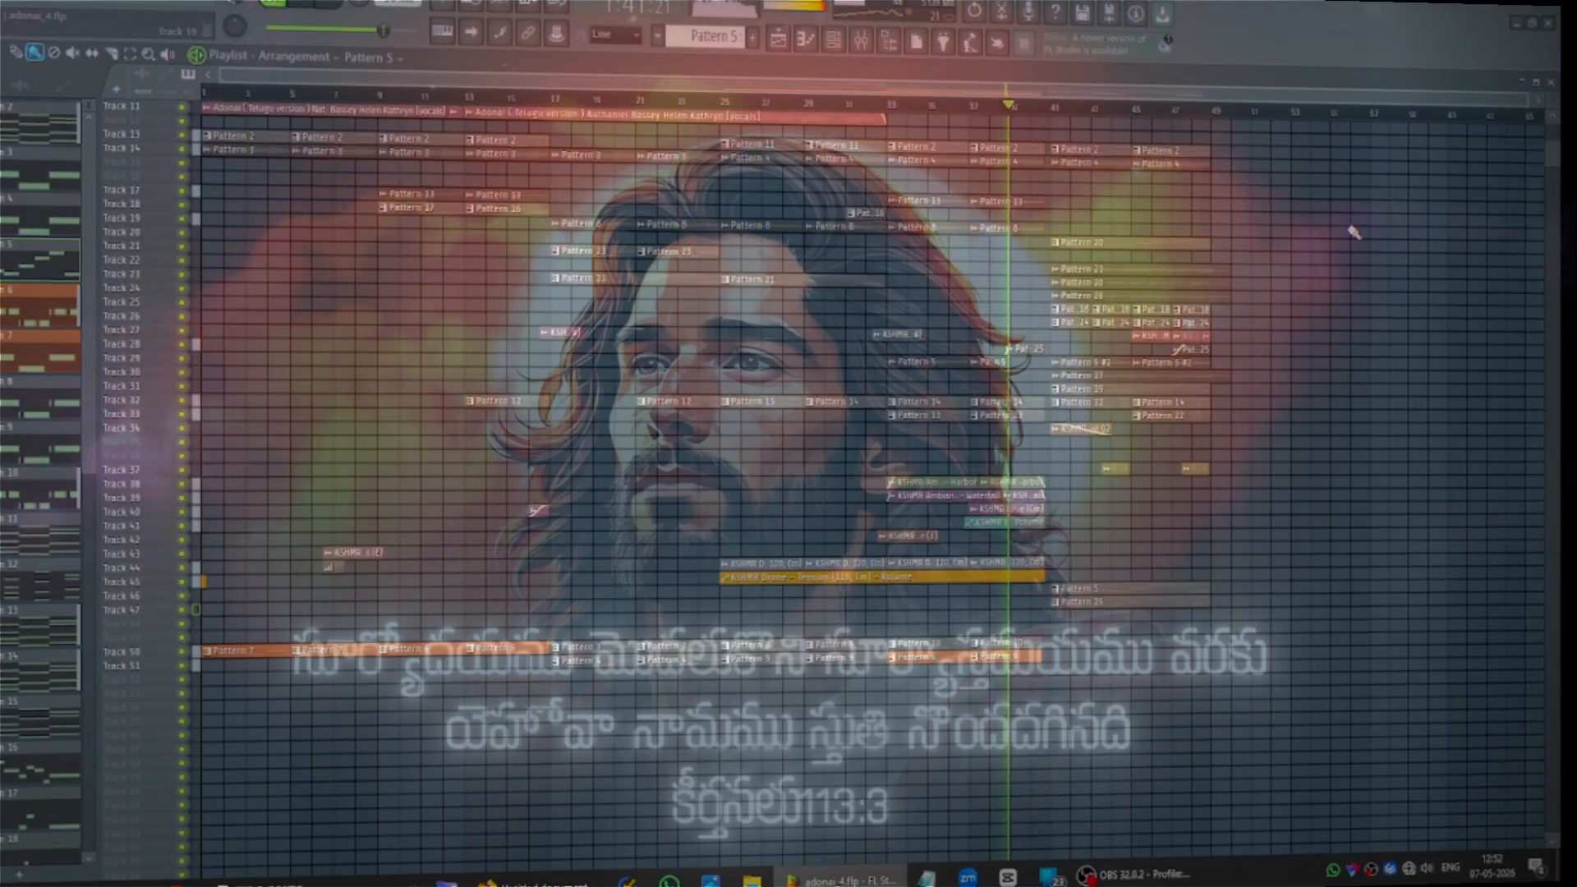
pyautogui.scroll(3, 1353, 232)
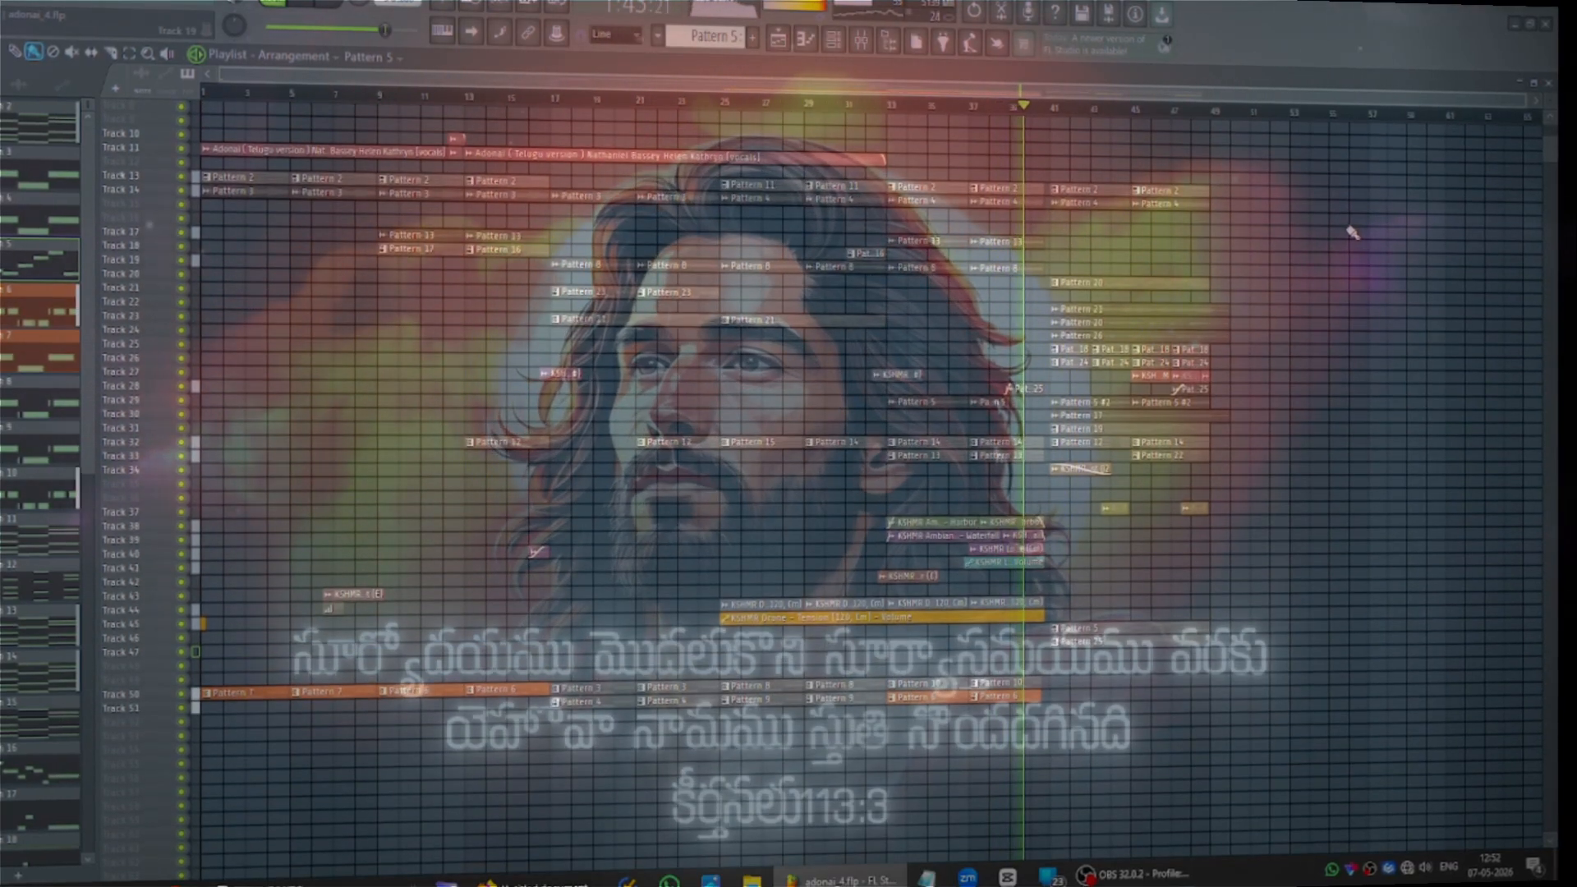